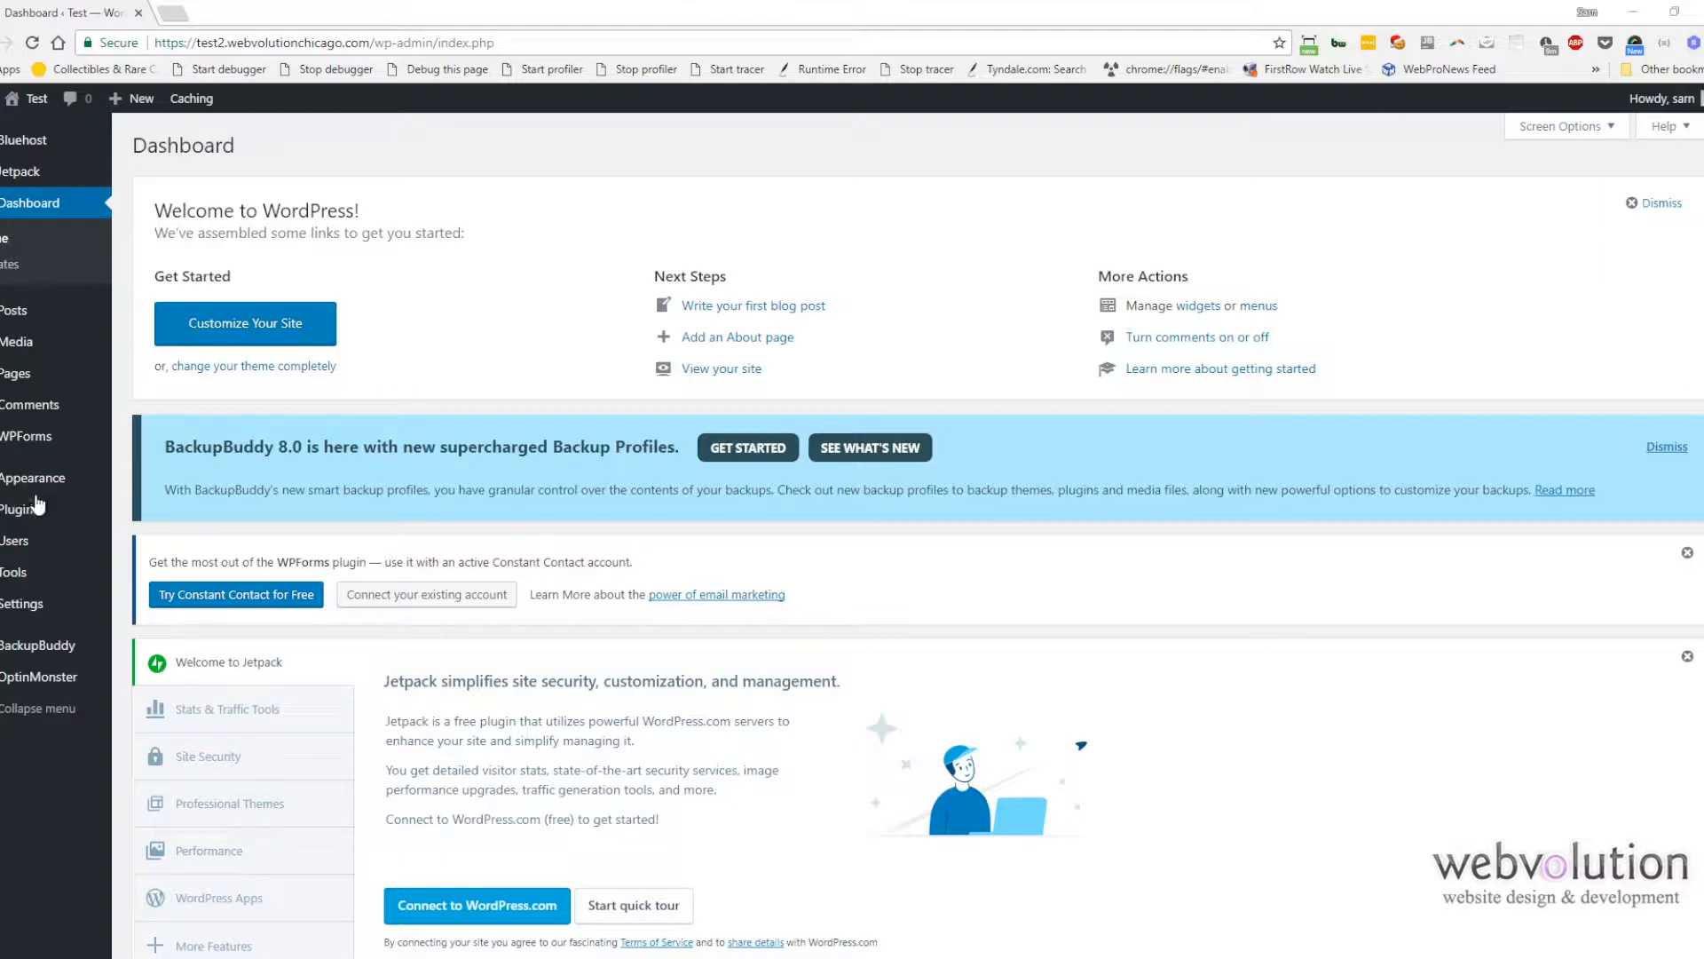
Step: Open the Users list and review the role-change options for the administrator account
{"action": "left_click", "coordinate": [23, 551]}
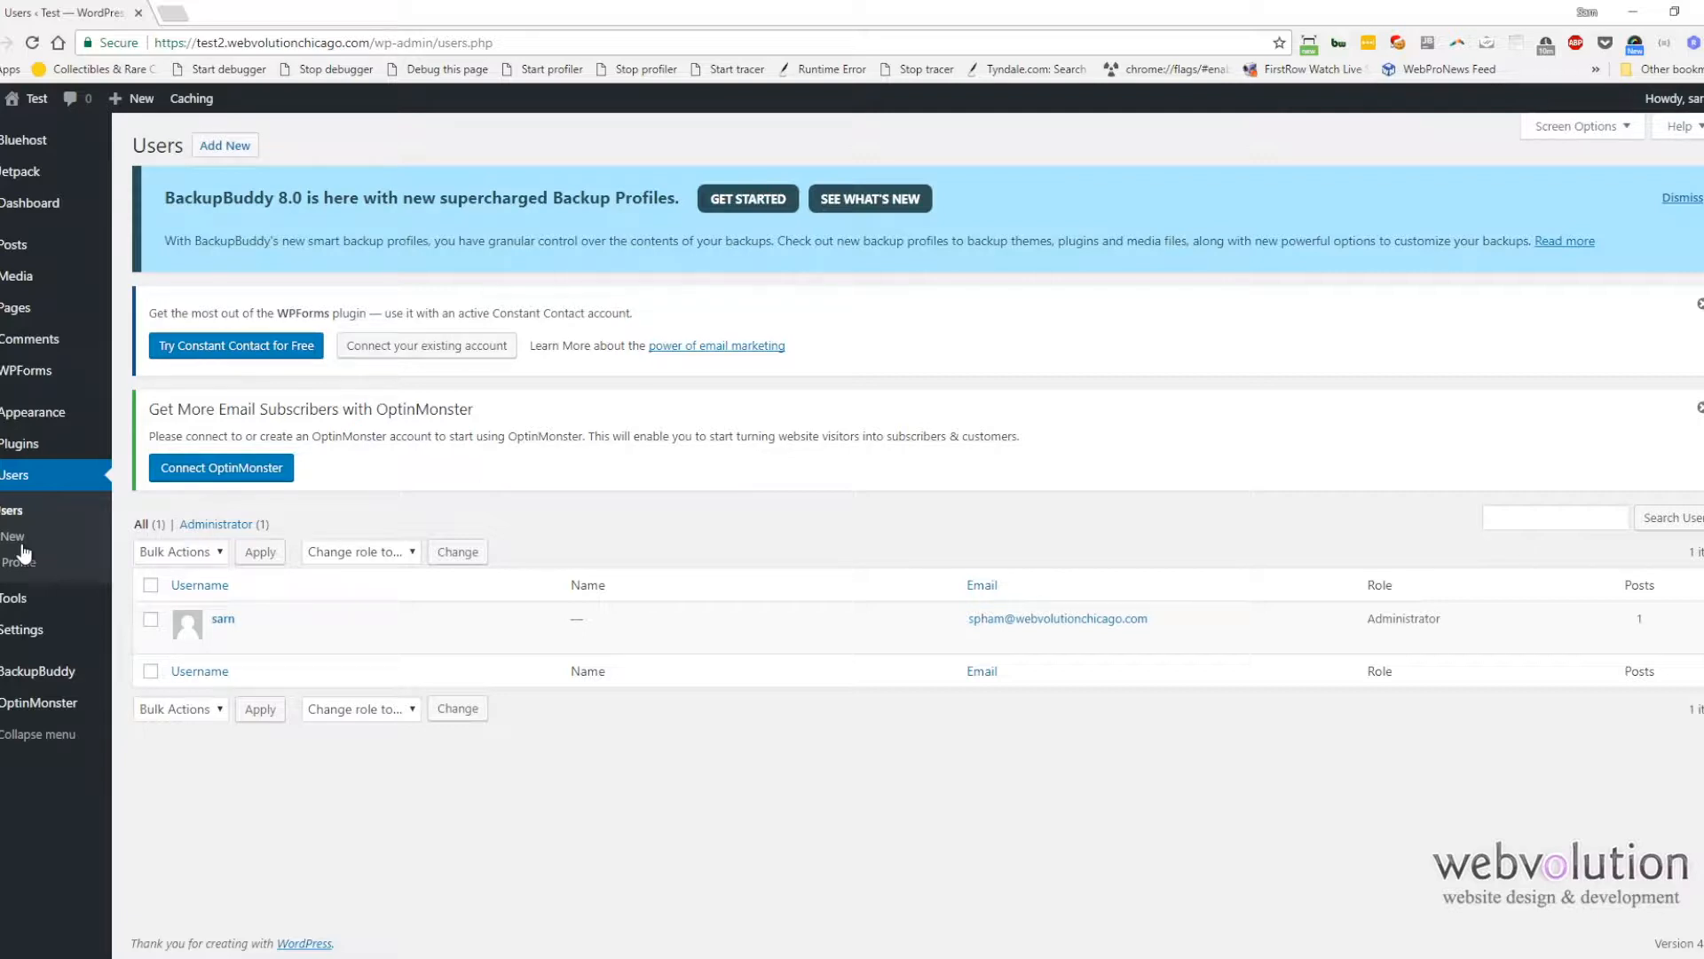
{"action": "left_click", "coordinate": [333, 554]}
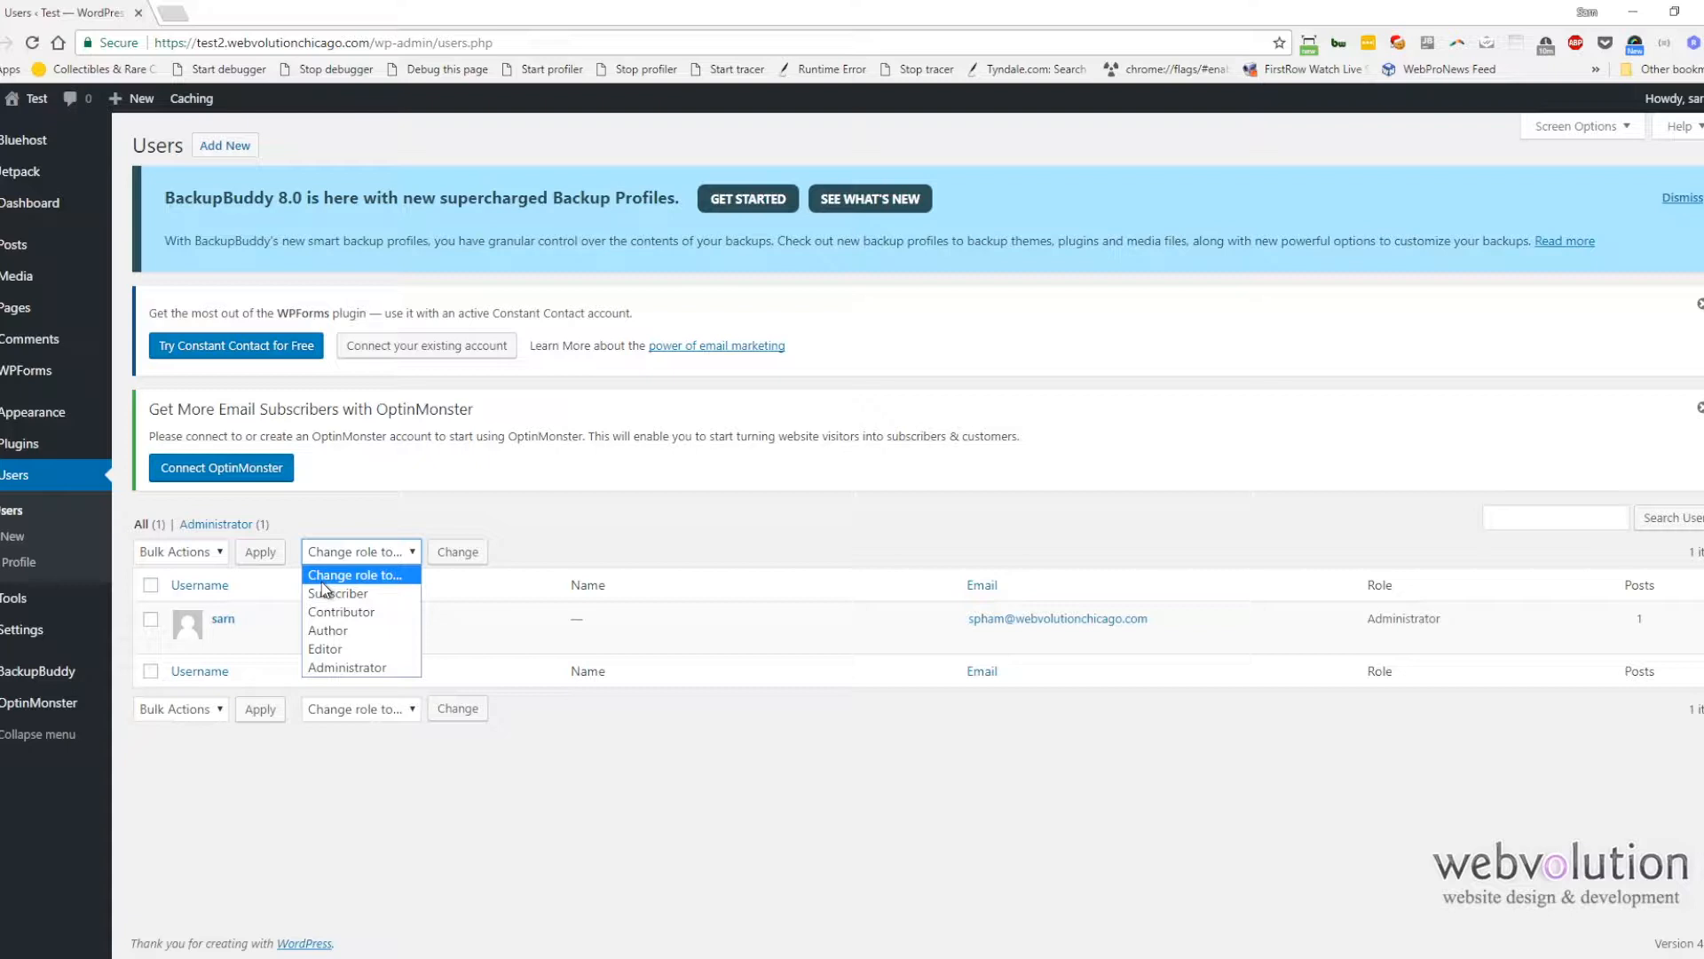
{"action": "left_click", "coordinate": [399, 518]}
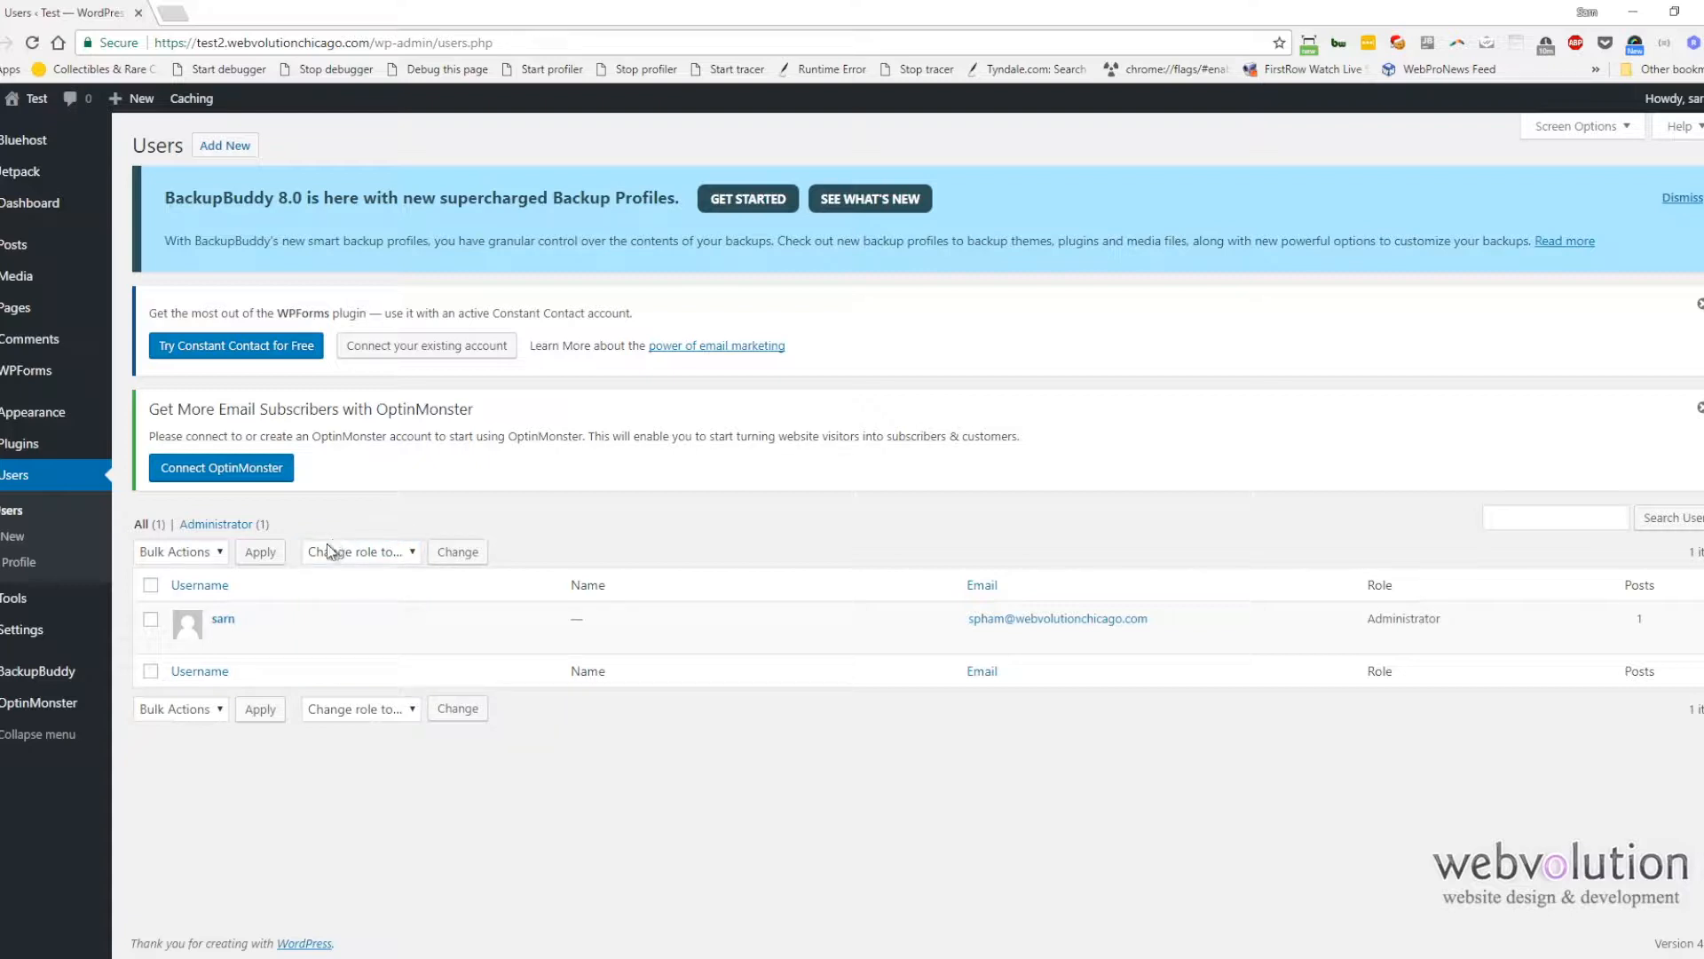
Step: Generate a new password on the administrator's profile, select it, and leave the profile without saving
{"action": "left_click", "coordinate": [222, 641]}
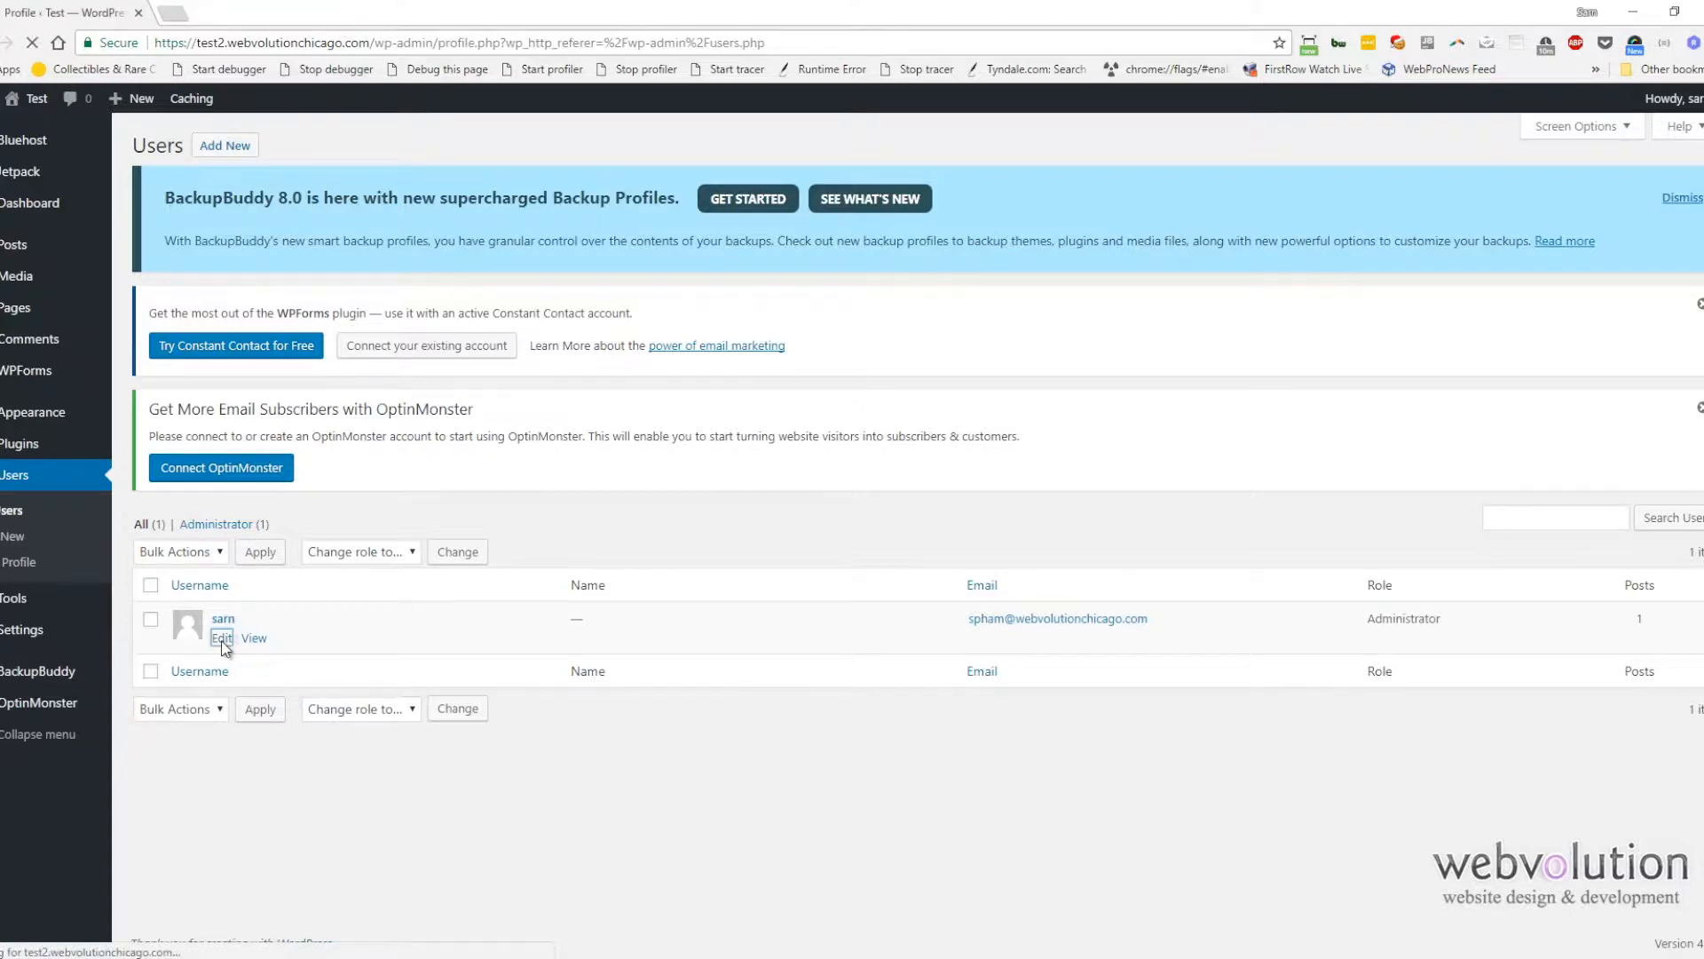
{"action": "scroll", "coordinate": [233, 645], "scroll_direction": "down", "scroll_amount": 8}
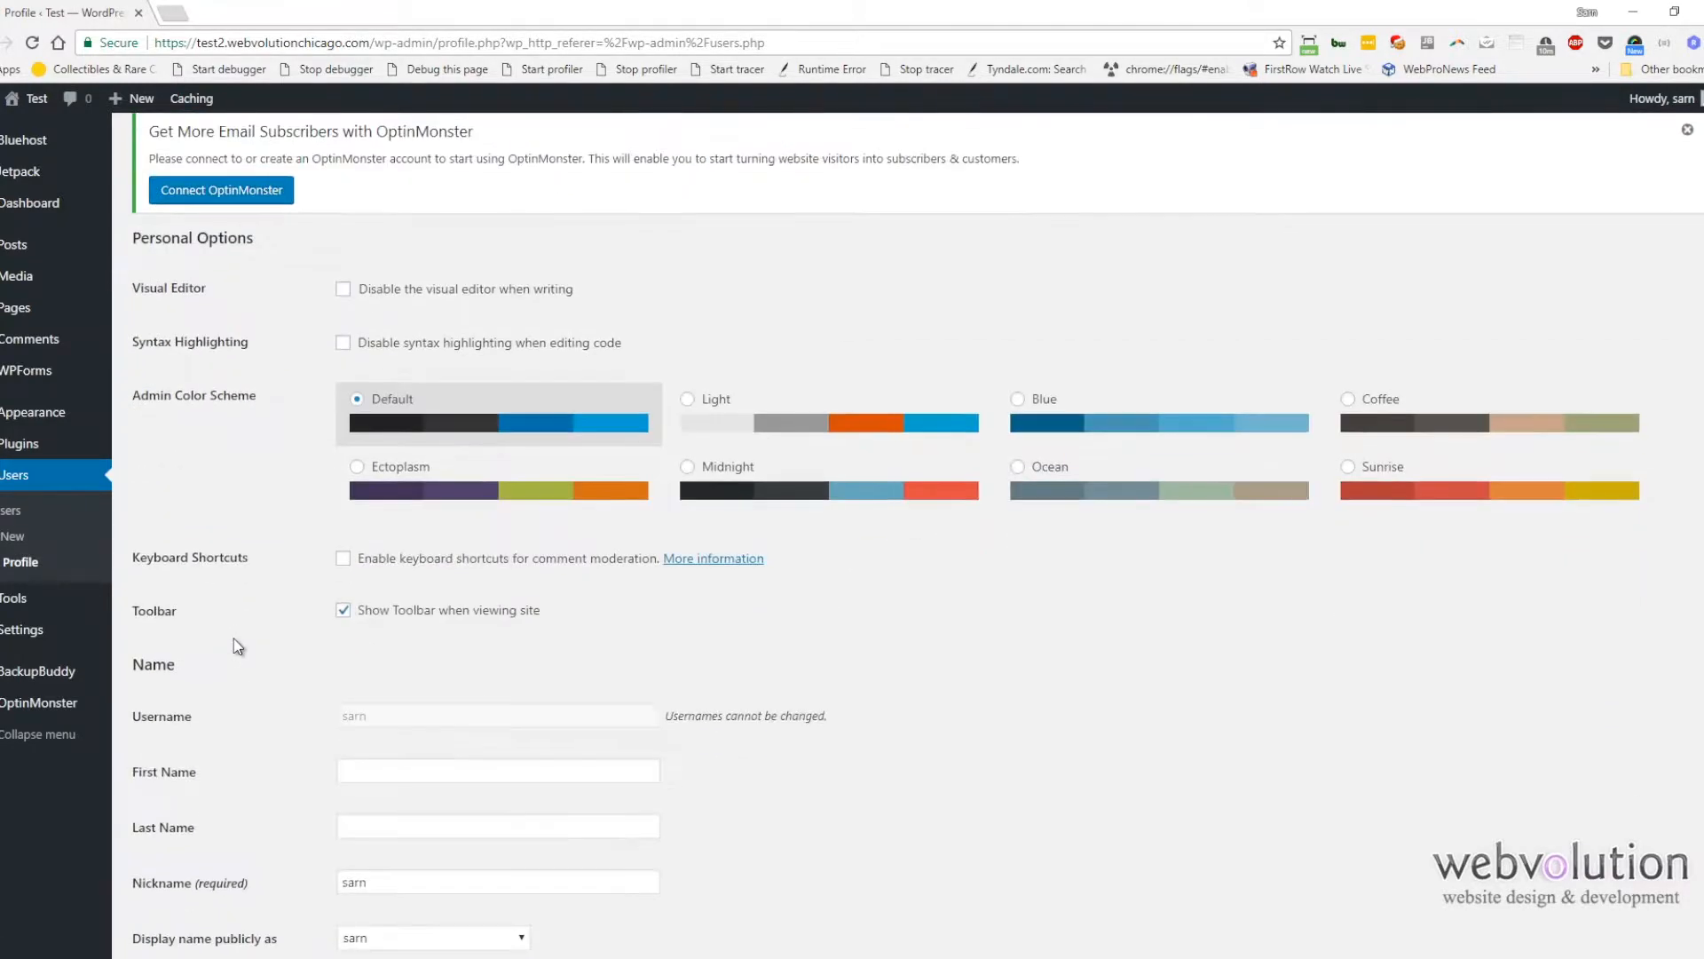
{"action": "scroll", "coordinate": [238, 645], "scroll_direction": "down", "scroll_amount": 5}
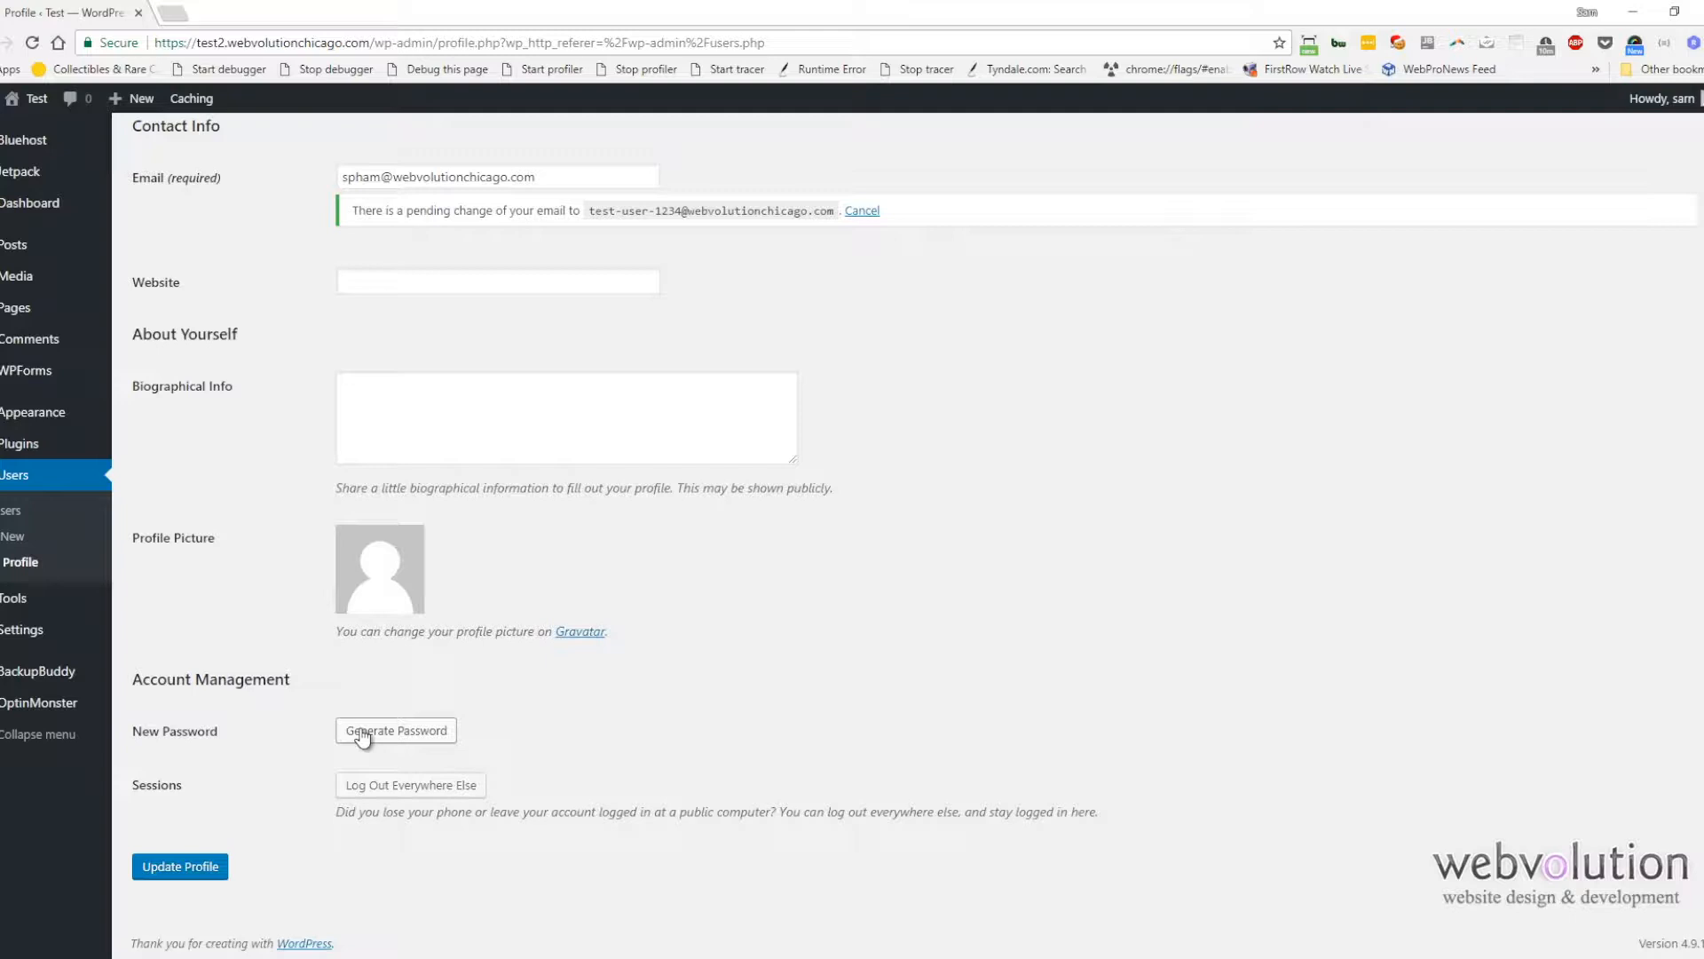
{"action": "left_click", "coordinate": [362, 731]}
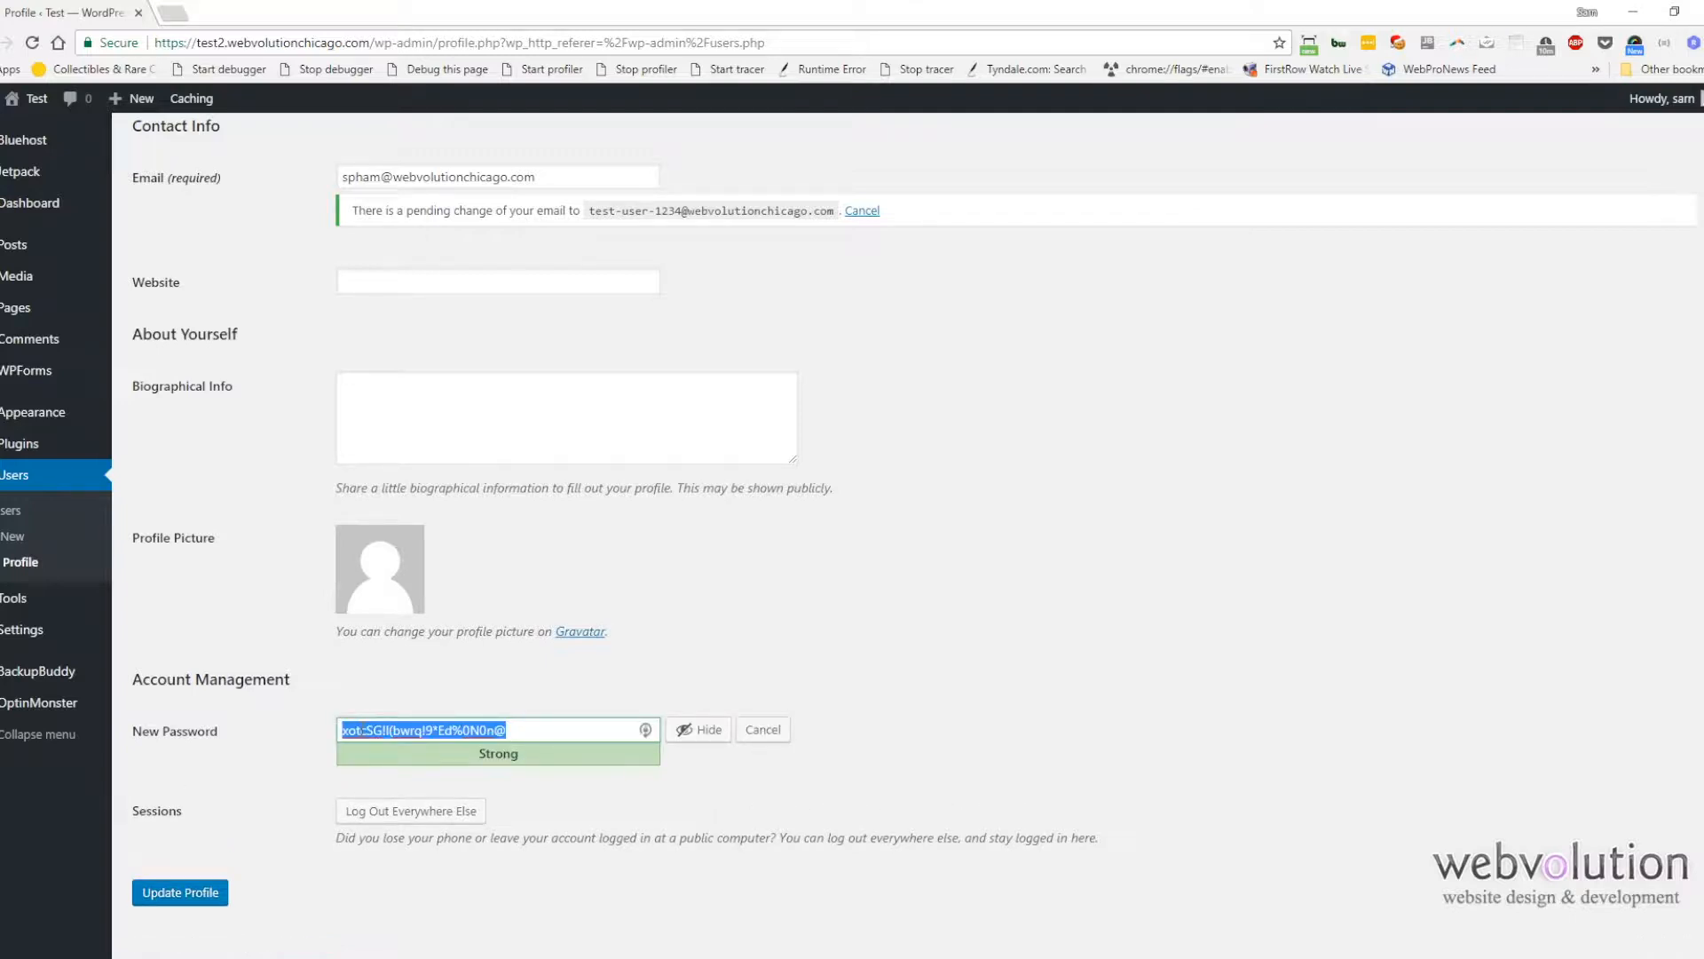
{"action": "left_click", "coordinate": [536, 731]}
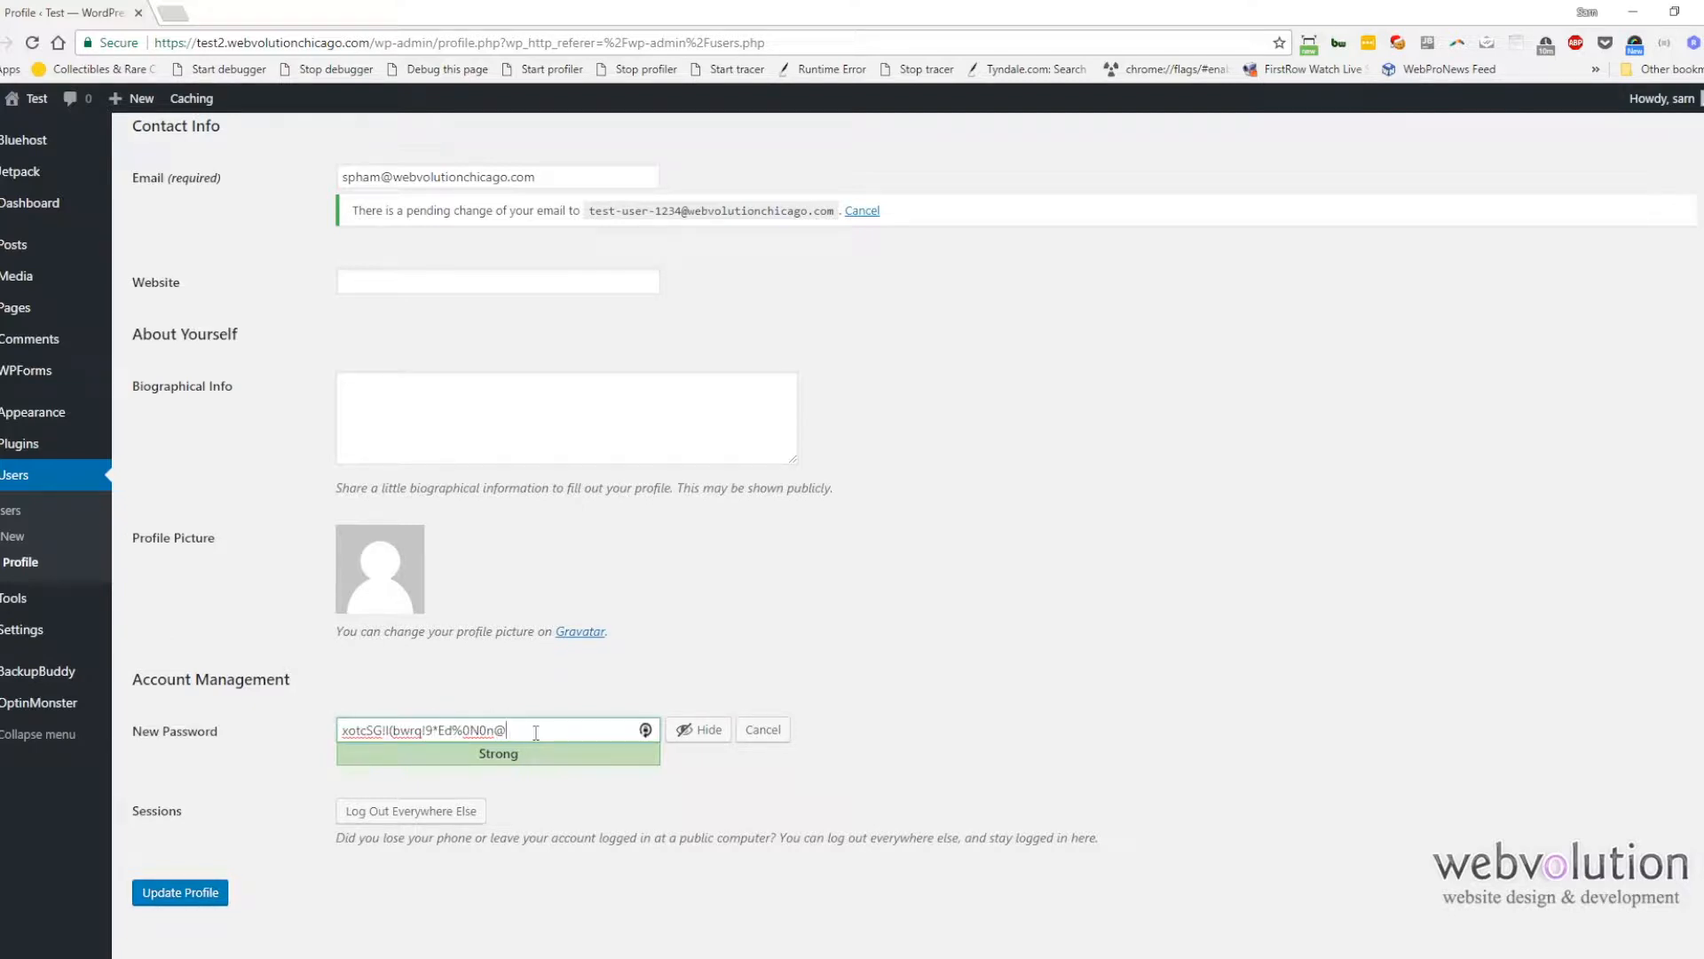
{"action": "left_click_drag", "start_coordinate": [541, 732], "coordinate": [279, 733]}
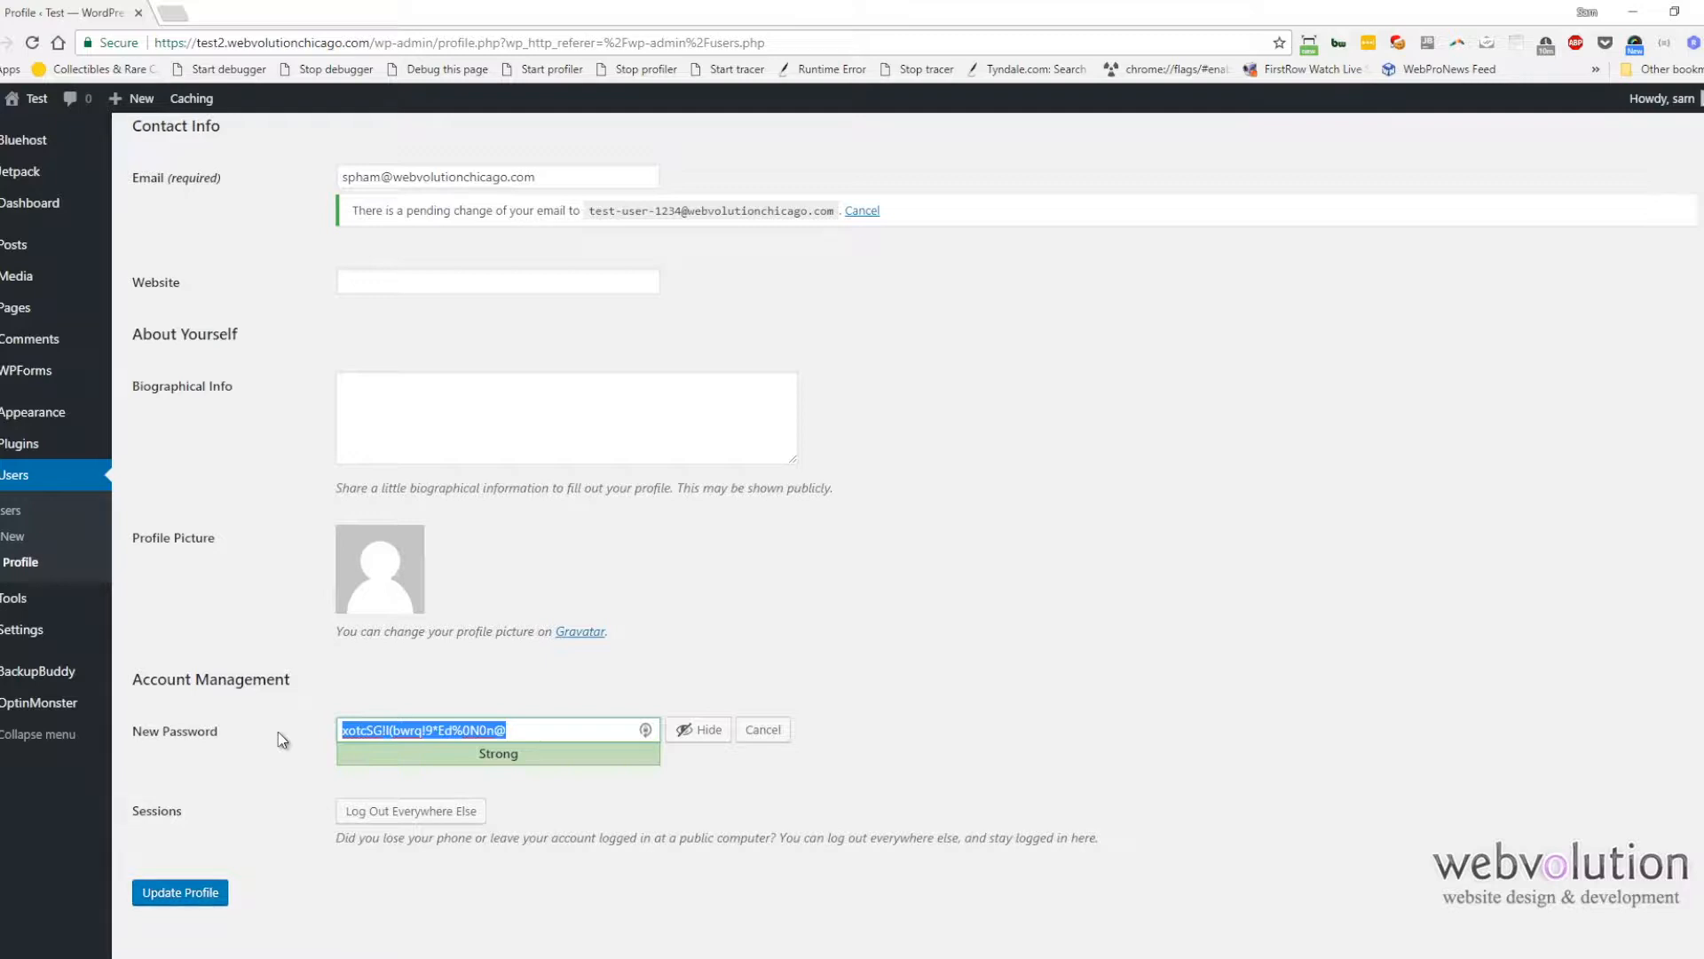
{"action": "left_click", "coordinate": [18, 510]}
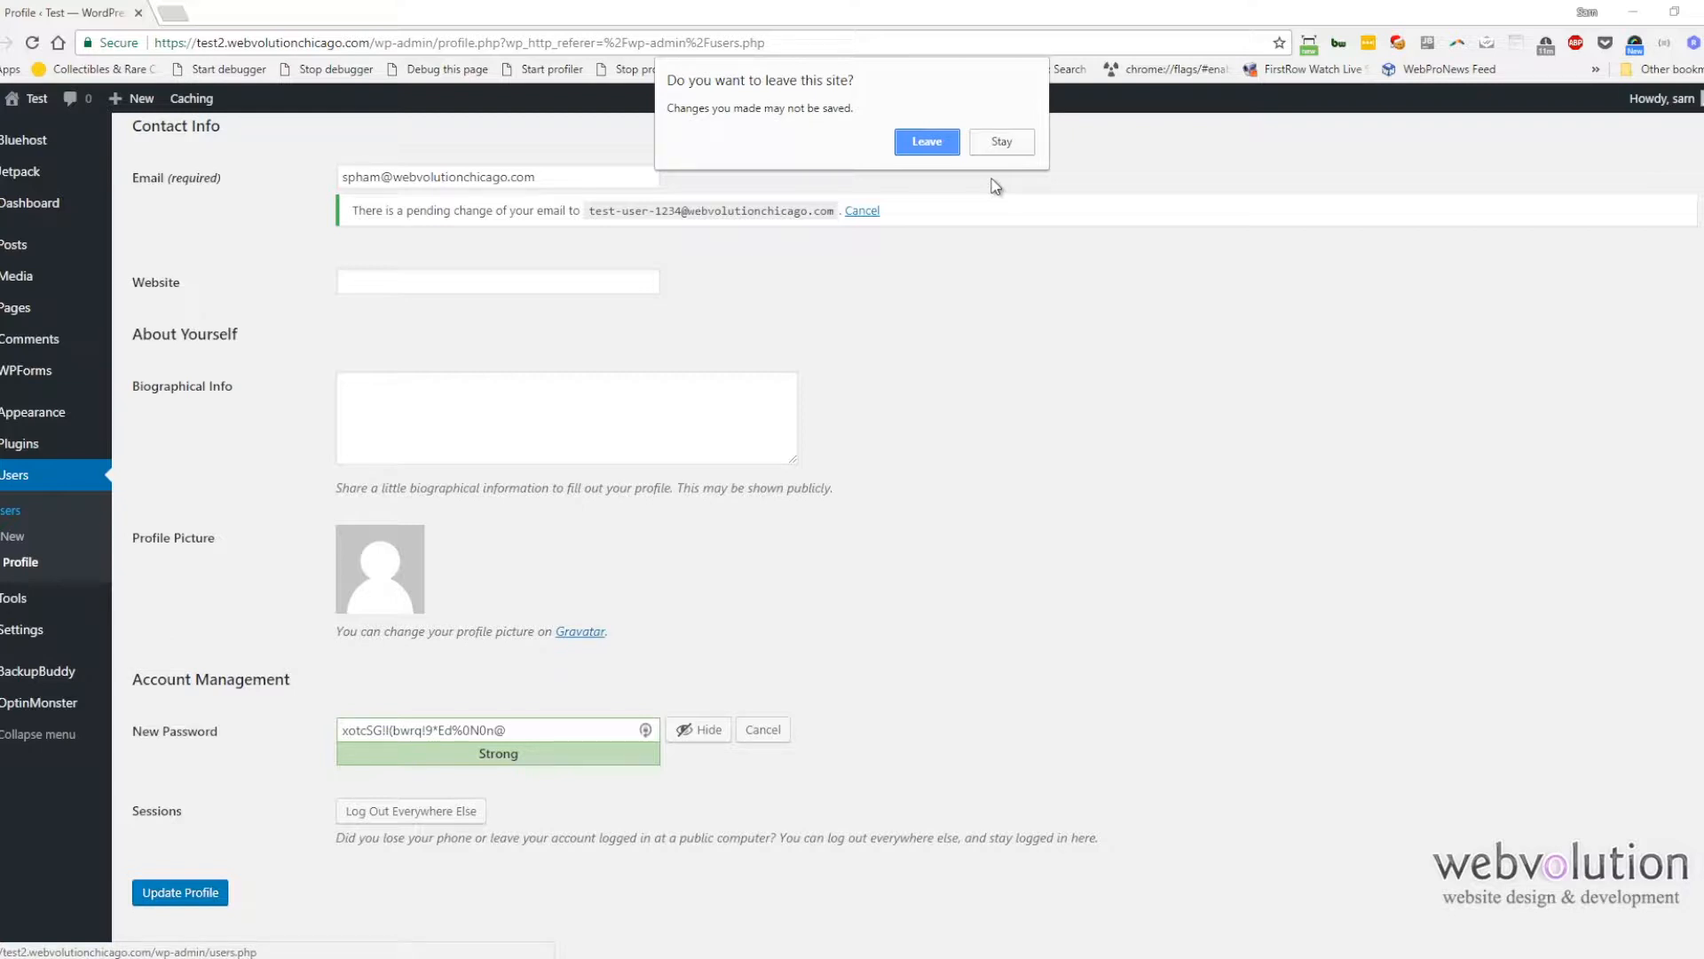
{"action": "left_click", "coordinate": [915, 144]}
Step: Deactivate all installed plugins except BackupBuddy
{"action": "mouse_move", "coordinate": [25, 451]}
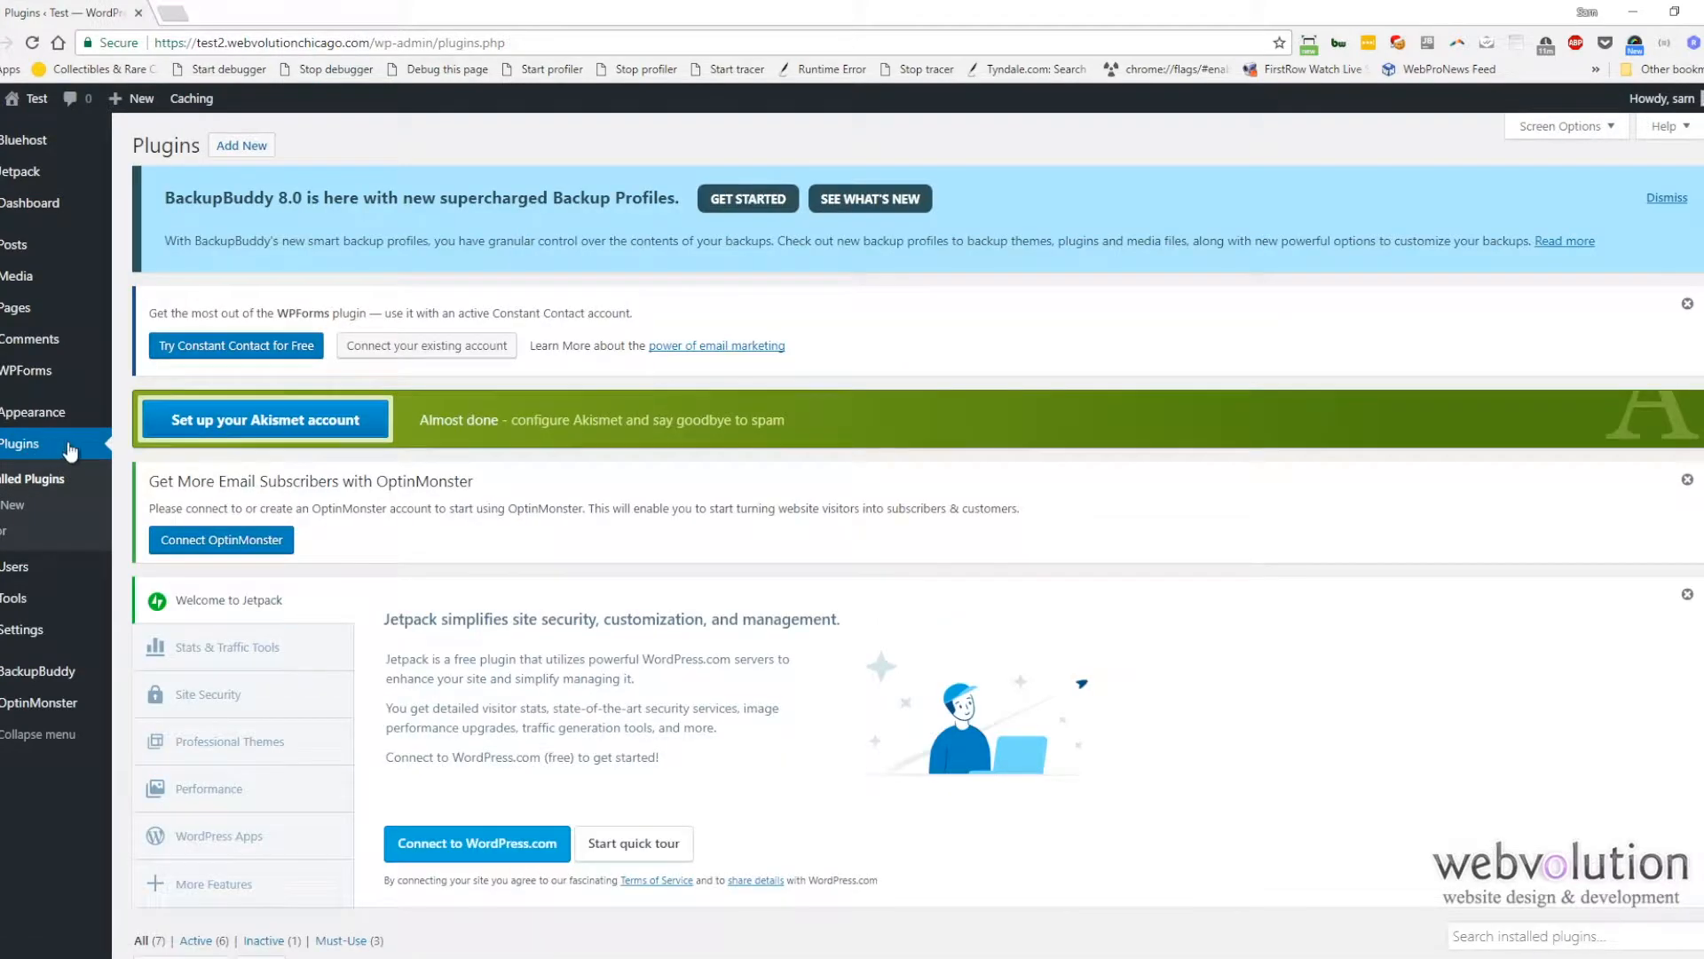
{"action": "scroll", "coordinate": [259, 470], "scroll_direction": "down", "scroll_amount": 1}
{"action": "scroll", "coordinate": [257, 469], "scroll_direction": "down", "scroll_amount": 7}
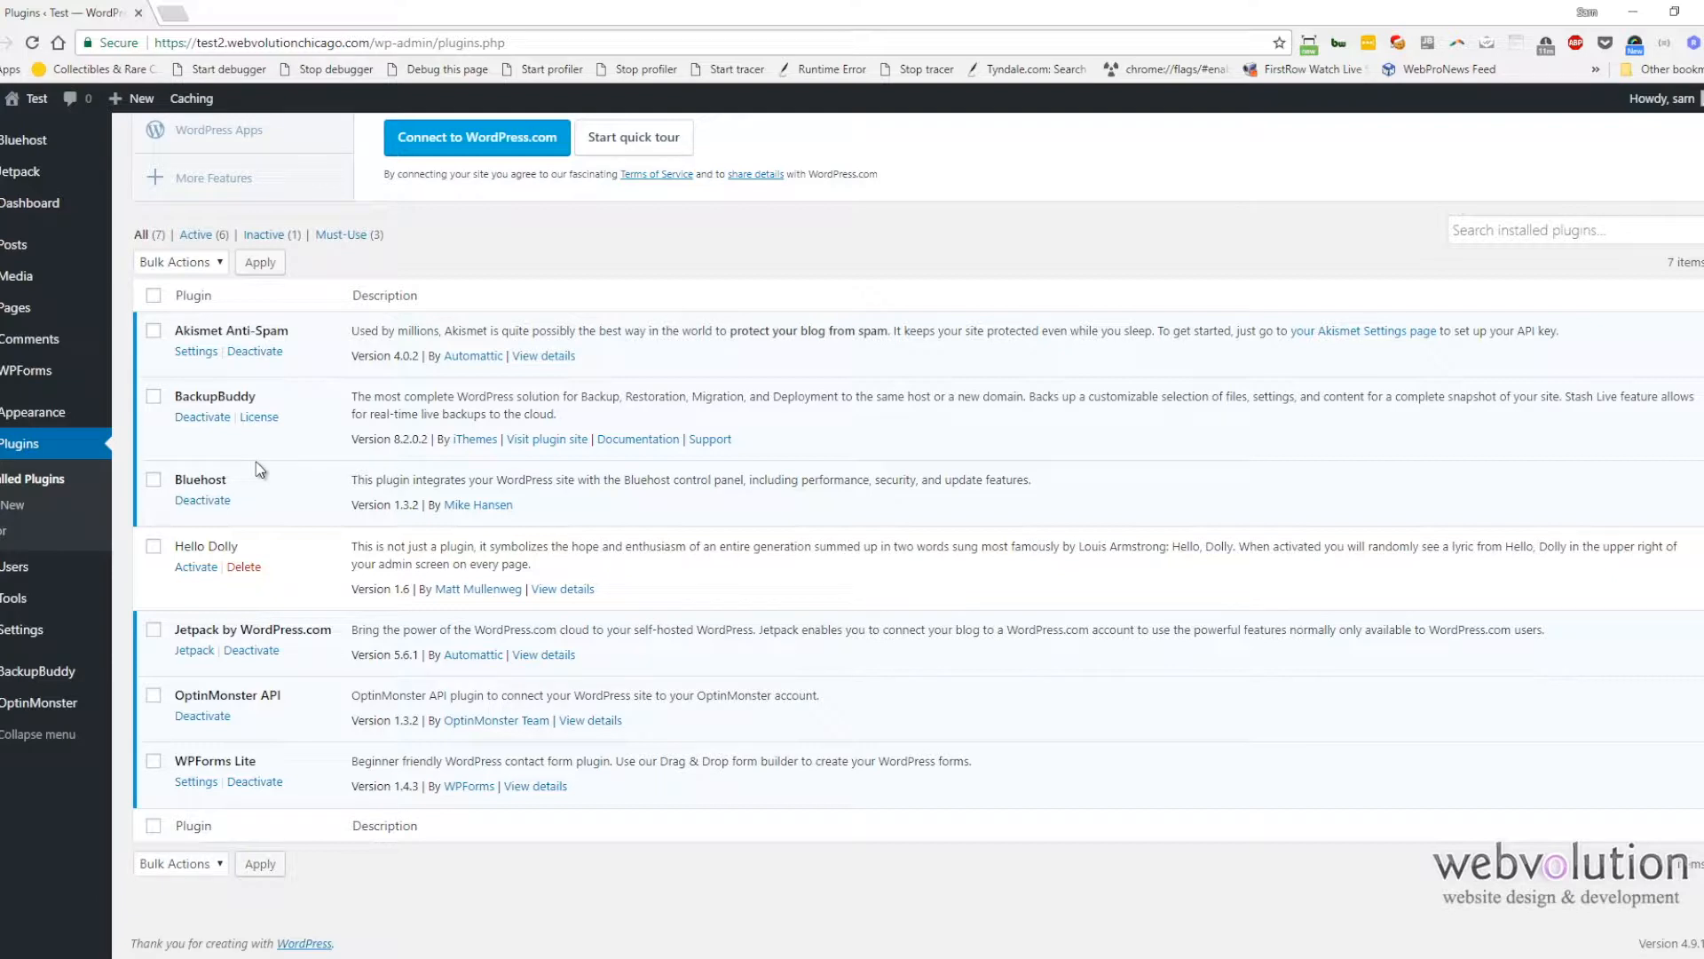
{"action": "left_click", "coordinate": [154, 297]}
{"action": "left_click", "coordinate": [154, 397]}
{"action": "left_click", "coordinate": [189, 264]}
{"action": "left_click", "coordinate": [191, 317]}
{"action": "left_click", "coordinate": [264, 271]}
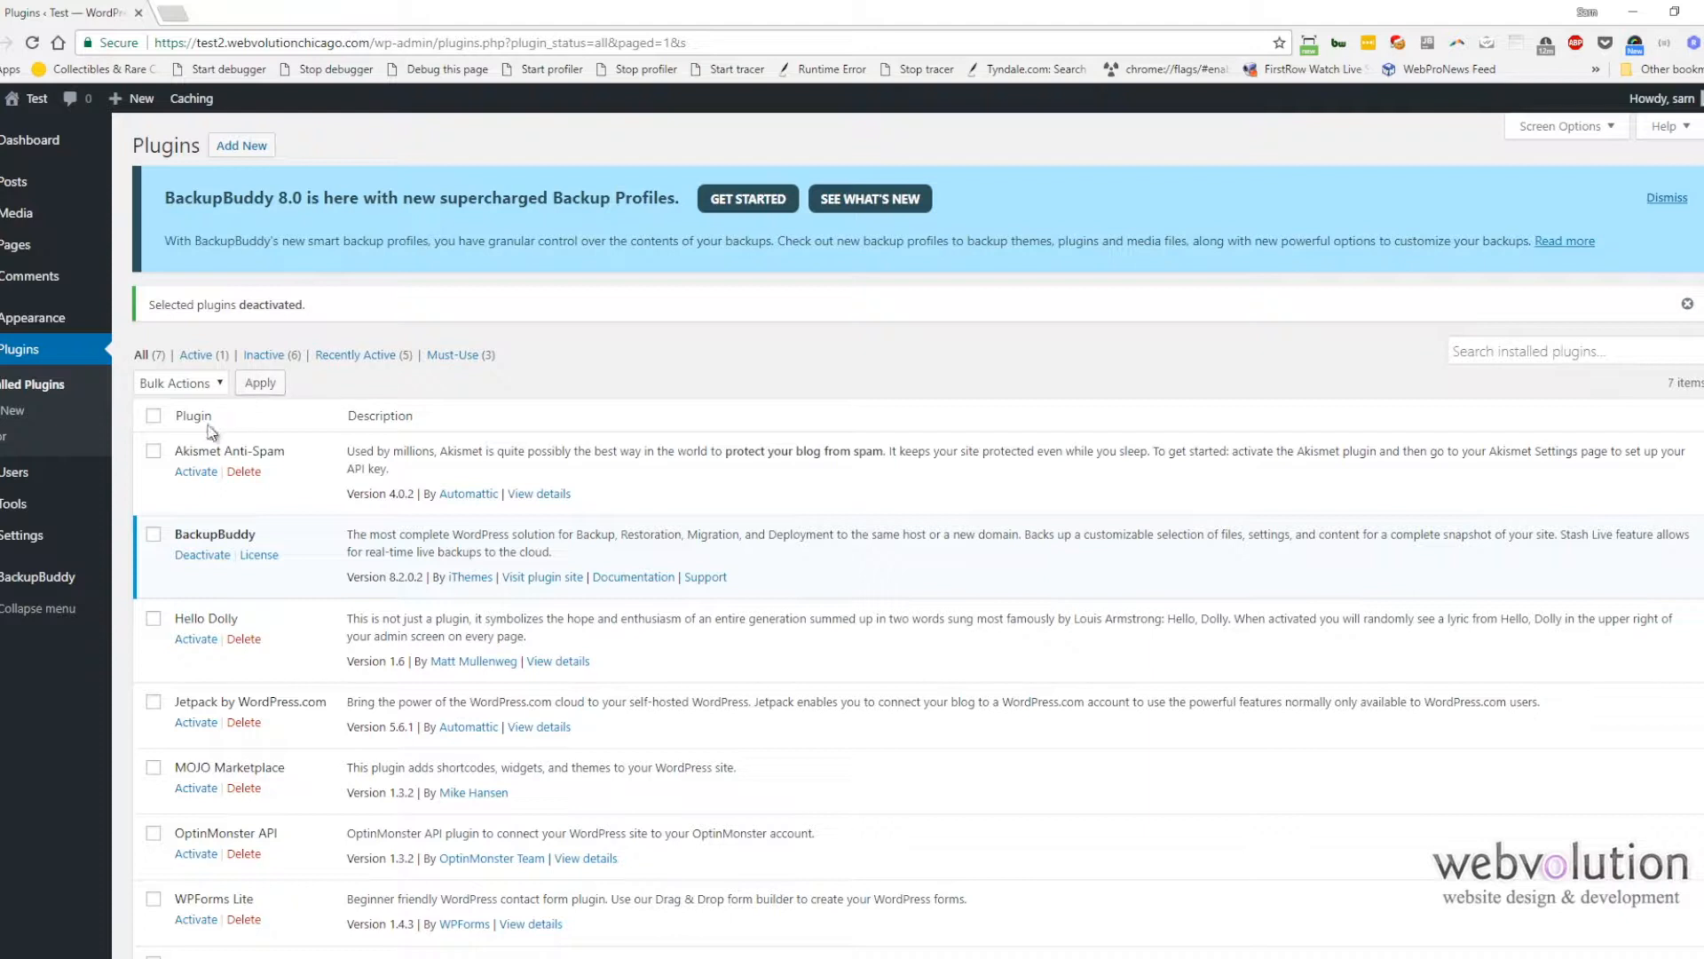
Step: Delete all plugins except BackupBuddy, confirming the deletion
{"action": "left_click", "coordinate": [154, 416]}
{"action": "left_click", "coordinate": [153, 534]}
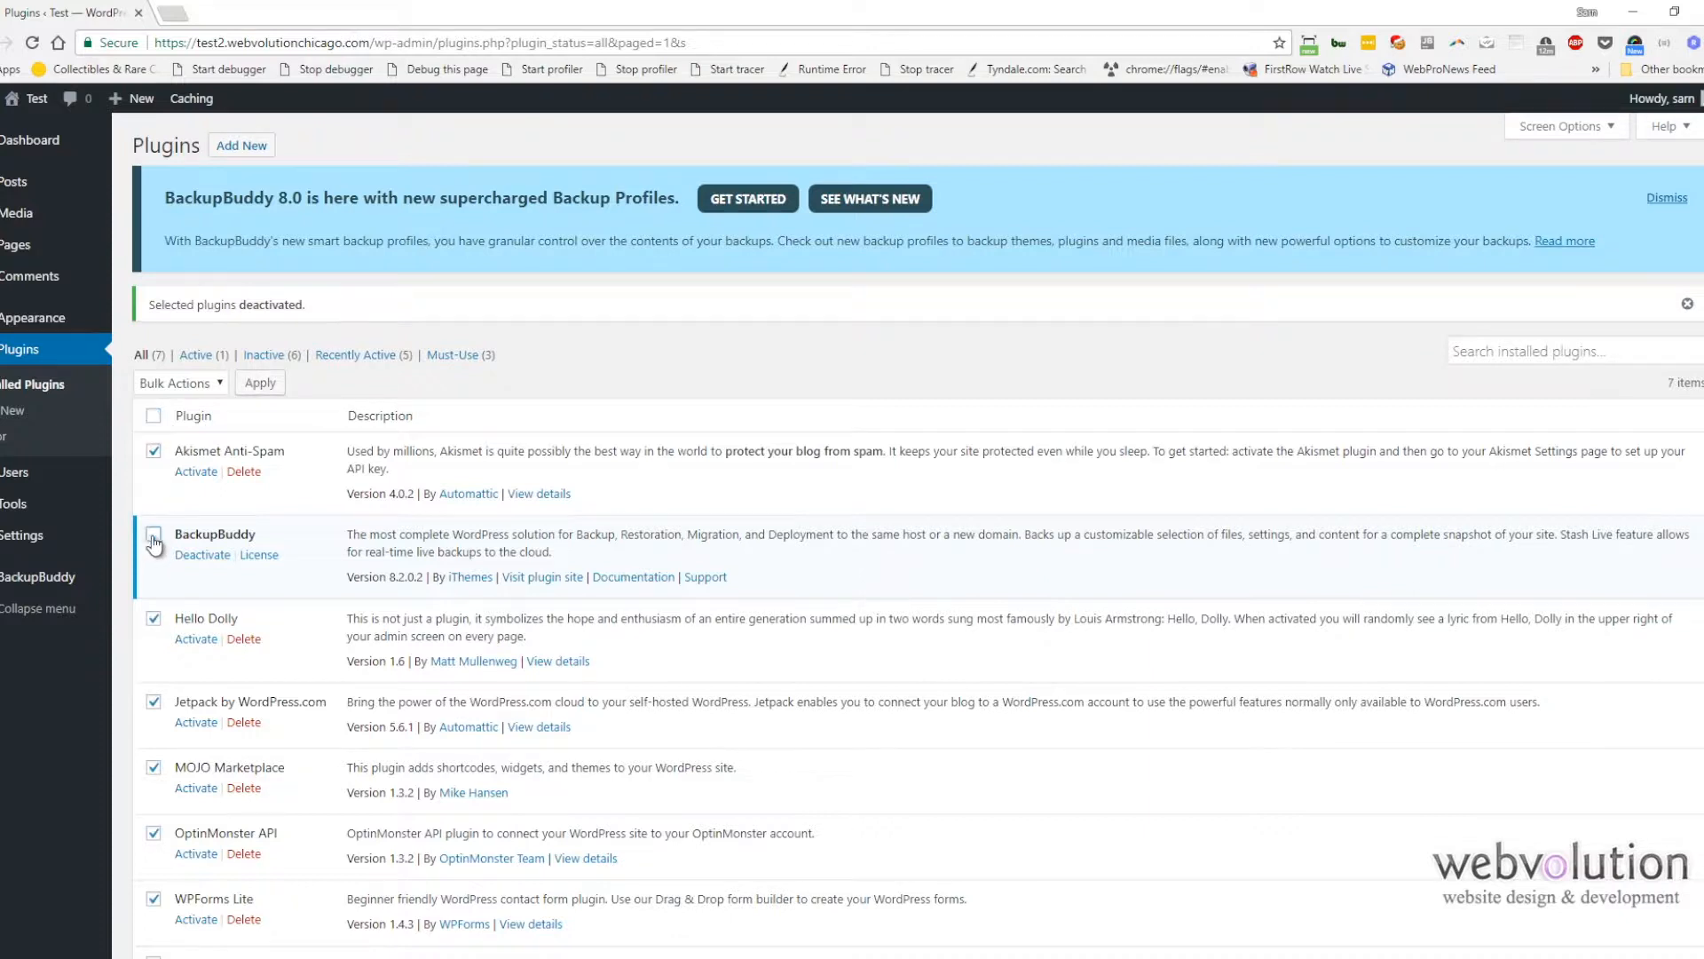
{"action": "left_click", "coordinate": [202, 381]}
{"action": "left_click", "coordinate": [184, 477]}
{"action": "left_click", "coordinate": [261, 384]}
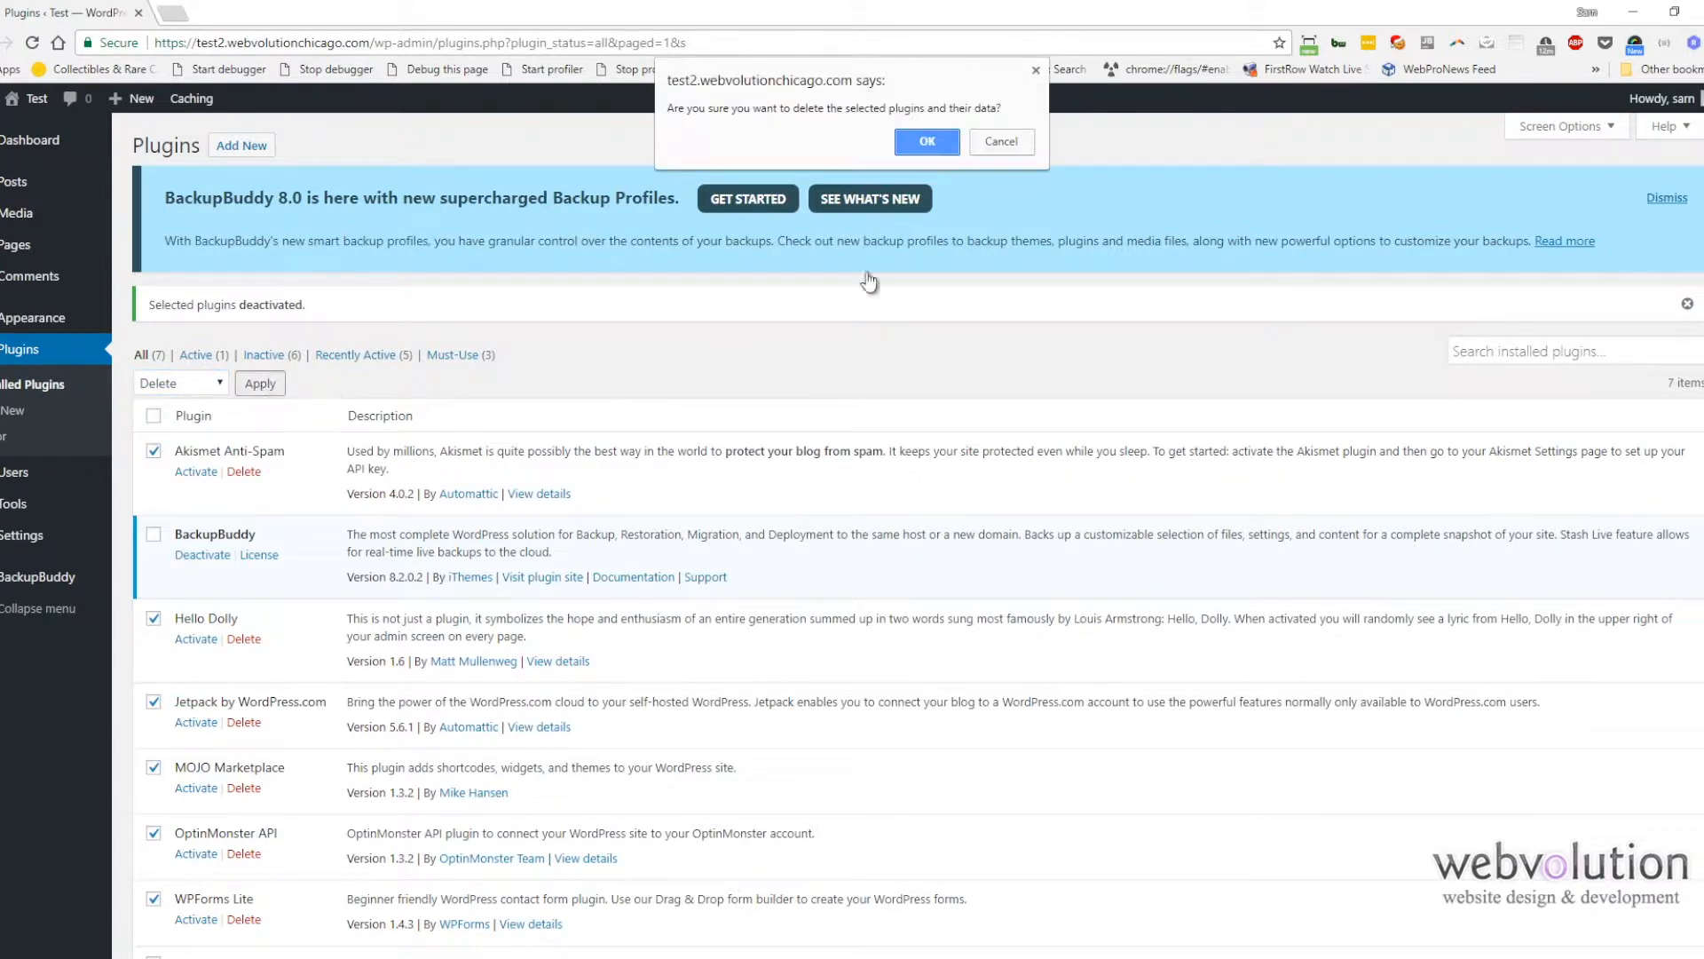
{"action": "left_click", "coordinate": [921, 160]}
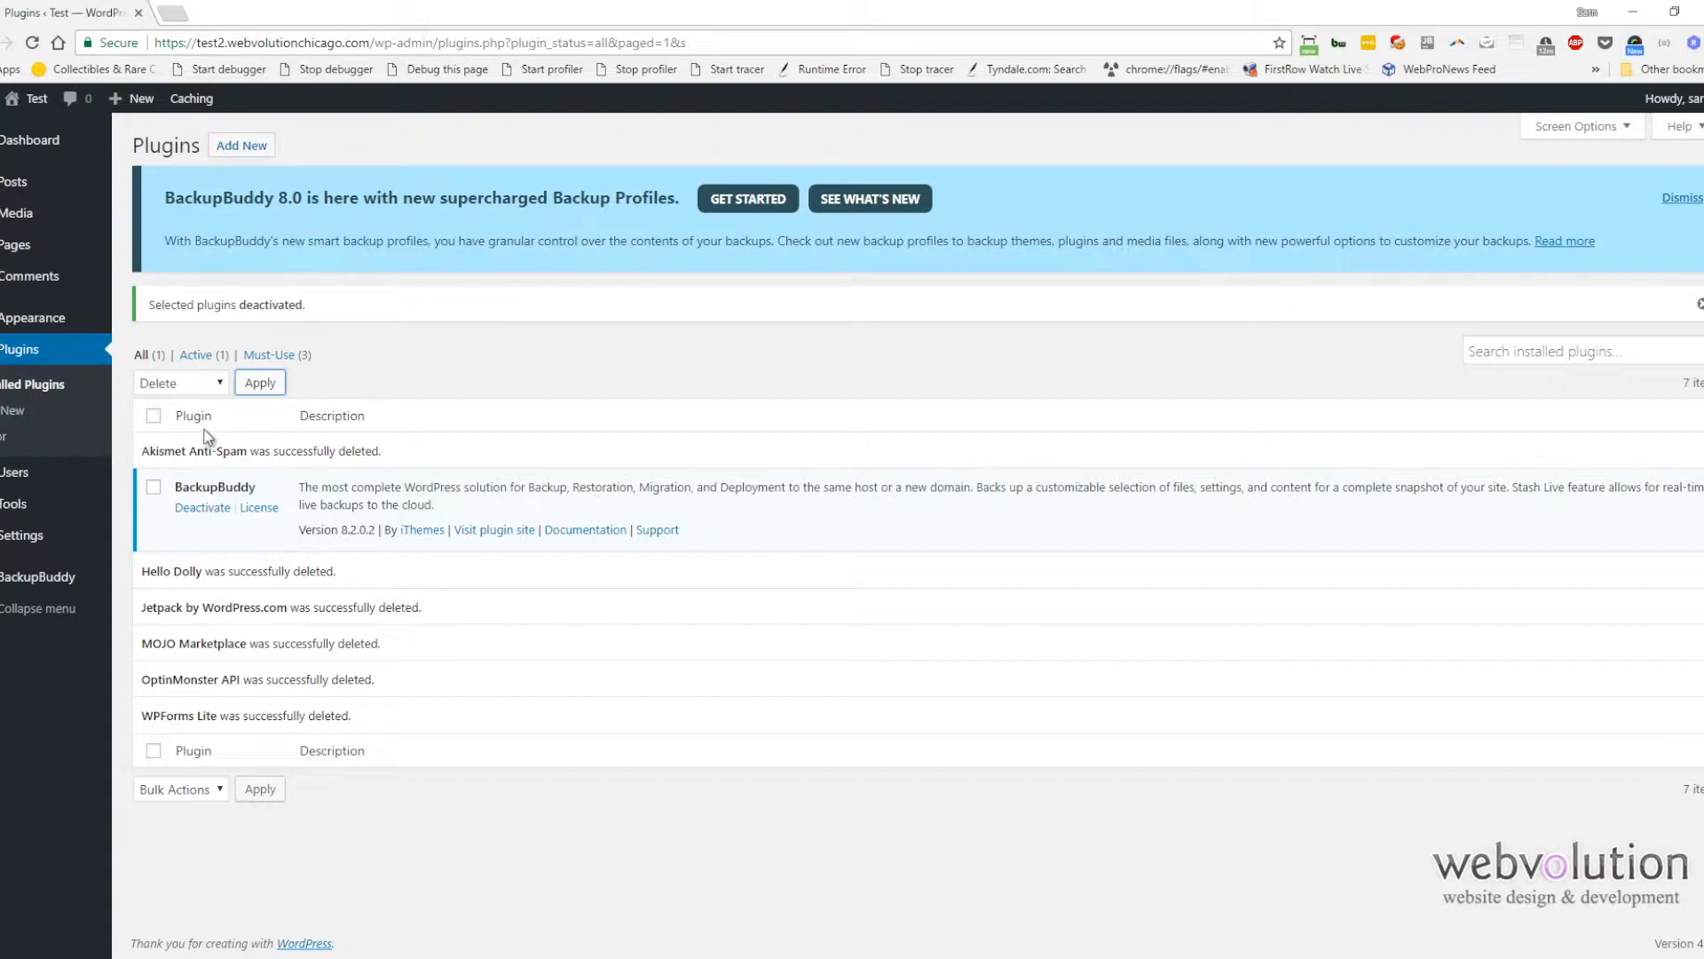
Step: Delete the unused Twenty Fifteen and Twenty Sixteen themes, keeping Twenty Seventeen
{"action": "mouse_move", "coordinate": [32, 328]}
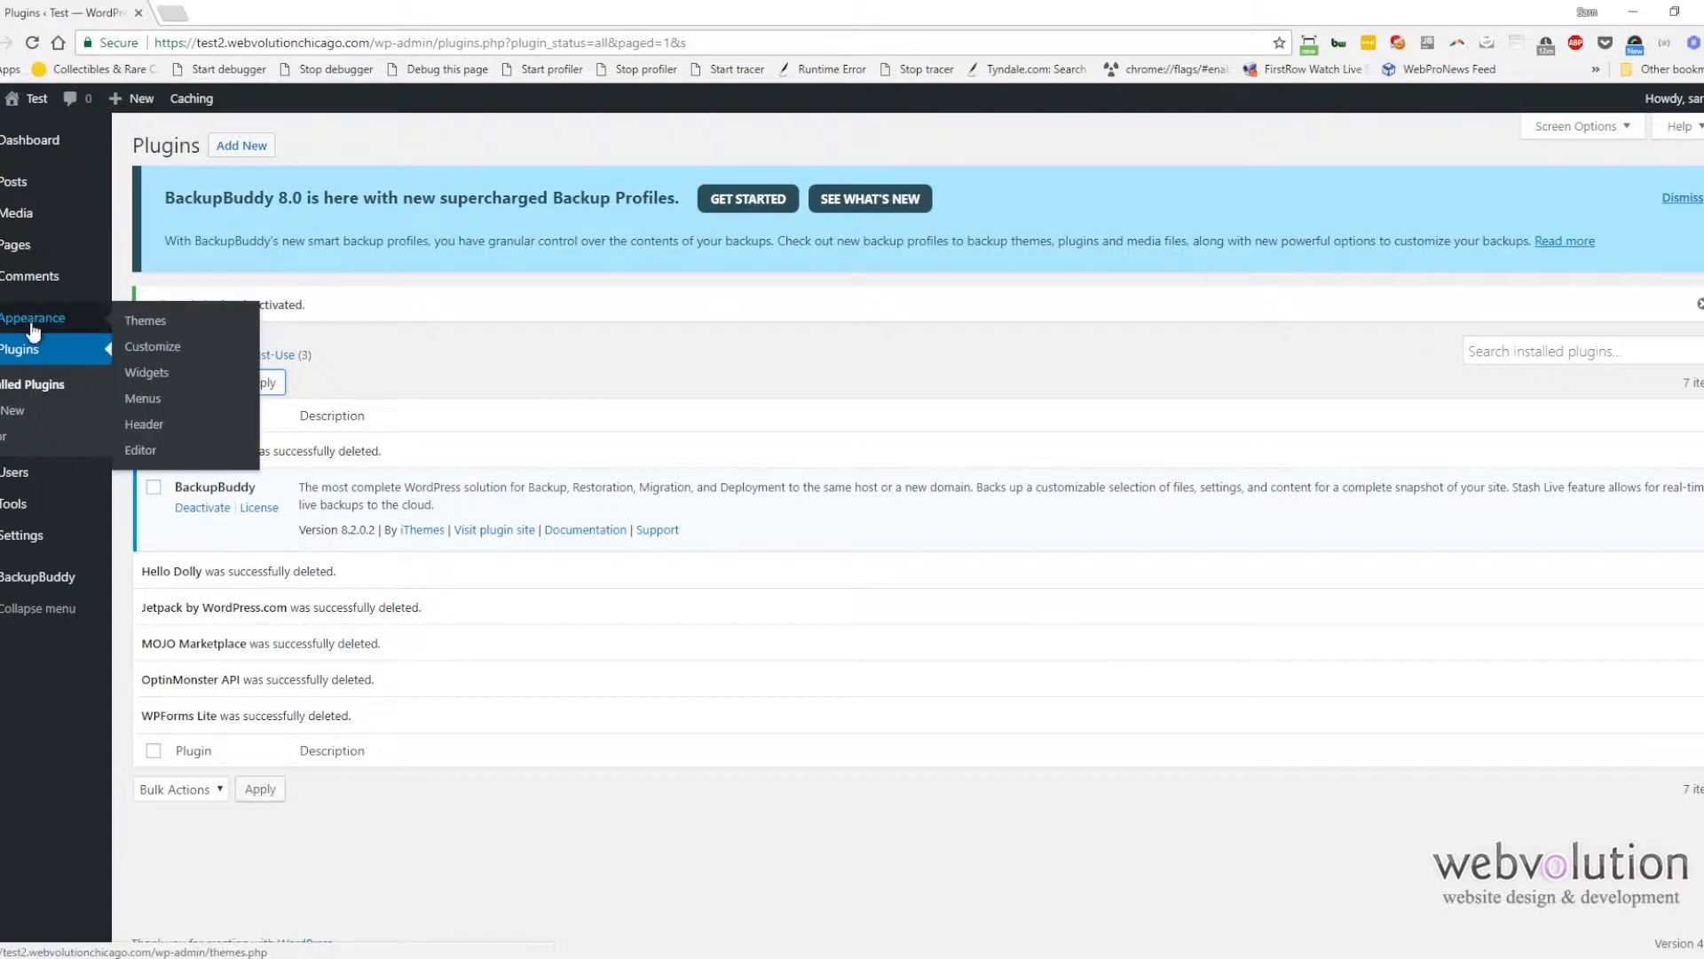
{"action": "left_click", "coordinate": [46, 318]}
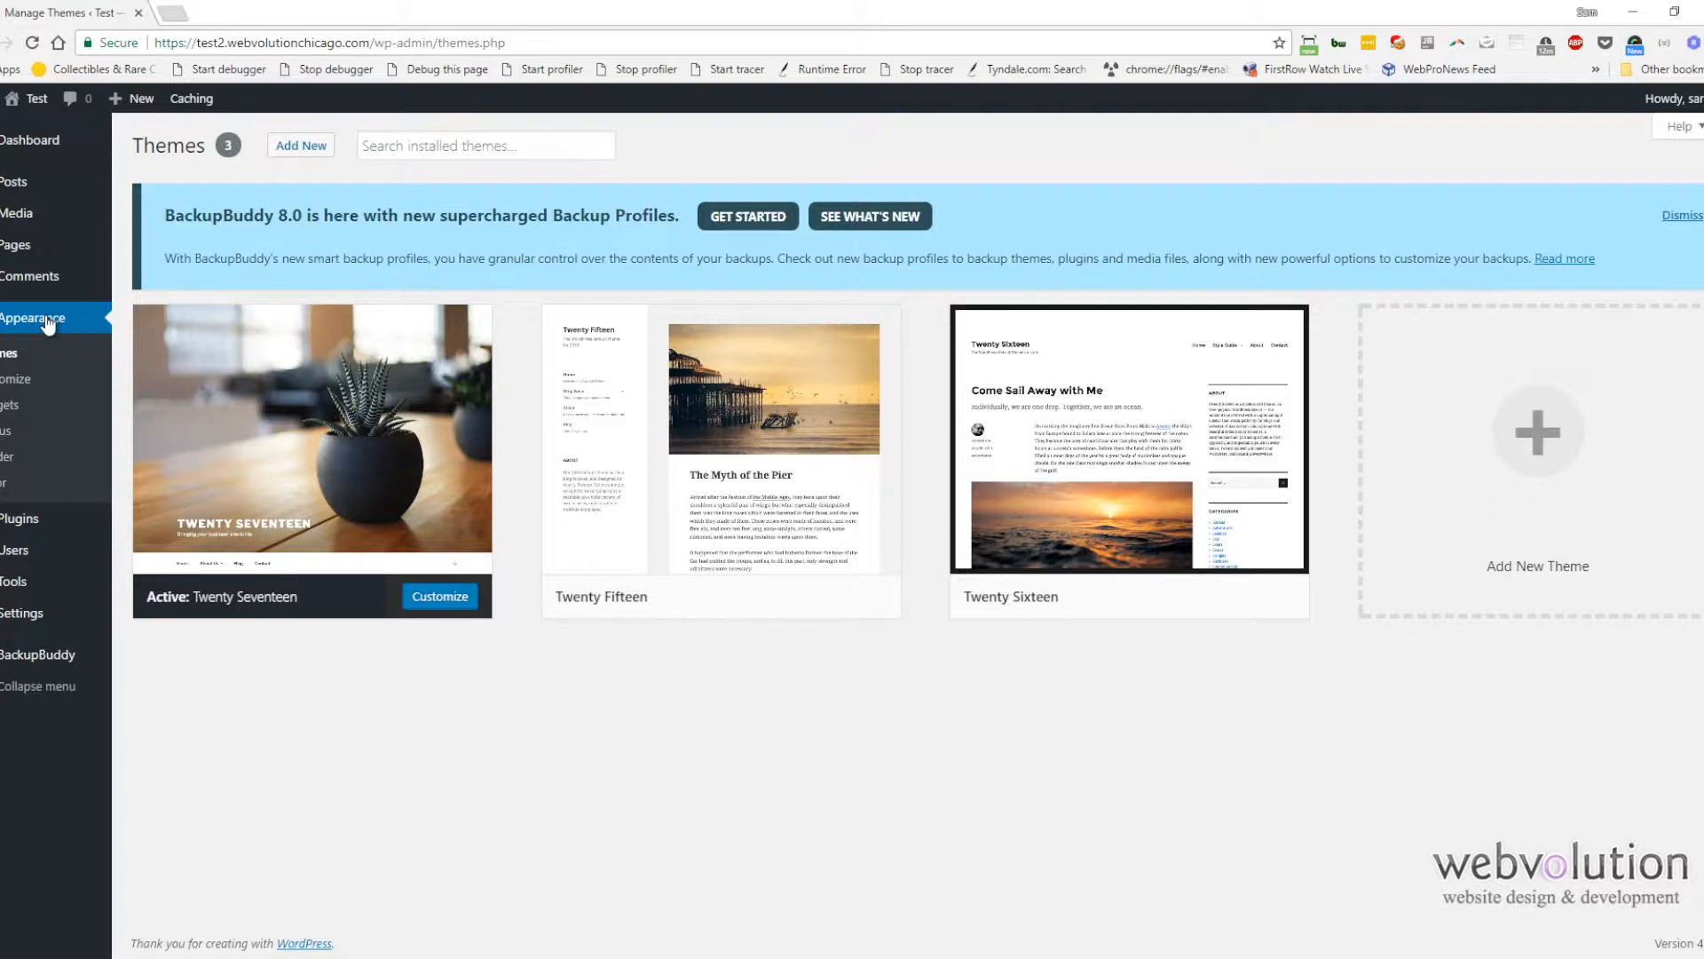
{"action": "left_click", "coordinate": [761, 512]}
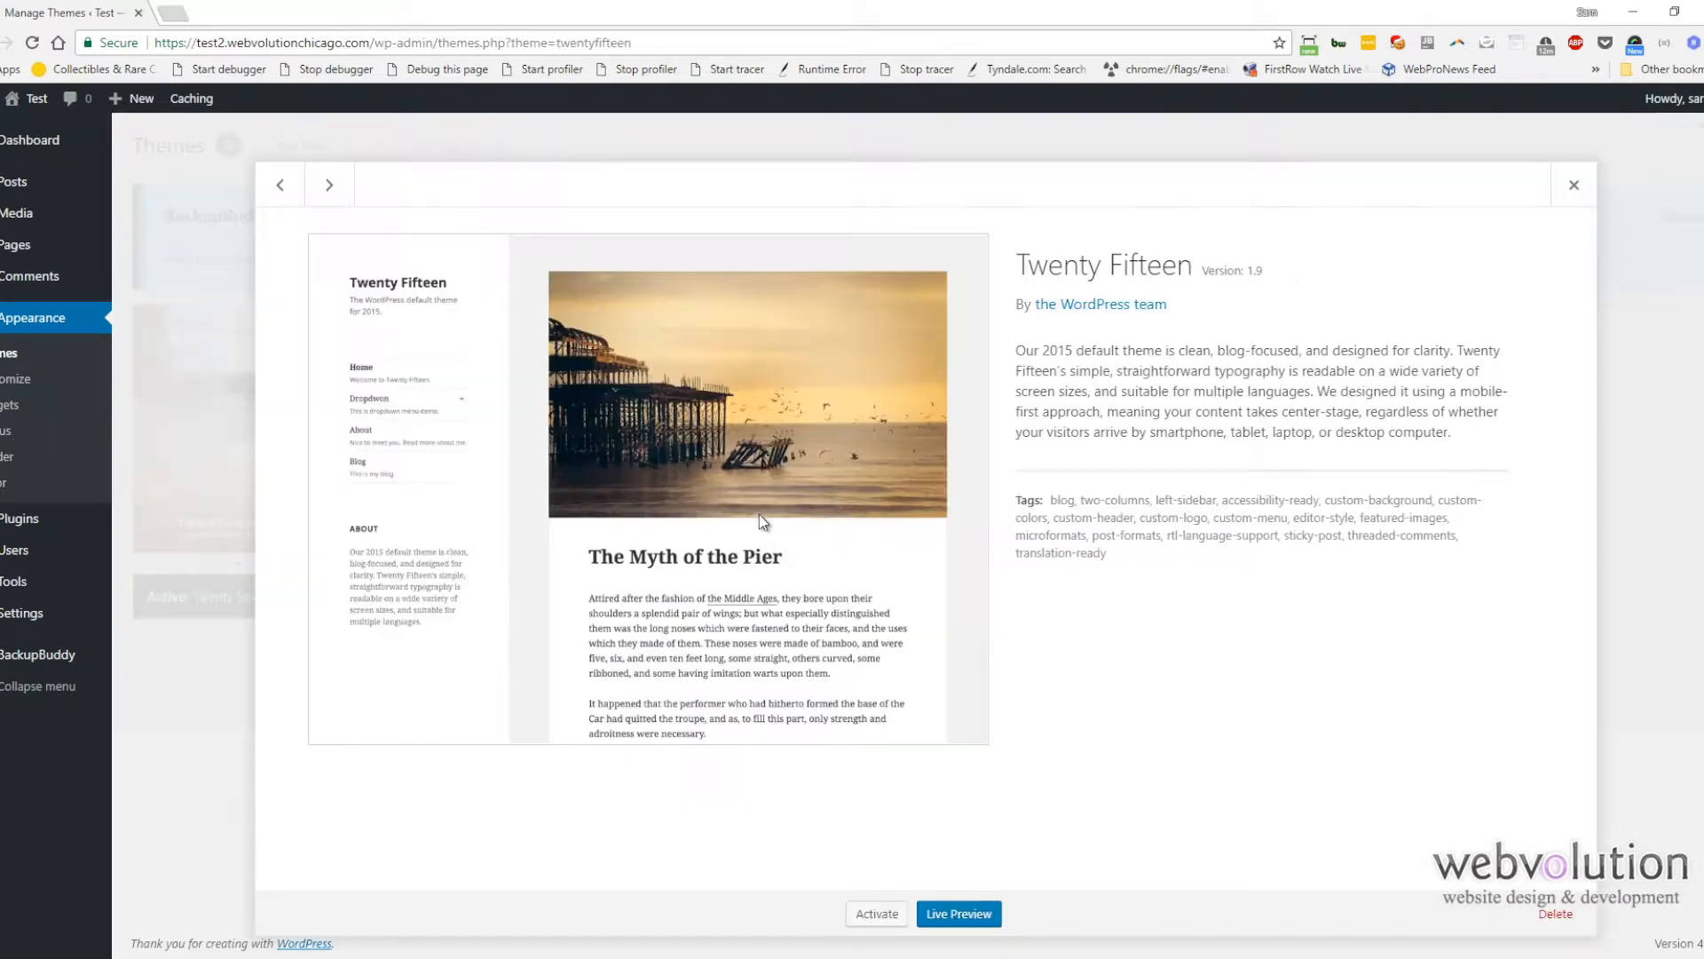
{"action": "left_click", "coordinate": [1553, 915]}
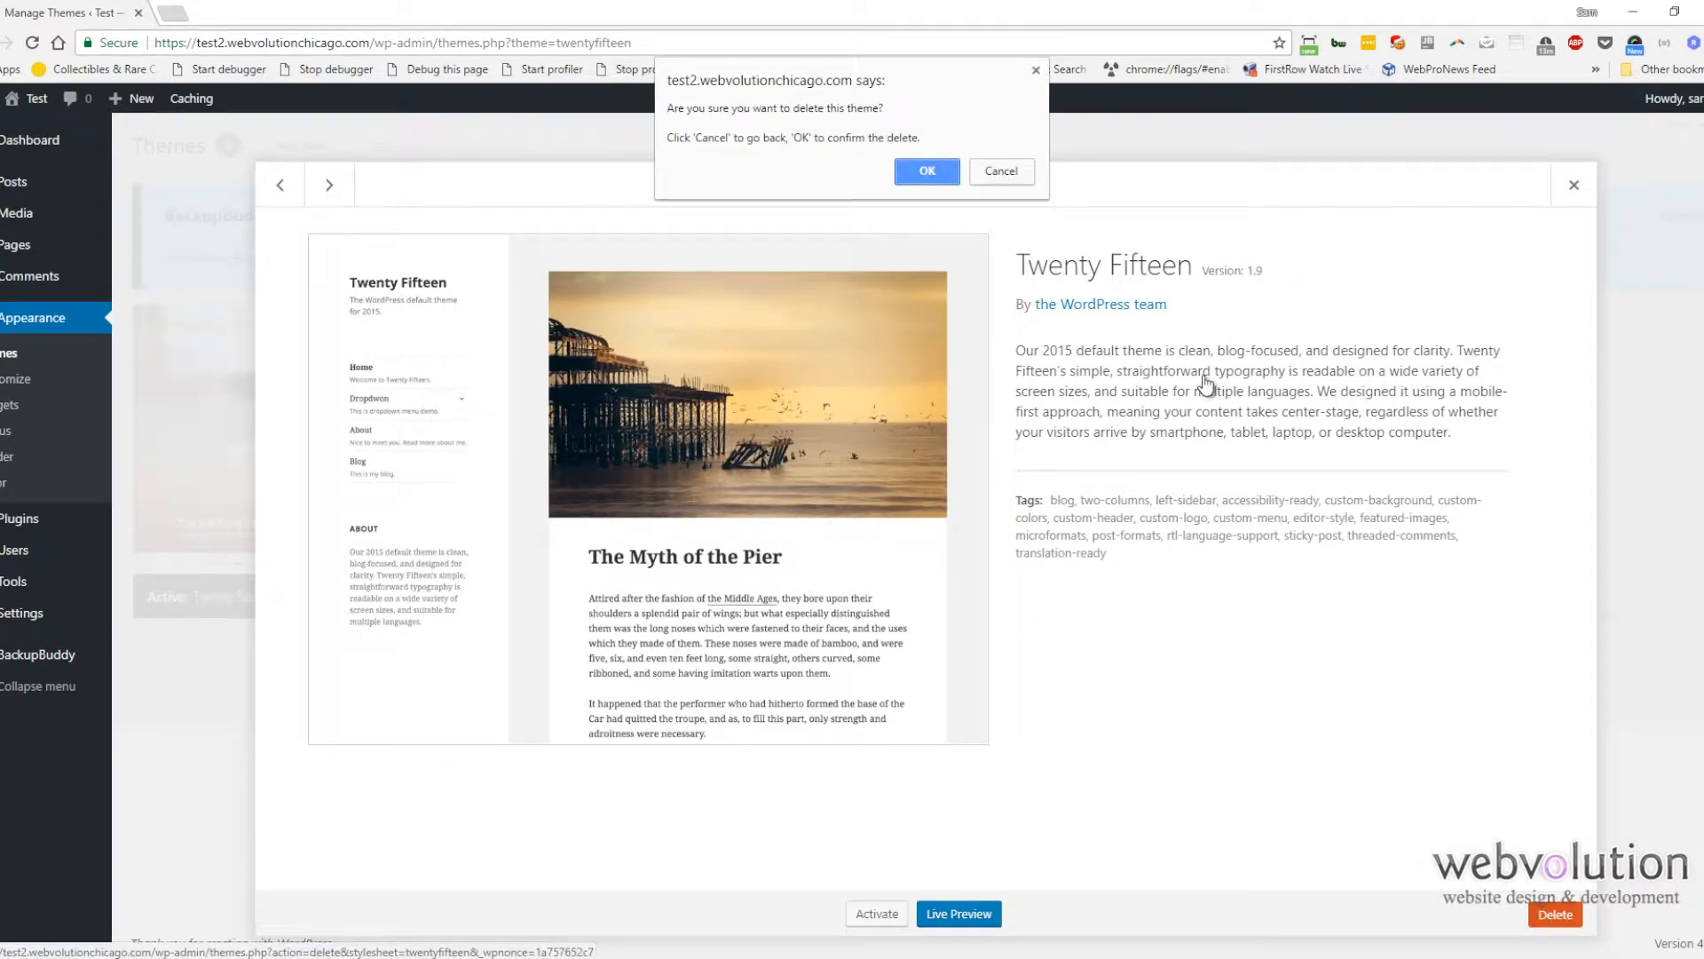
{"action": "left_click", "coordinate": [931, 172]}
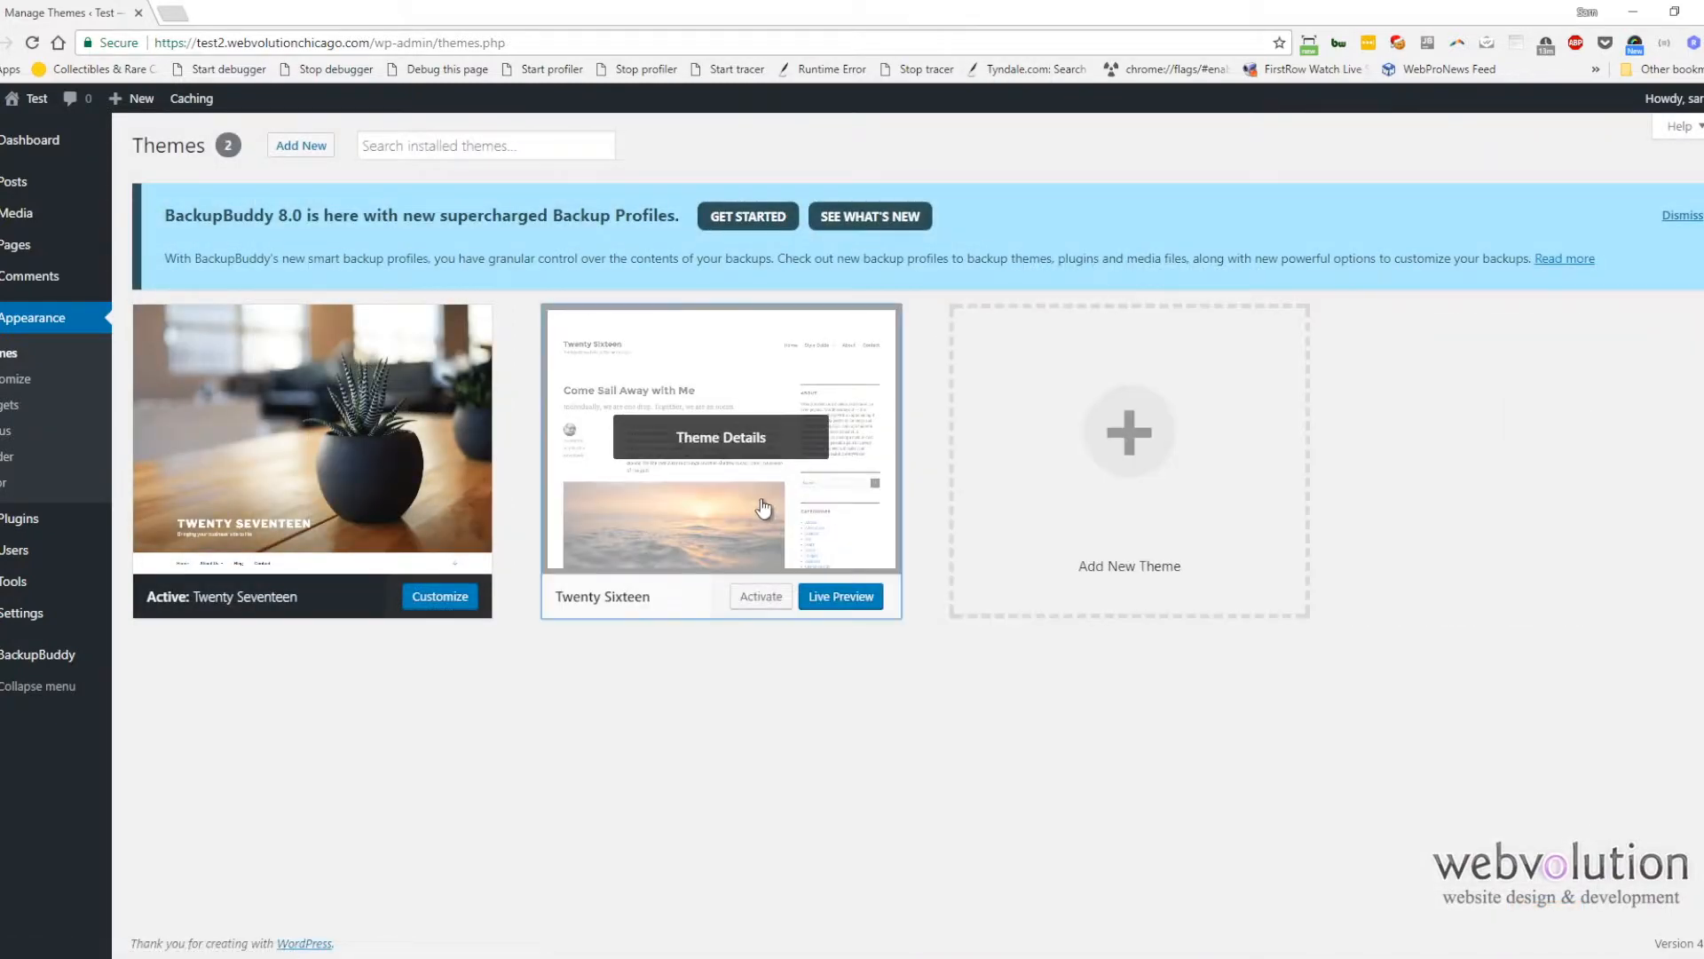
{"action": "left_click", "coordinate": [765, 508]}
{"action": "left_click", "coordinate": [1555, 914]}
{"action": "left_click", "coordinate": [926, 170]}
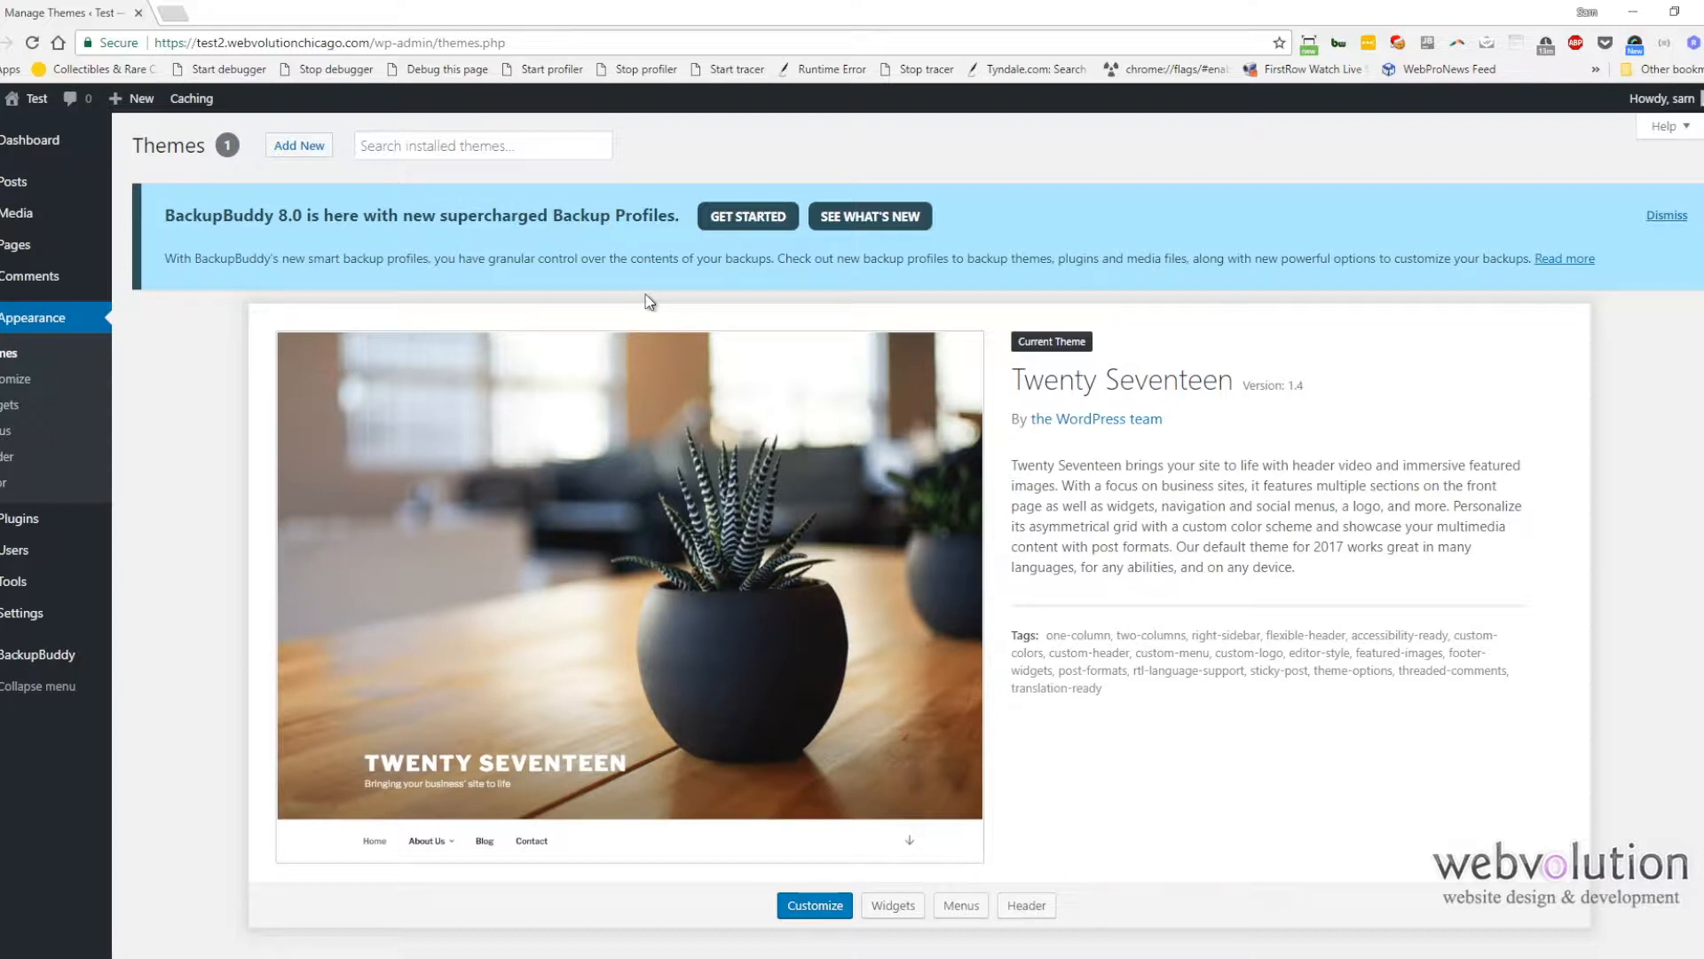
Step: Review the WordPress Updates page for core, plugin and theme updates
{"action": "mouse_move", "coordinate": [21, 145]}
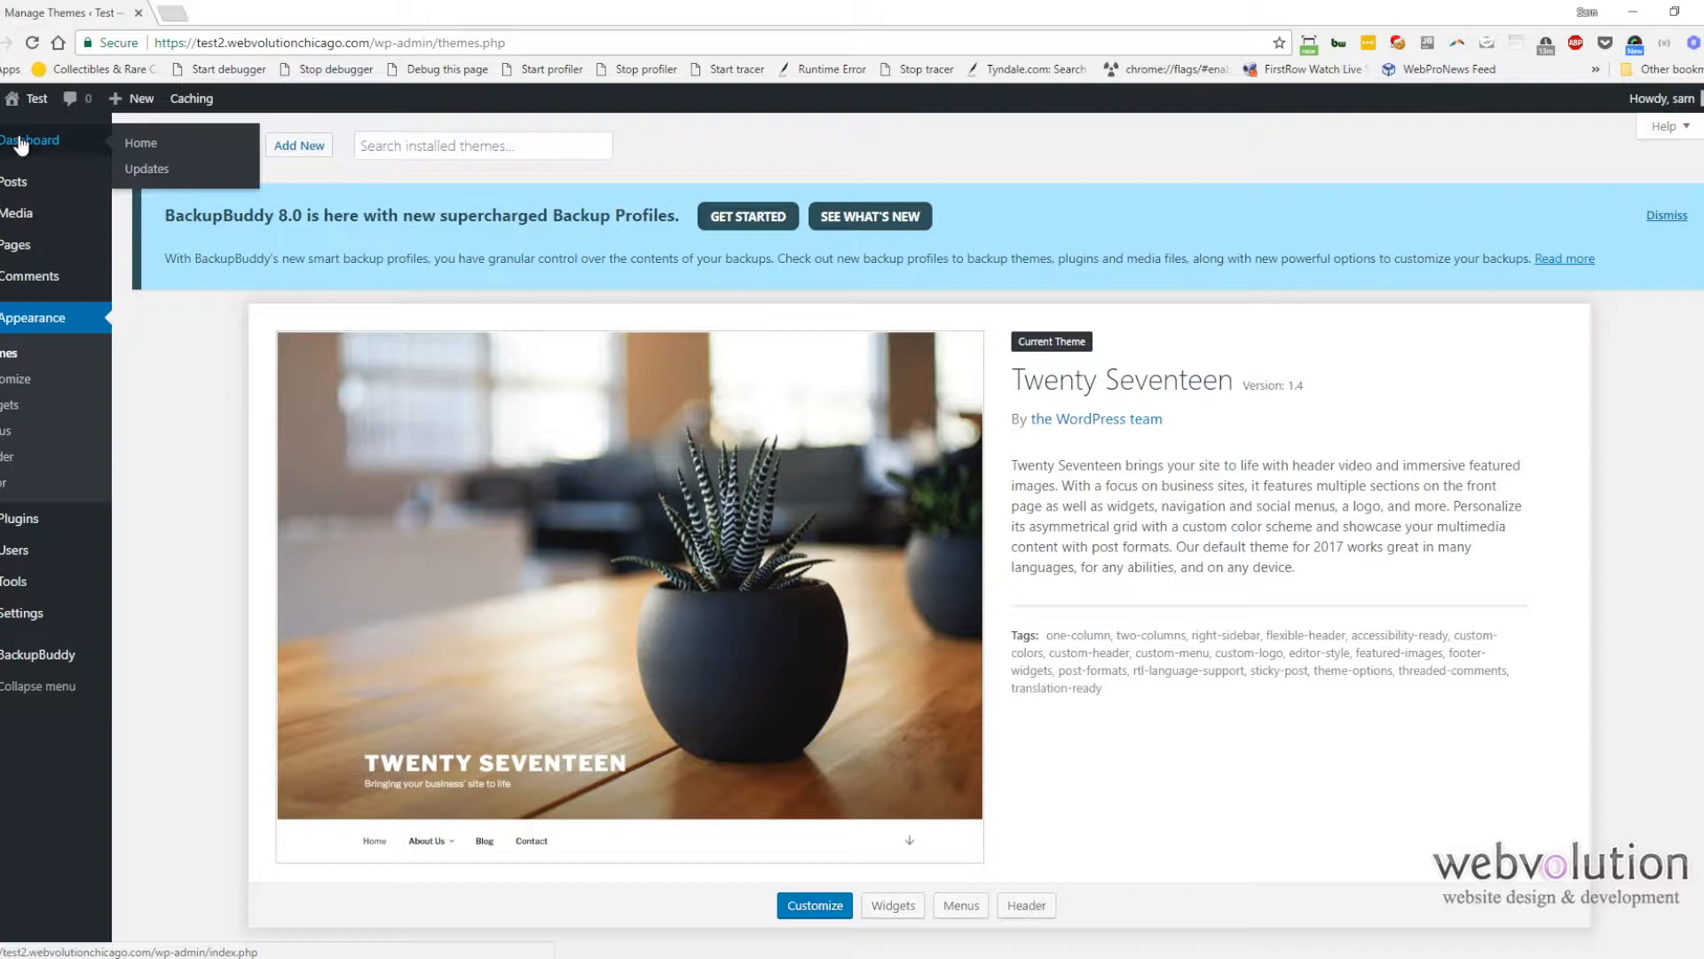
{"action": "left_click", "coordinate": [148, 168]}
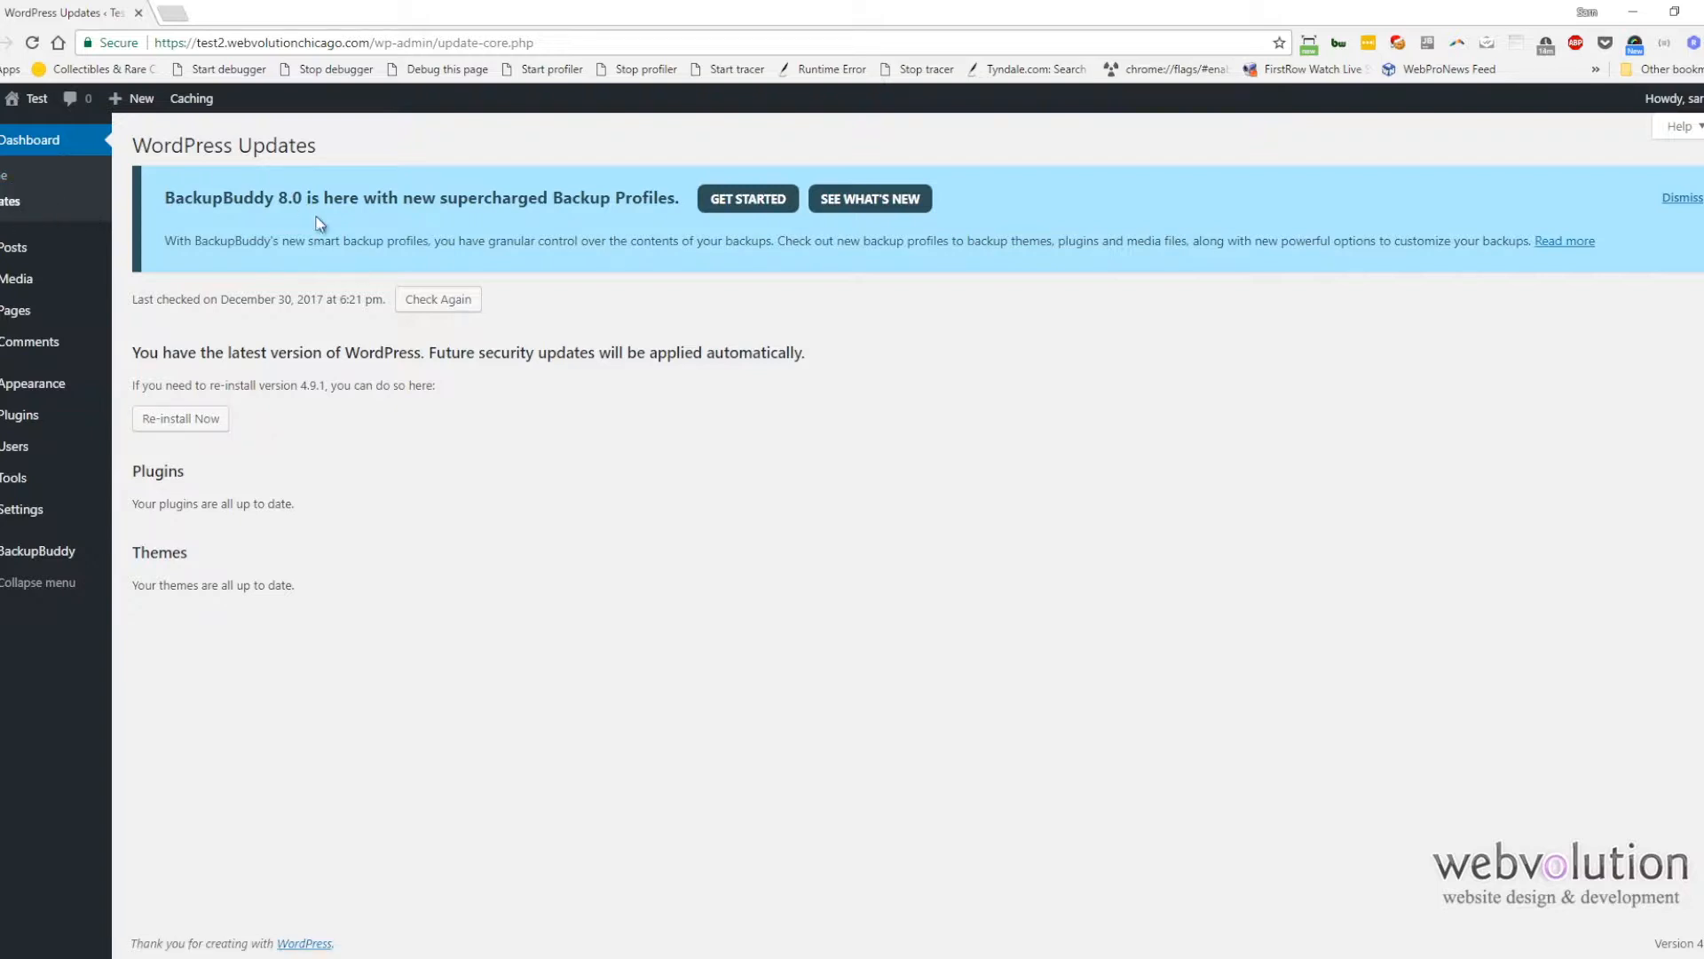
Step: Search new plugins for "automatic plugin update", then install and activate the Automatic Plugin Updates plugin
{"action": "mouse_move", "coordinate": [9, 414]}
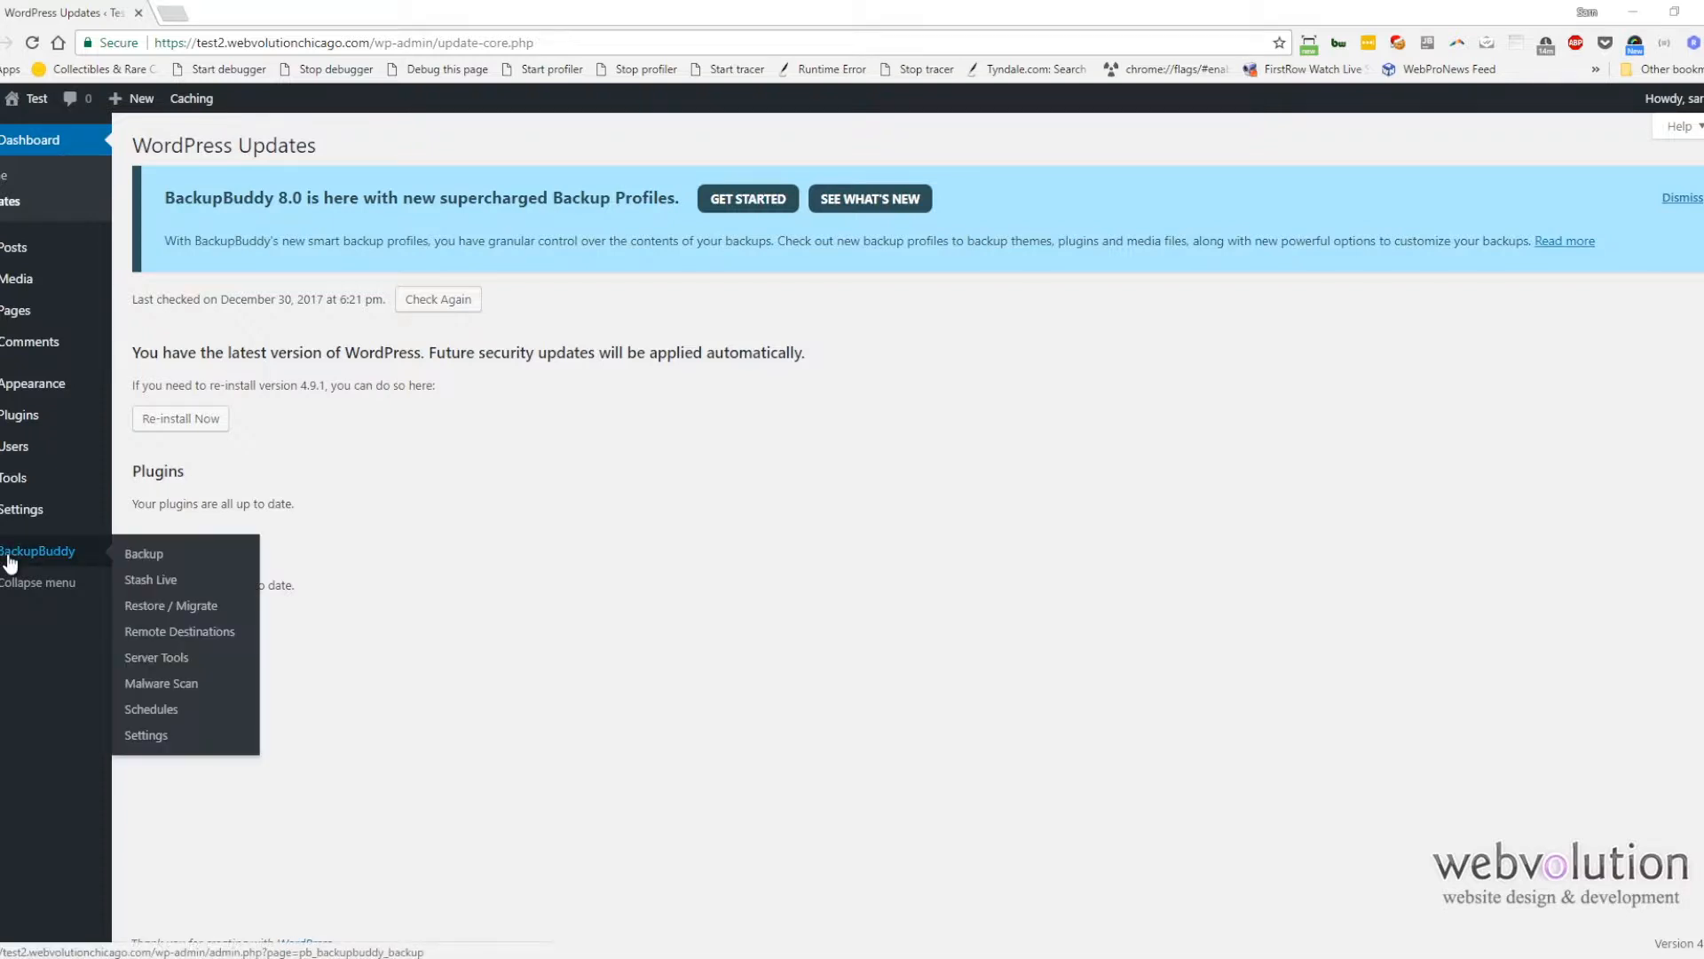
{"action": "left_click", "coordinate": [23, 417]}
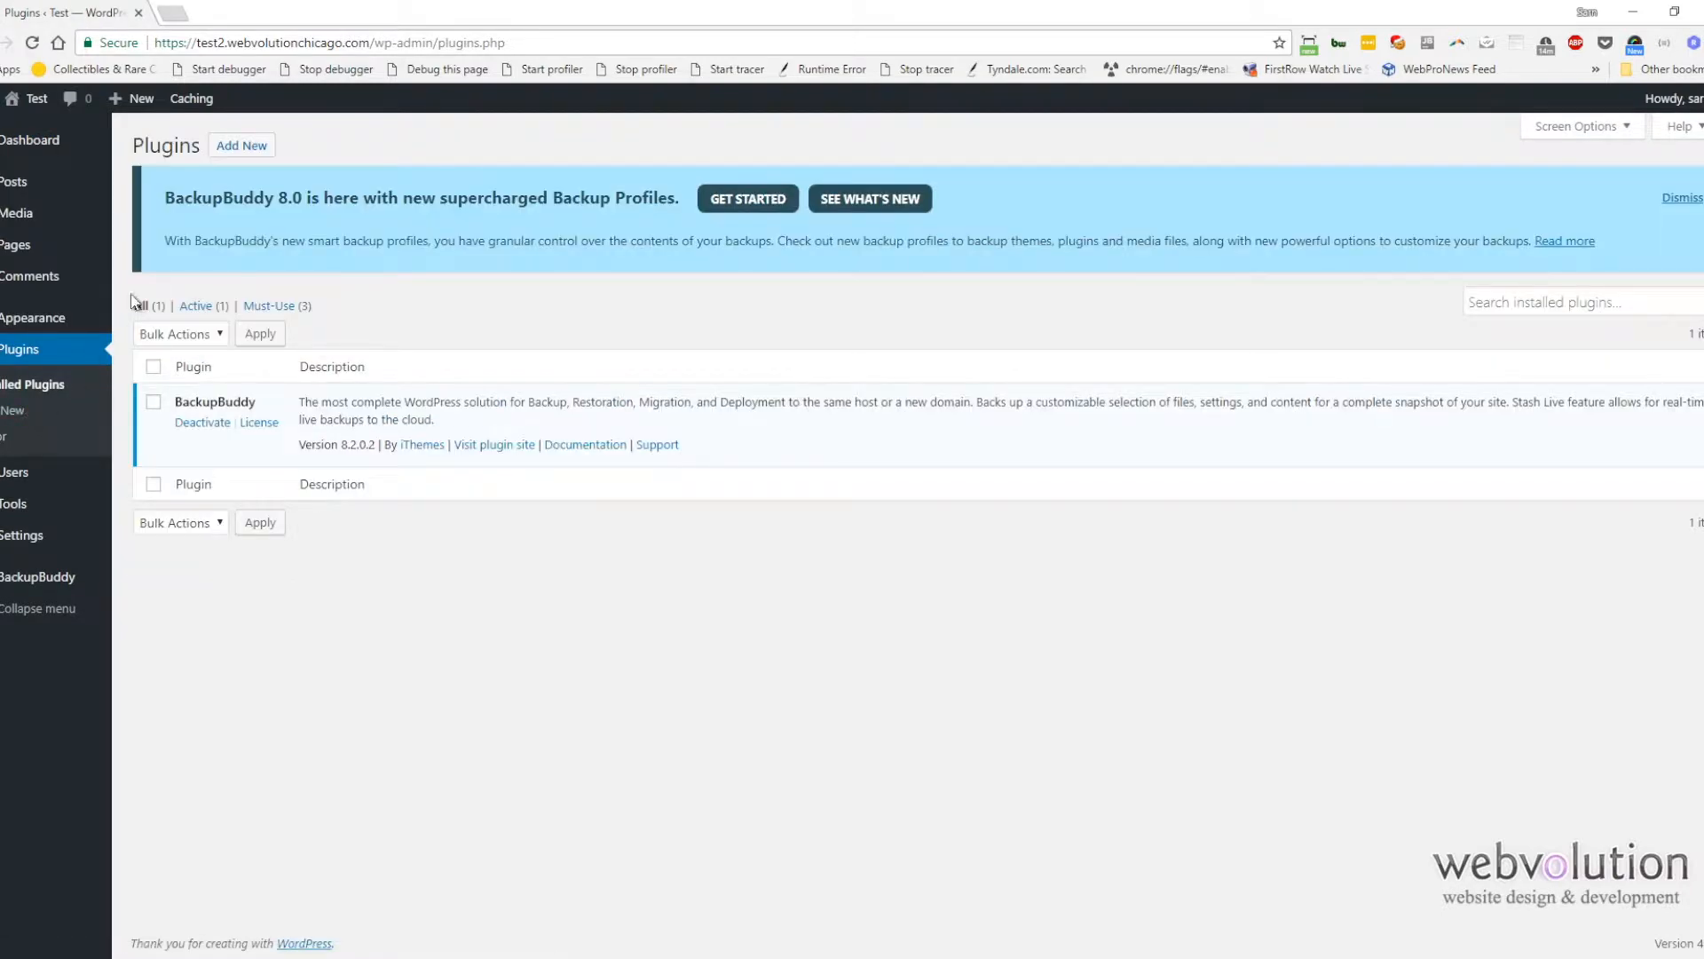
{"action": "left_click", "coordinate": [238, 144]}
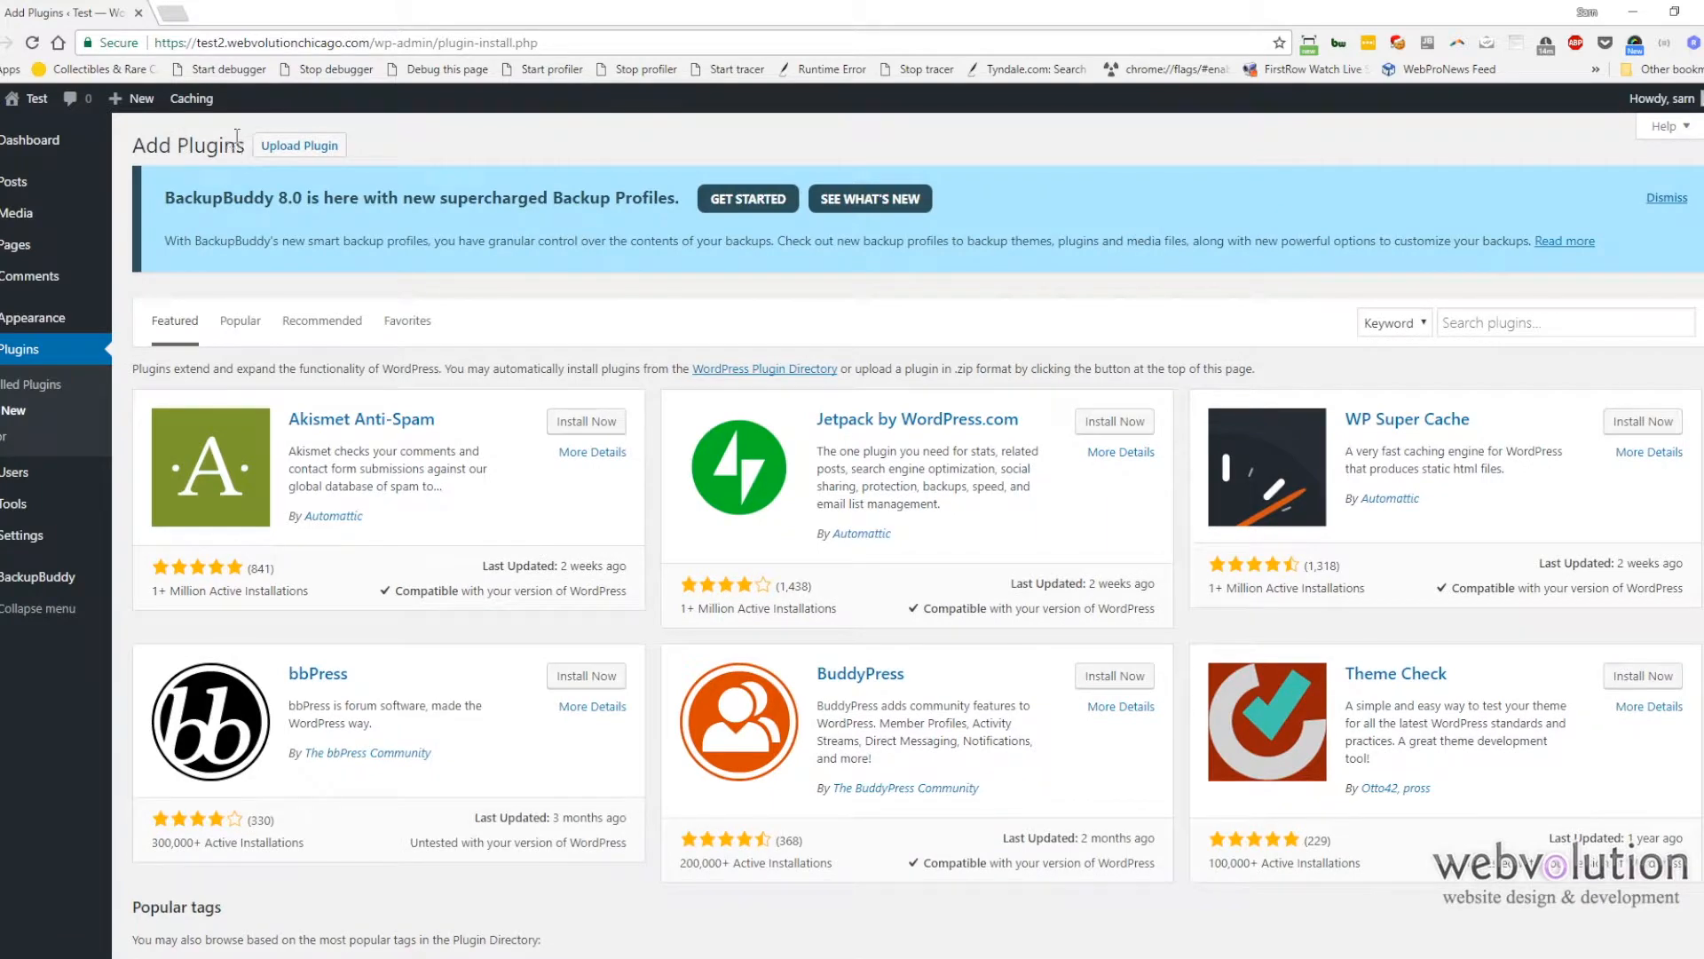
{"action": "left_click", "coordinate": [1493, 318]}
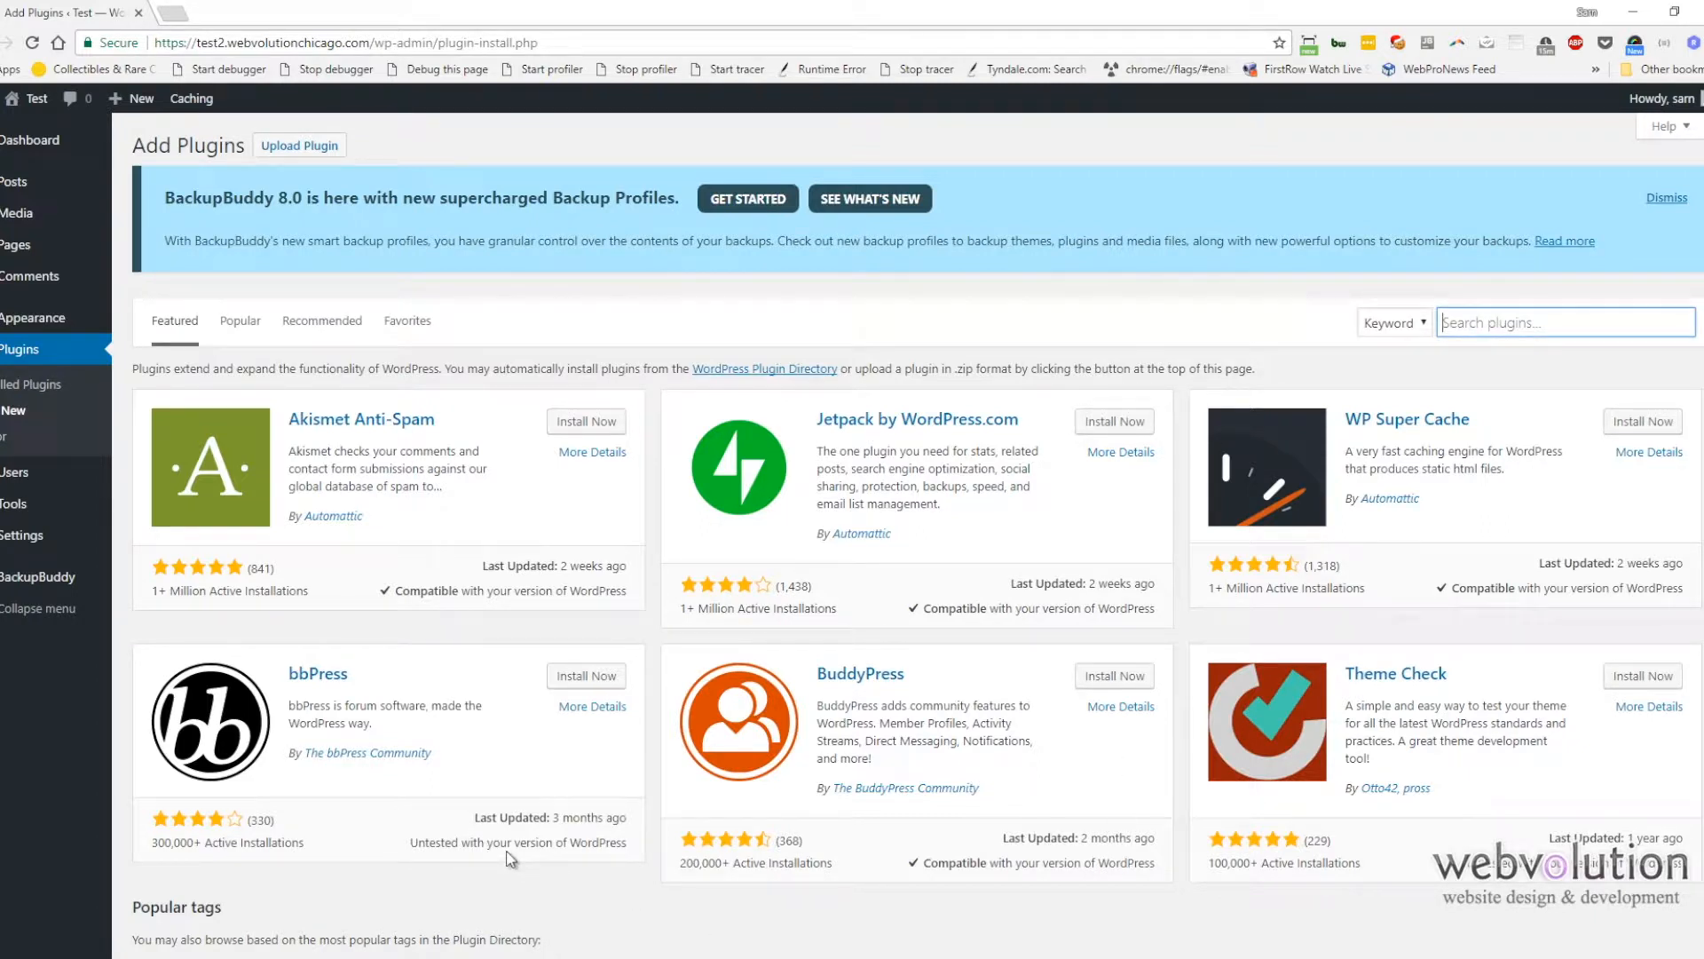
{"action": "type", "text": "automaticoupdate"}
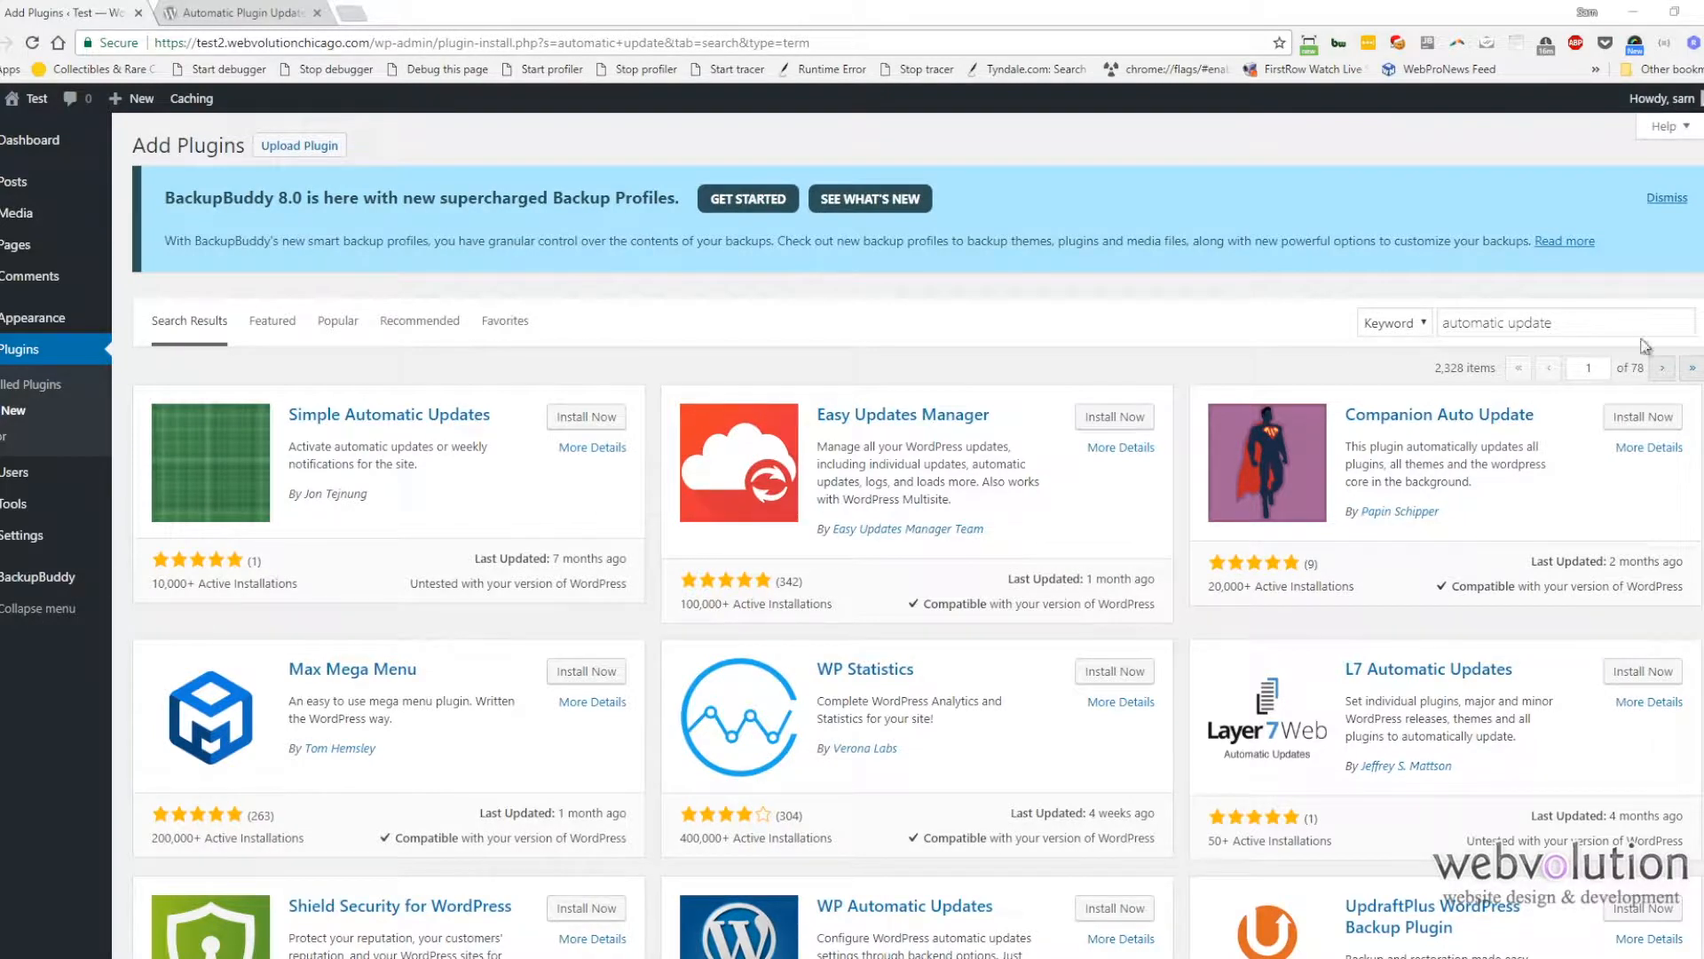
{"action": "left_click", "coordinate": [1499, 322]}
{"action": "type", "text": "plugin"}
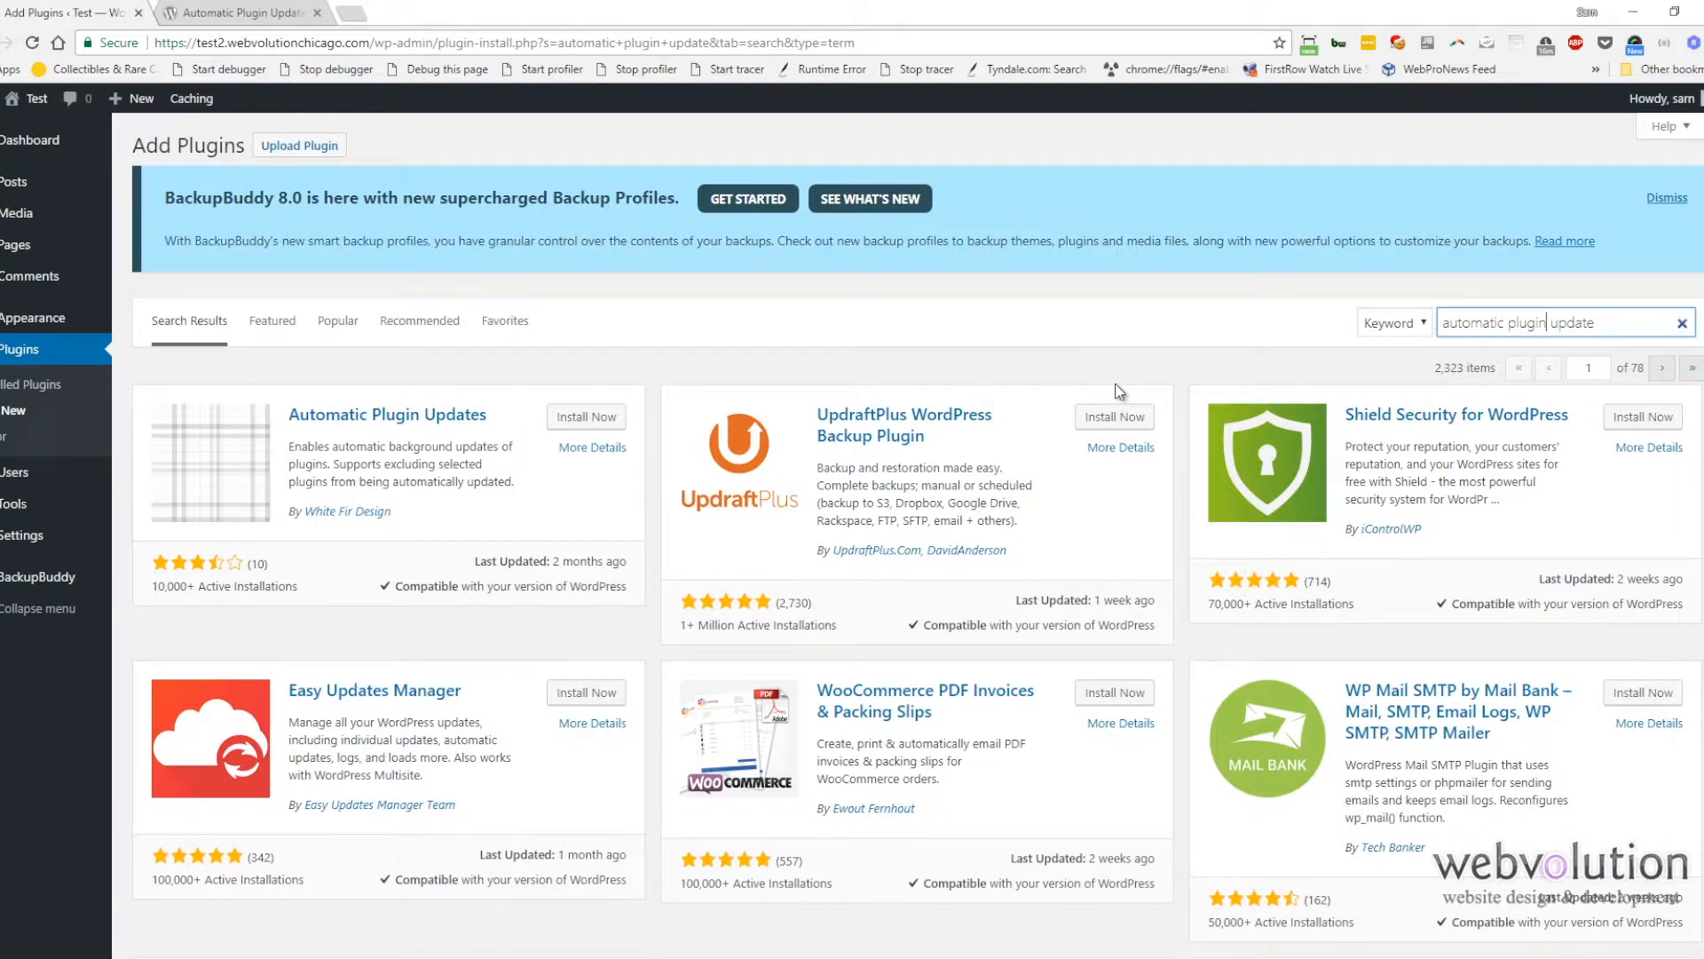
{"action": "left_click", "coordinate": [579, 423]}
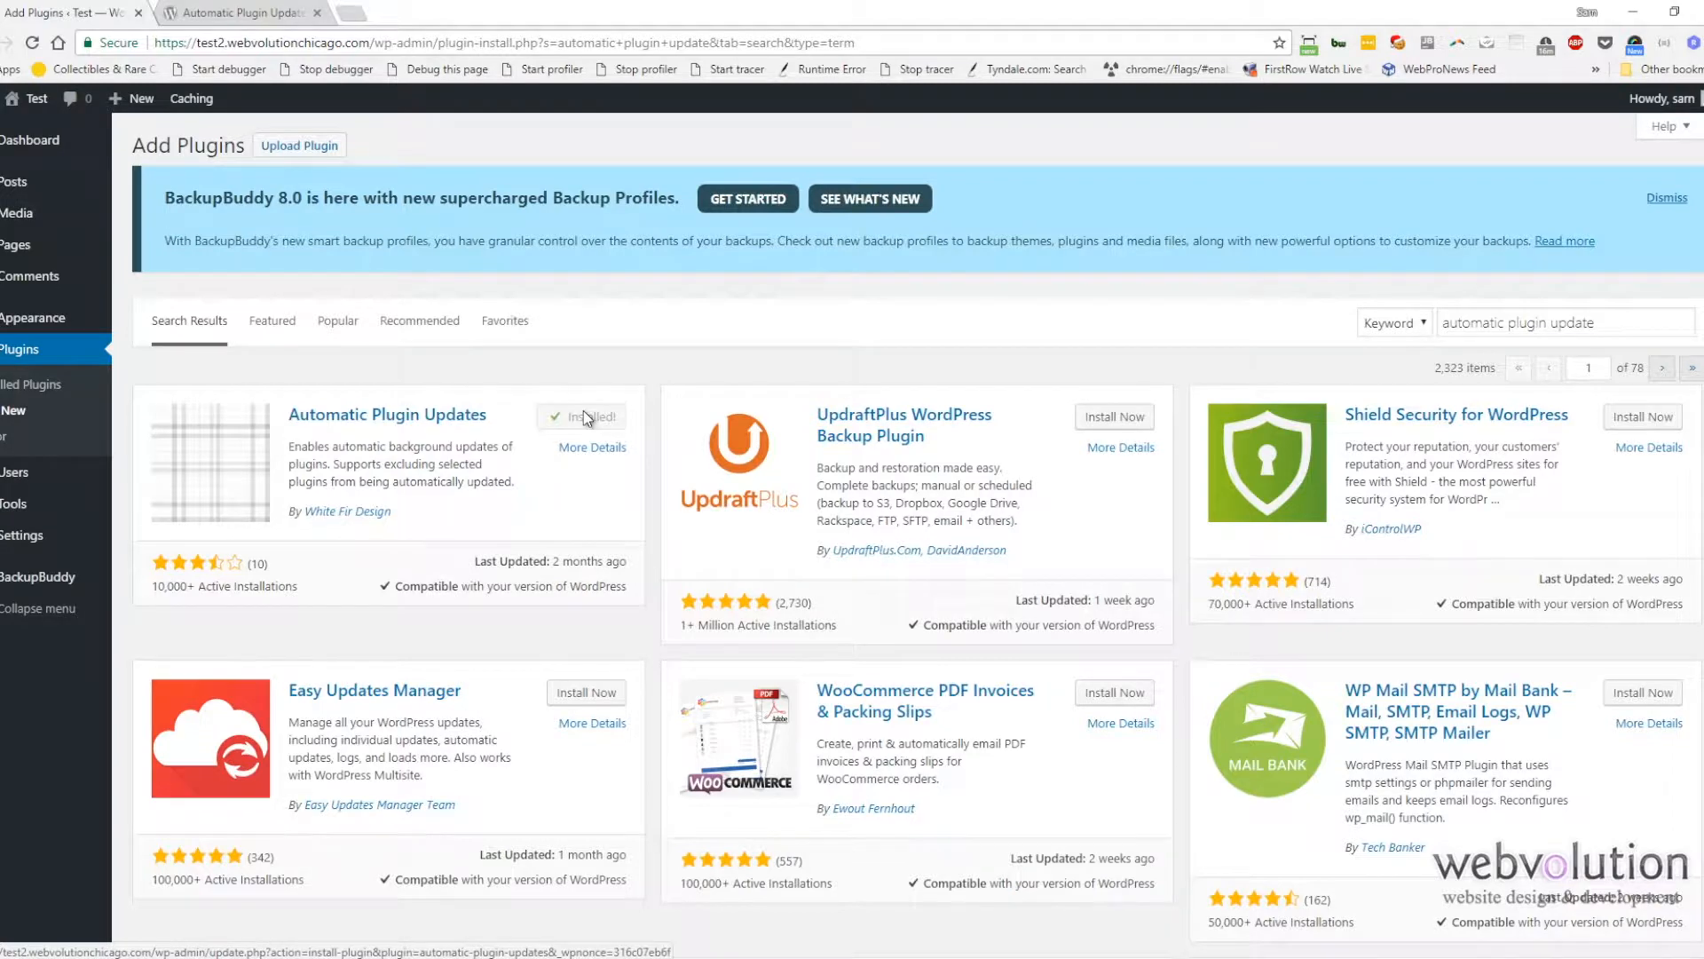
{"action": "left_click", "coordinate": [582, 425]}
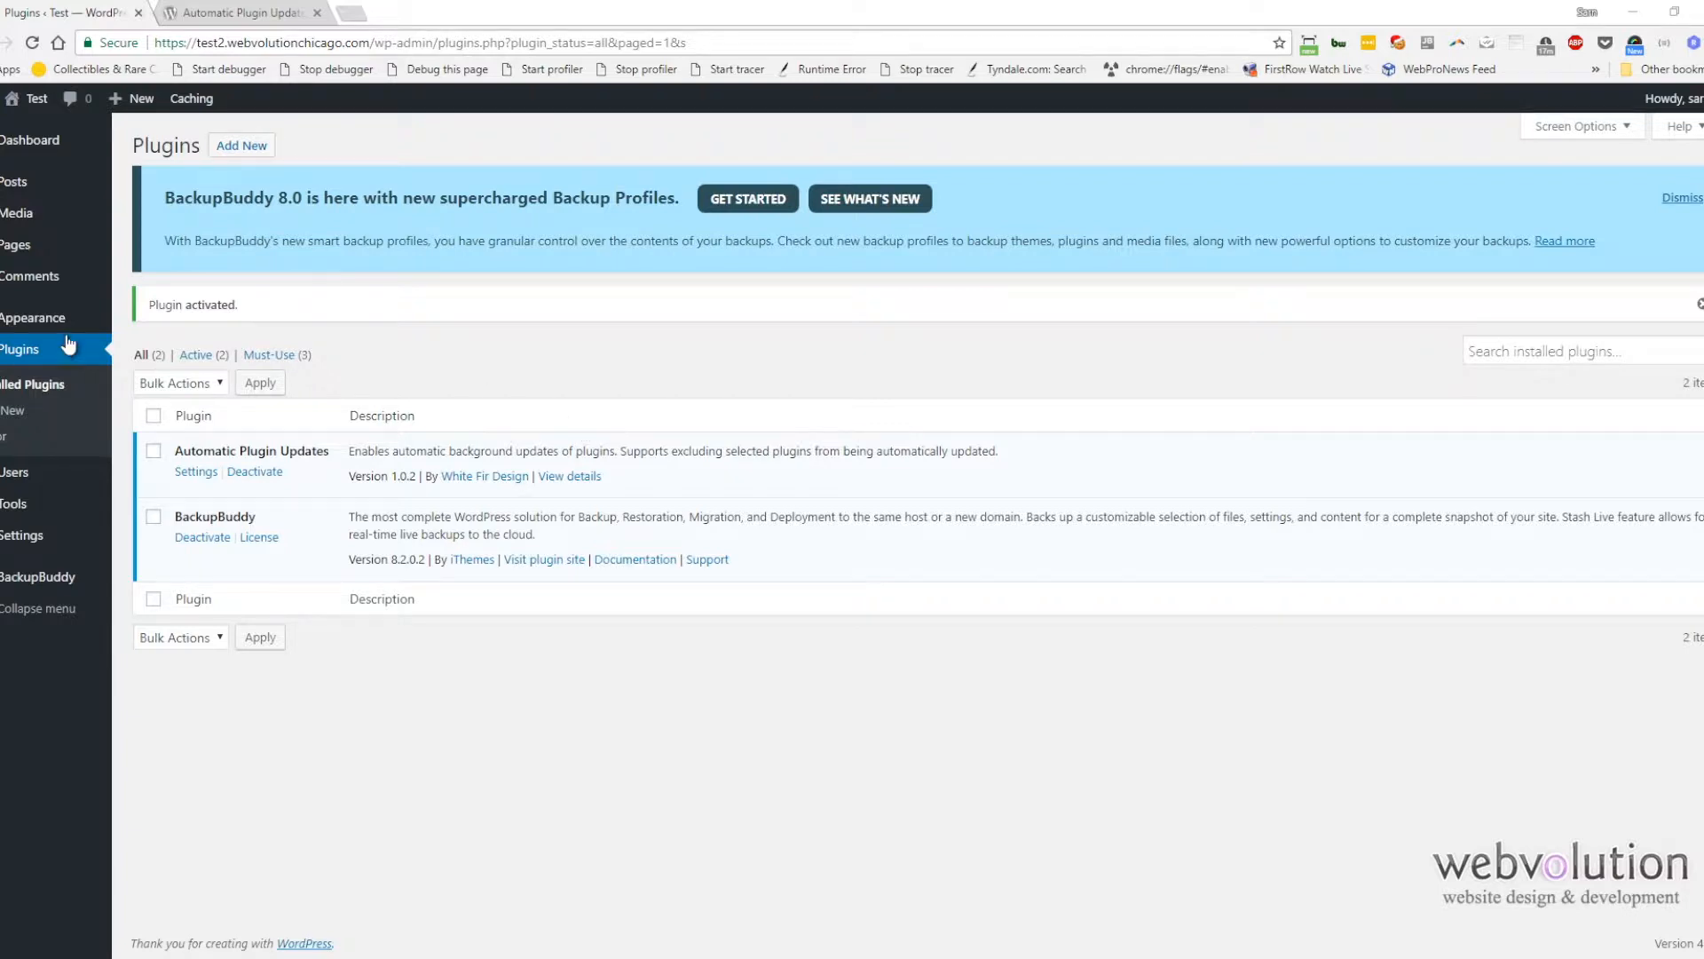
Step: Search new plugins for "antimalware" and install Anti-Malware Security and Brute-Force Firewall
{"action": "left_click", "coordinate": [14, 413]}
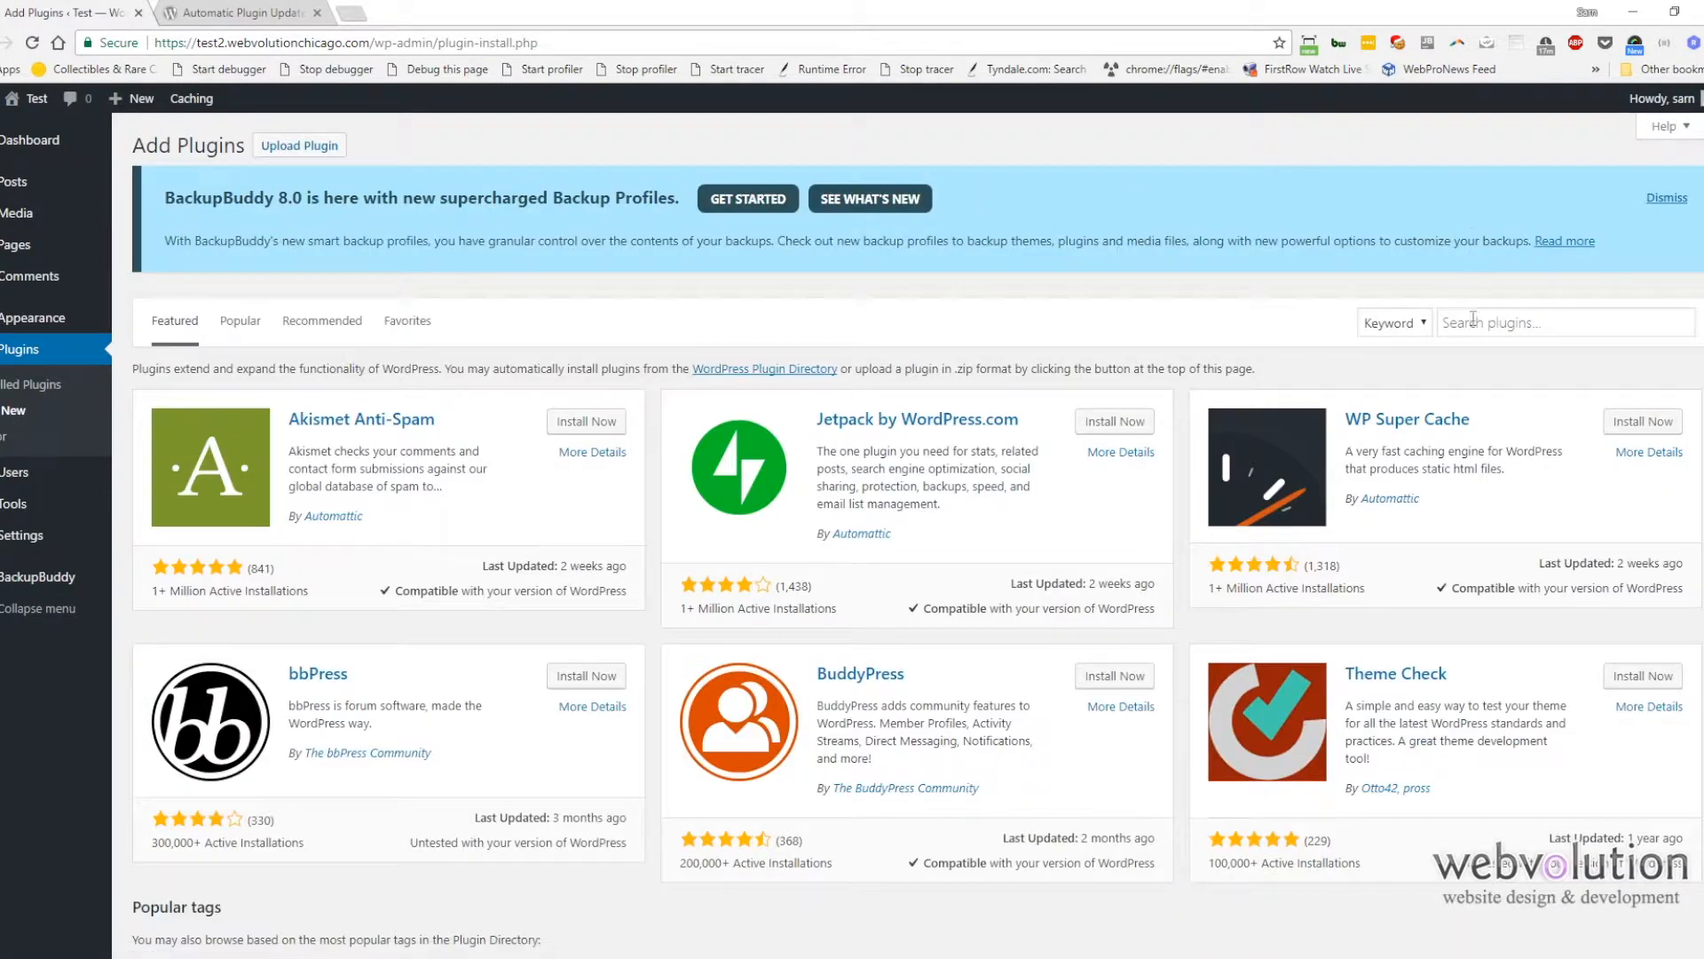
{"action": "left_click", "coordinate": [1473, 319]}
{"action": "type", "text": "antimalwa"}
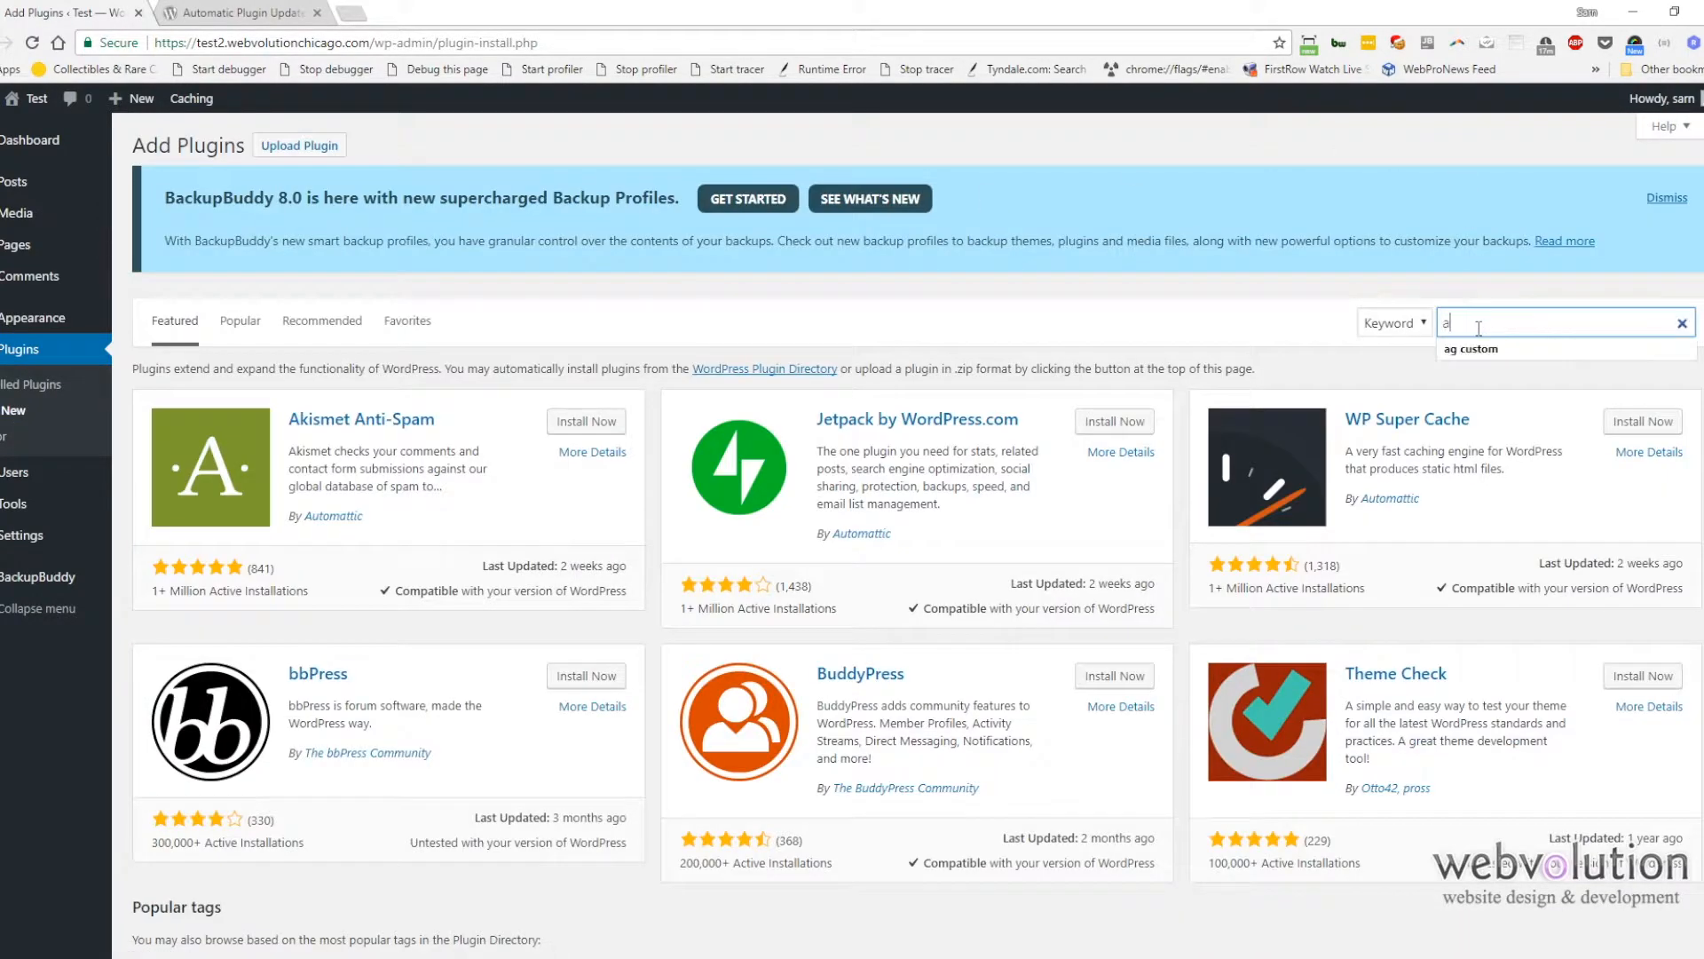
{"action": "type", "text": "re"}
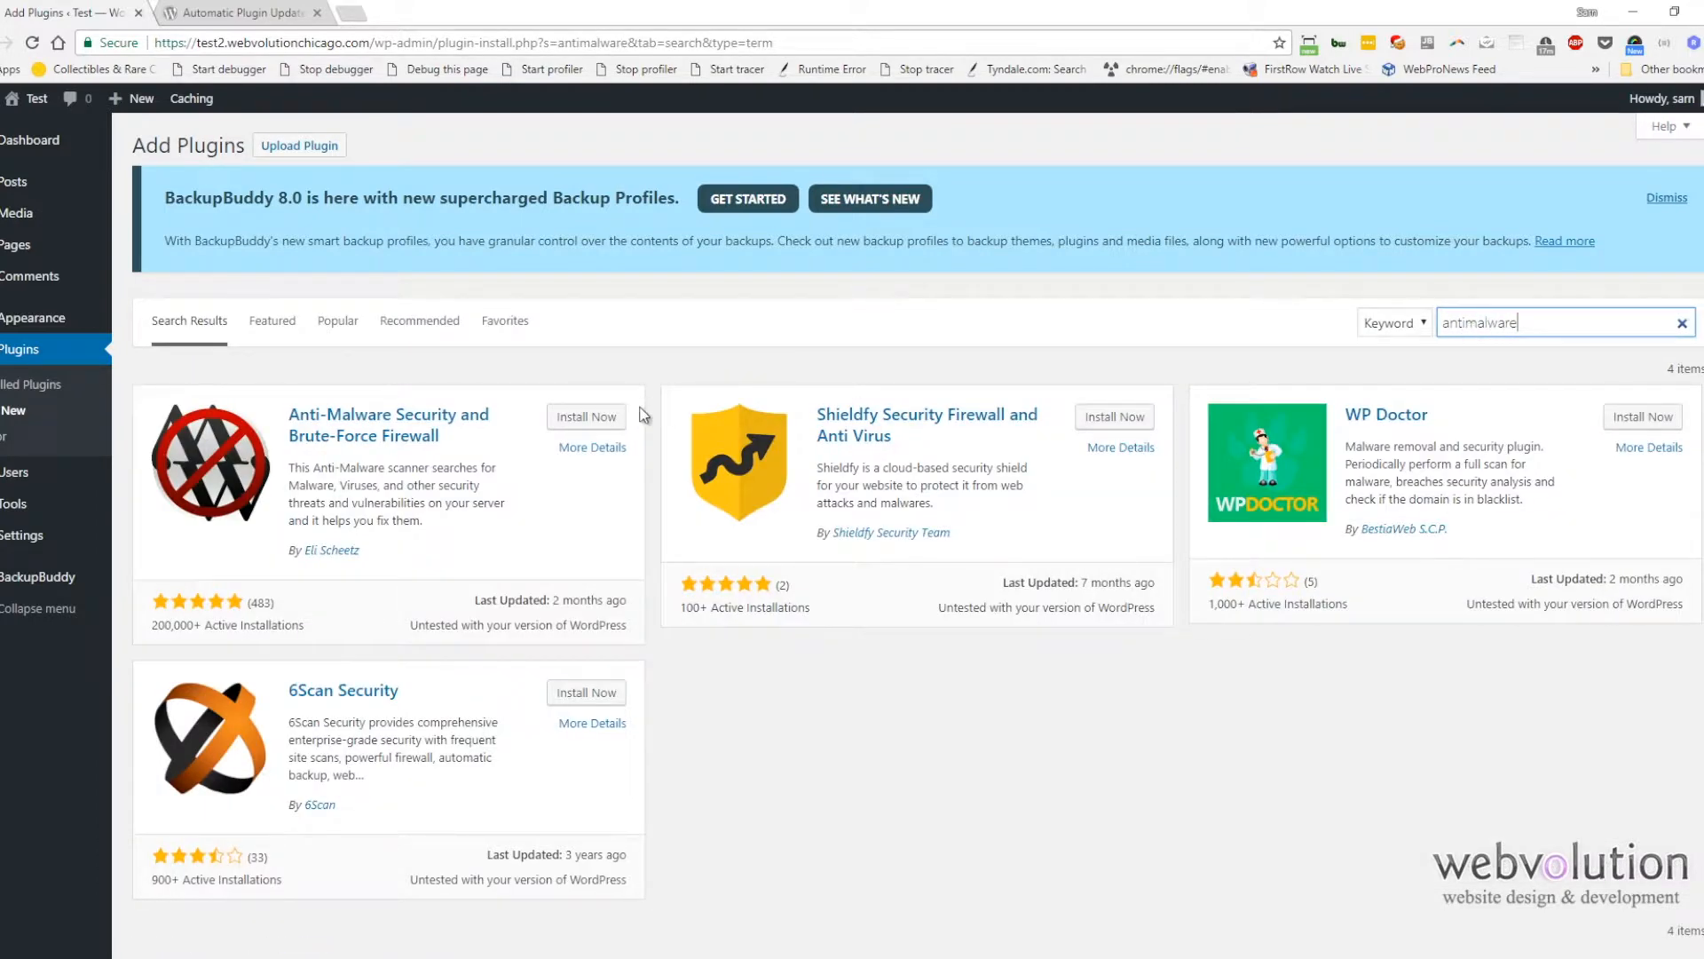
{"action": "left_click", "coordinate": [623, 420]}
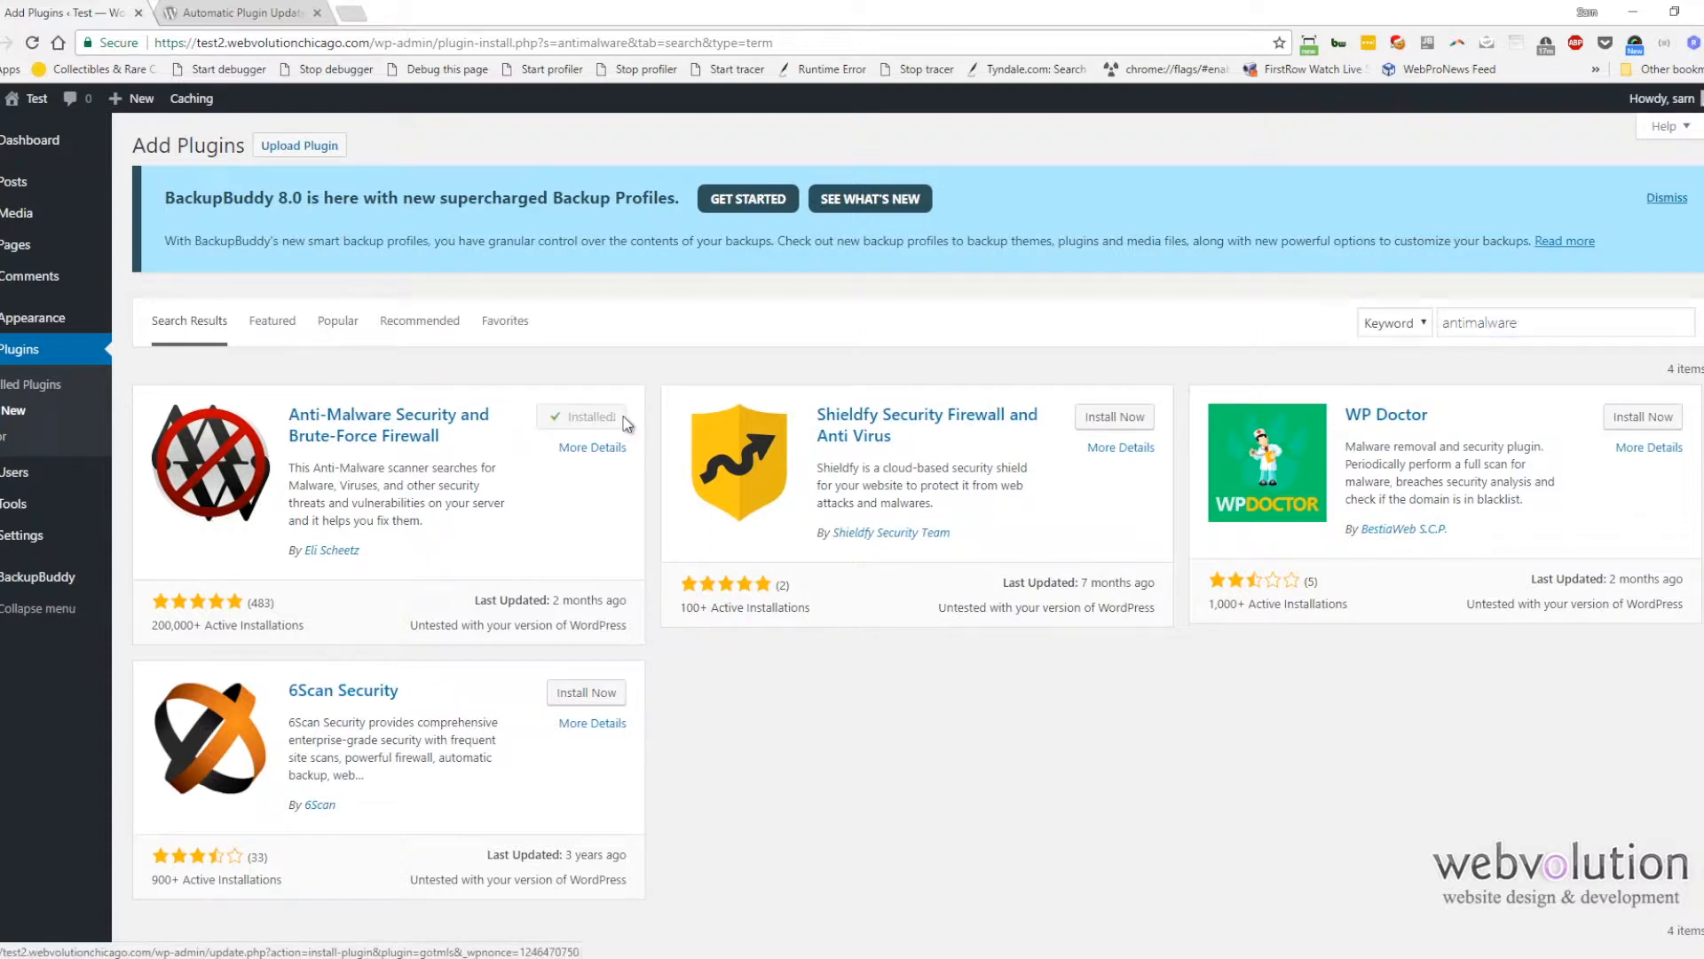
Step: Activate Anti-Malware Security and Brute-Force Firewall and run a complete scan from its settings page
{"action": "left_click", "coordinate": [626, 425]}
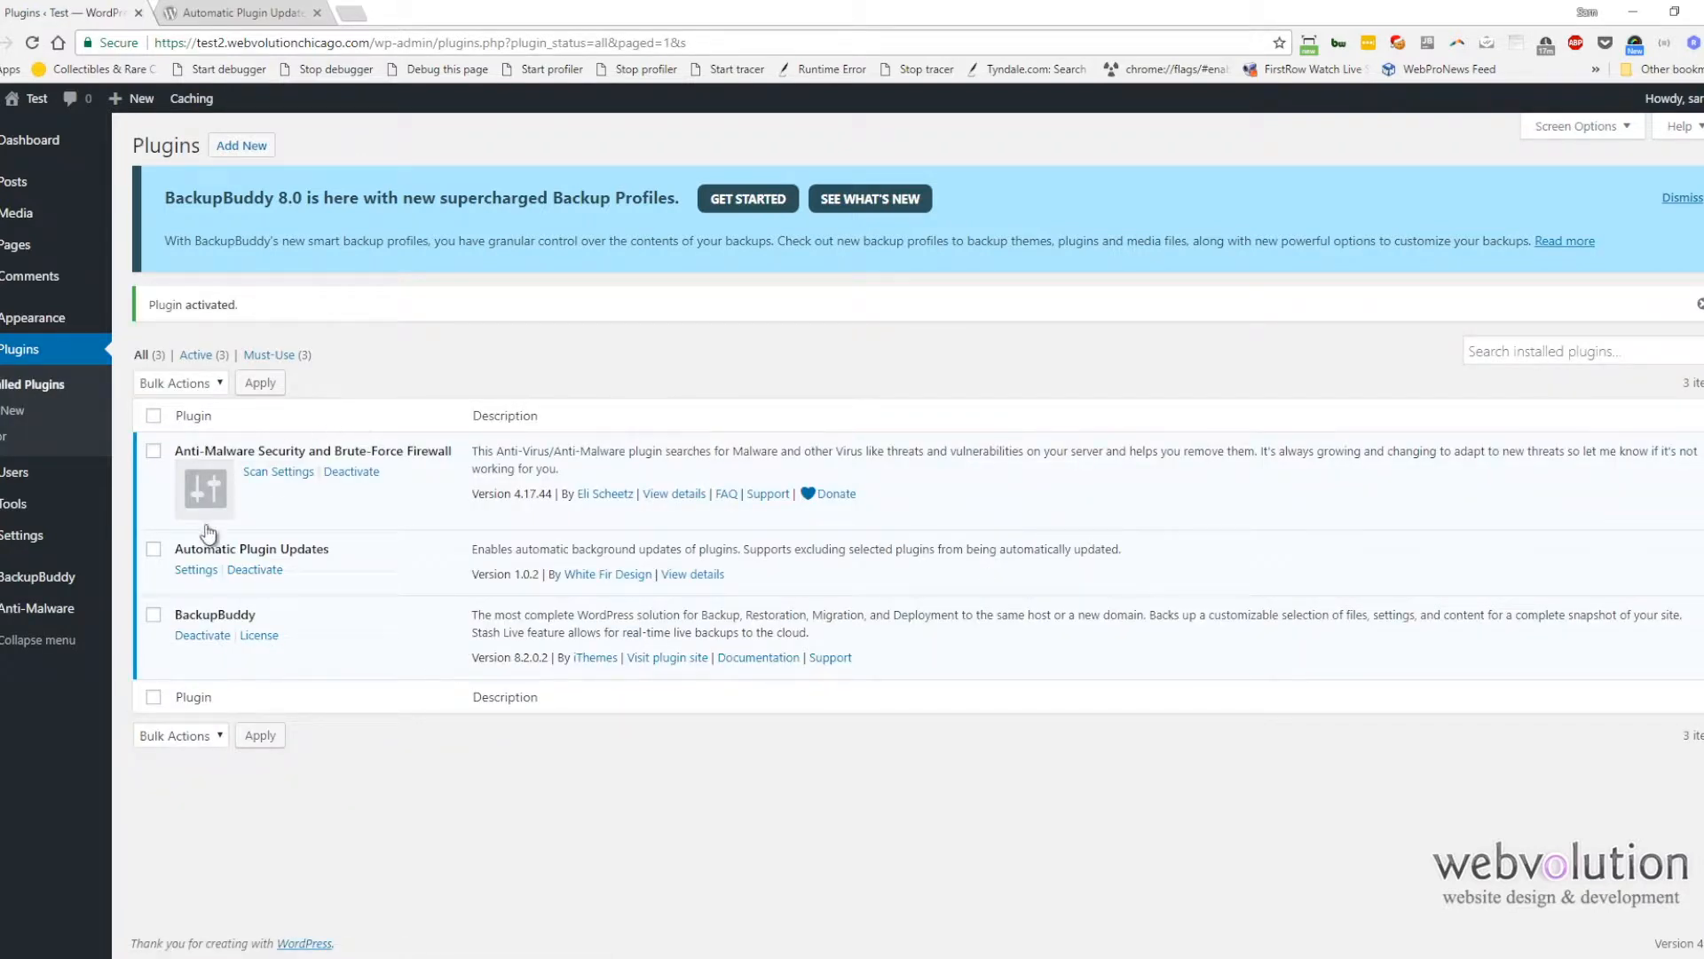
{"action": "left_click", "coordinate": [33, 608]}
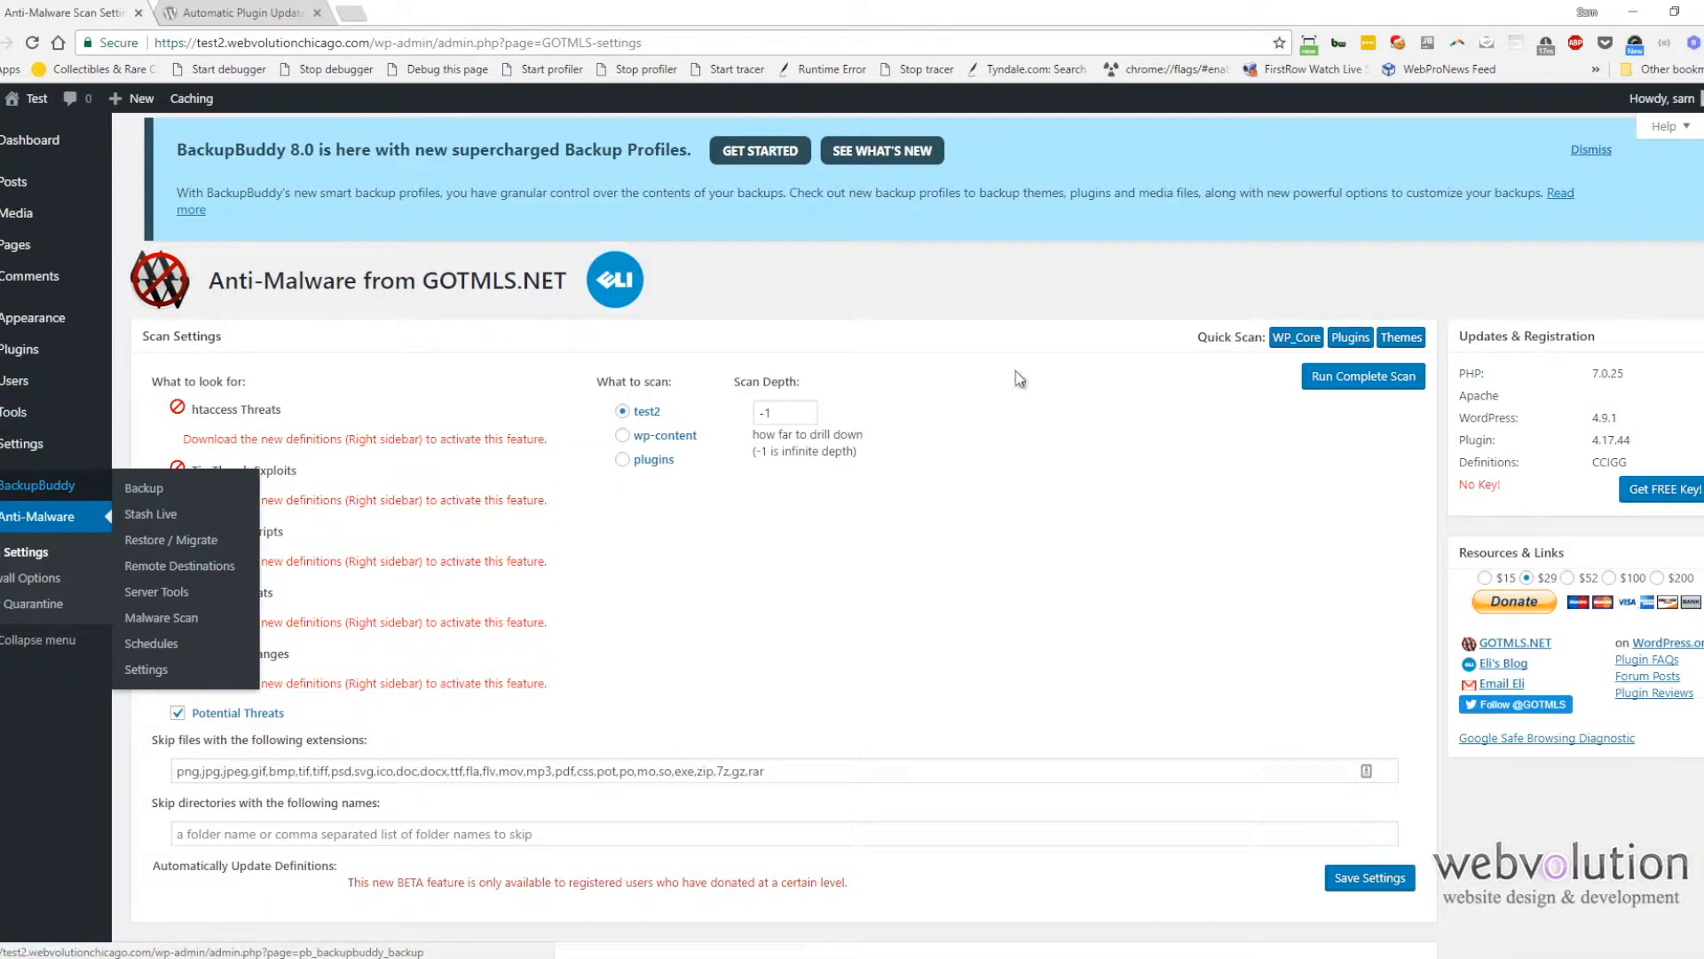
{"action": "left_click", "coordinate": [1326, 380]}
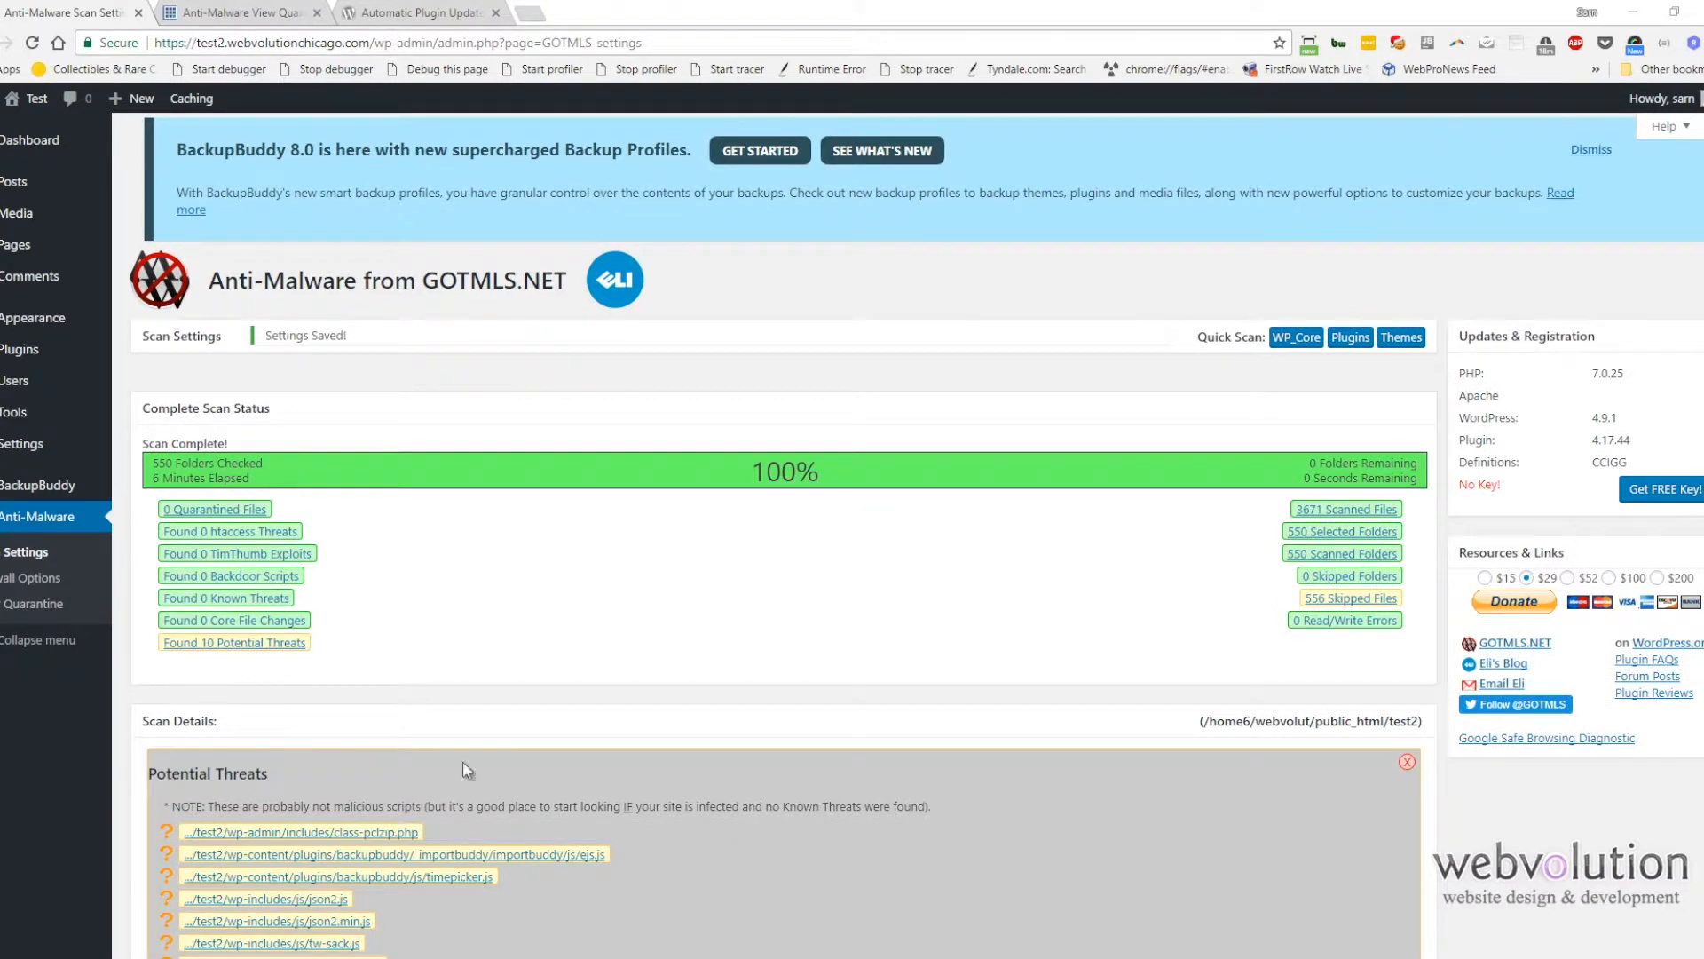
Step: Examine the potential threats in the scan results, including the flagged code in class-pclzip.php
{"action": "scroll", "coordinate": [418, 781], "scroll_direction": "down", "scroll_amount": 2}
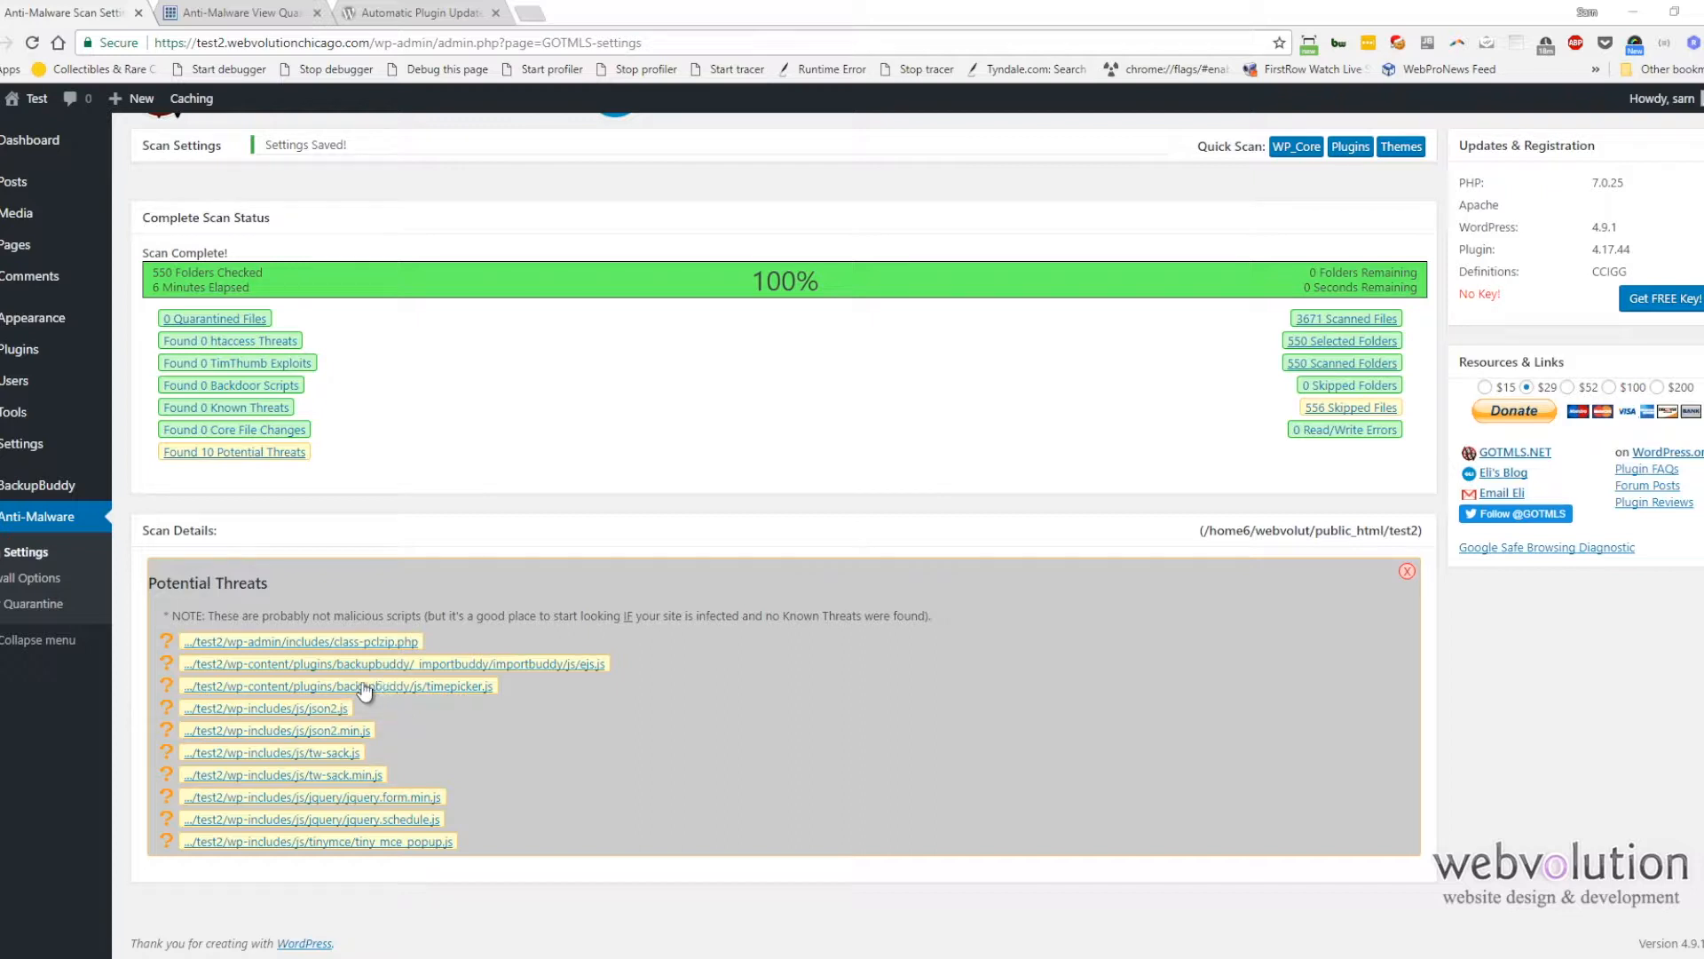
{"action": "left_click", "coordinate": [316, 647]}
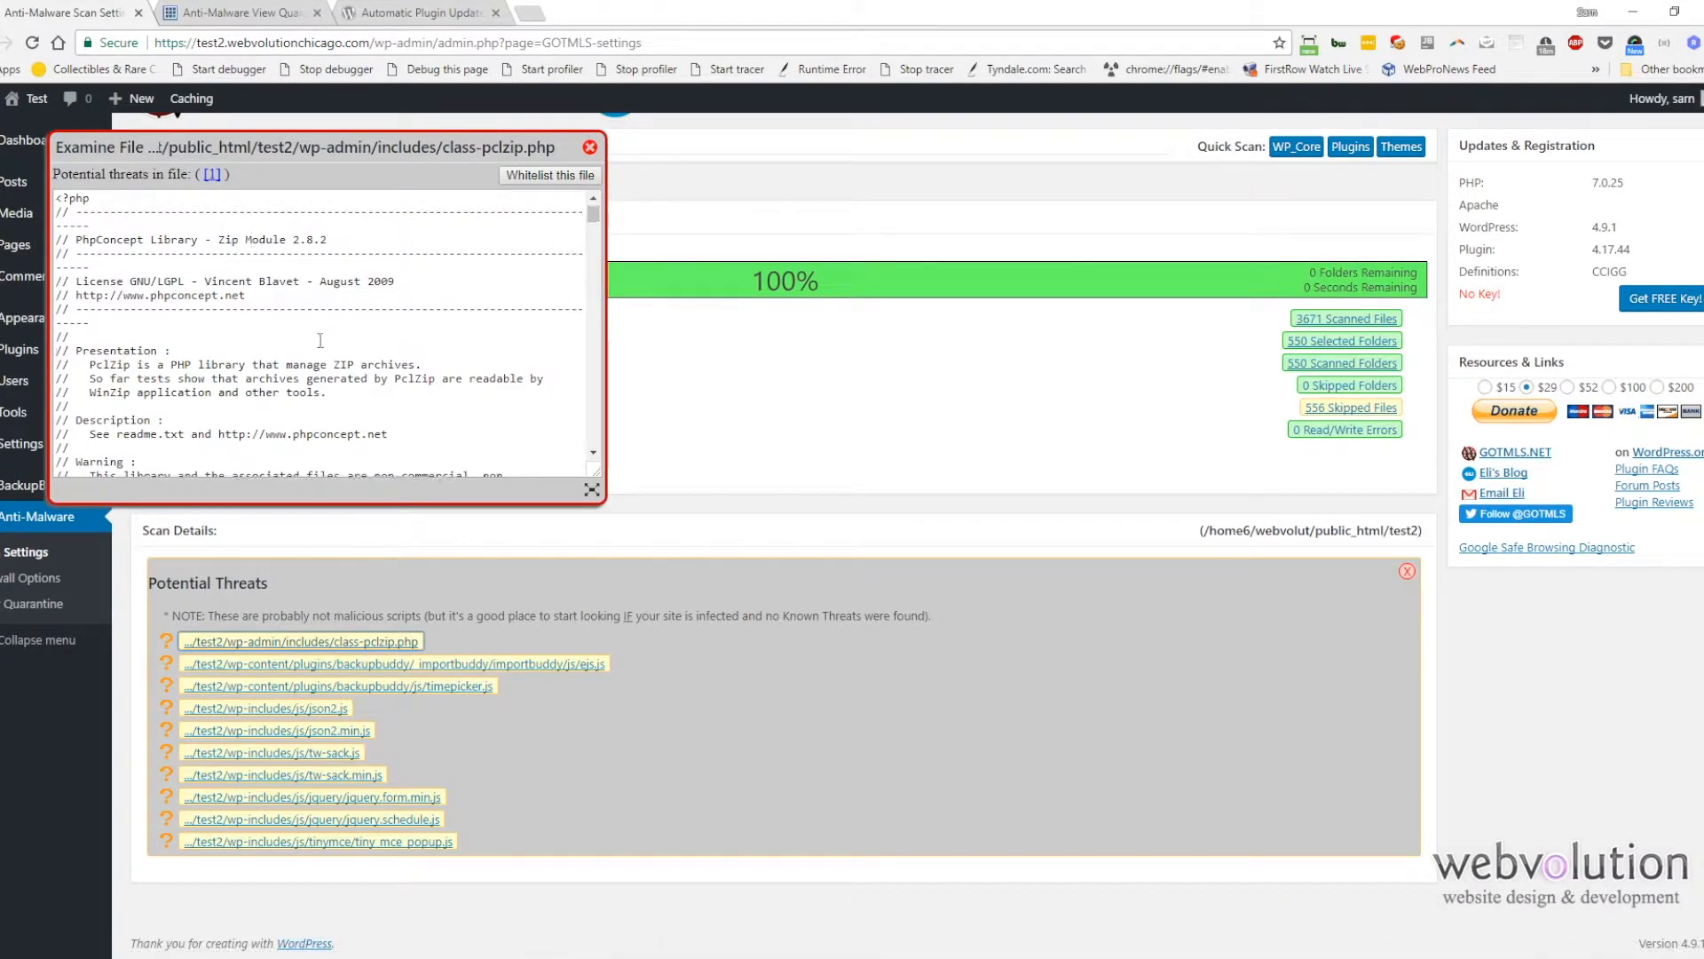
{"action": "scroll", "coordinate": [328, 344], "scroll_direction": "down", "scroll_amount": 6}
{"action": "scroll", "coordinate": [328, 344], "scroll_direction": "down", "scroll_amount": 1}
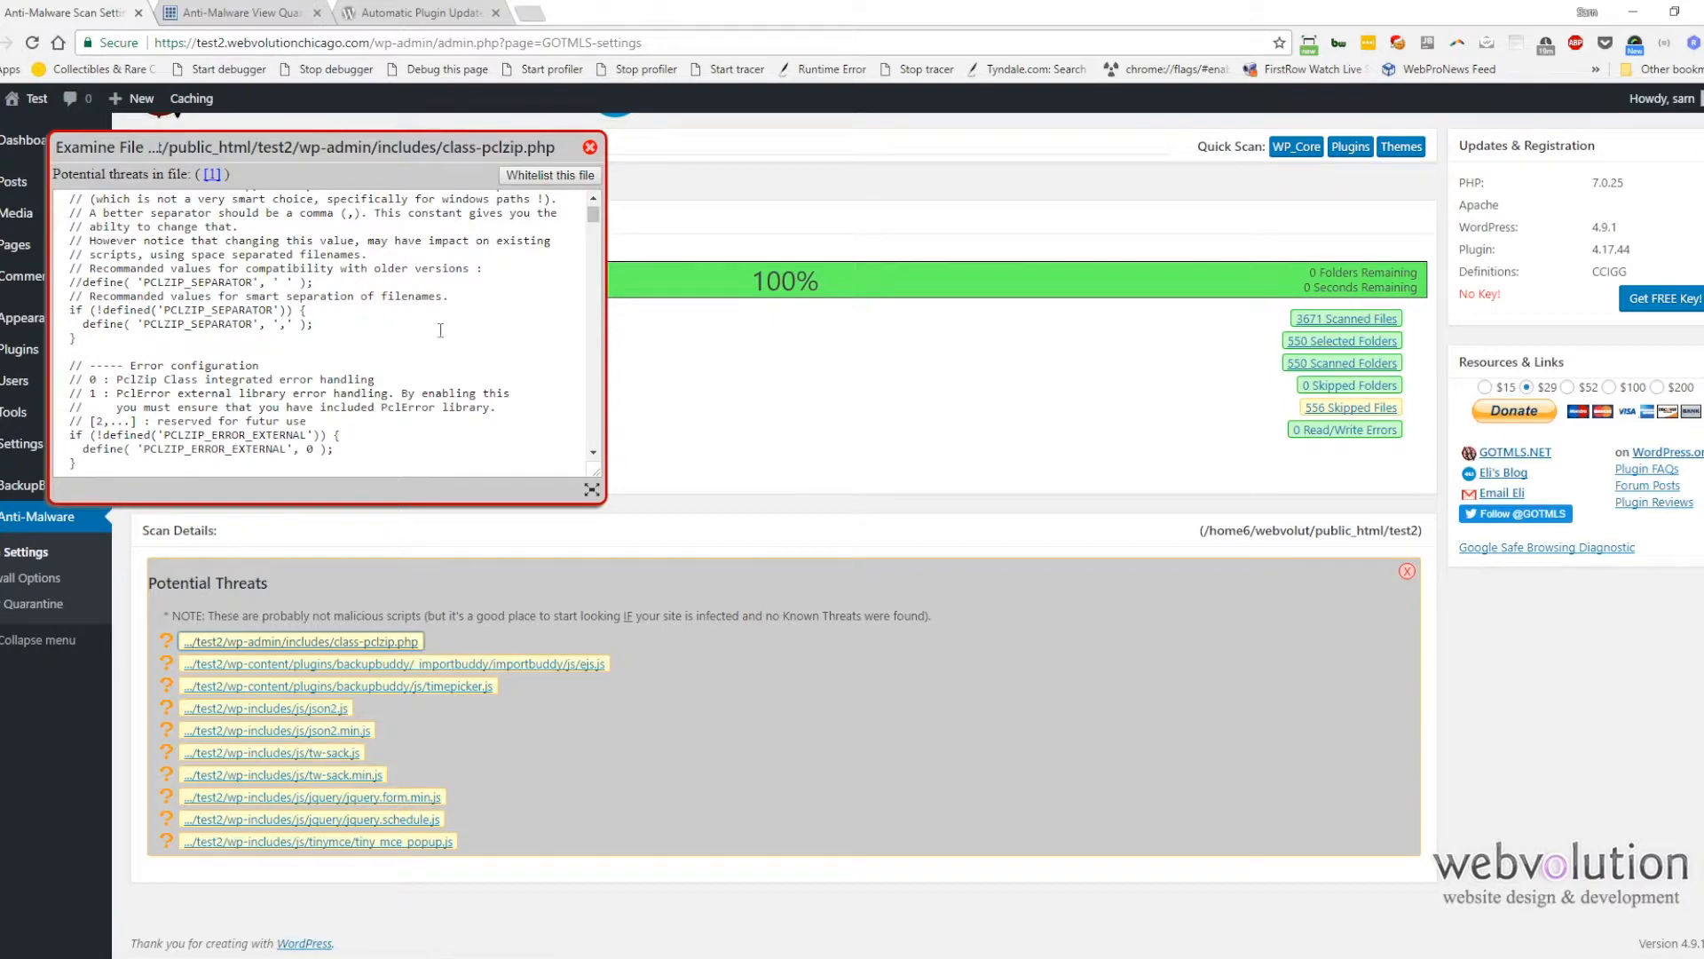
{"action": "scroll", "coordinate": [439, 347], "scroll_direction": "up", "scroll_amount": 8}
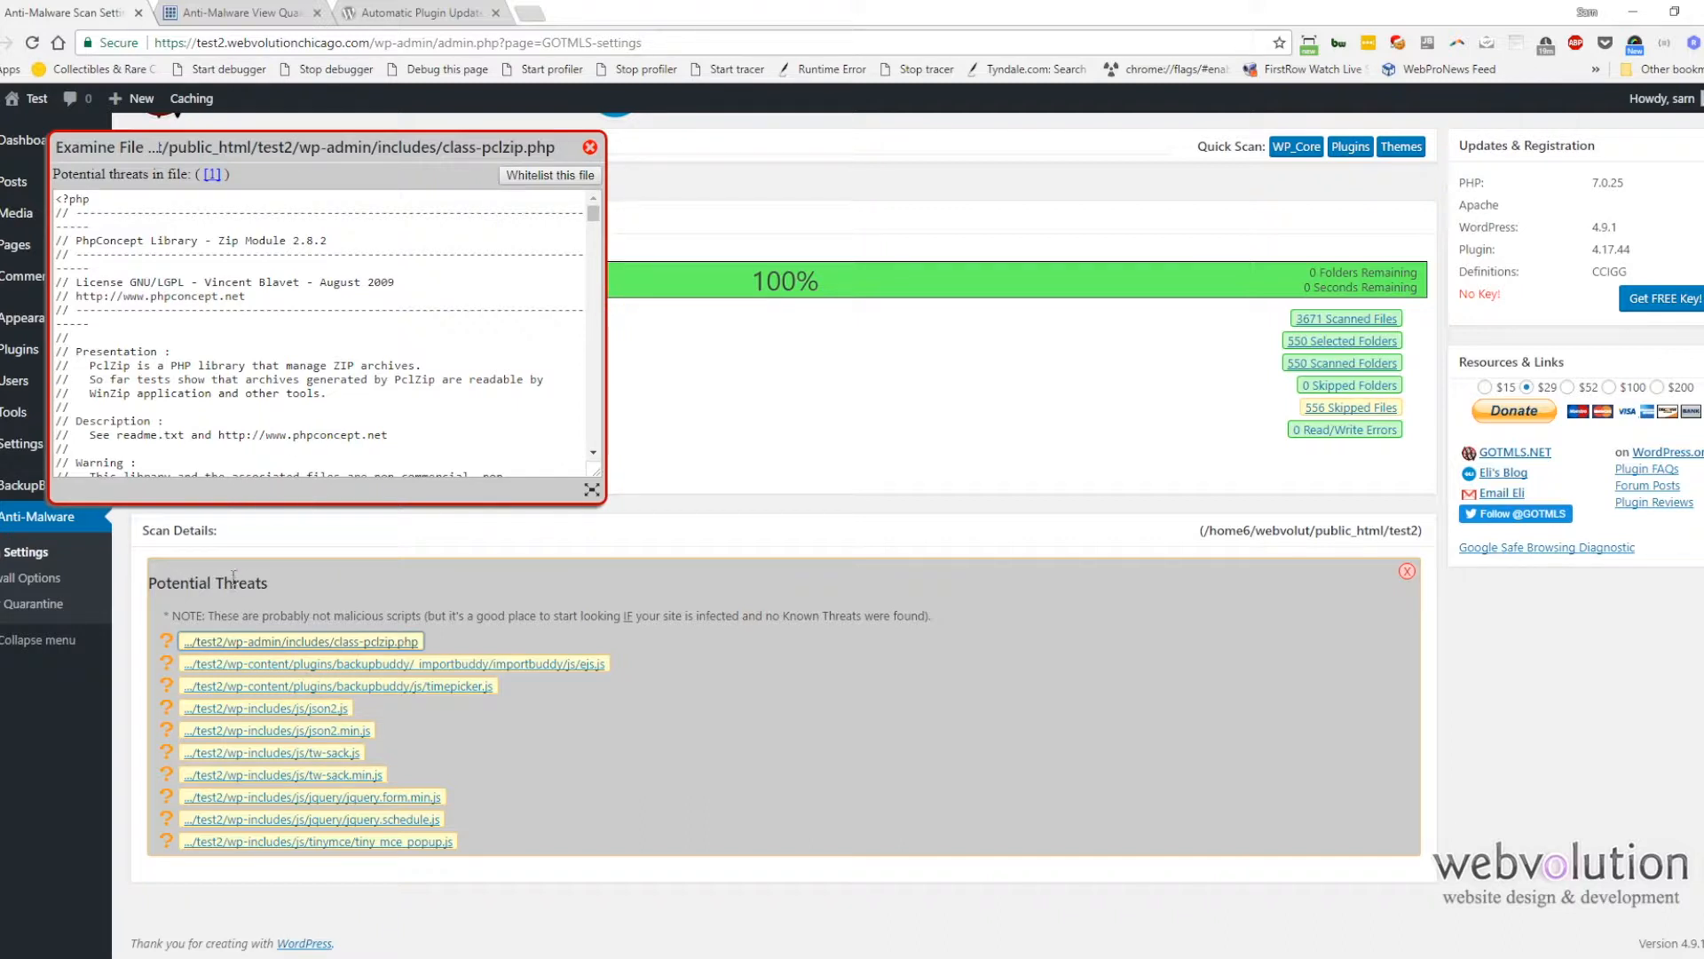
{"action": "scroll", "coordinate": [221, 387], "scroll_direction": "up", "scroll_amount": 2}
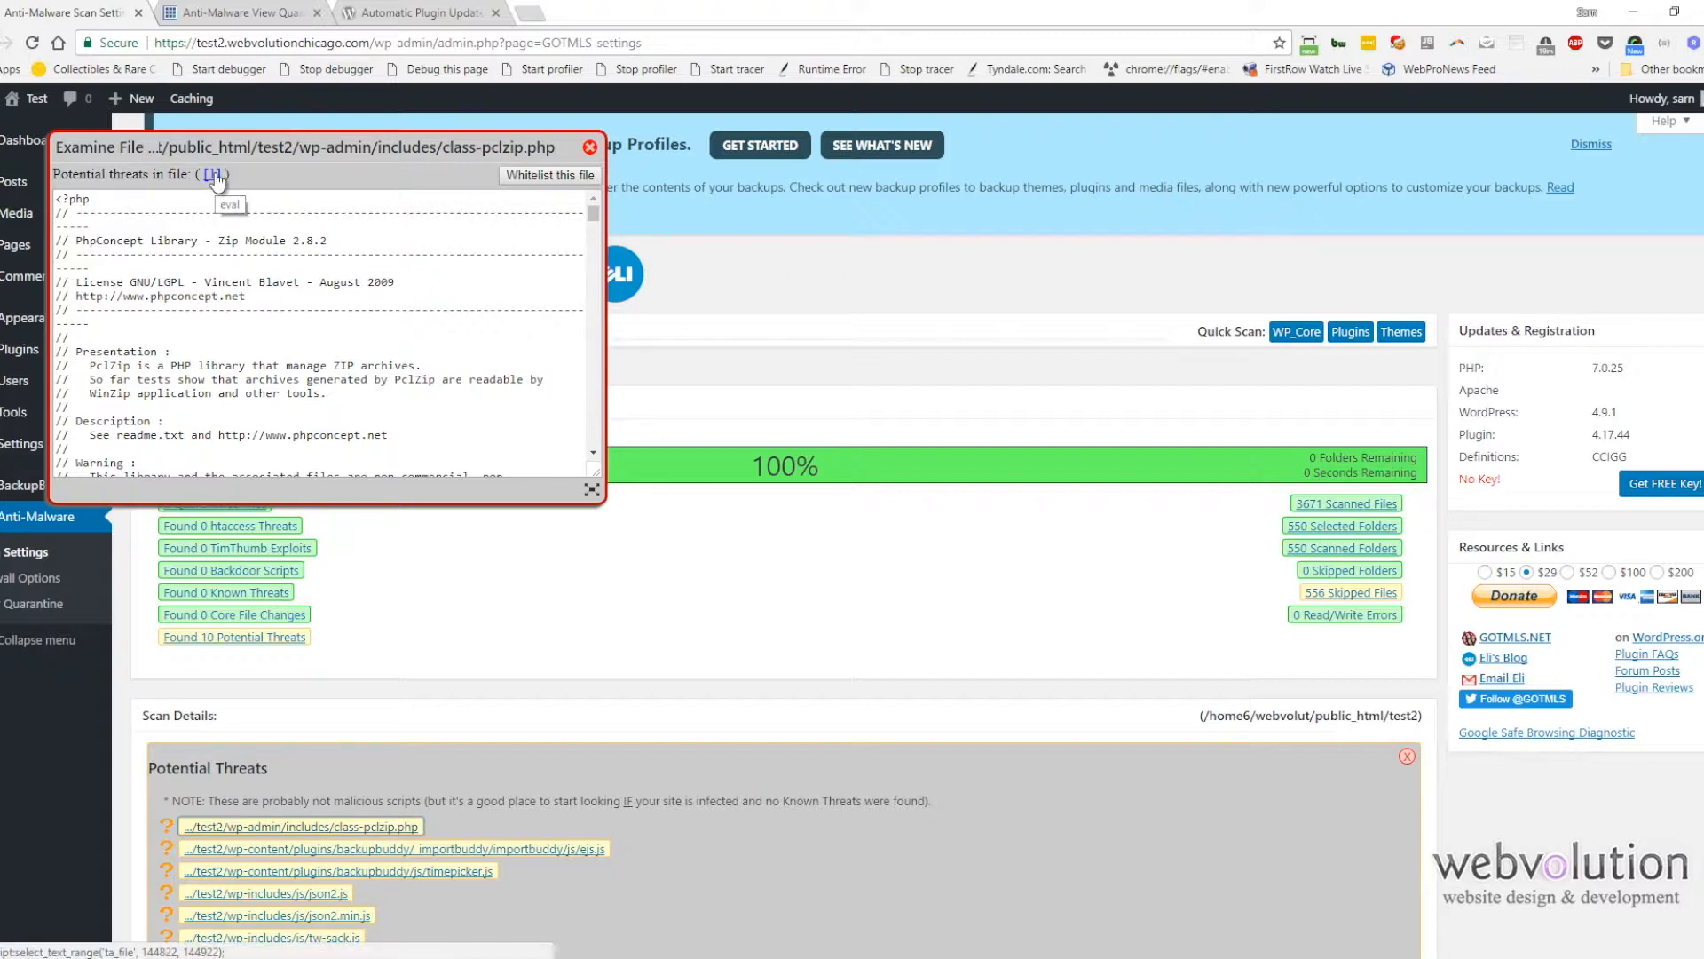
{"action": "left_click", "coordinate": [215, 177]}
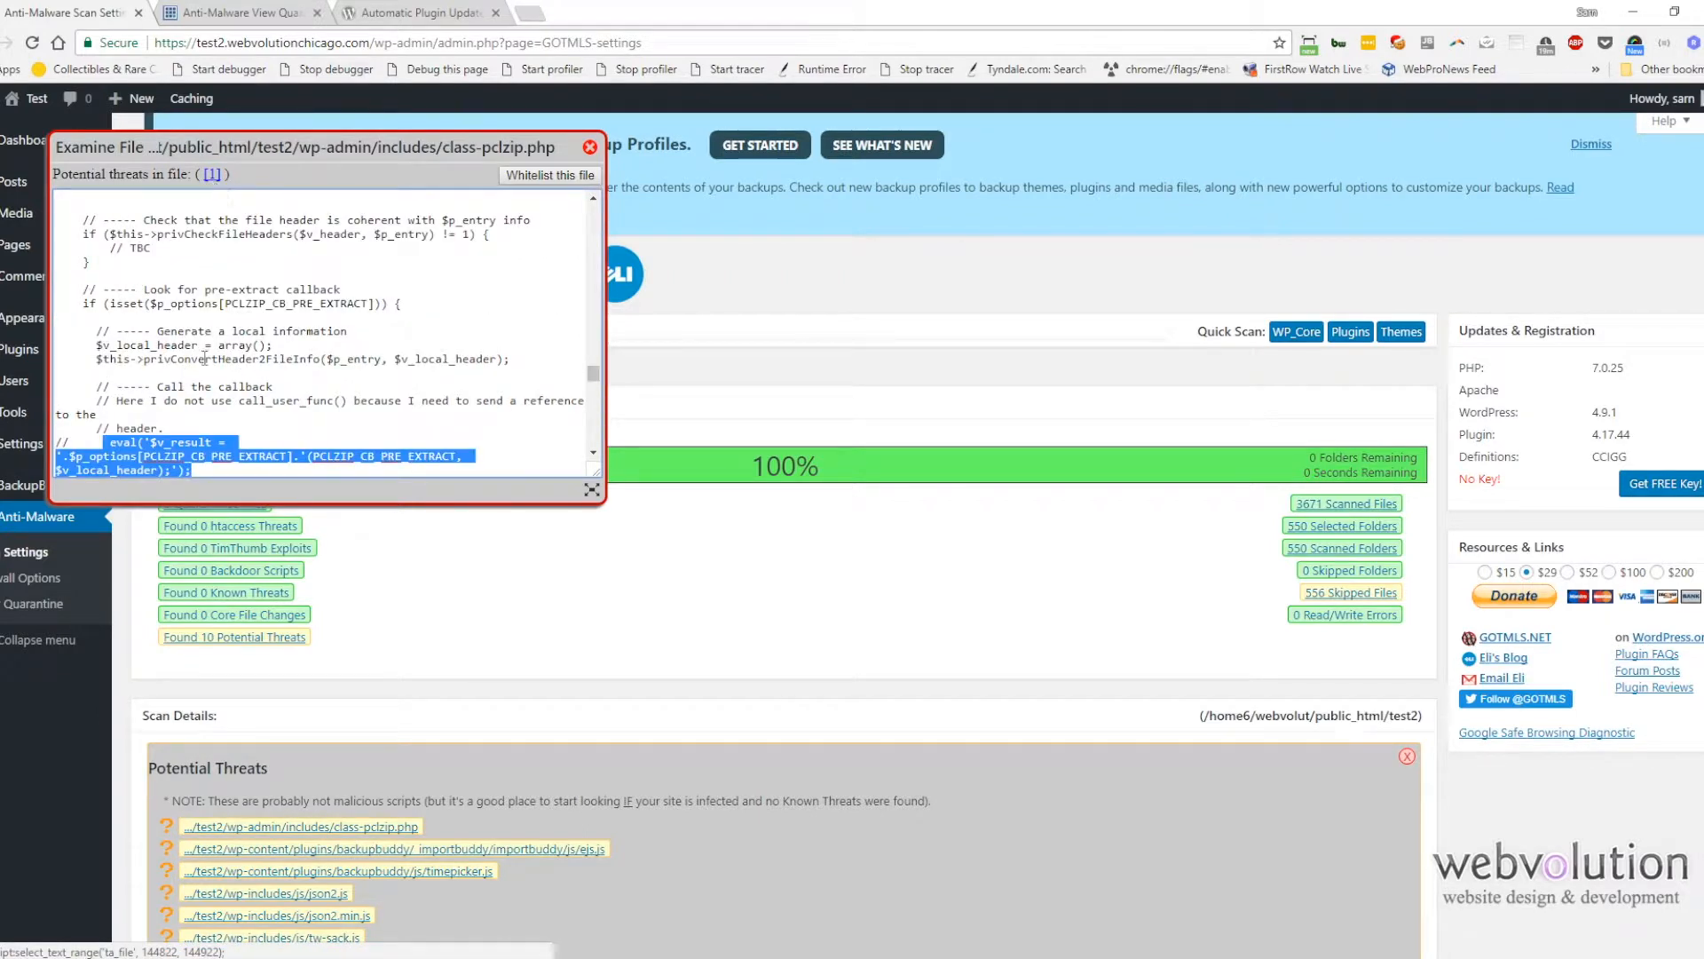
{"action": "scroll", "coordinate": [204, 359], "scroll_direction": "down", "scroll_amount": 1}
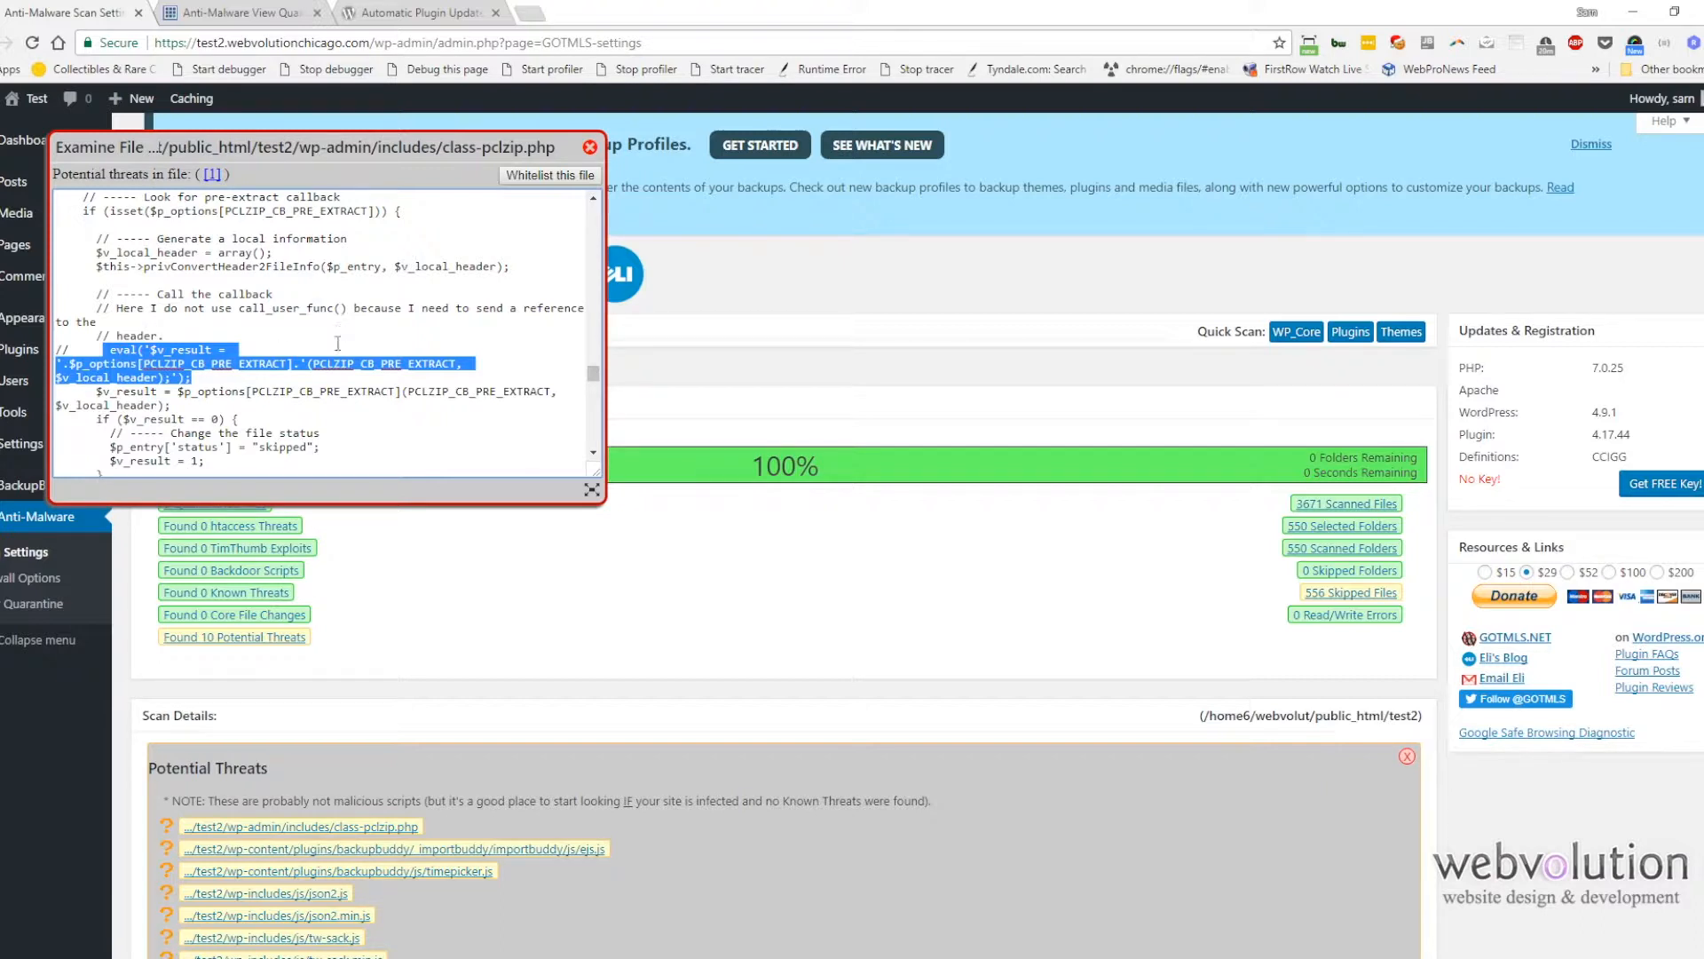
{"action": "left_click", "coordinate": [589, 148]}
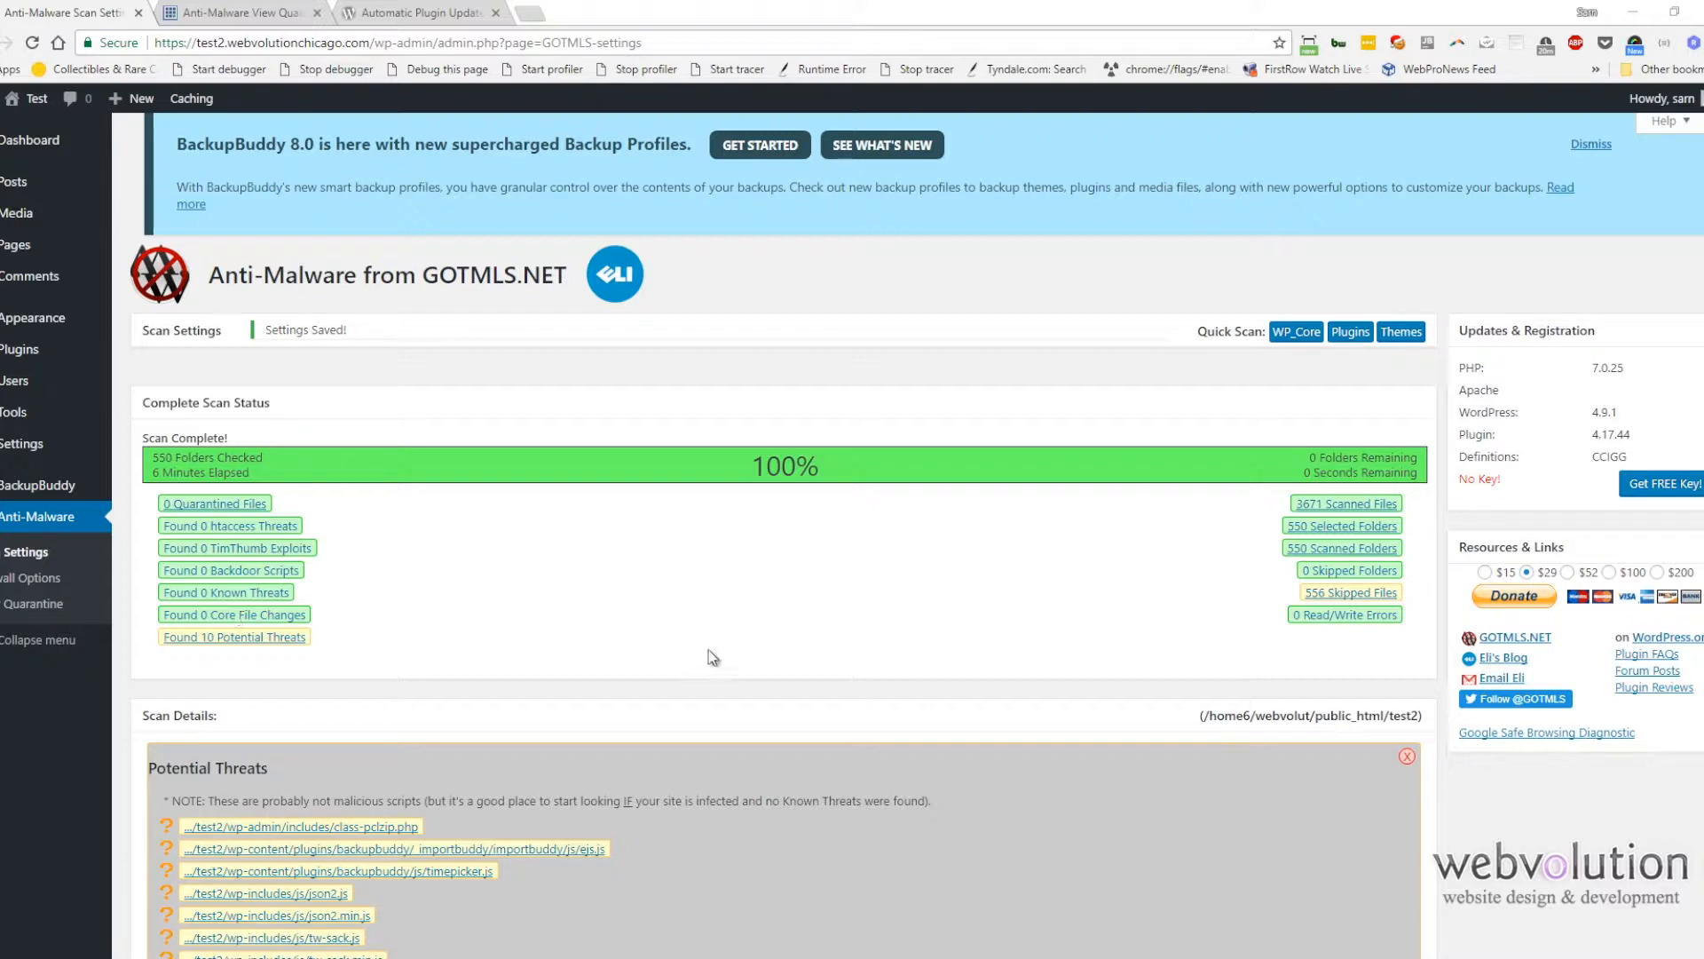
{"action": "scroll", "coordinate": [437, 650], "scroll_direction": "down", "scroll_amount": 2}
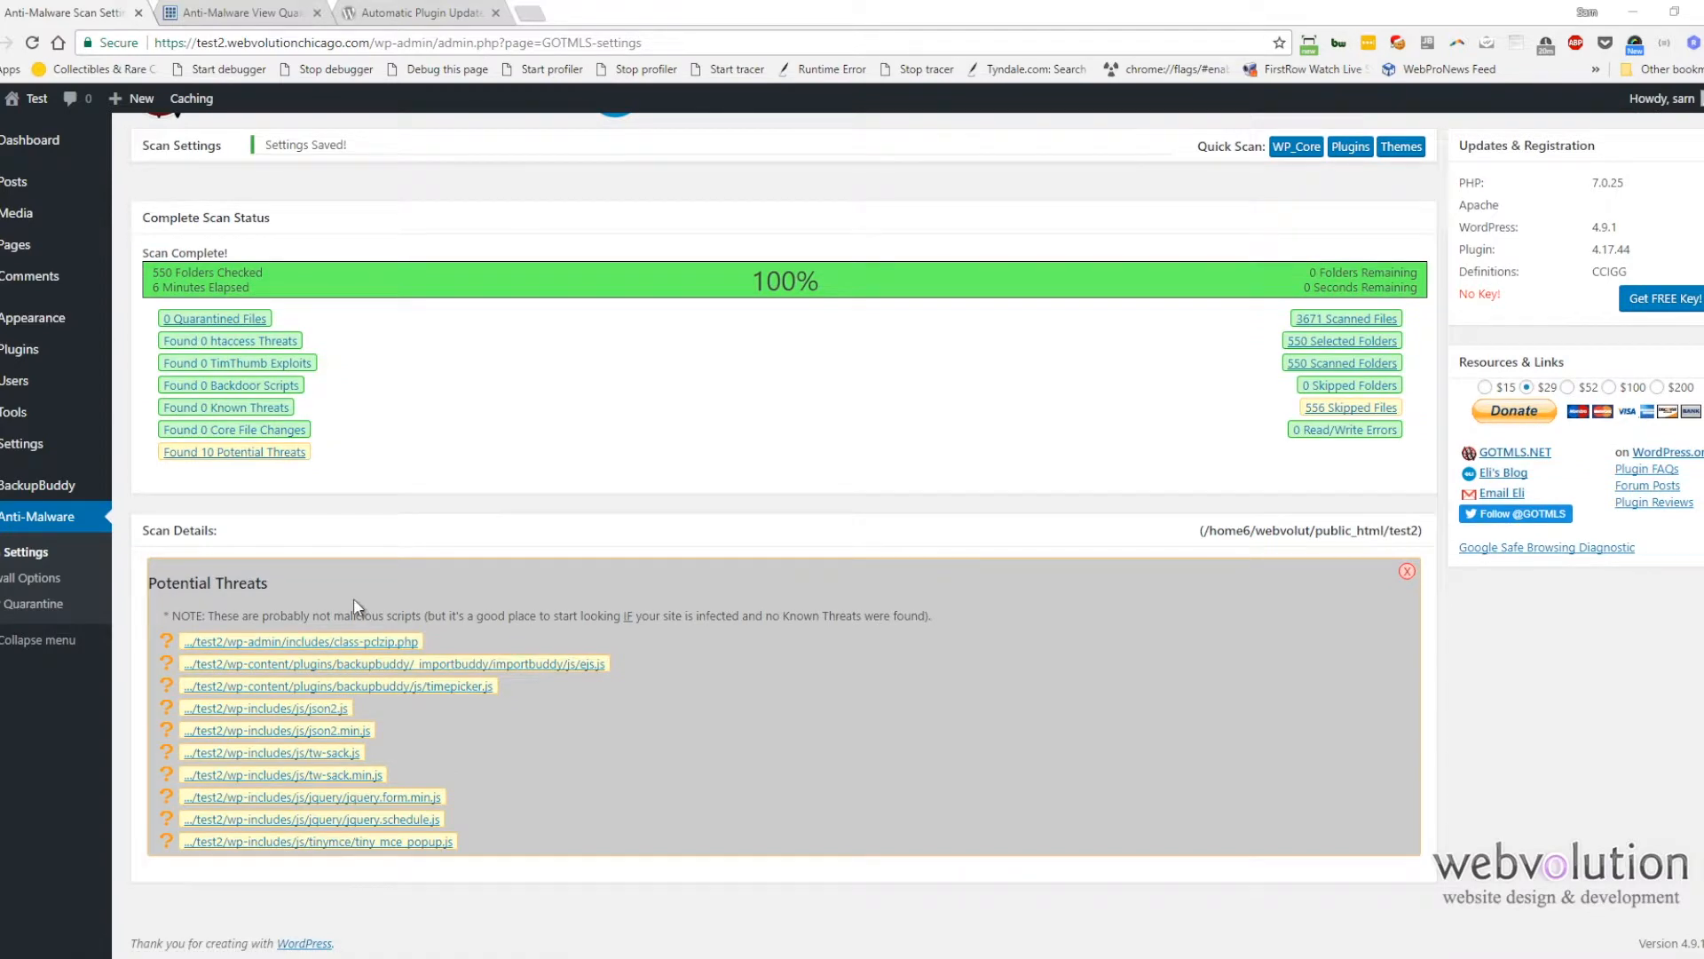
Step: Browse BackupBuddy's quick setup wizard, remote destinations and backup schedules pages
{"action": "left_click", "coordinate": [34, 474]}
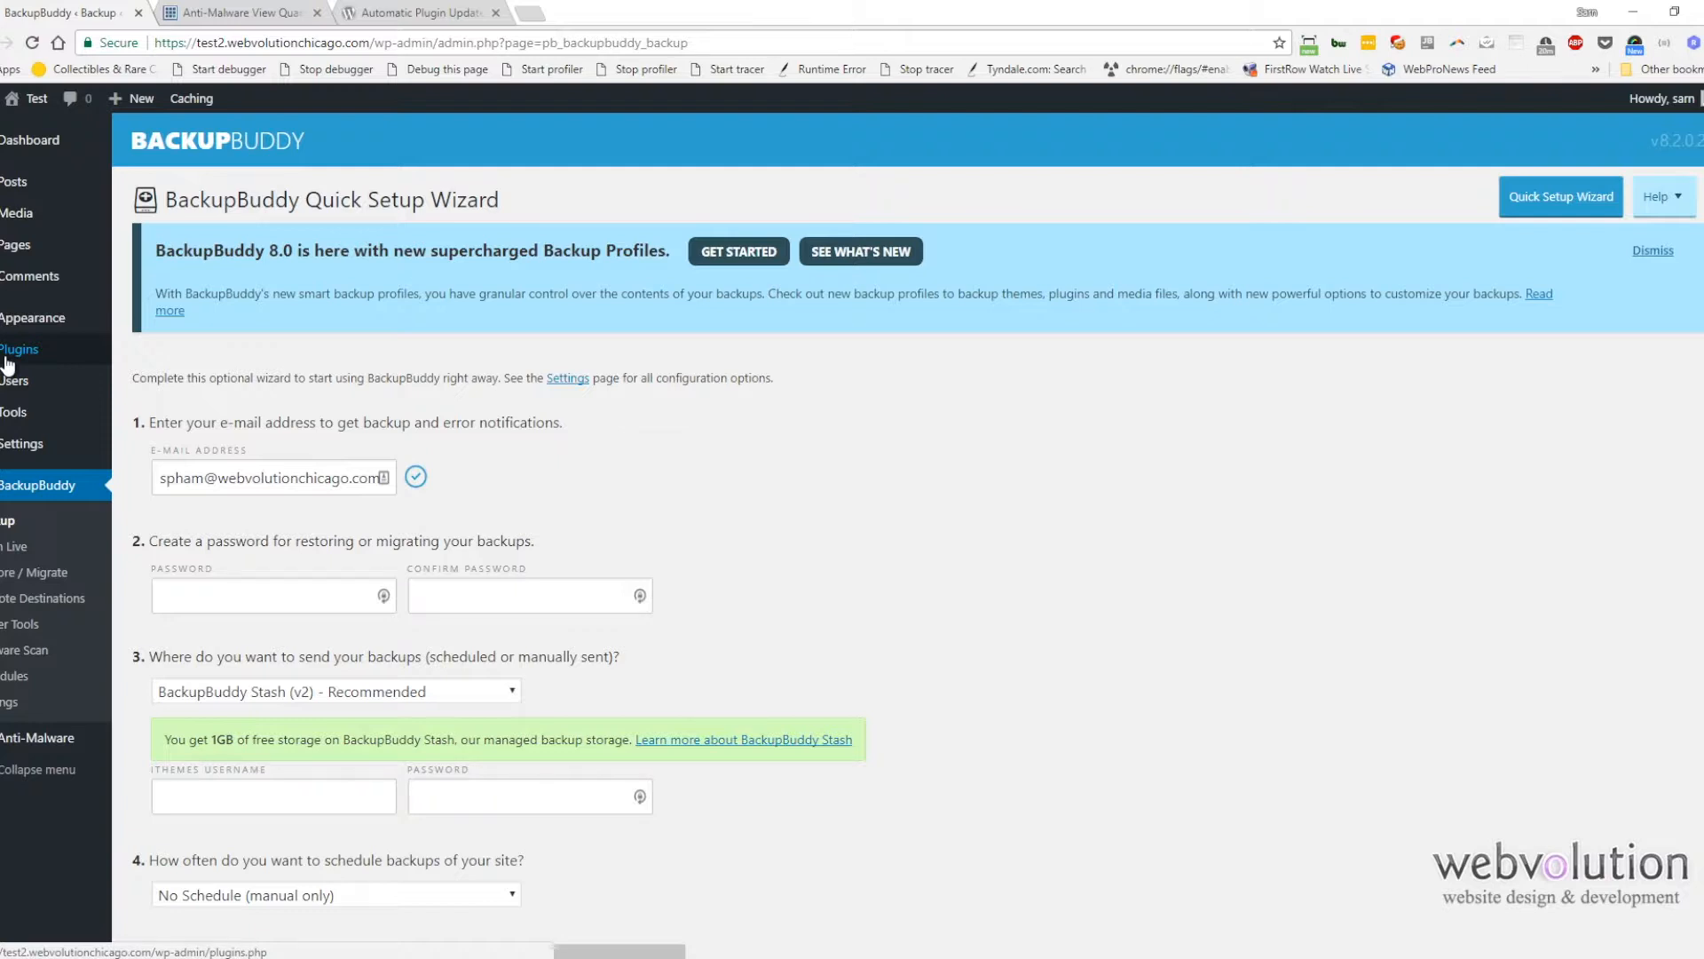
{"action": "mouse_move", "coordinate": [10, 439]}
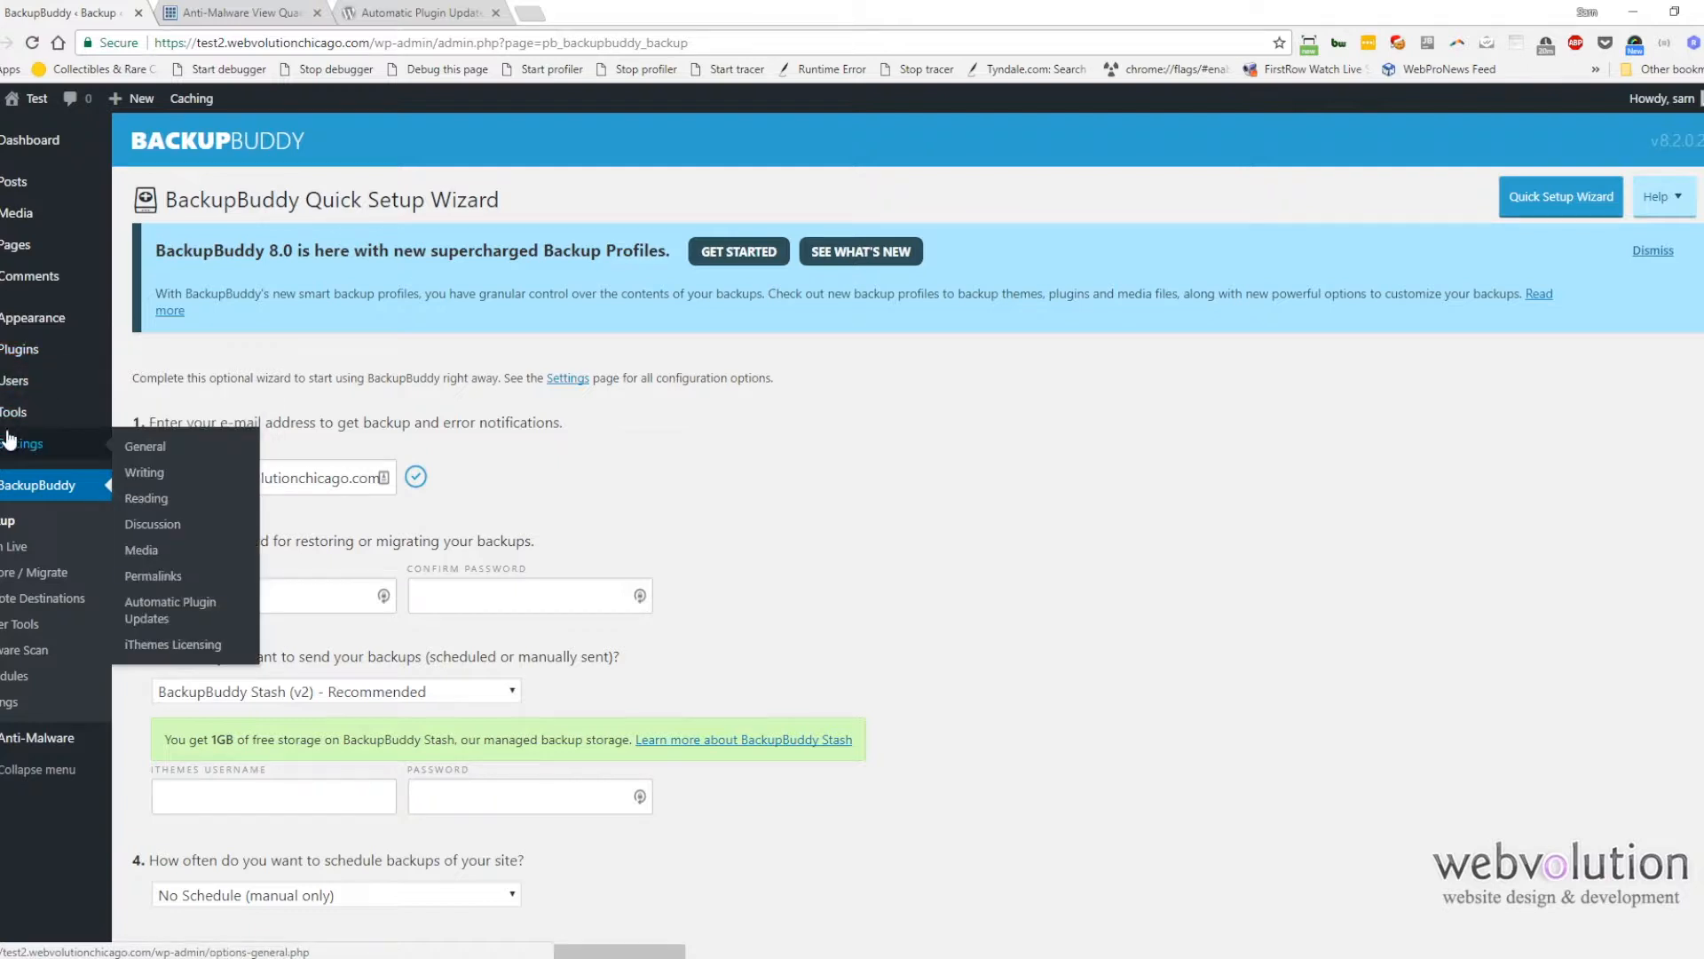
{"action": "left_click", "coordinate": [36, 598]}
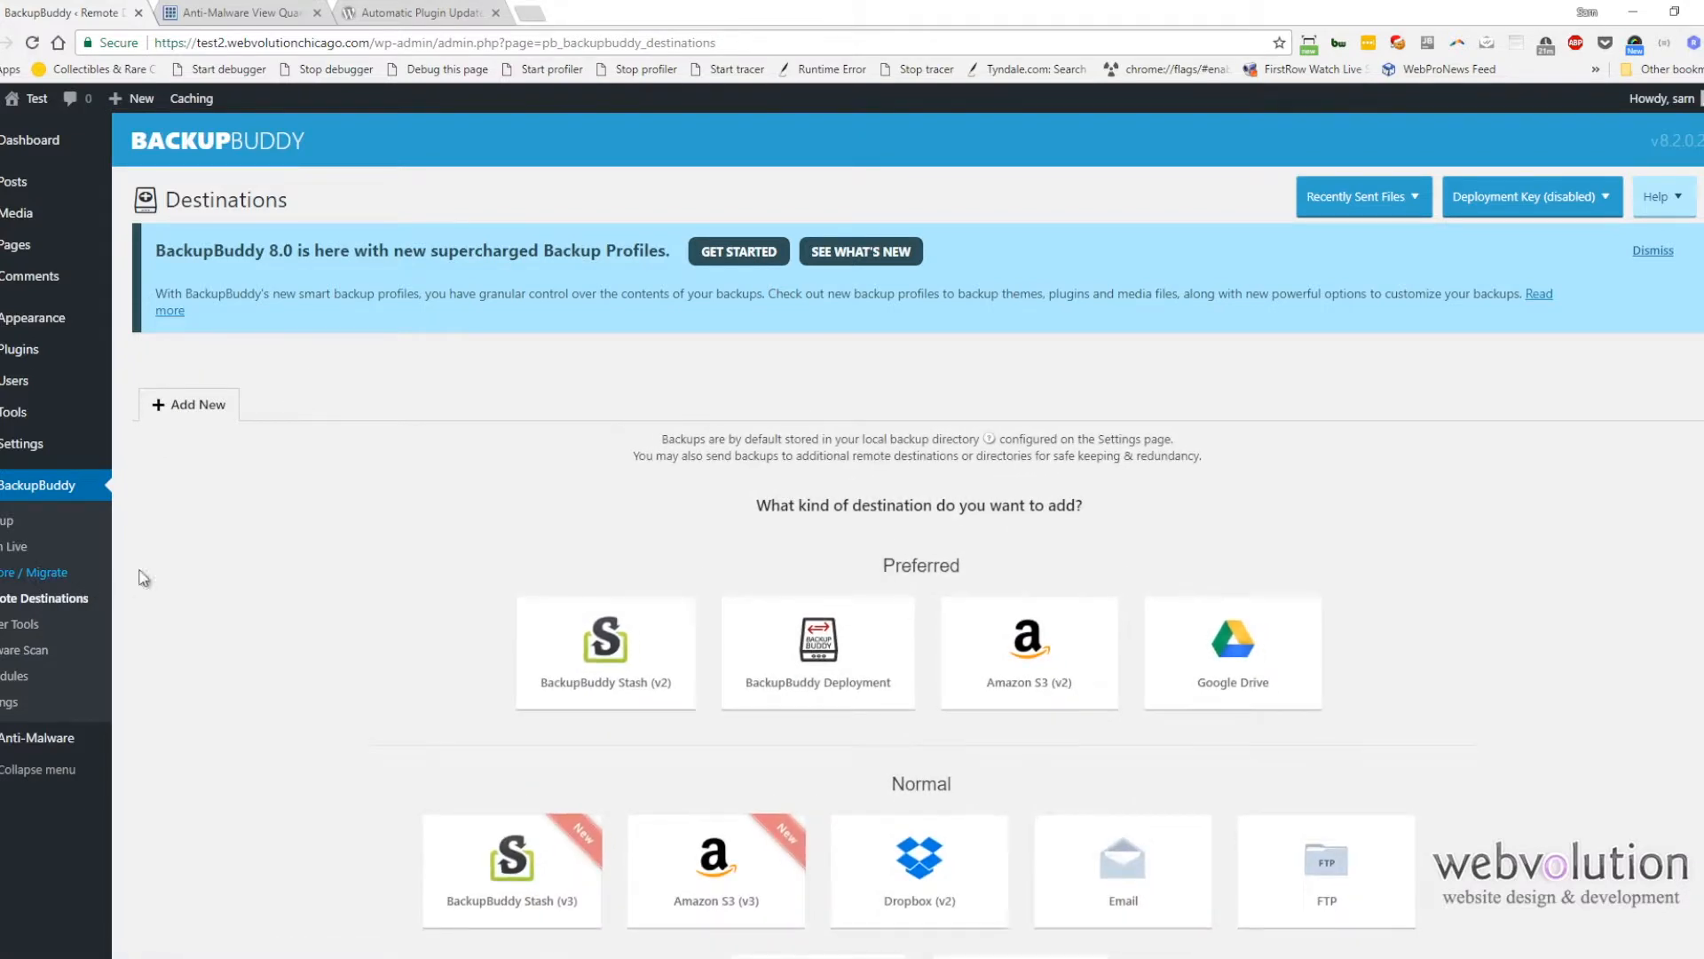
{"action": "scroll", "coordinate": [327, 553], "scroll_direction": "down", "scroll_amount": 1}
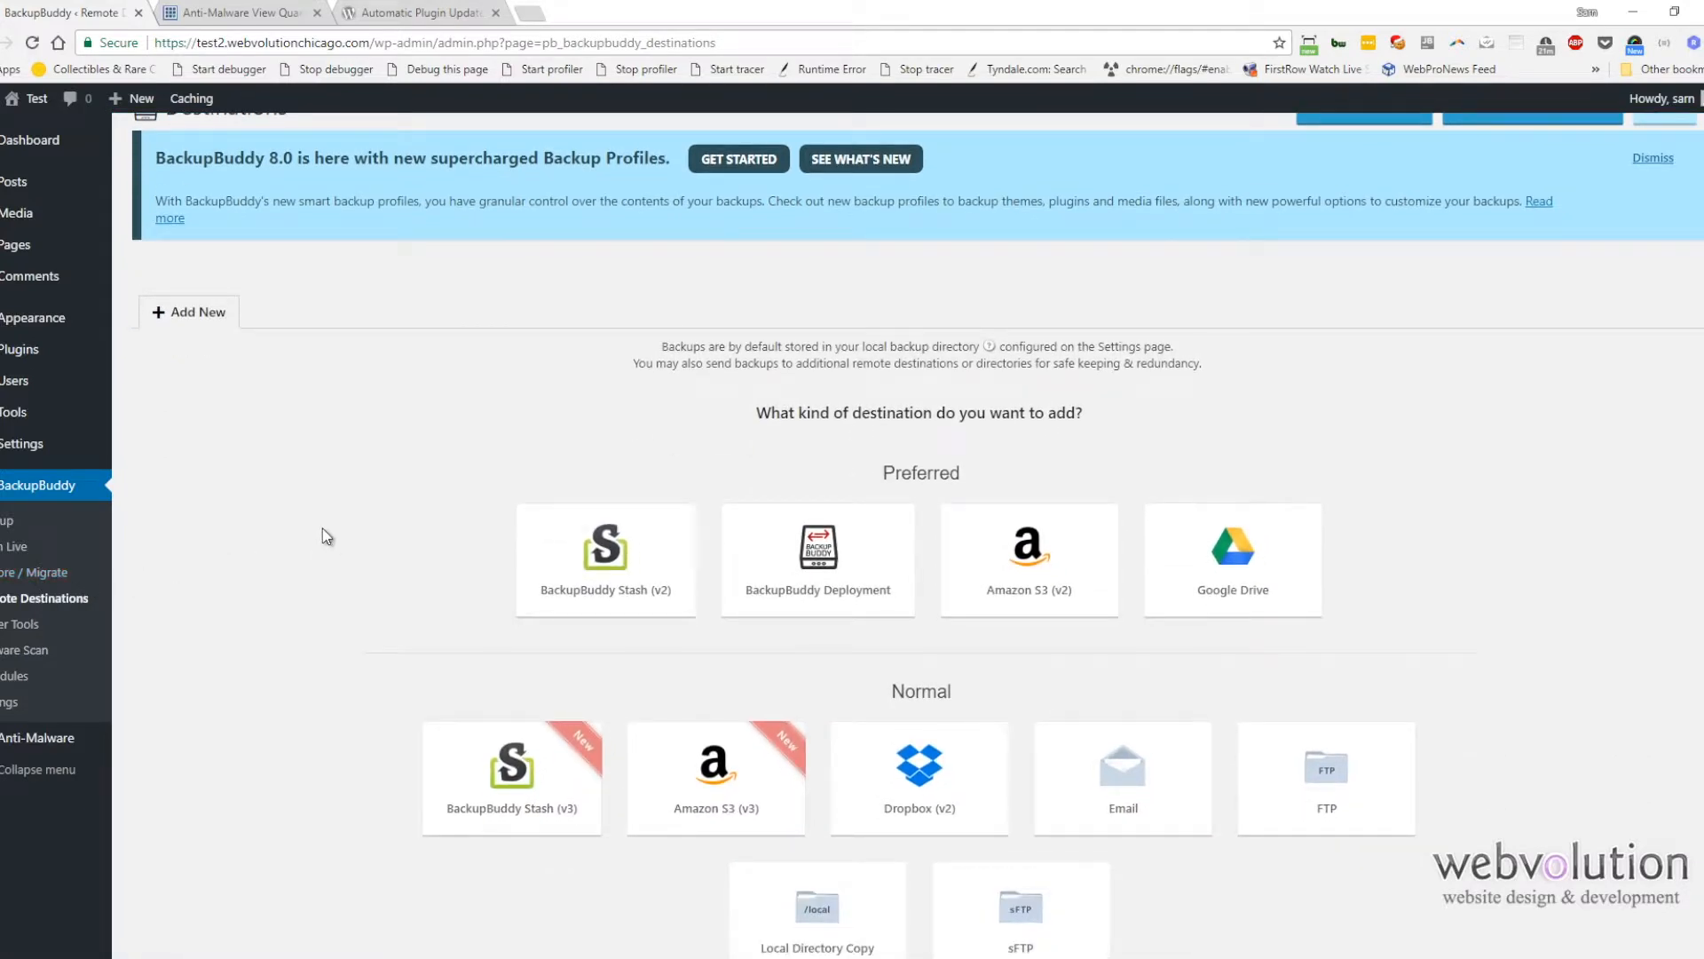
{"action": "scroll", "coordinate": [326, 536], "scroll_direction": "down", "scroll_amount": 1}
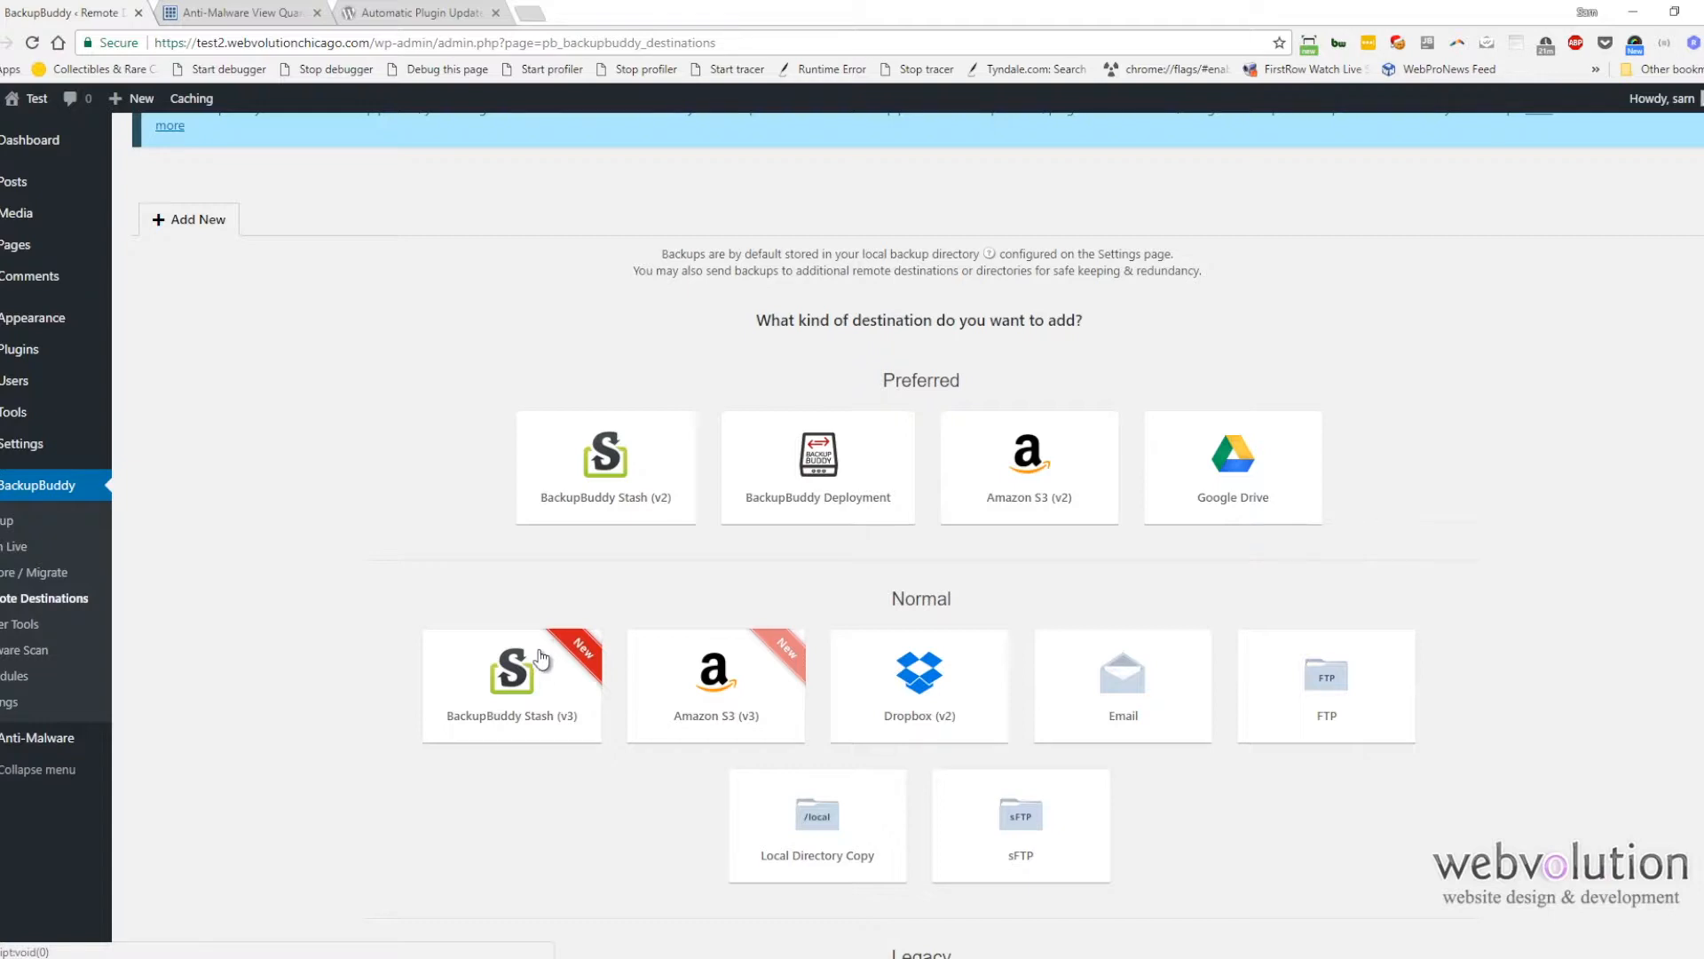
{"action": "left_click", "coordinate": [12, 685]}
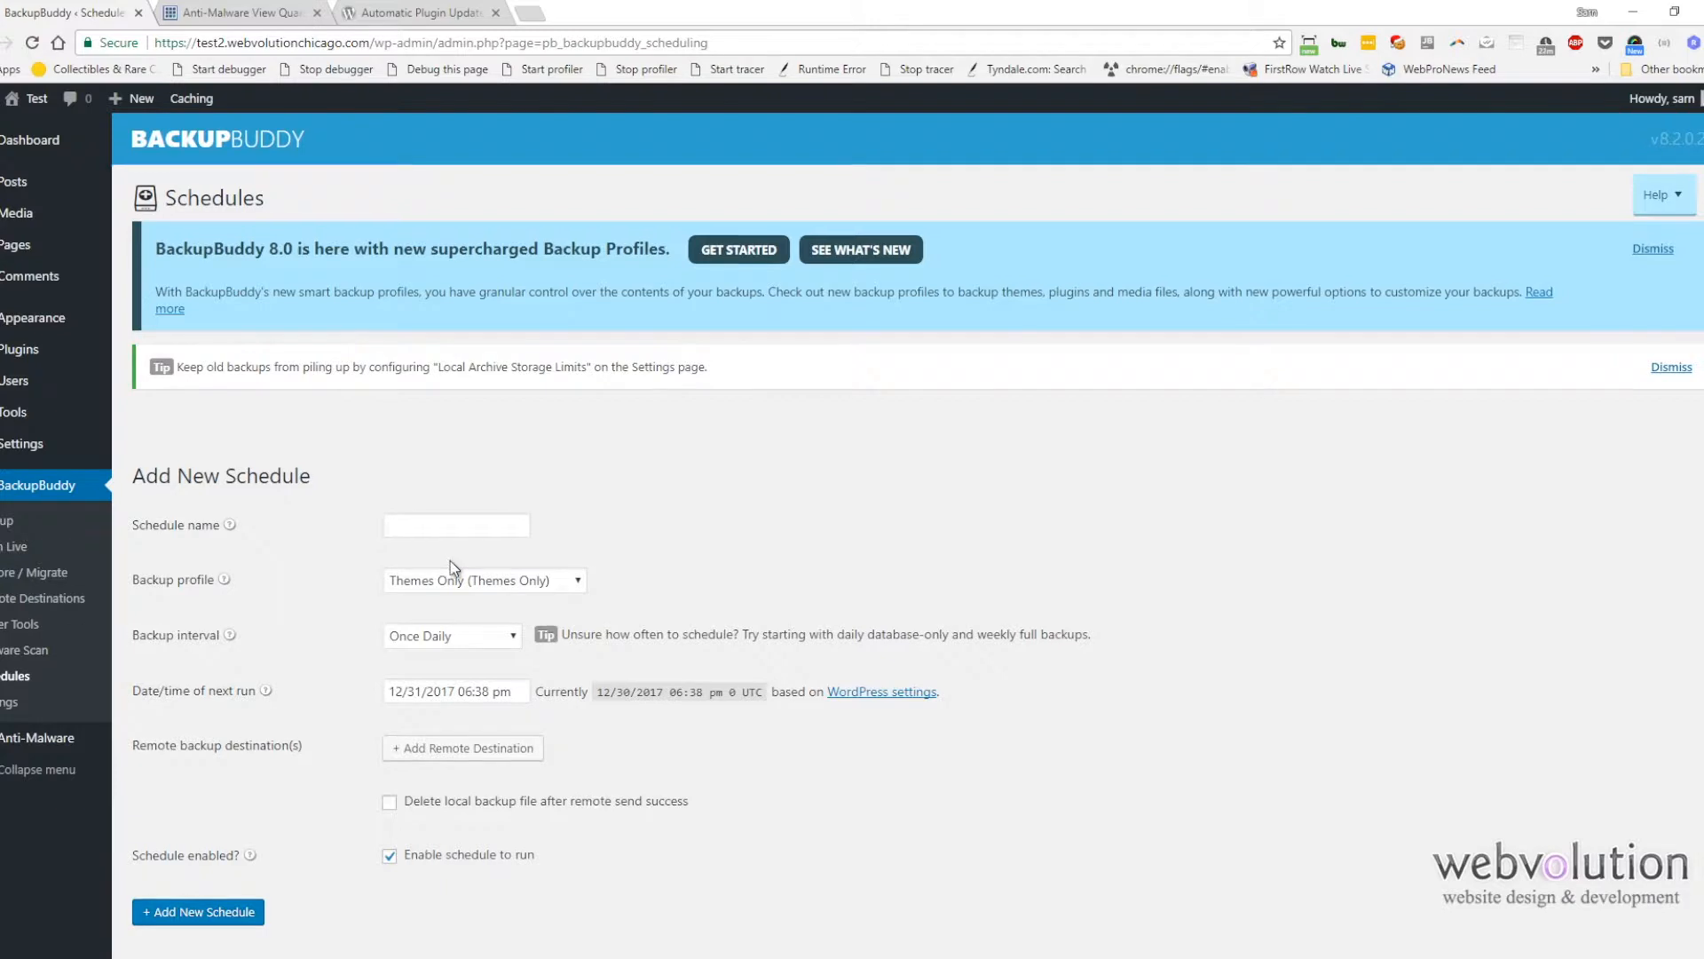
{"action": "scroll", "coordinate": [448, 561], "scroll_direction": "down", "scroll_amount": 2}
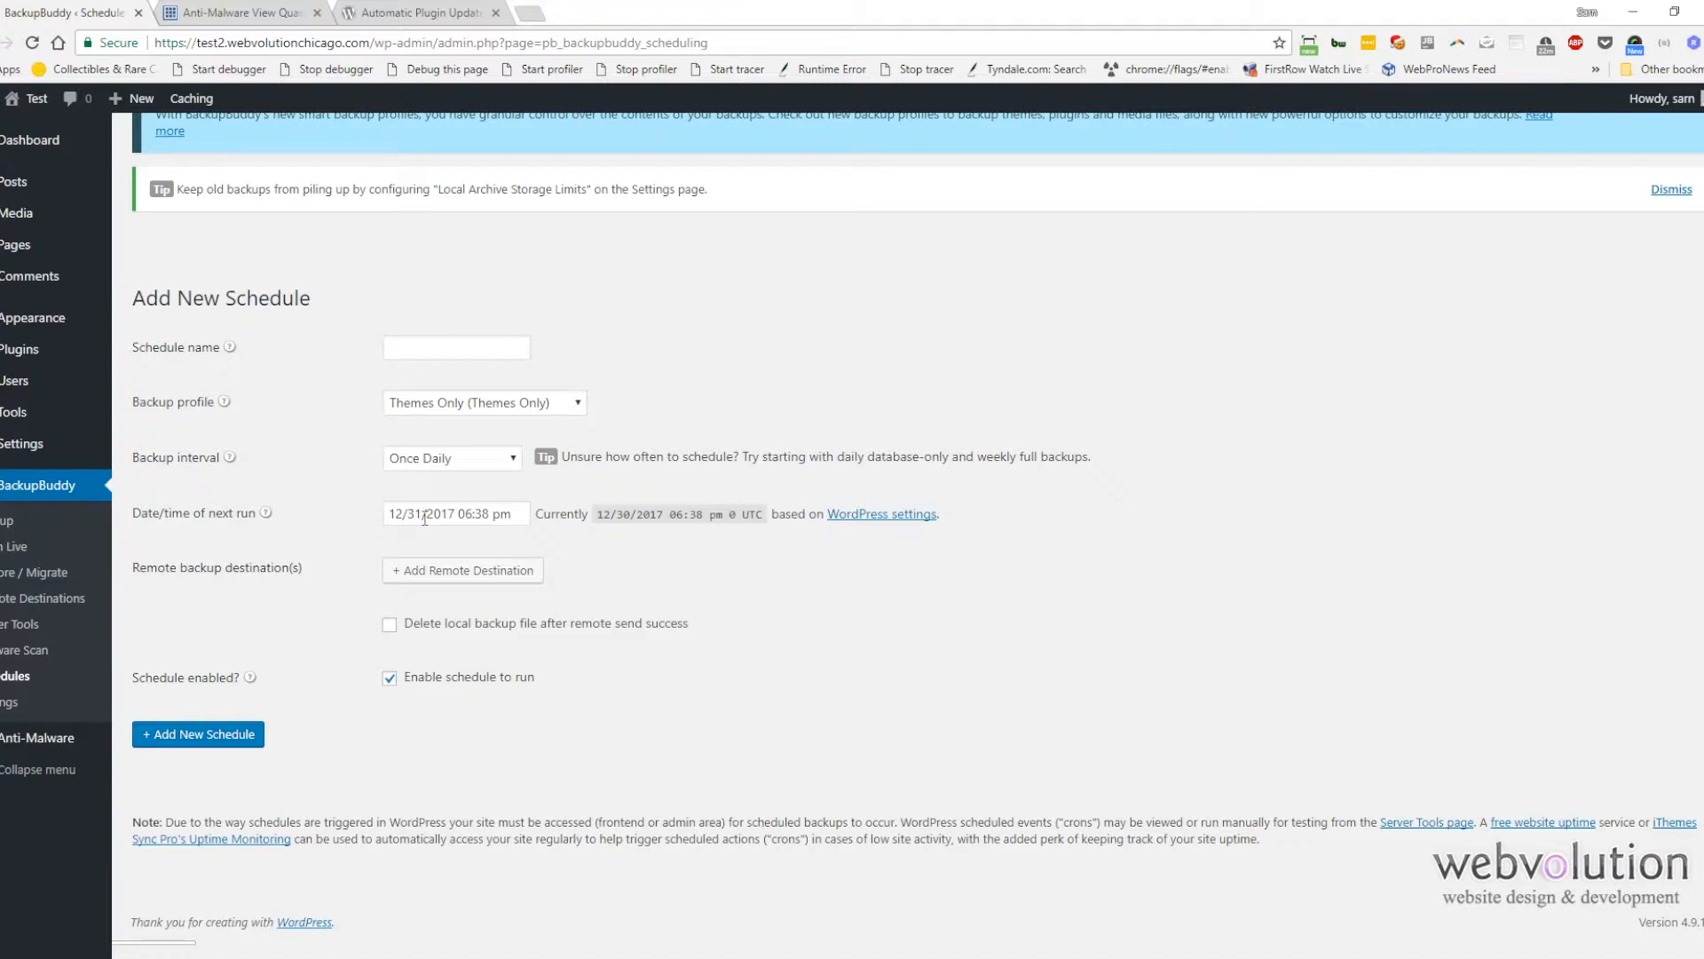
Step: Open ithemes.com in a new browser tab and scroll through its homepage
{"action": "left_click", "coordinate": [530, 12]}
{"action": "type", "text": "itheme"}
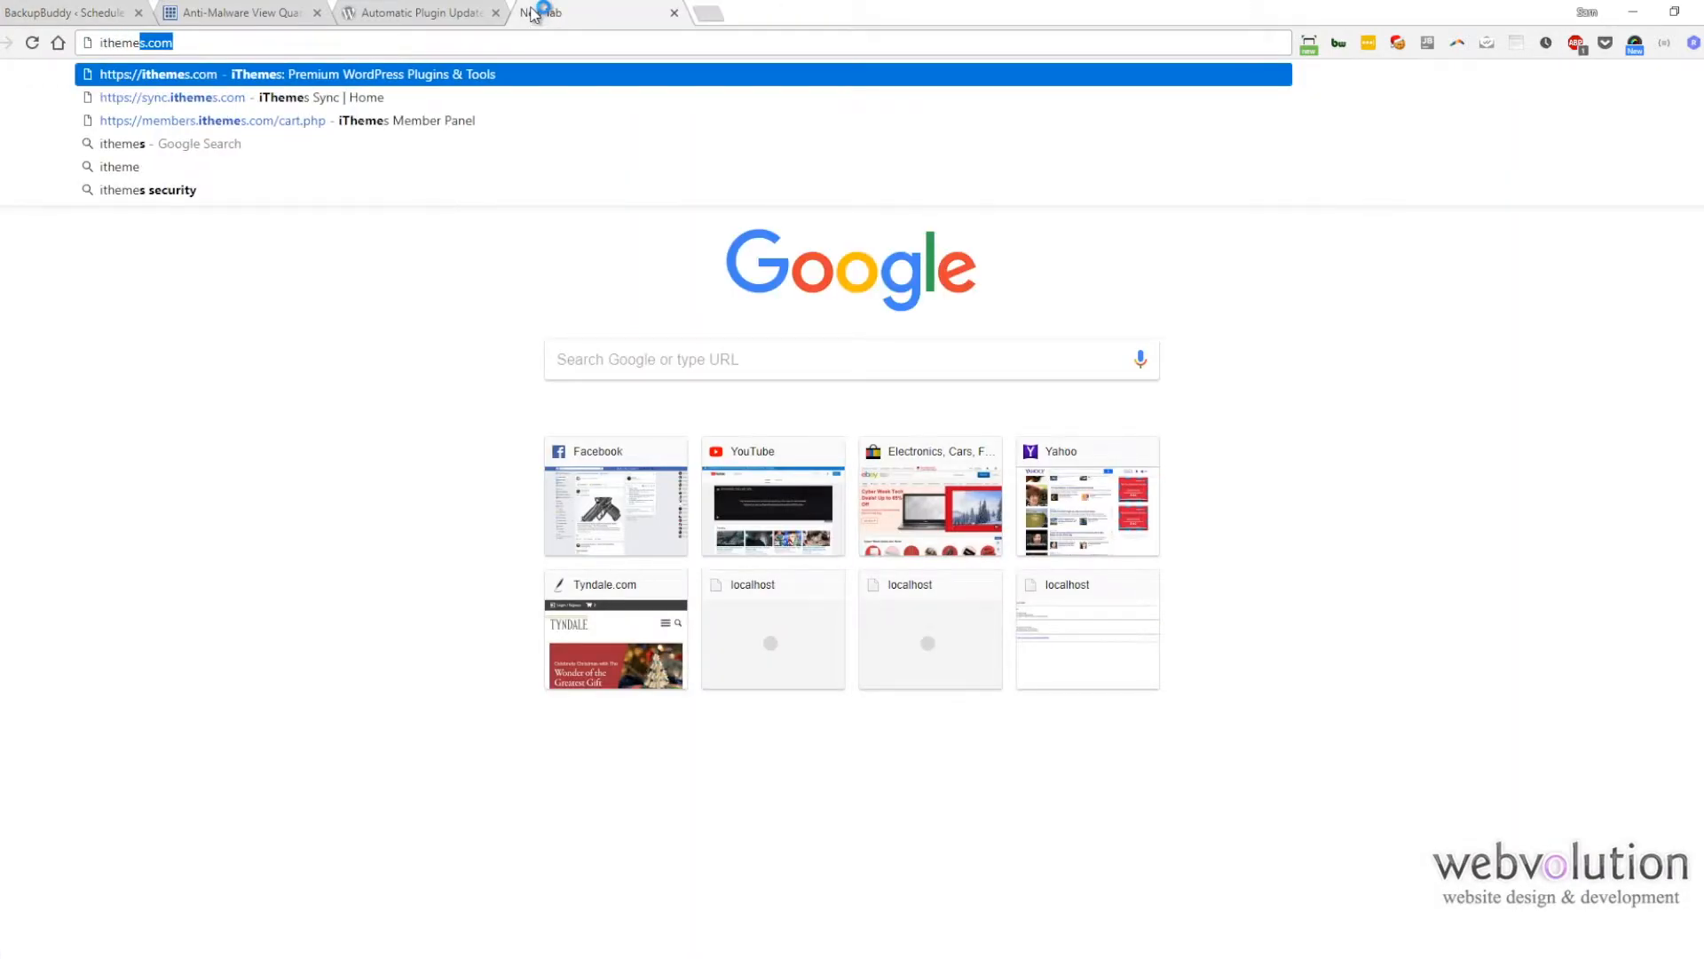
{"action": "key", "text": "Return"}
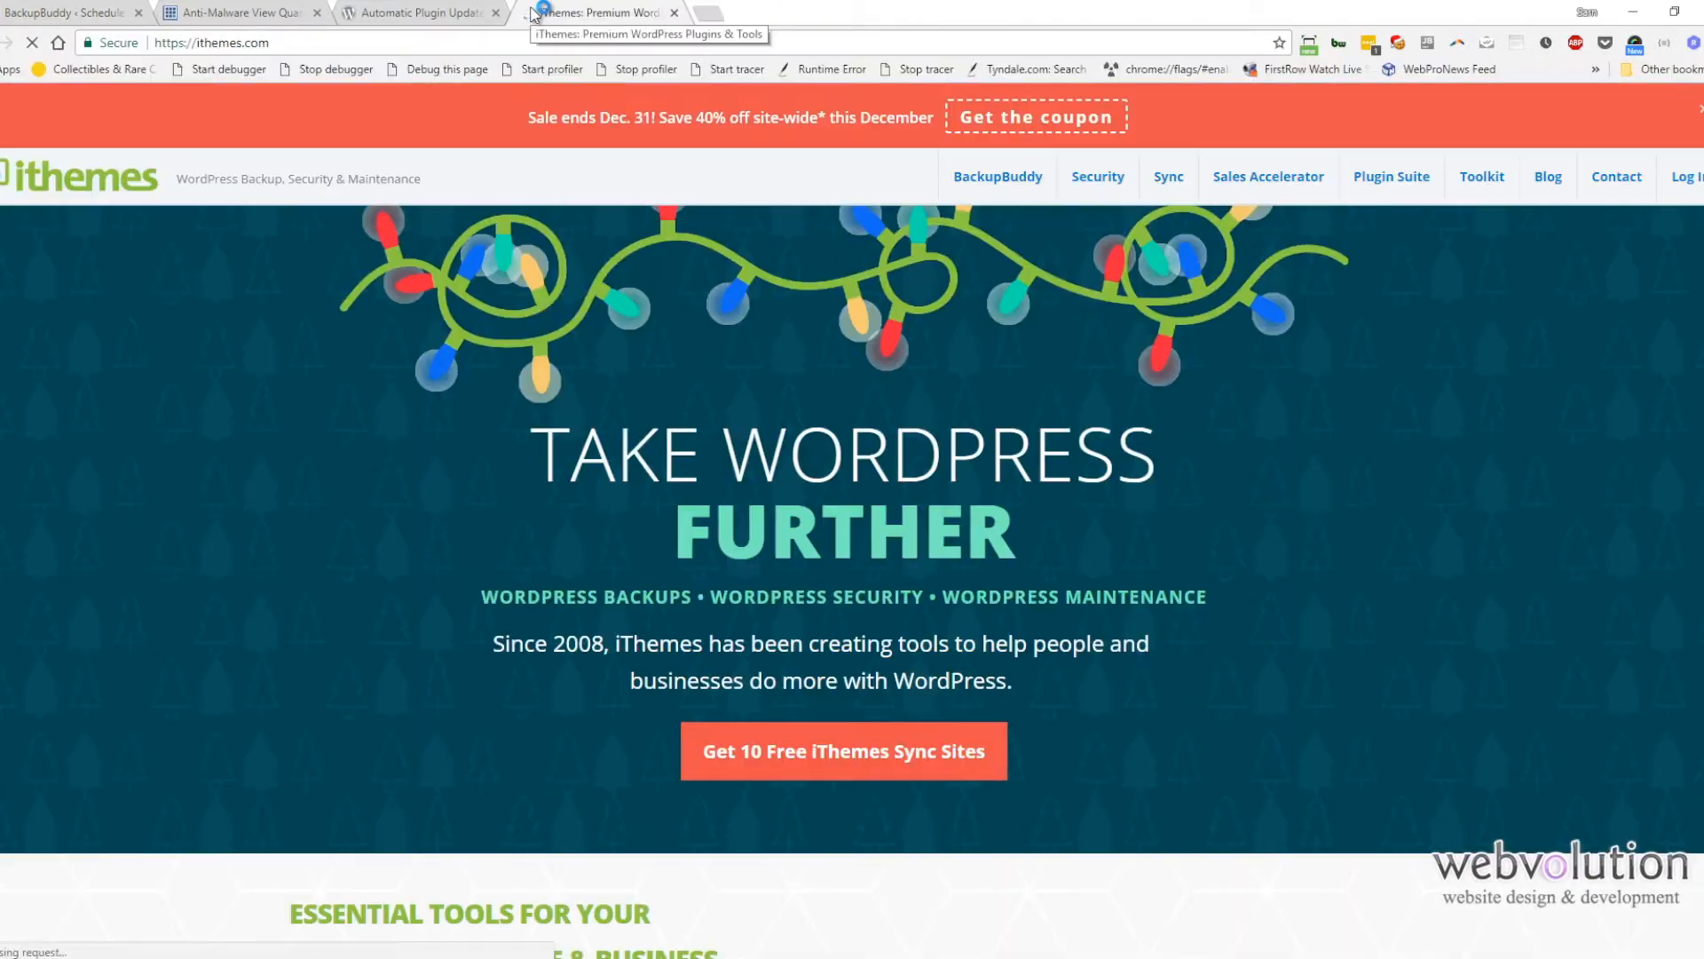
{"action": "scroll", "coordinate": [750, 364], "scroll_direction": "down", "scroll_amount": 6}
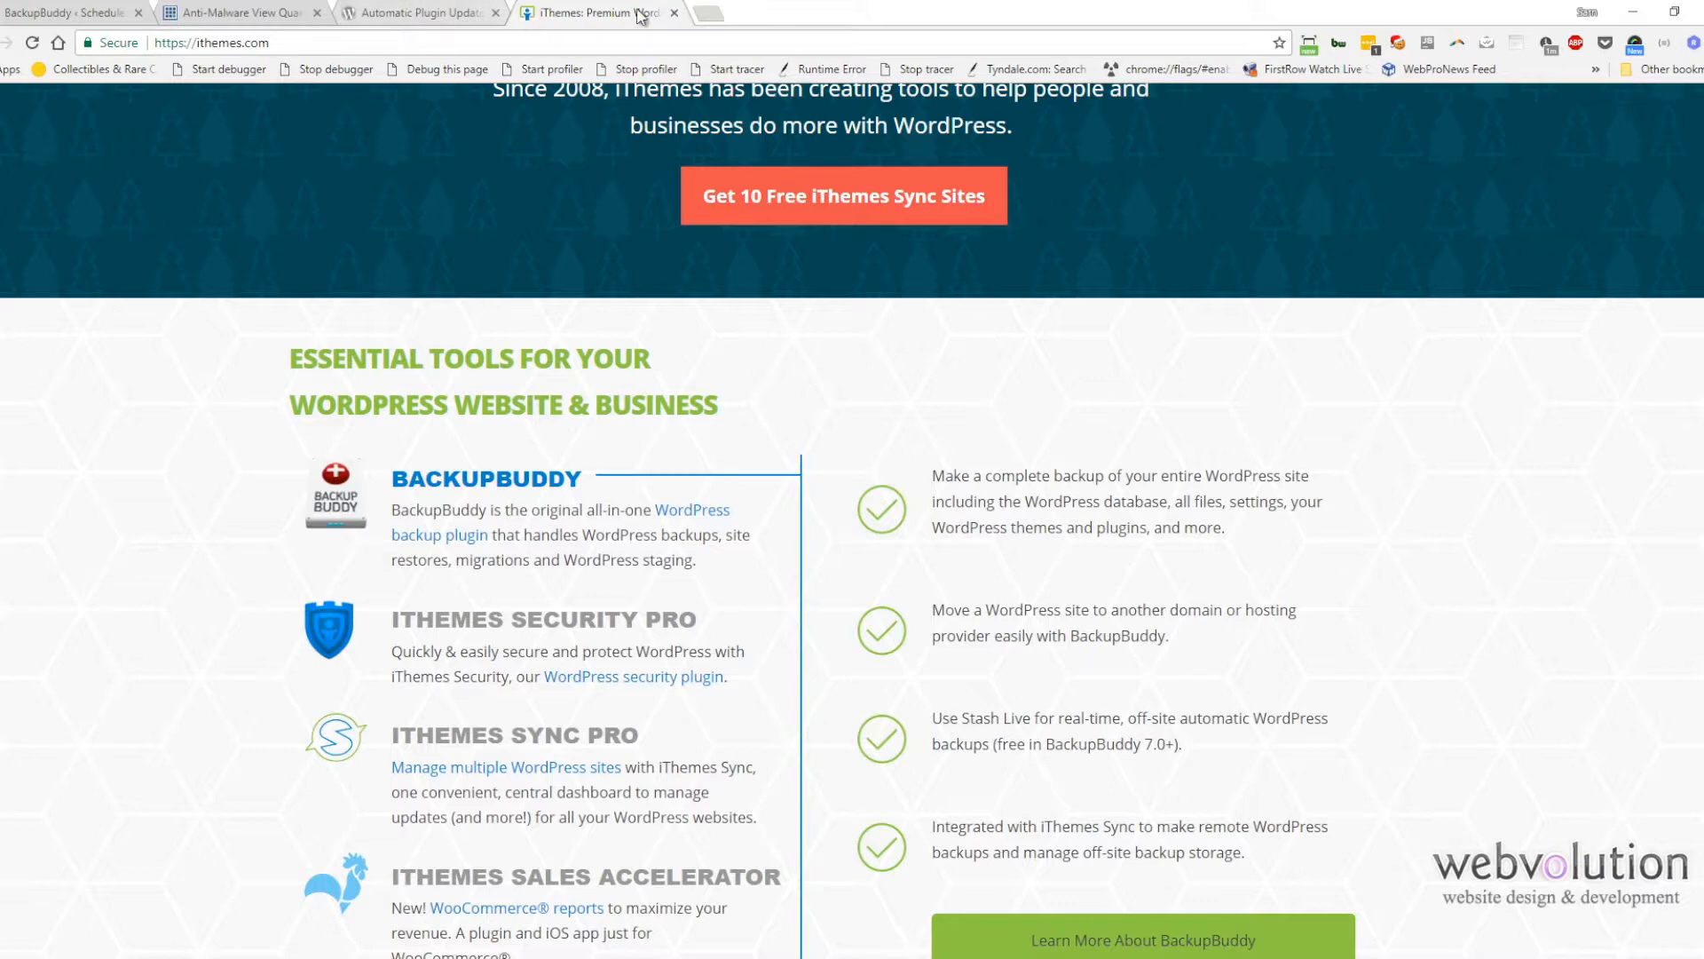
Step: Close the iThemes, Automatic Plugin Updates and Anti-Malware quarantine browser tabs
{"action": "left_click", "coordinate": [676, 13]}
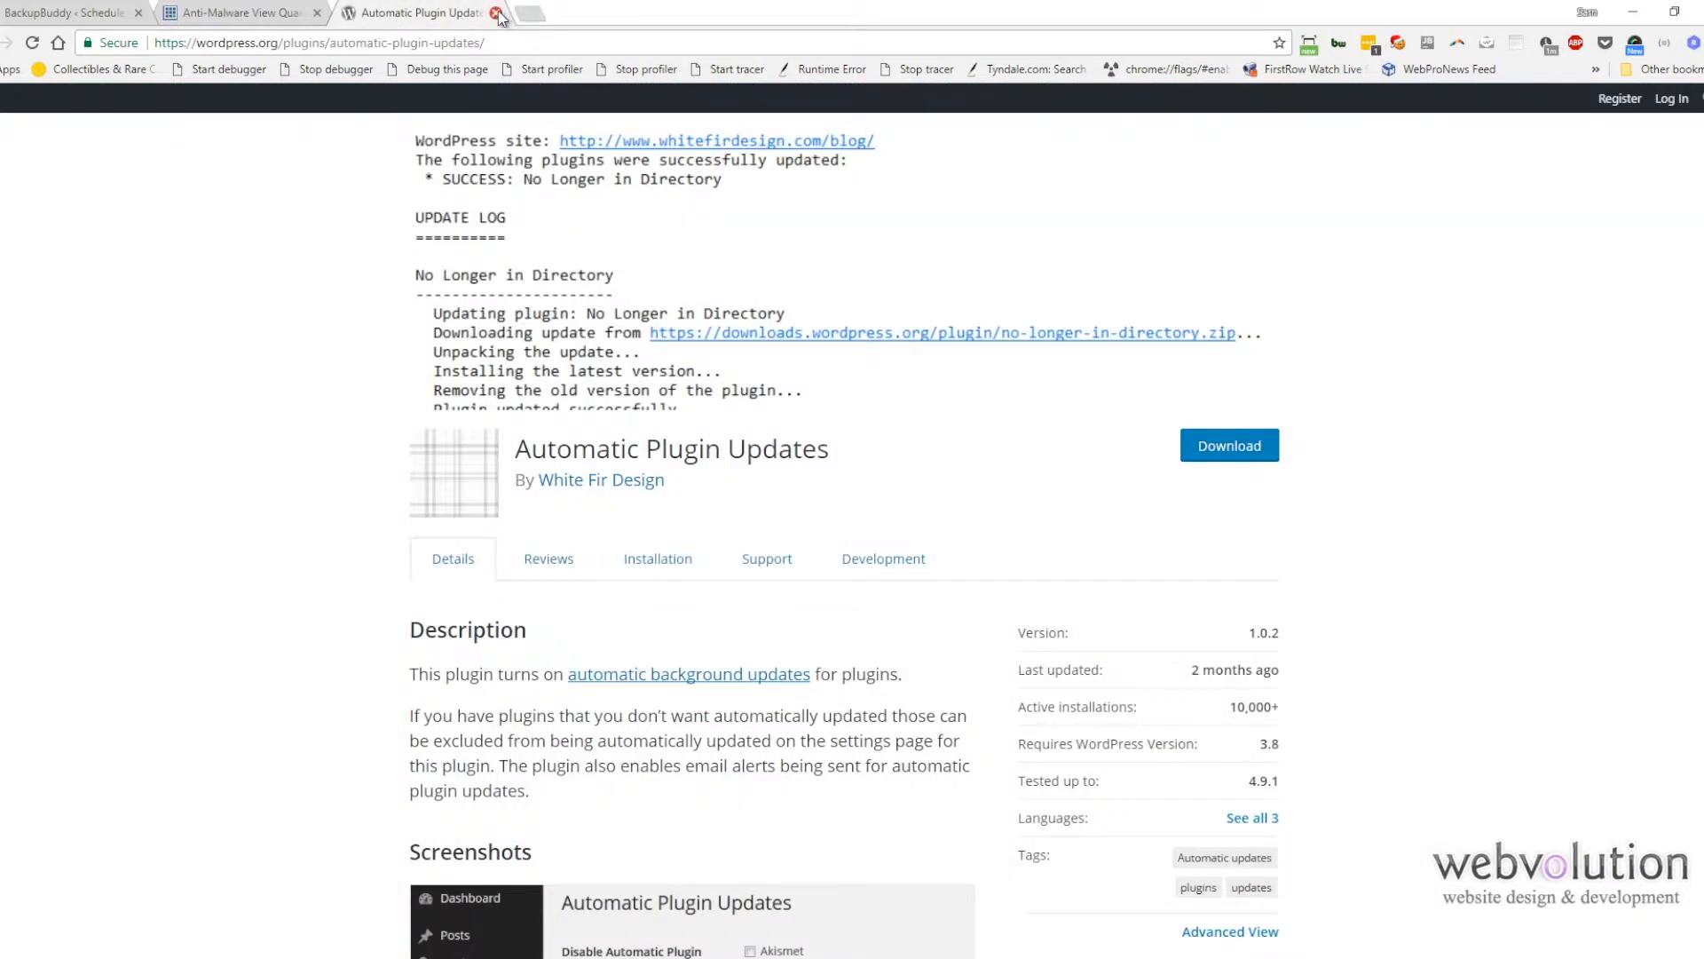
{"action": "left_click", "coordinate": [496, 13]}
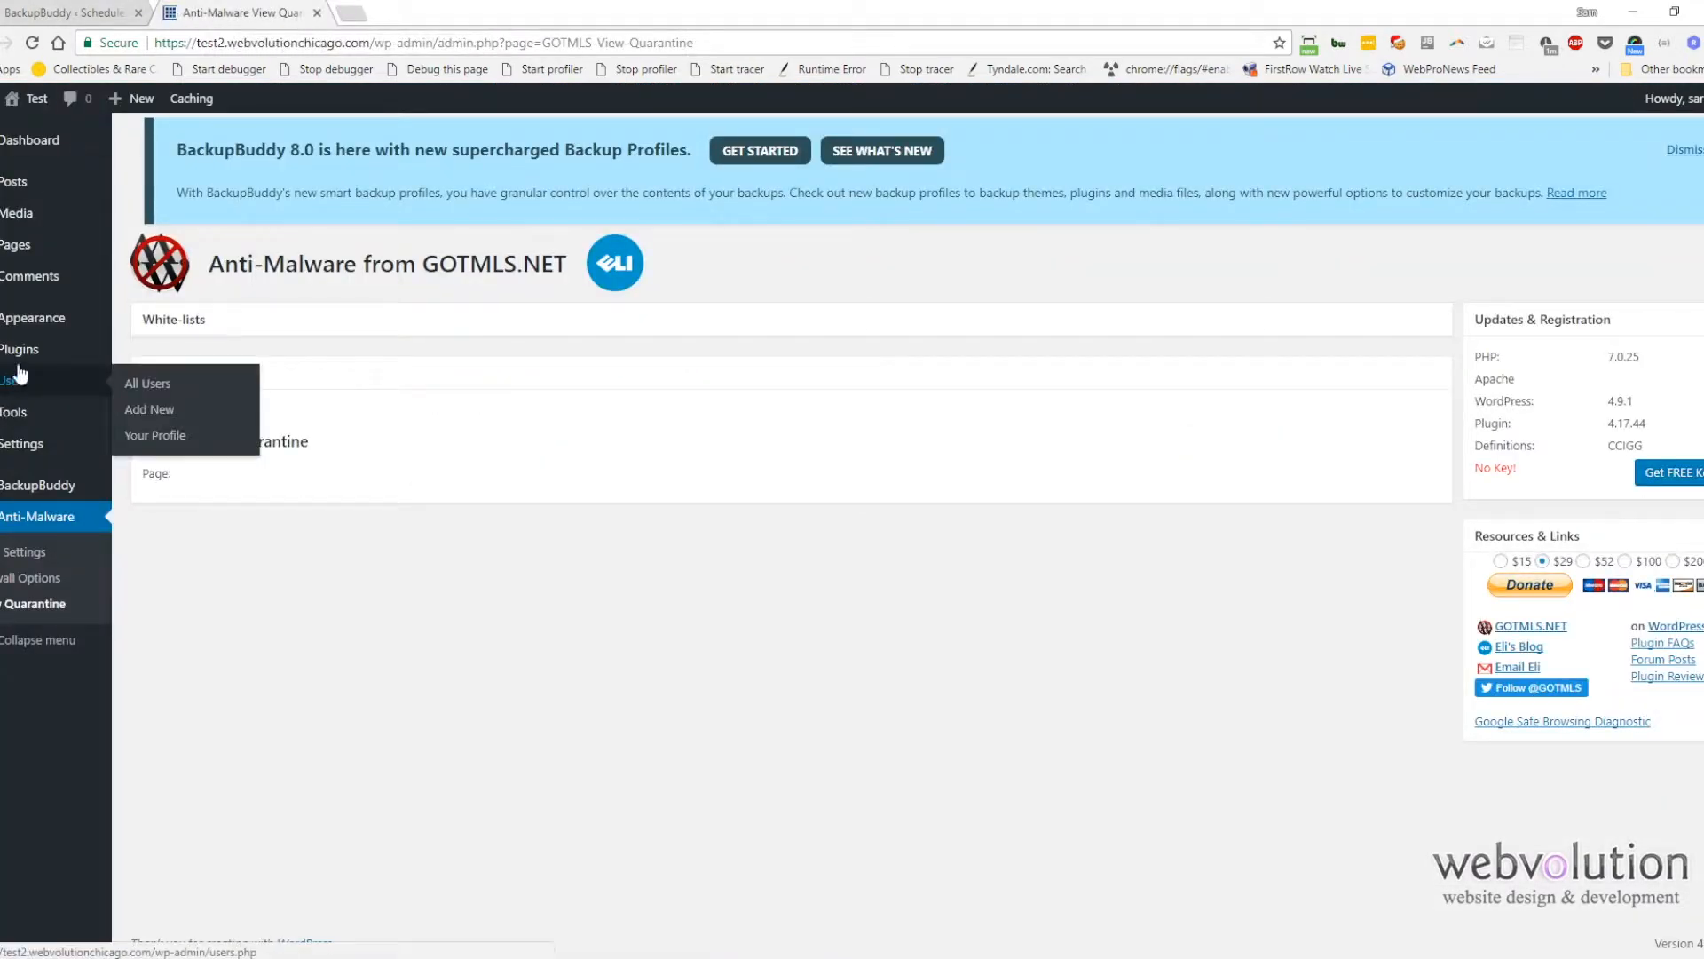
{"action": "left_click", "coordinate": [317, 13]}
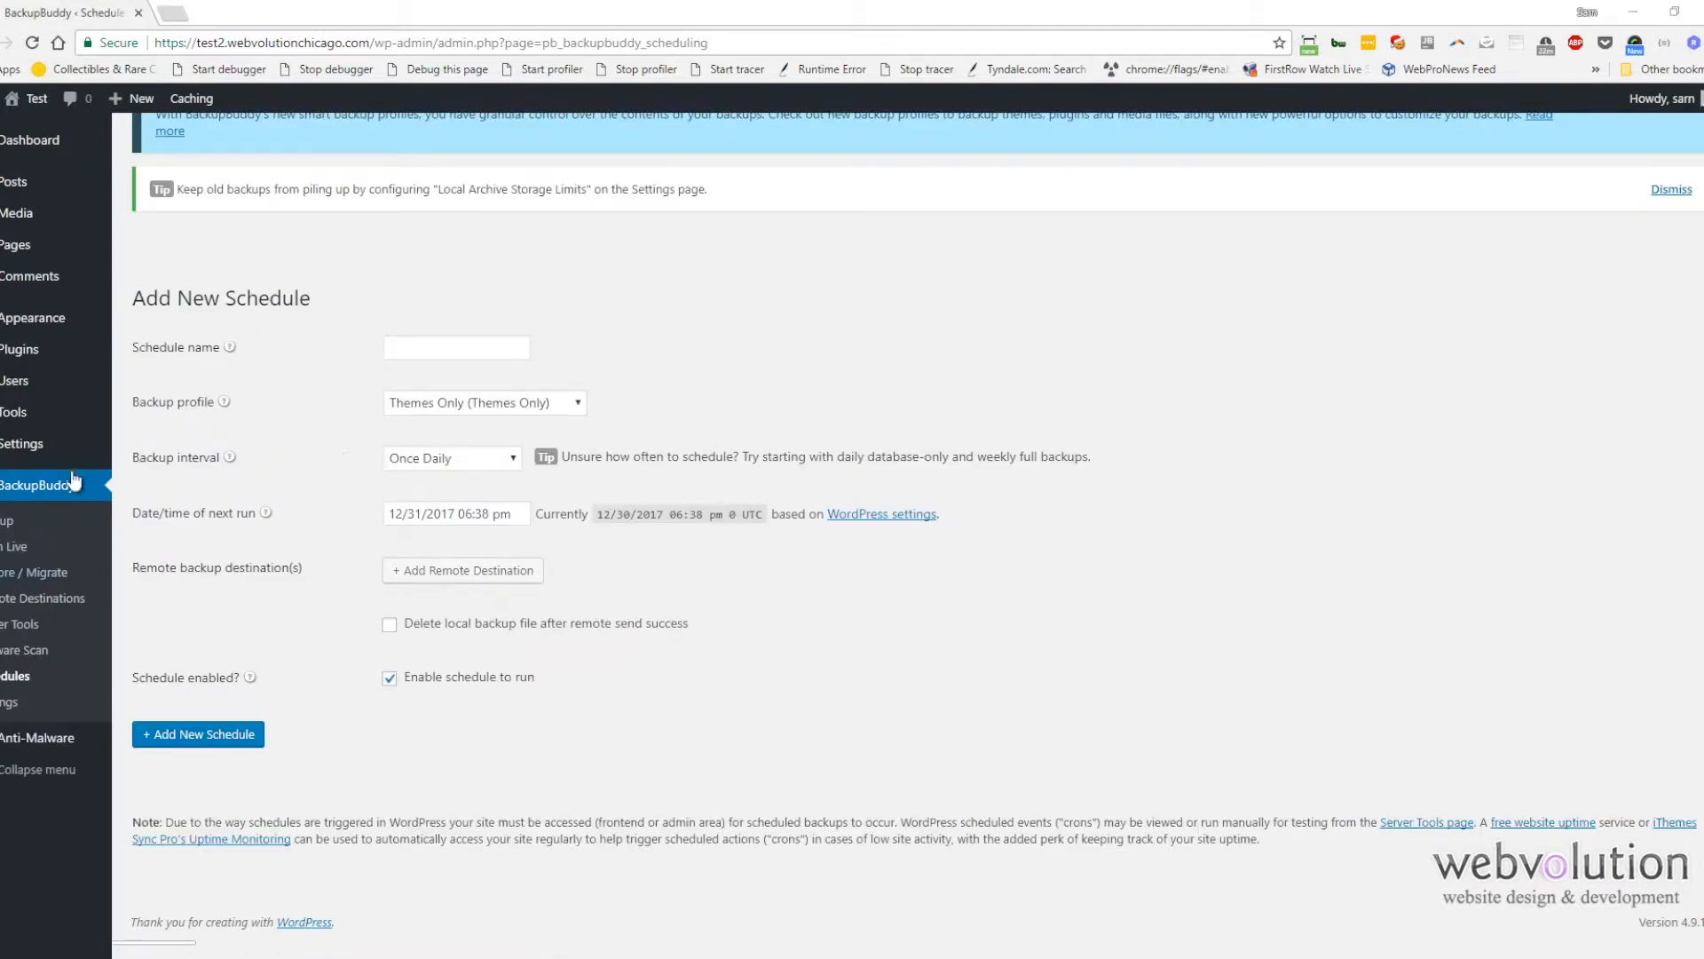
Step: Search new plugins for "bbq", then install and activate BBQ: Block Bad Queries
{"action": "left_click", "coordinate": [11, 524]}
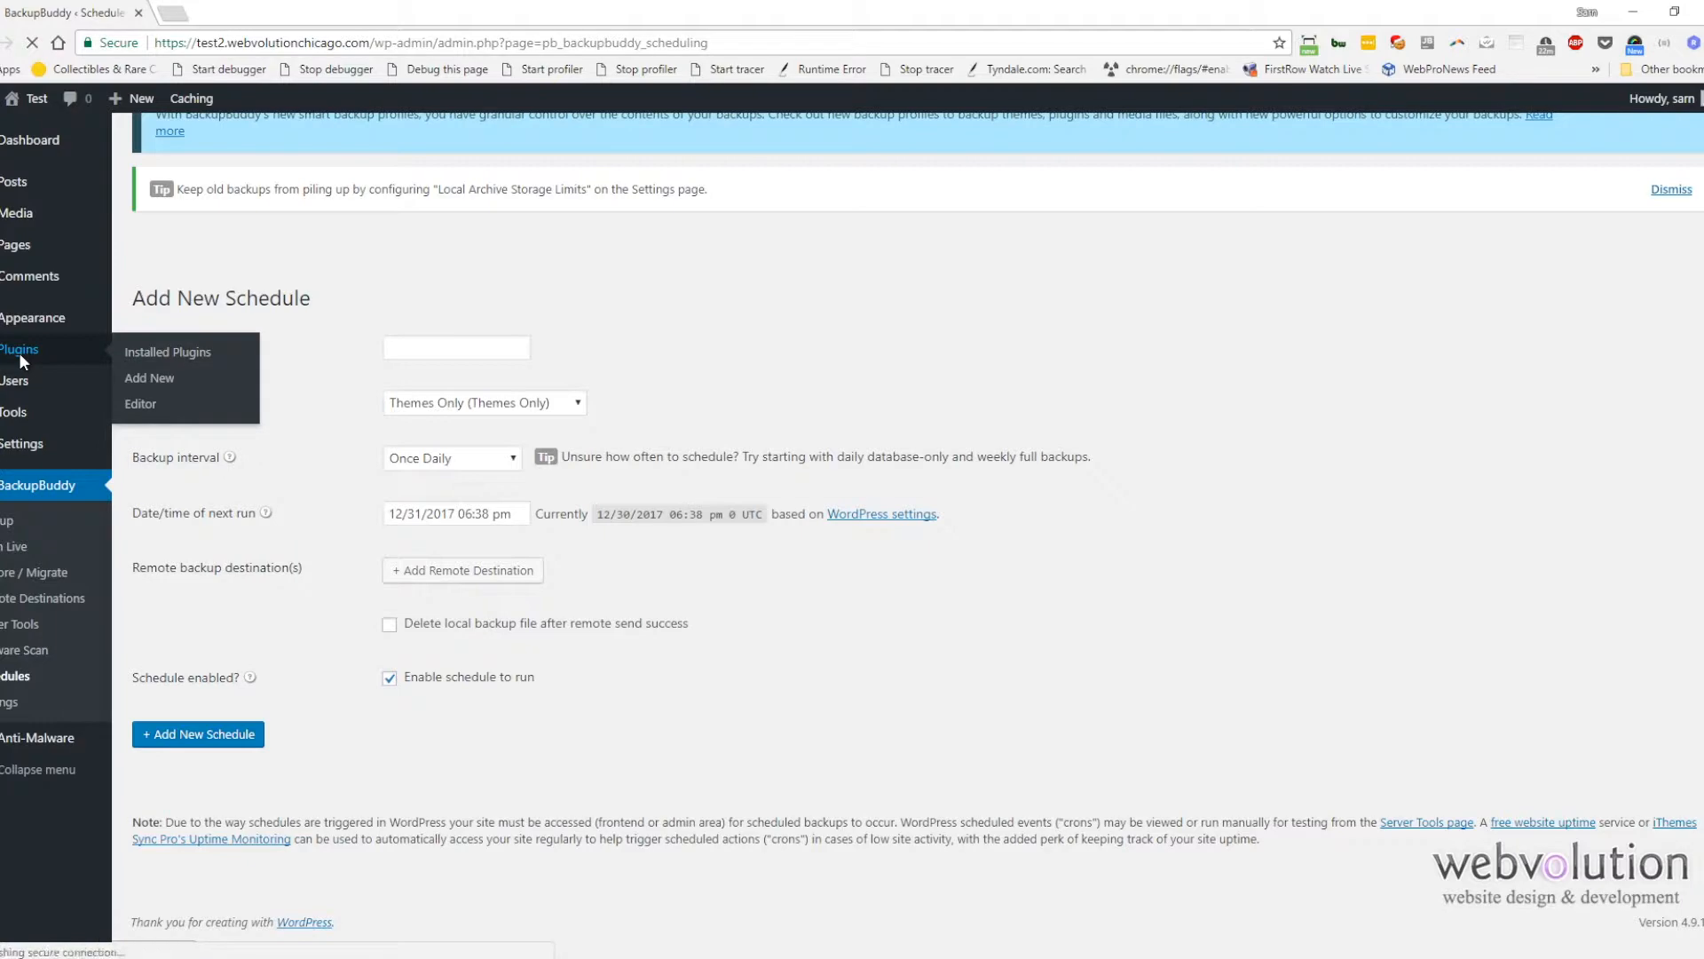
{"action": "left_click", "coordinate": [20, 352]}
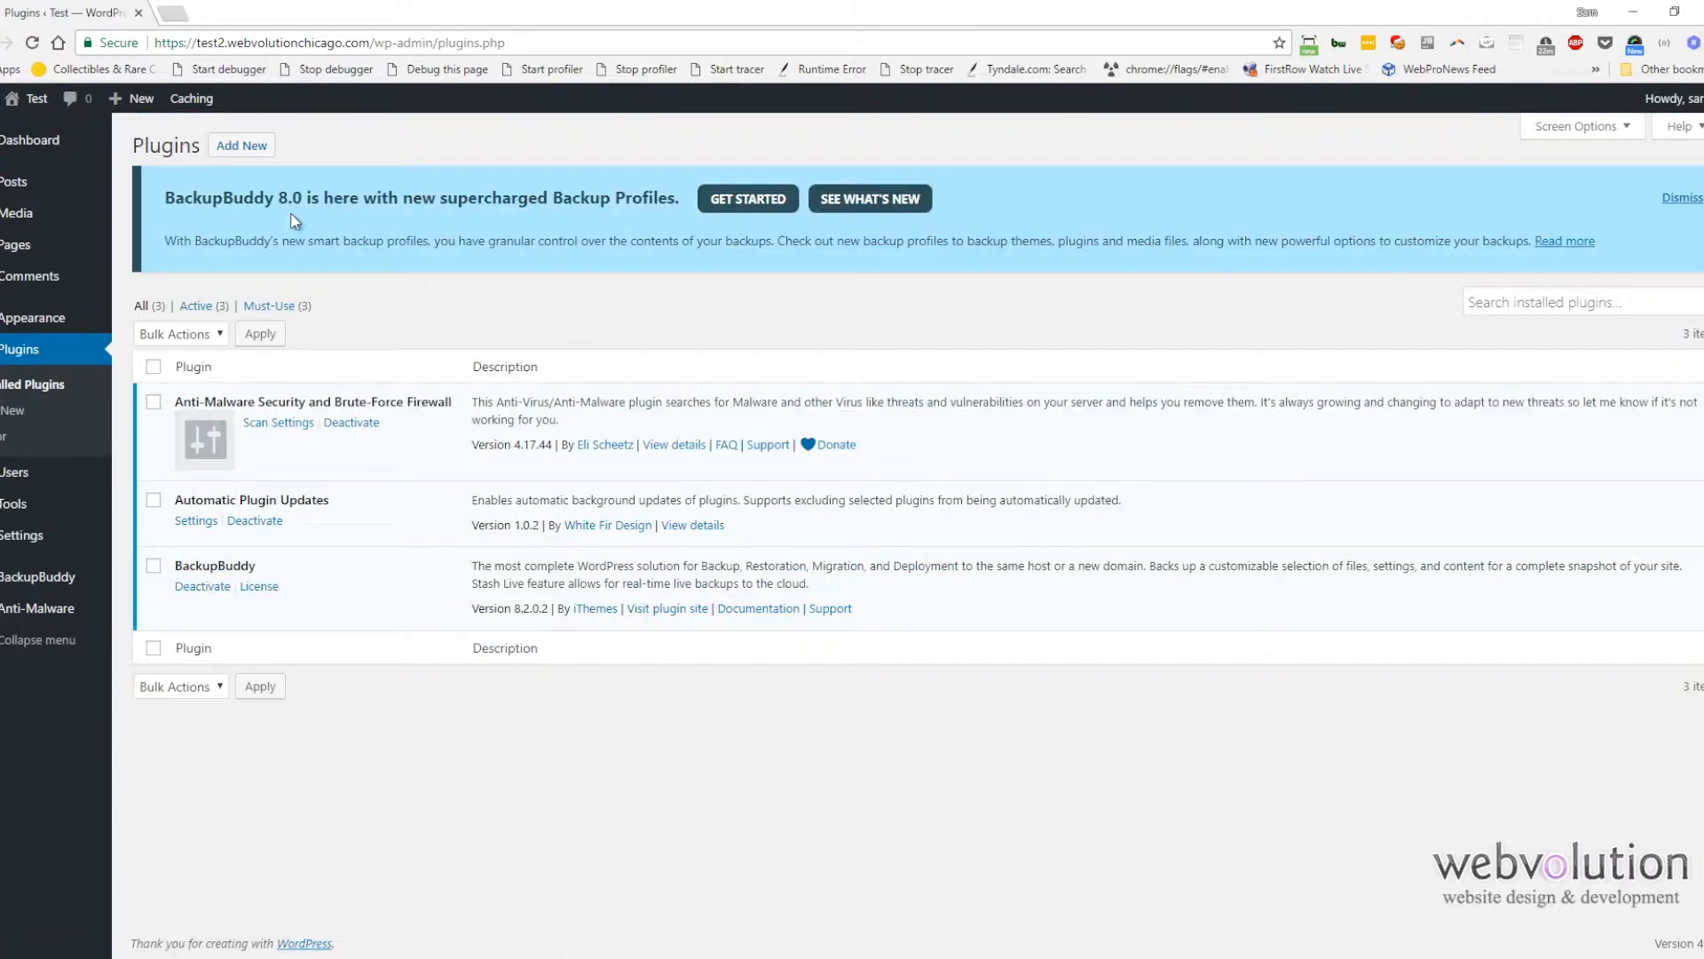
{"action": "left_click", "coordinate": [254, 146]}
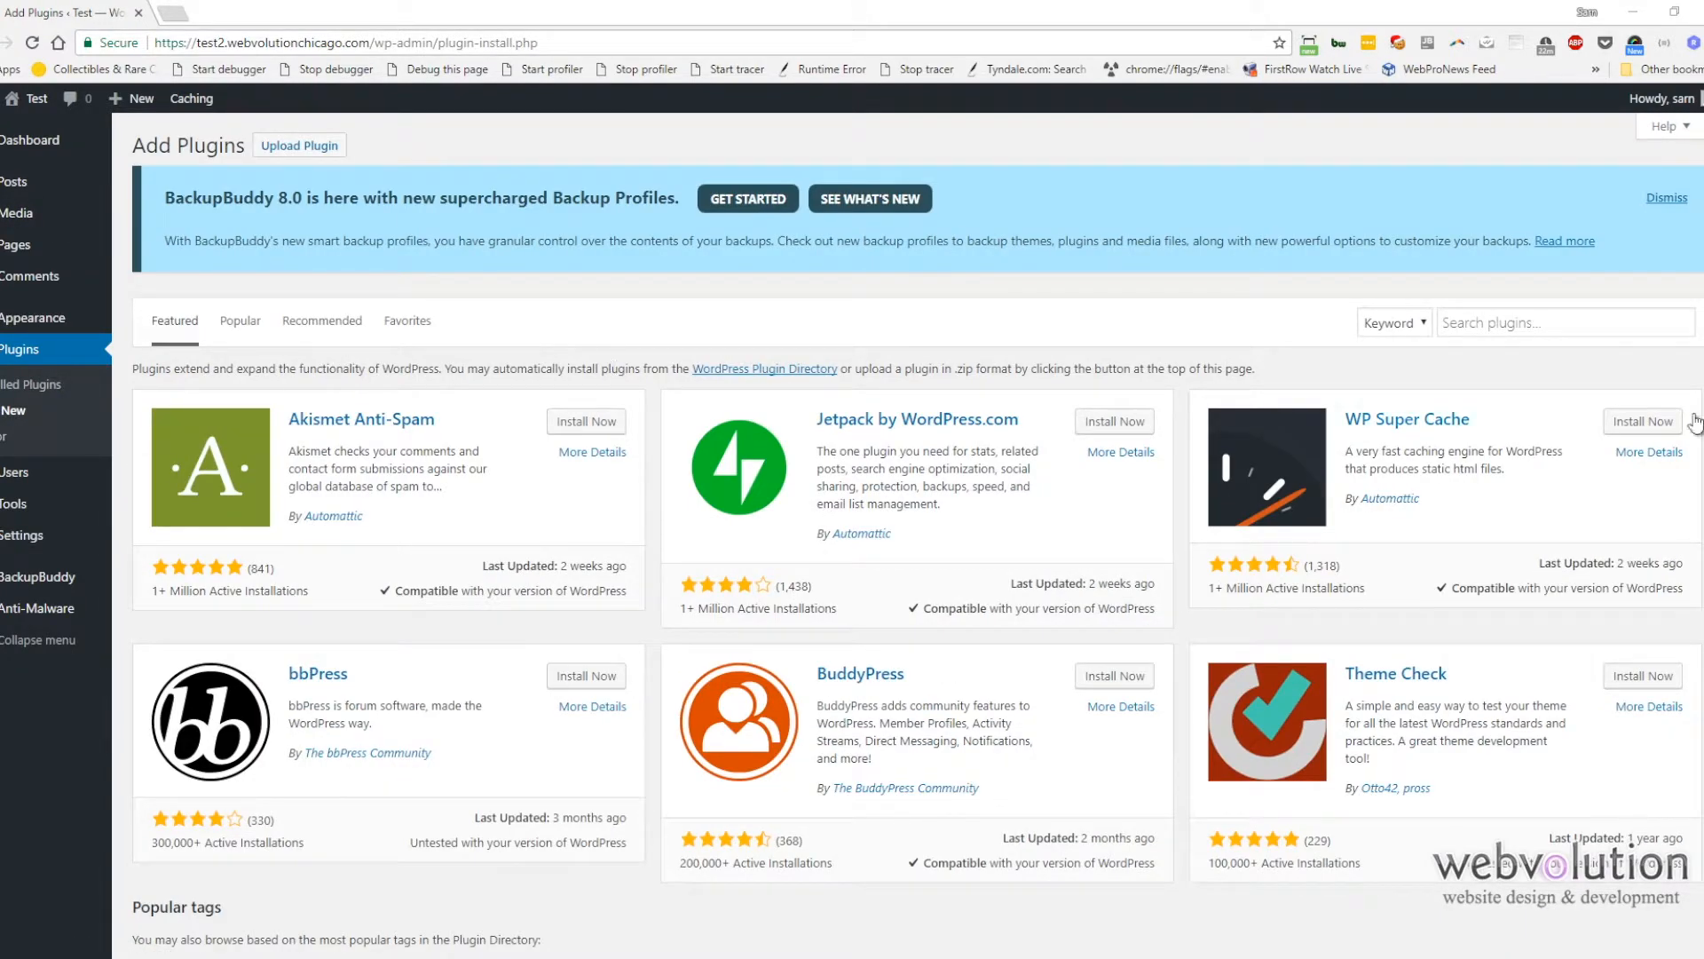
{"action": "left_click", "coordinate": [1601, 337]}
{"action": "type", "text": "bbq"}
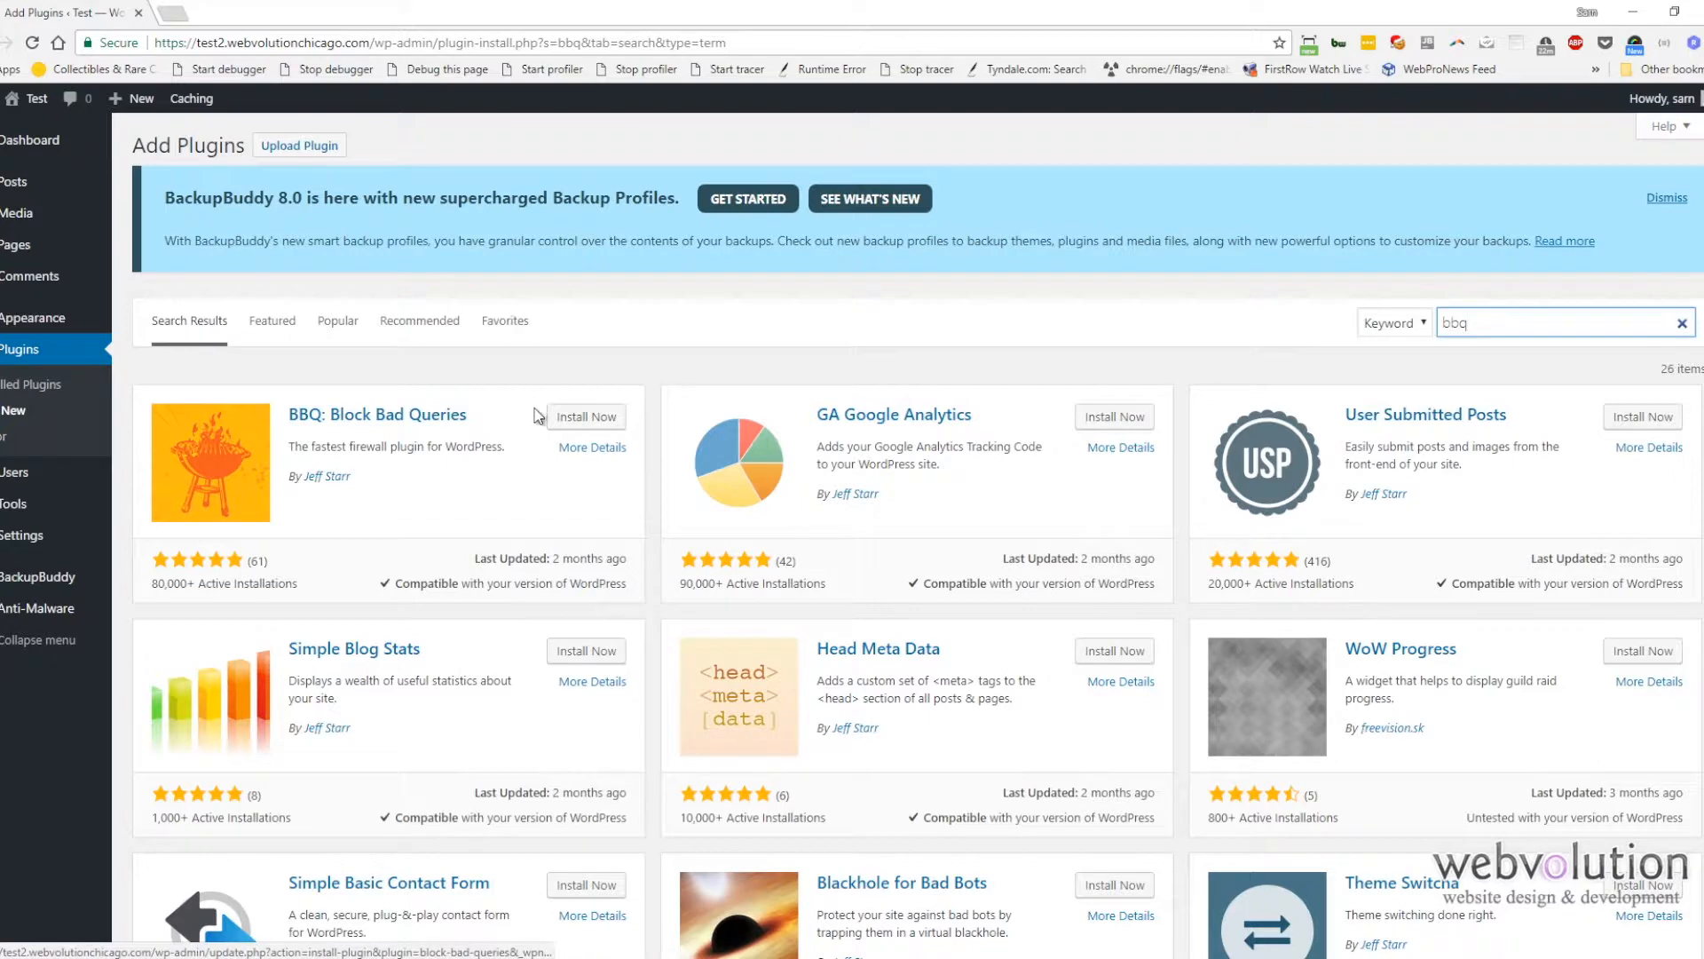
{"action": "left_click", "coordinate": [562, 423]}
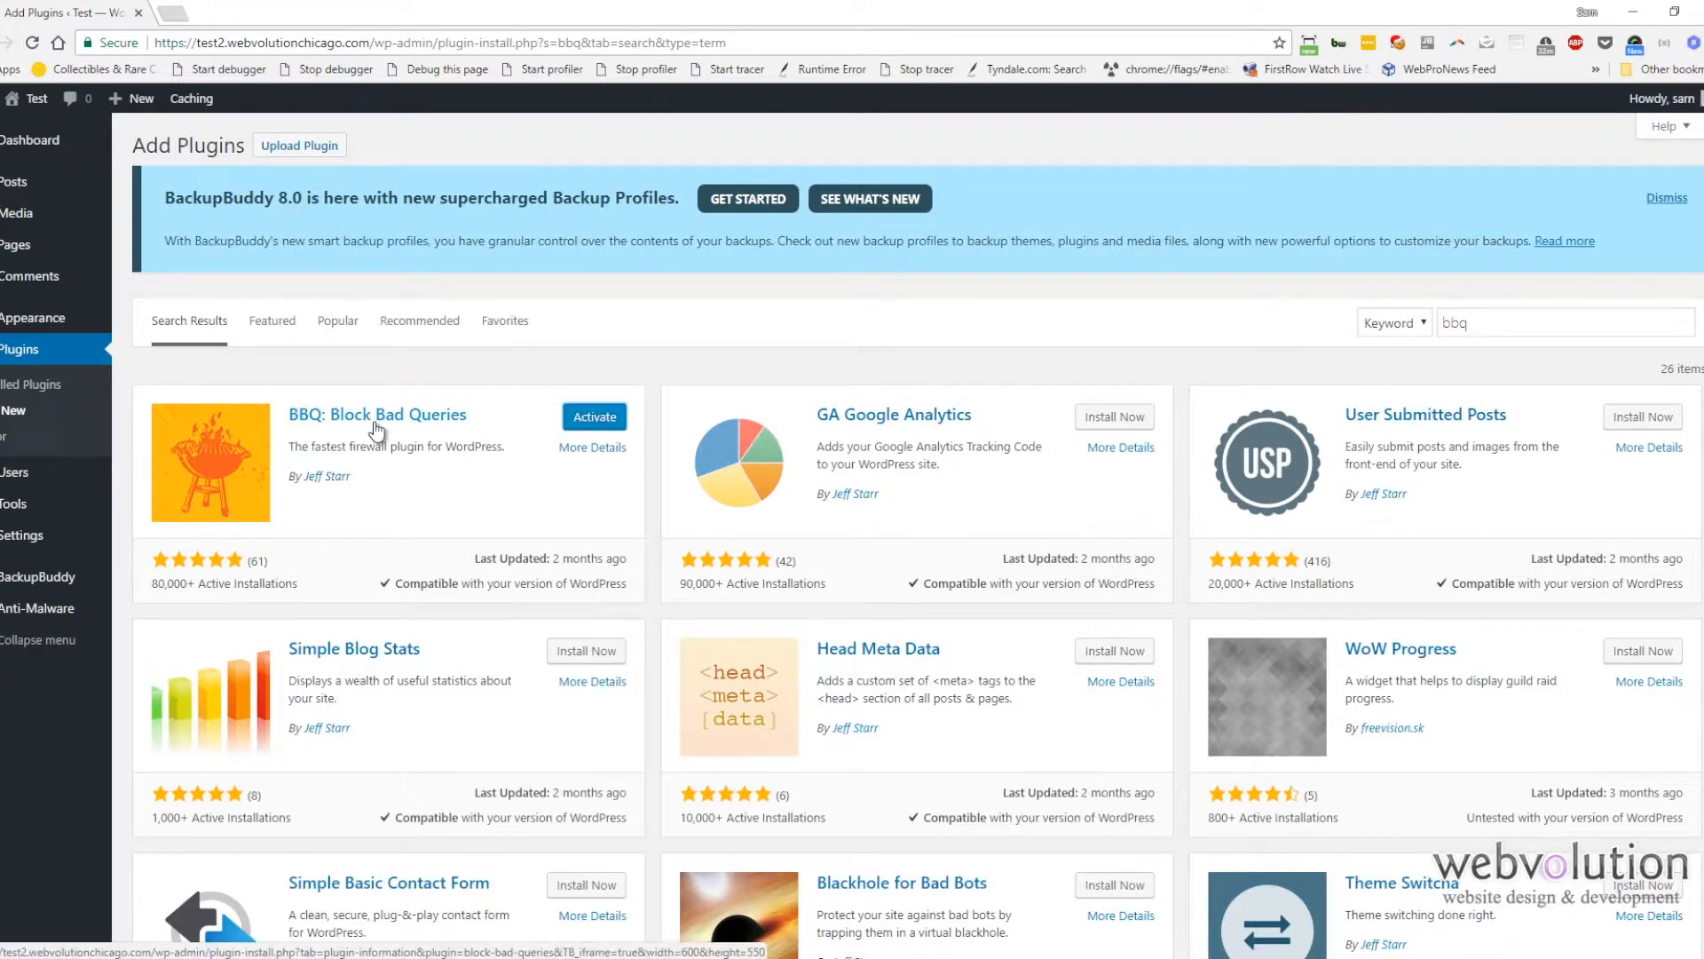
{"action": "left_click", "coordinate": [584, 422]}
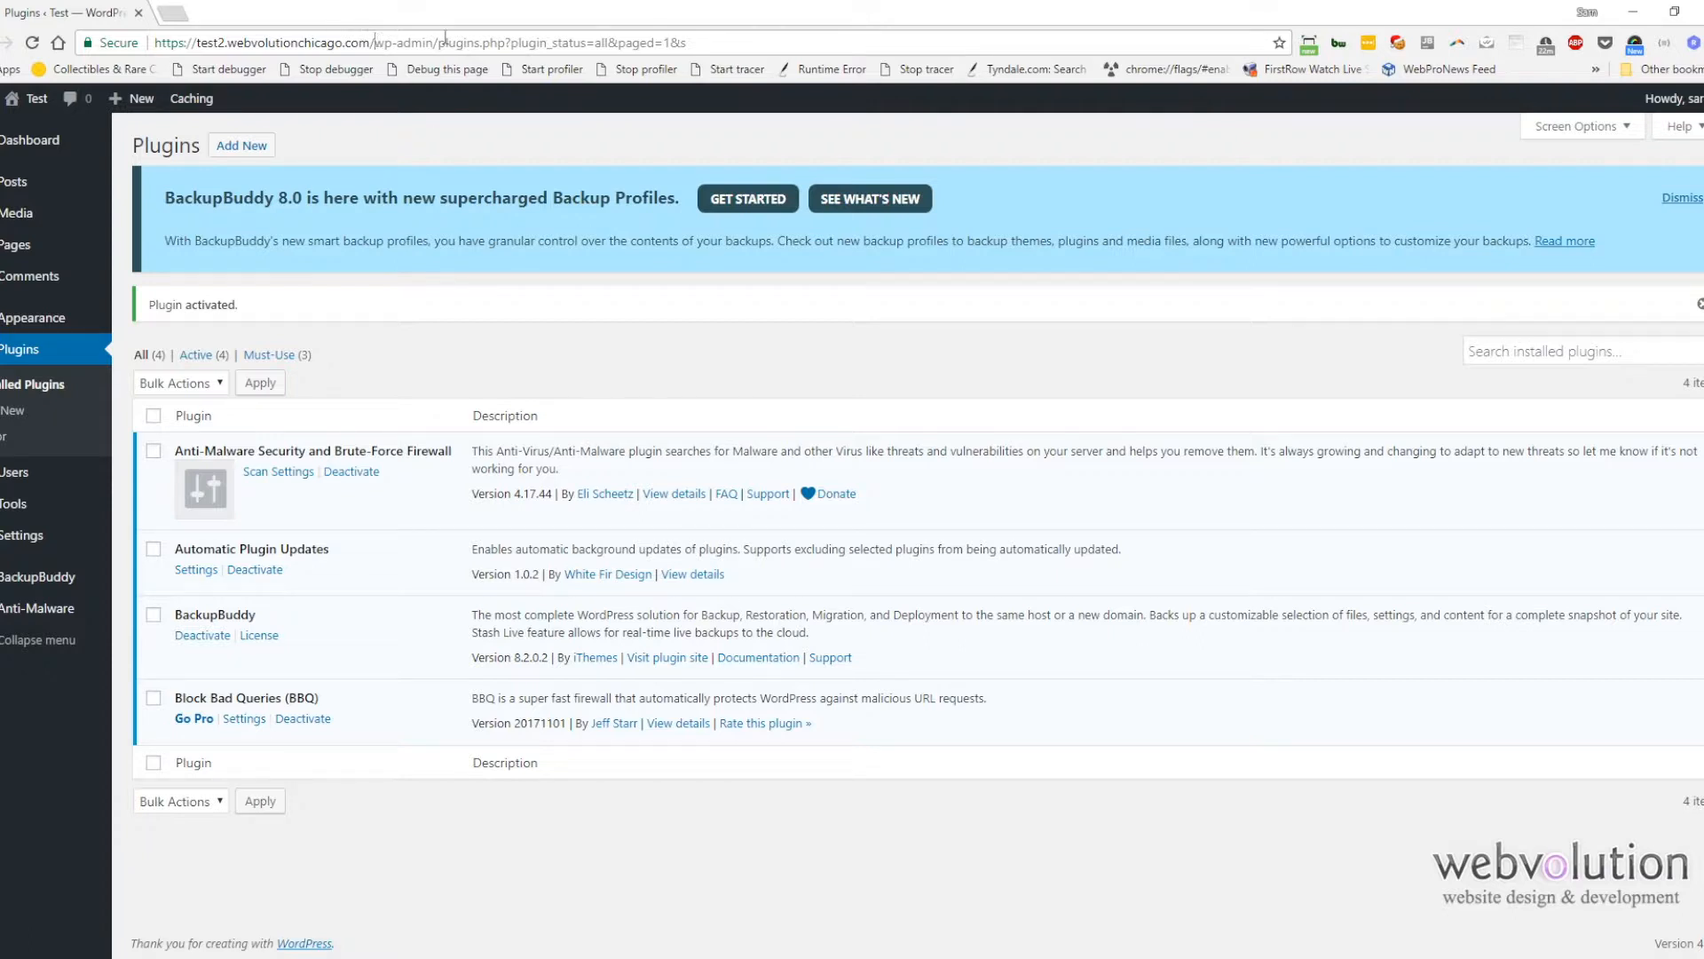
Step: Search new plugins for "bad behavior", then install and activate the Bad Behavior plugin
{"action": "left_click_drag", "start_coordinate": [375, 42], "coordinate": [839, 61]}
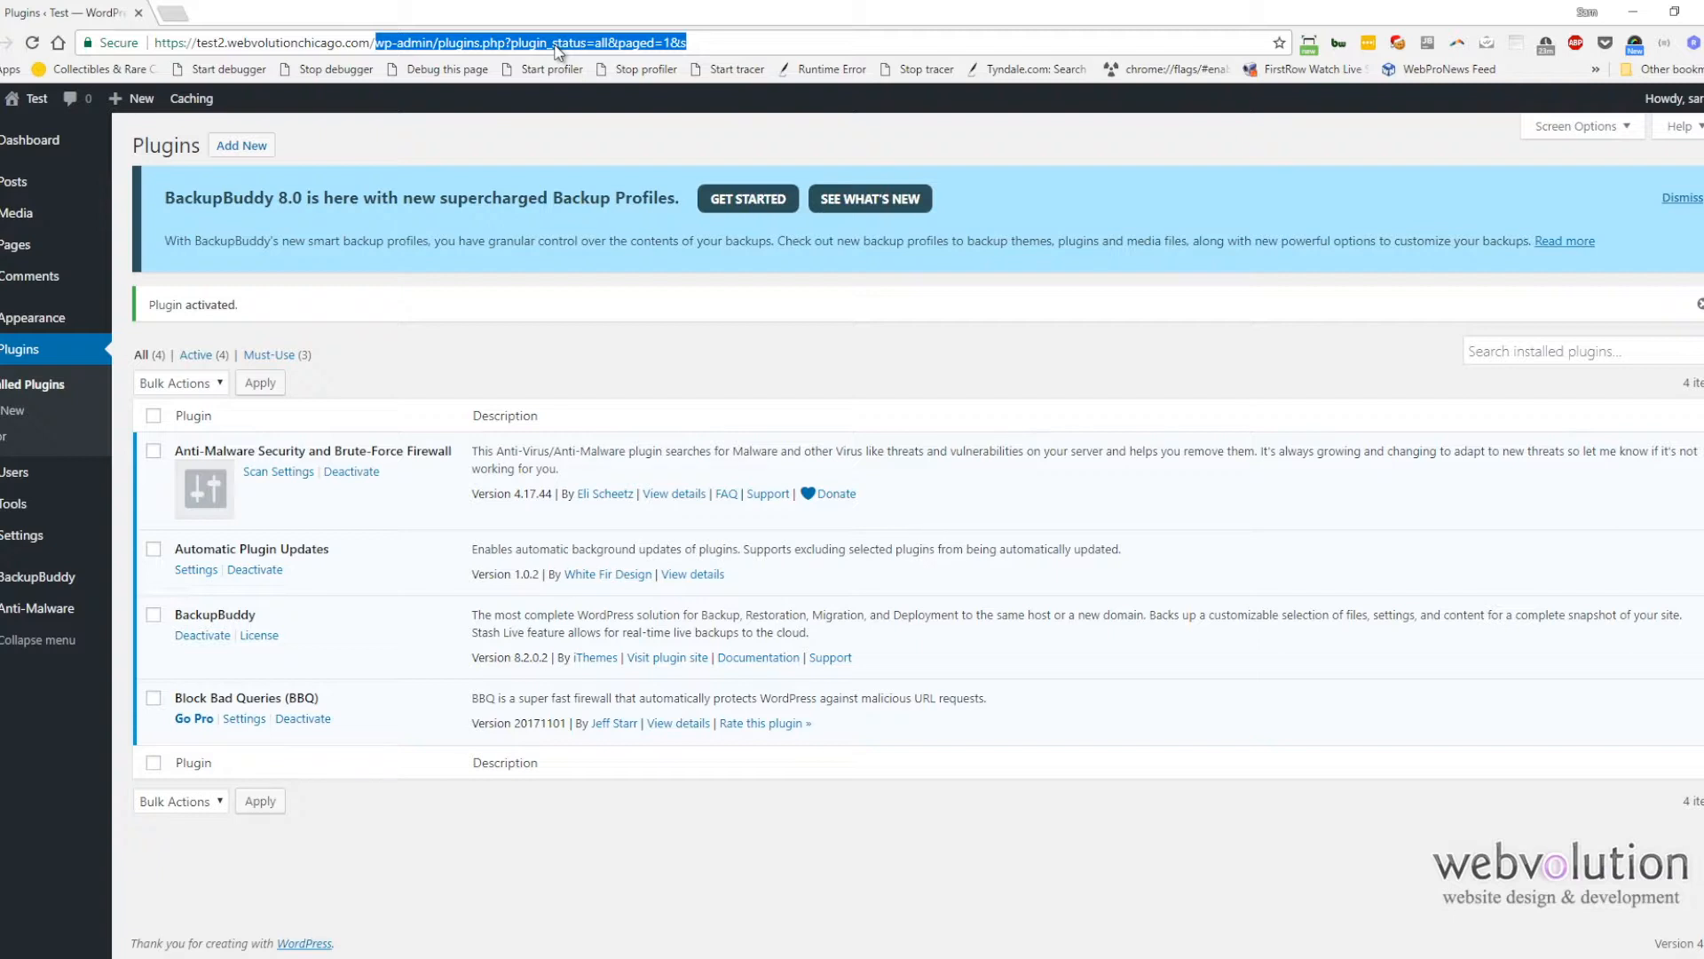
{"action": "left_click", "coordinate": [261, 148]}
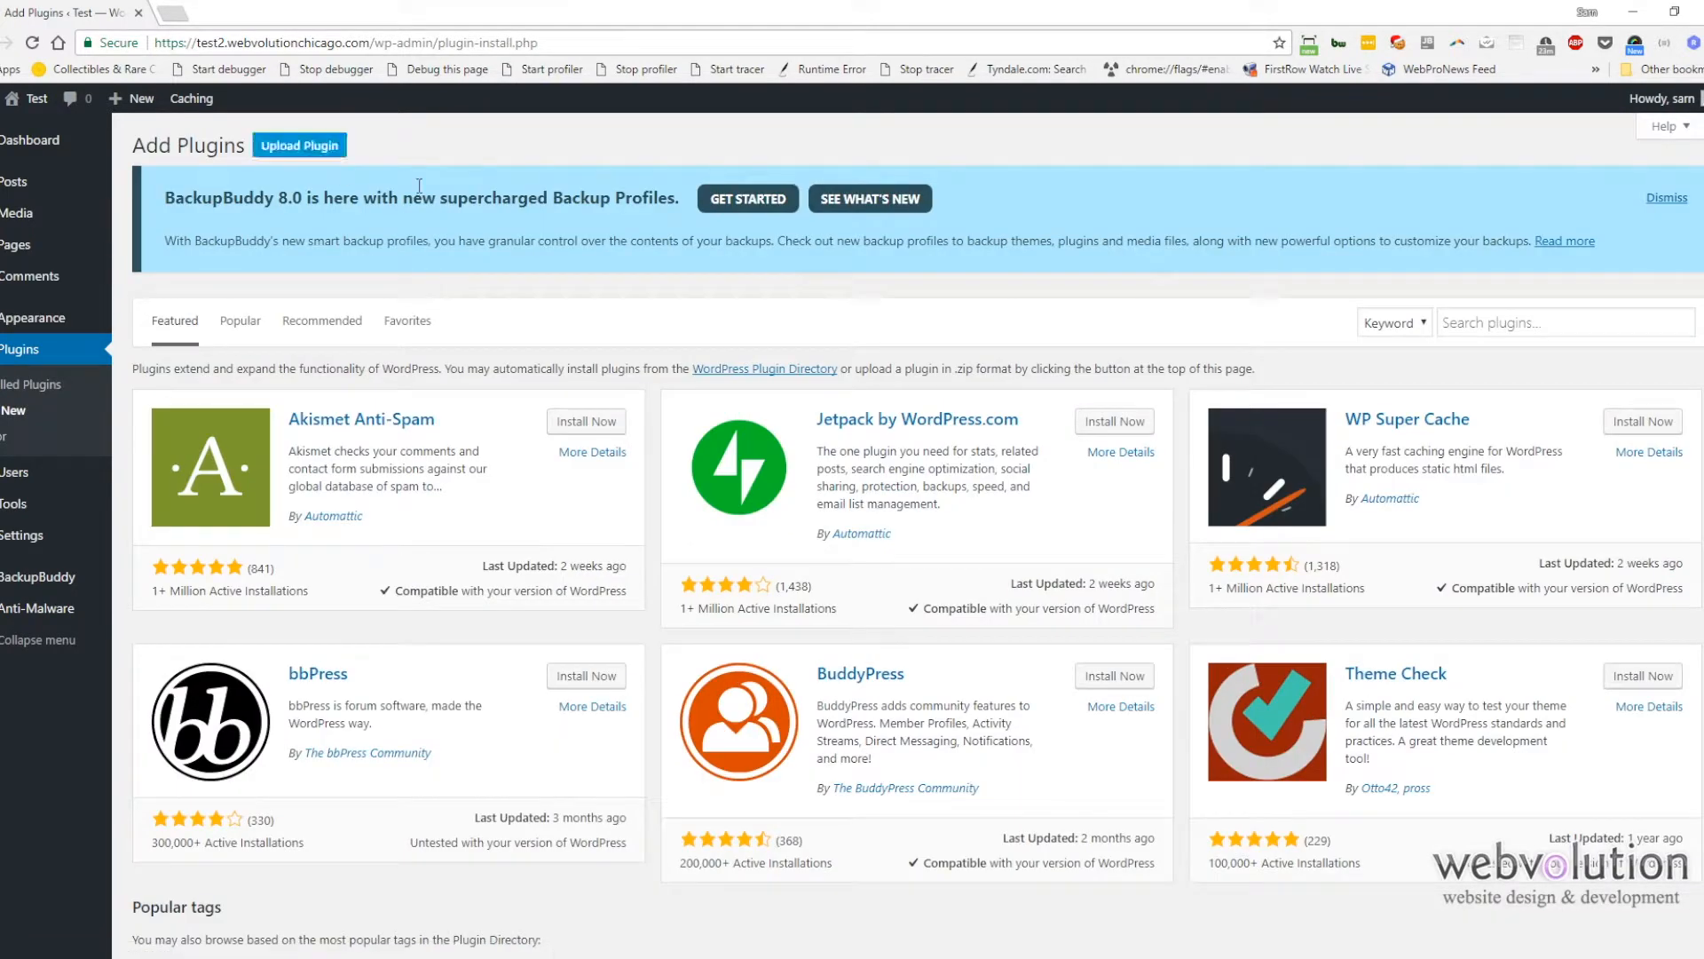
{"action": "left_click", "coordinate": [1561, 323]}
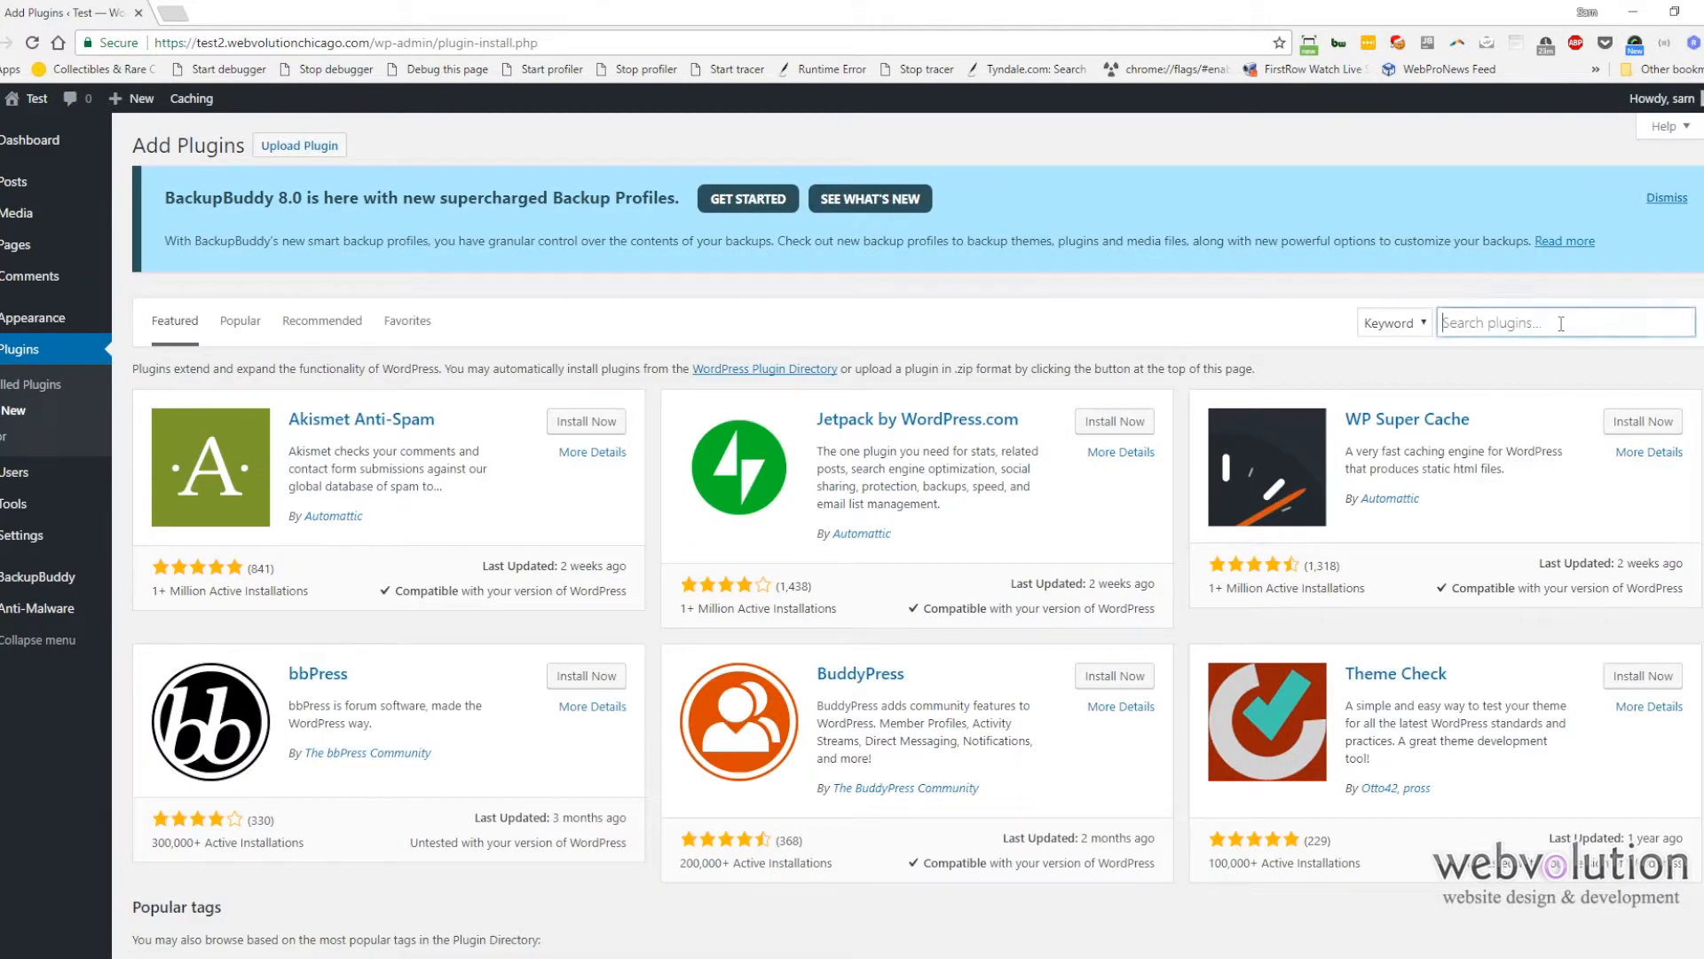
{"action": "type", "text": "bad "}
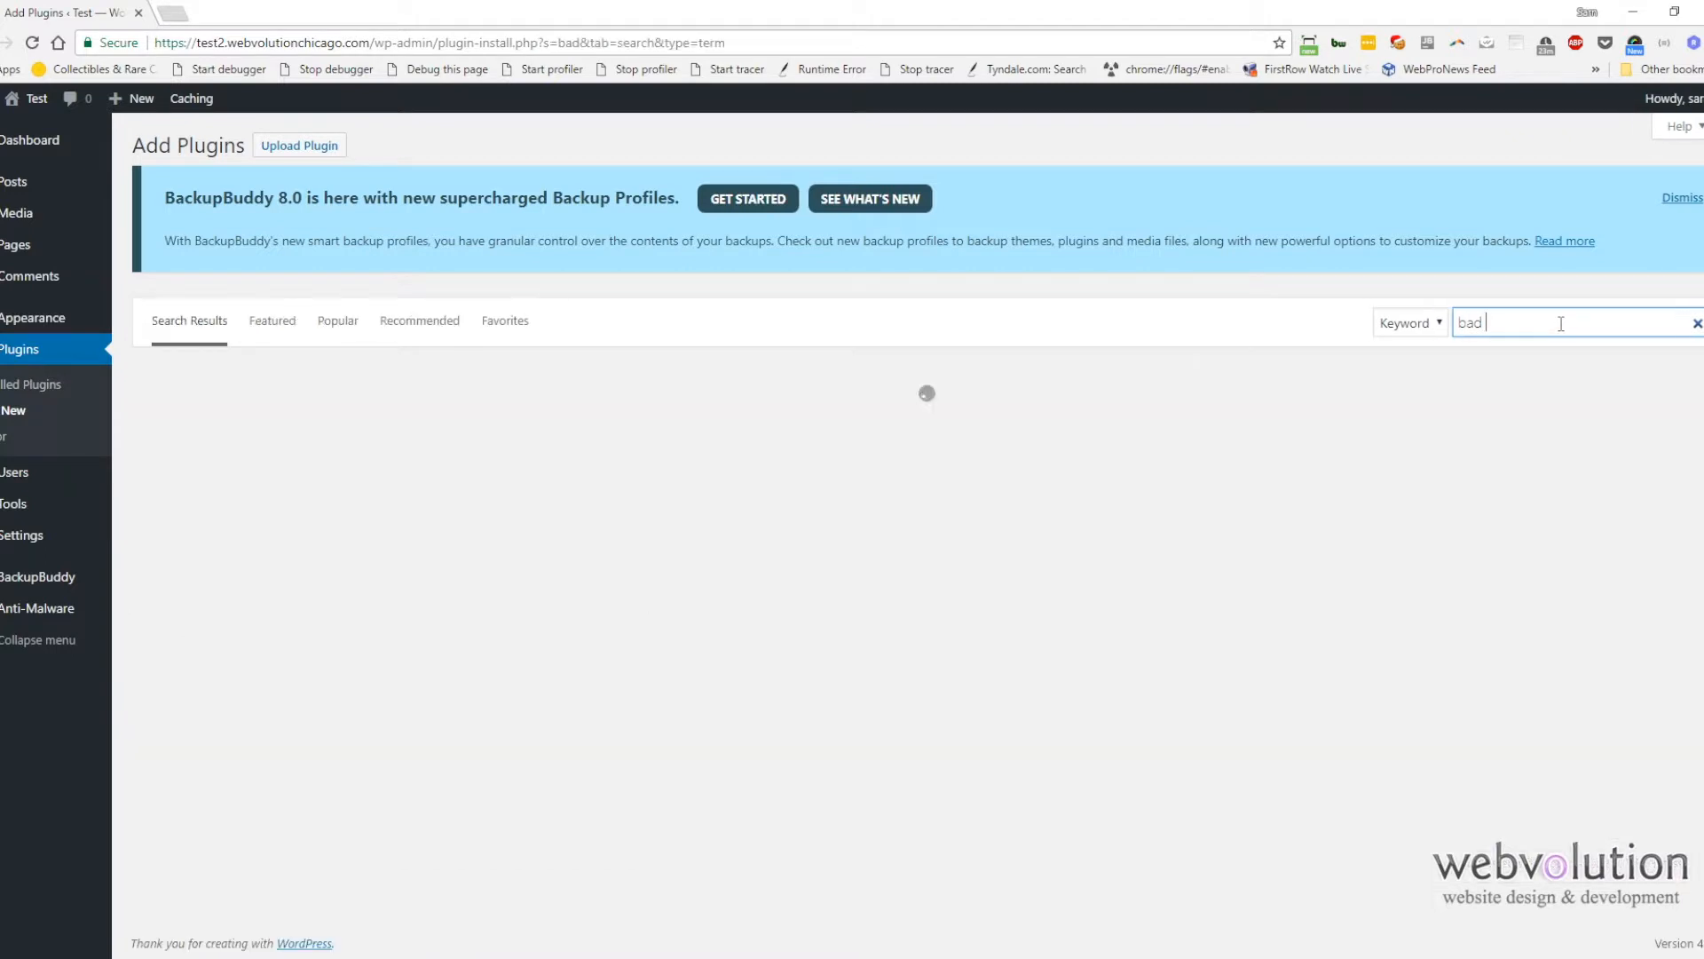
{"action": "type", "text": "beha"}
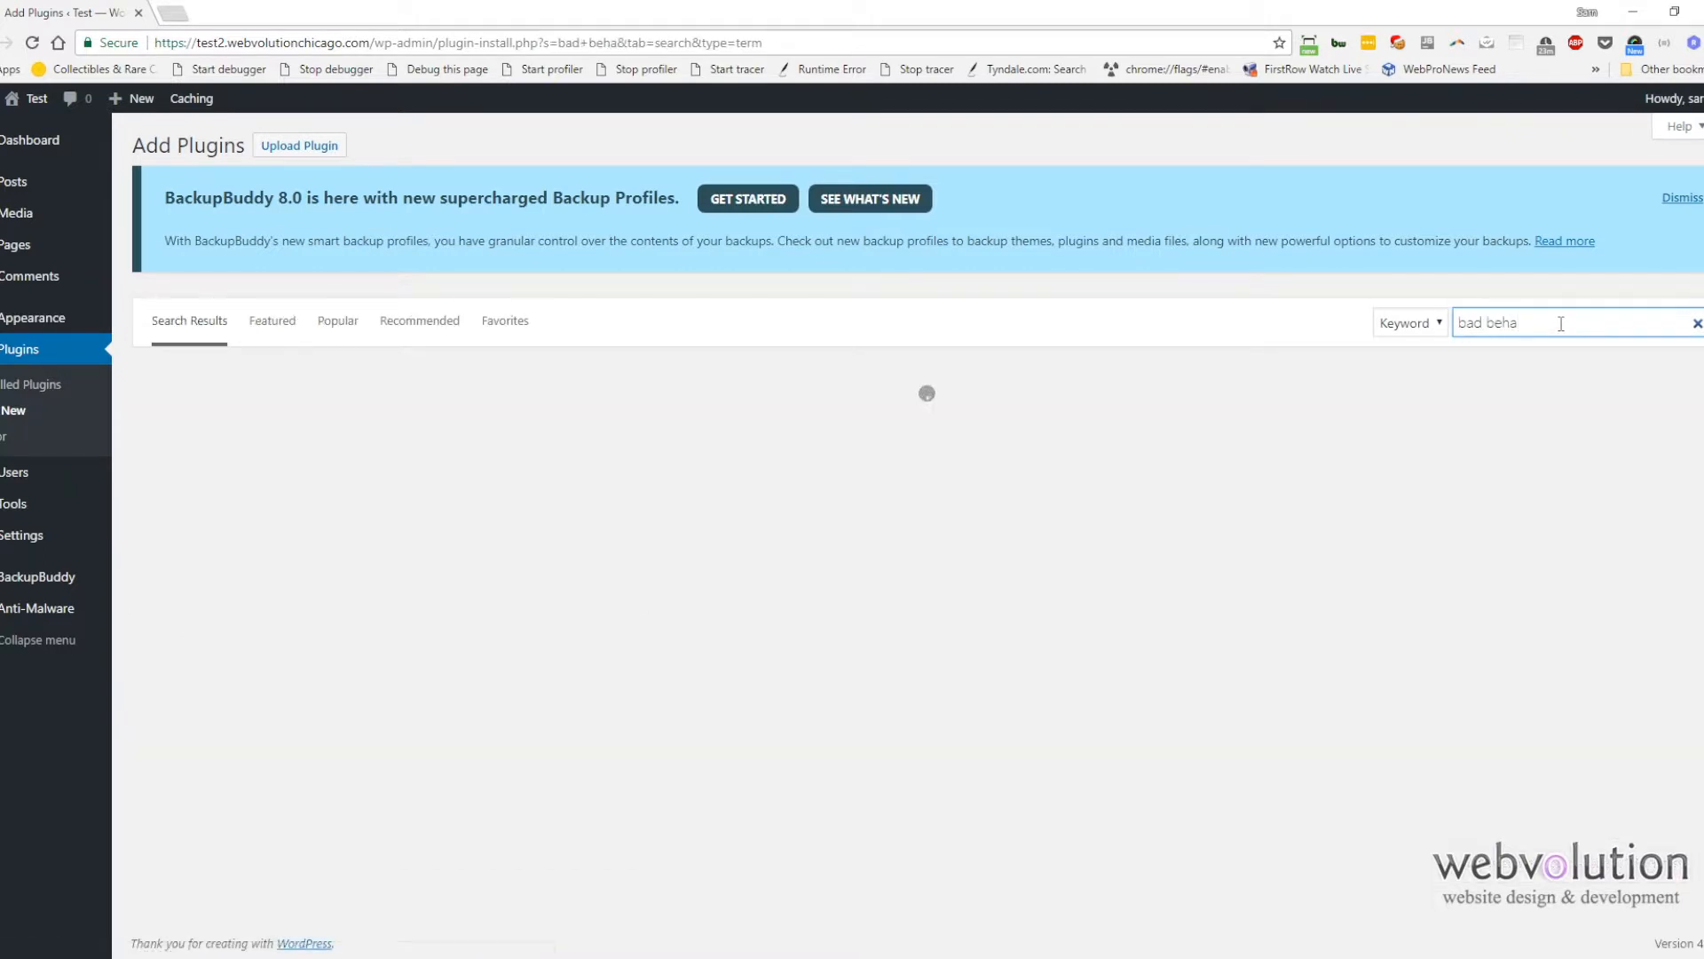
{"action": "type", "text": "vior"}
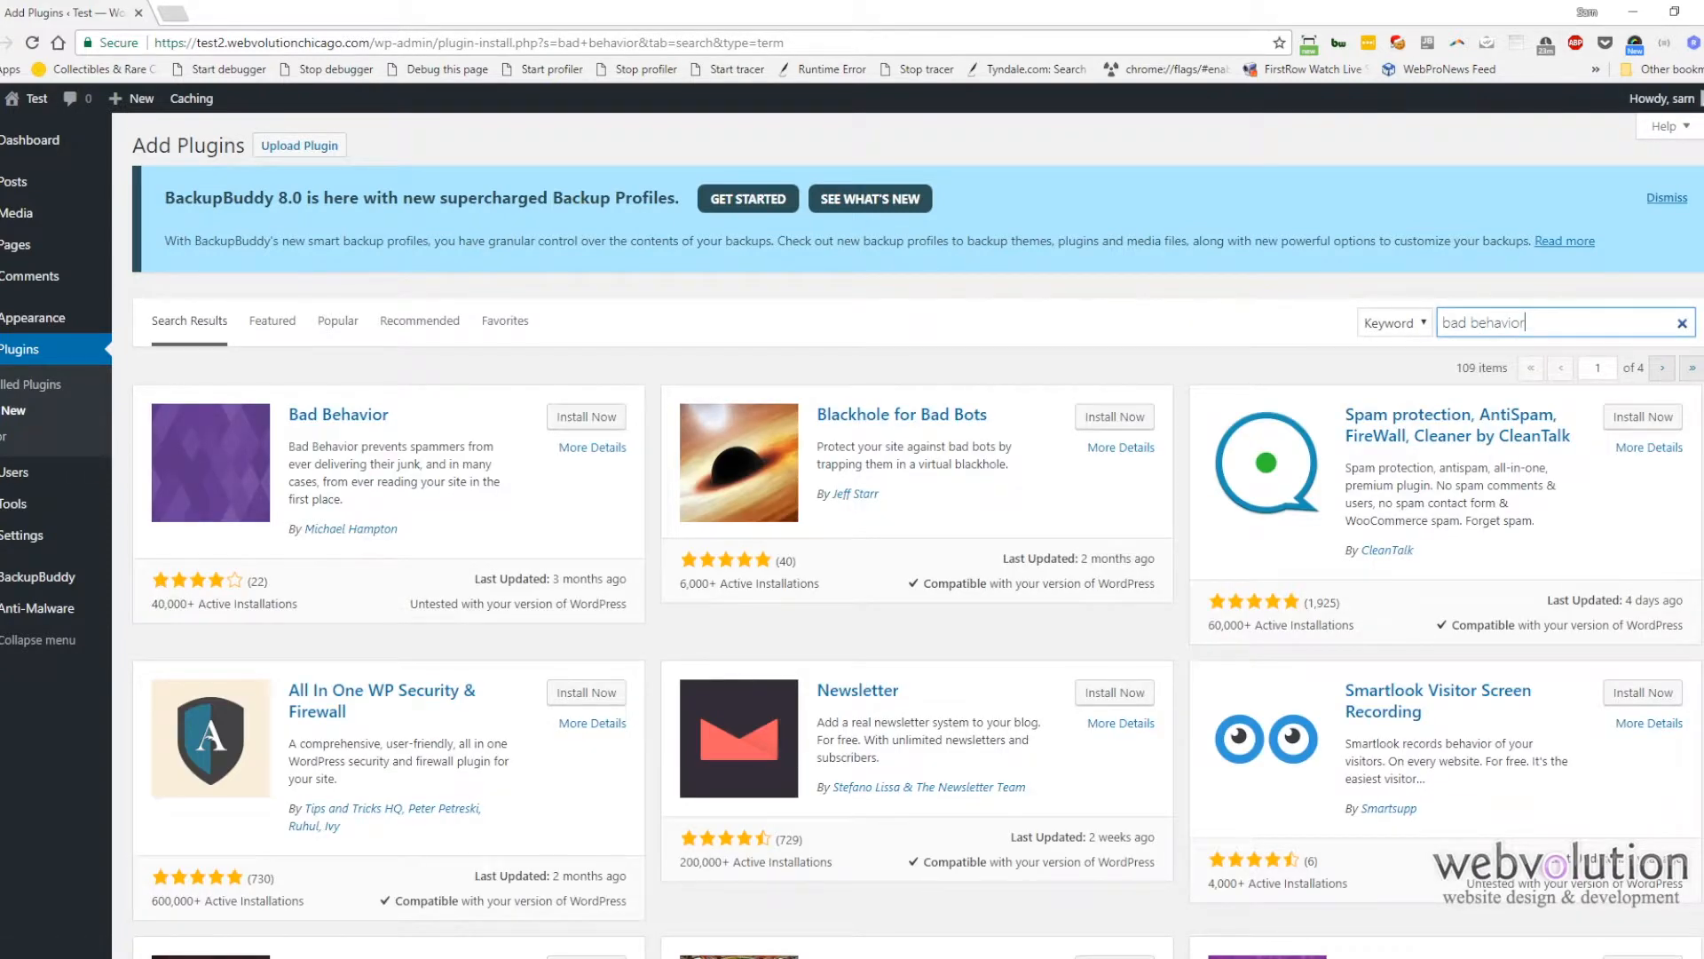
{"action": "left_click", "coordinate": [613, 424]}
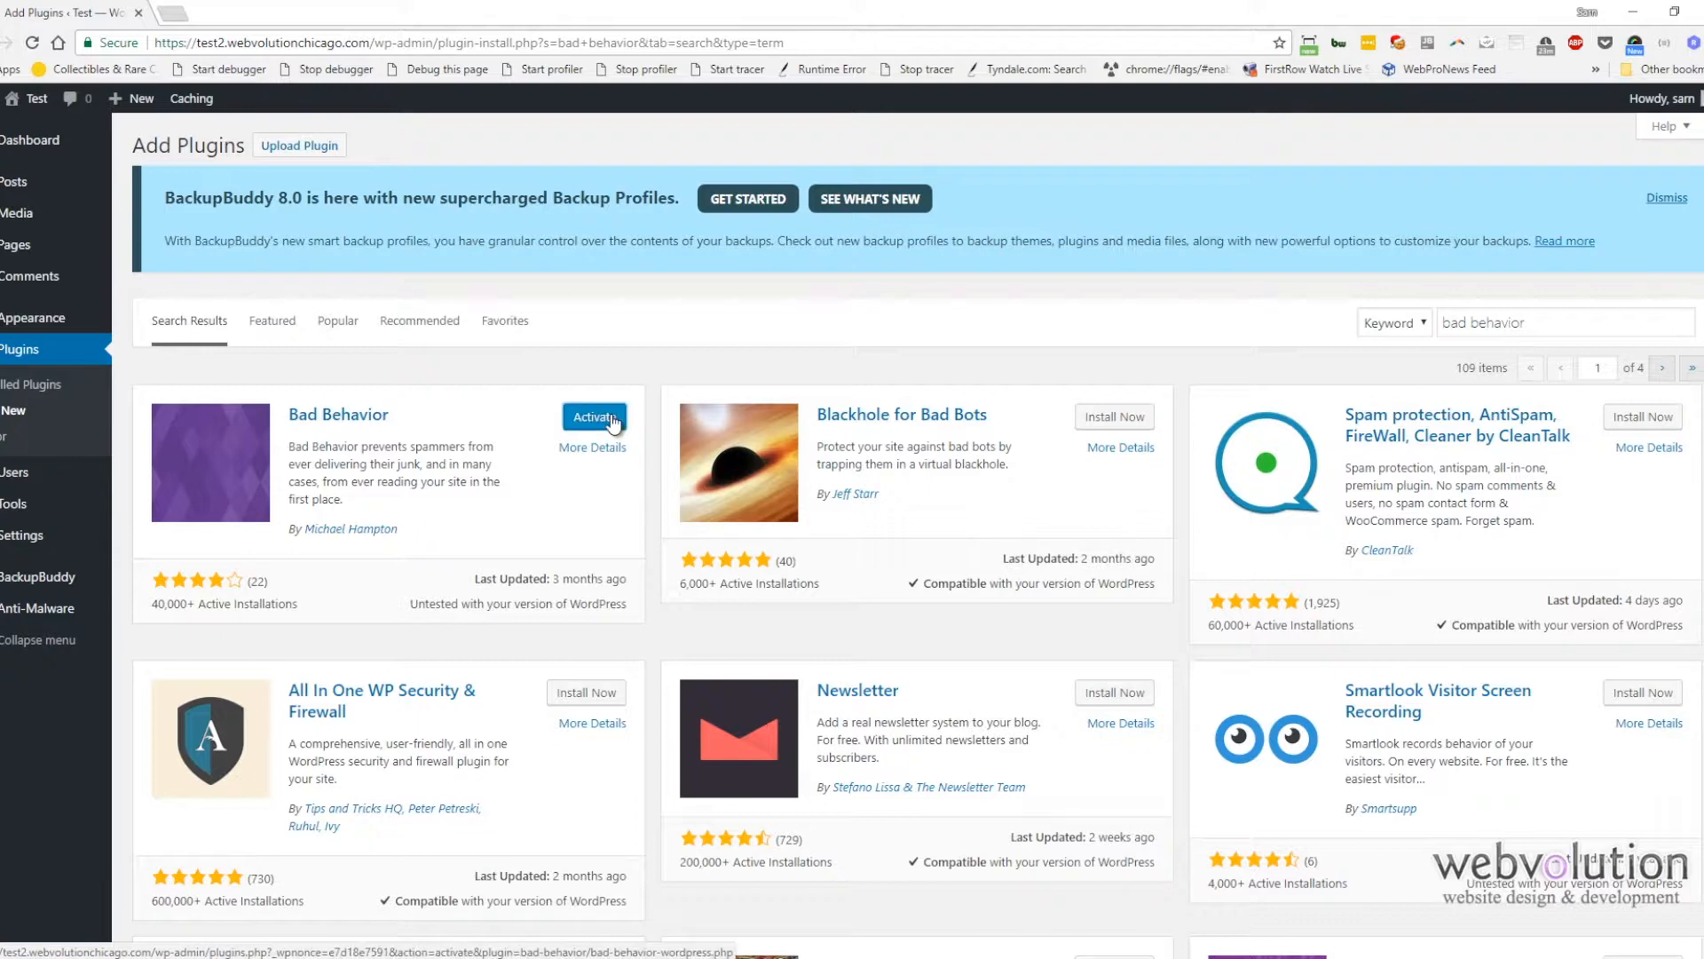
{"action": "left_click", "coordinate": [597, 419]}
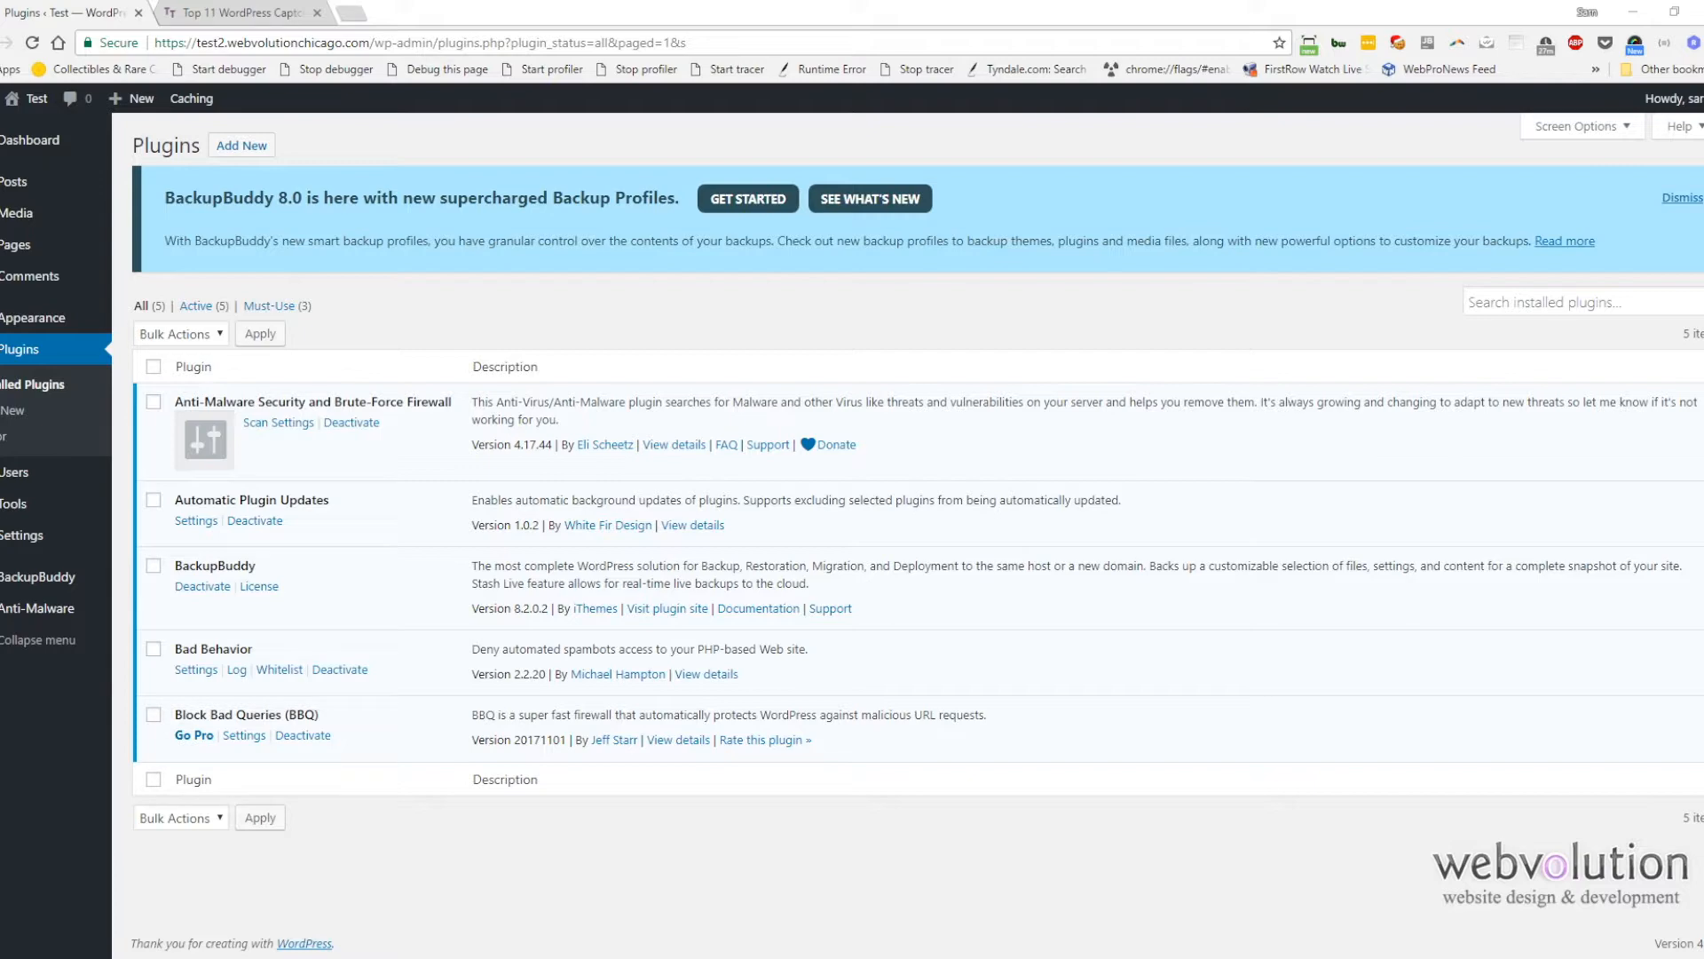
Step: Search new plugins for "math captcha", then install and activate the Math Captcha plugin
{"action": "left_click", "coordinate": [253, 151]}
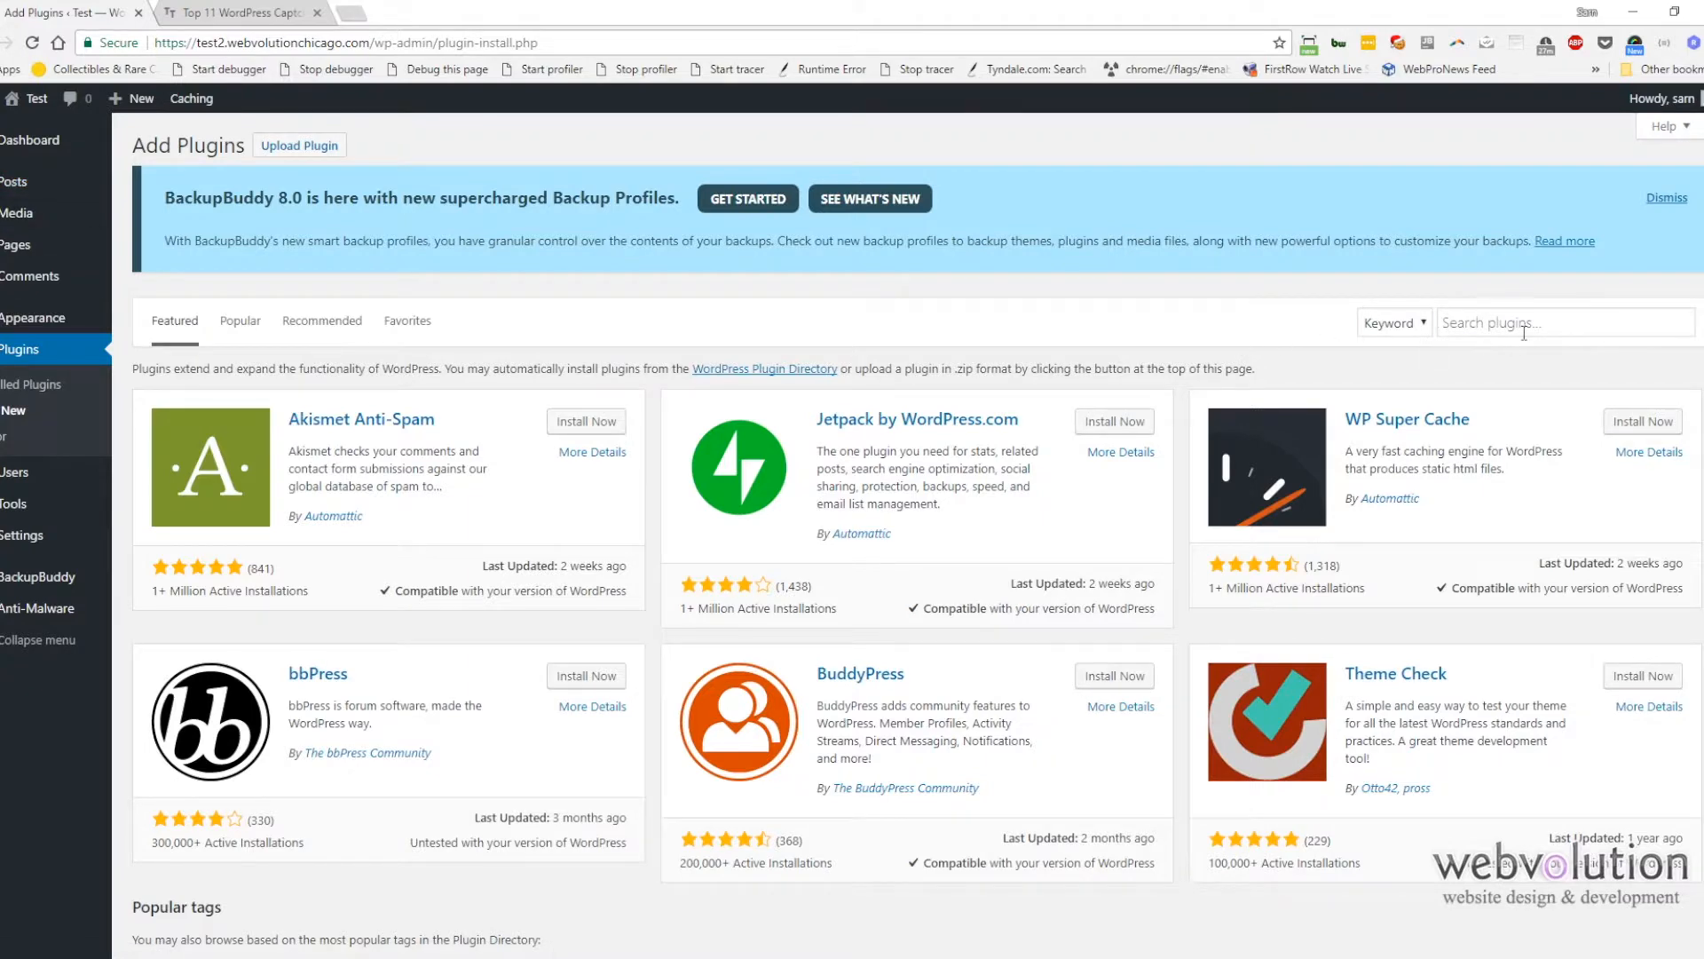
{"action": "left_click", "coordinate": [1524, 333]}
{"action": "type", "text": "math captcha"}
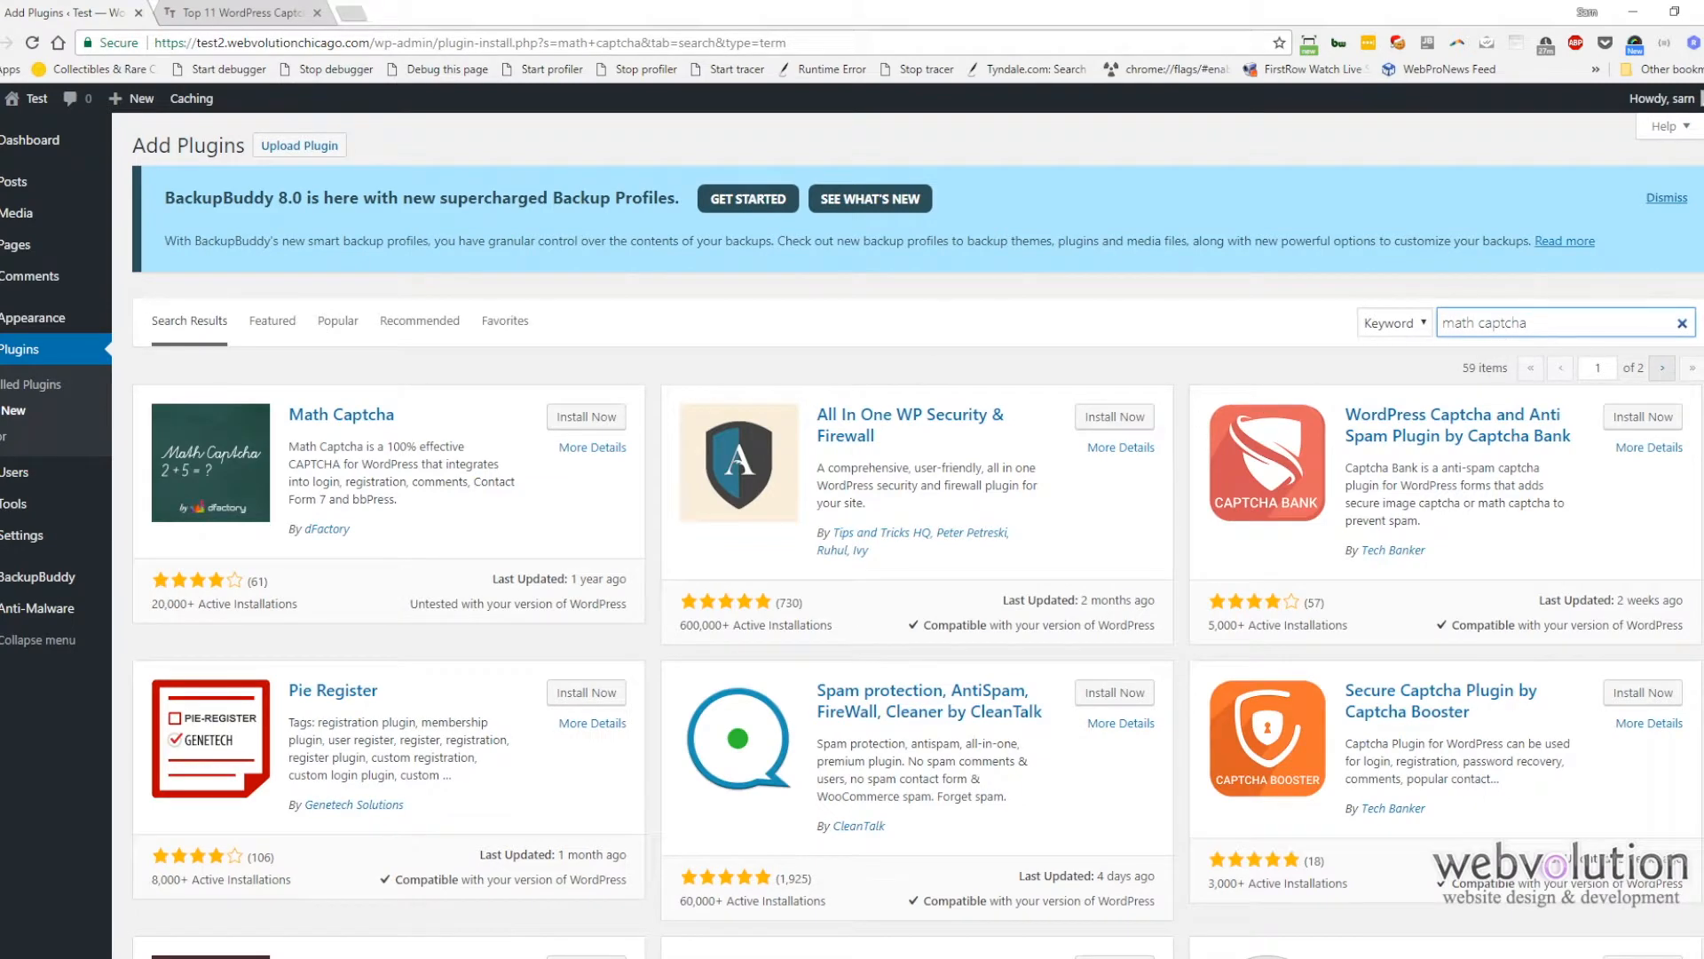
{"action": "left_click", "coordinate": [317, 12]}
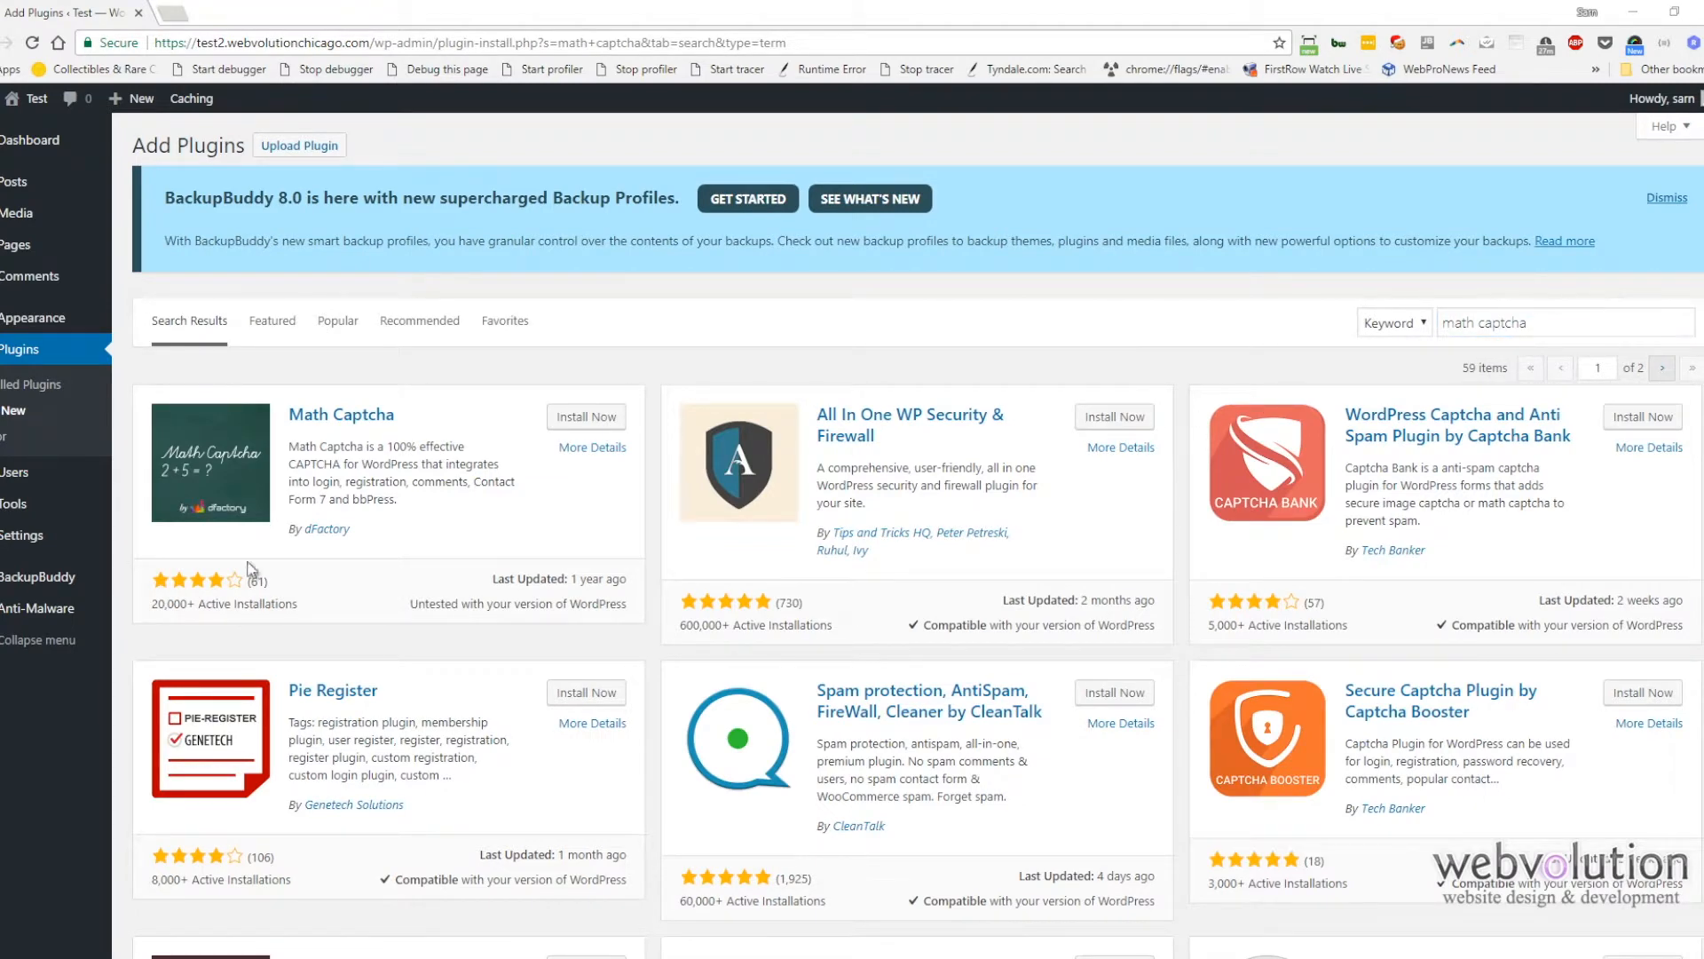
{"action": "left_click", "coordinate": [566, 422]}
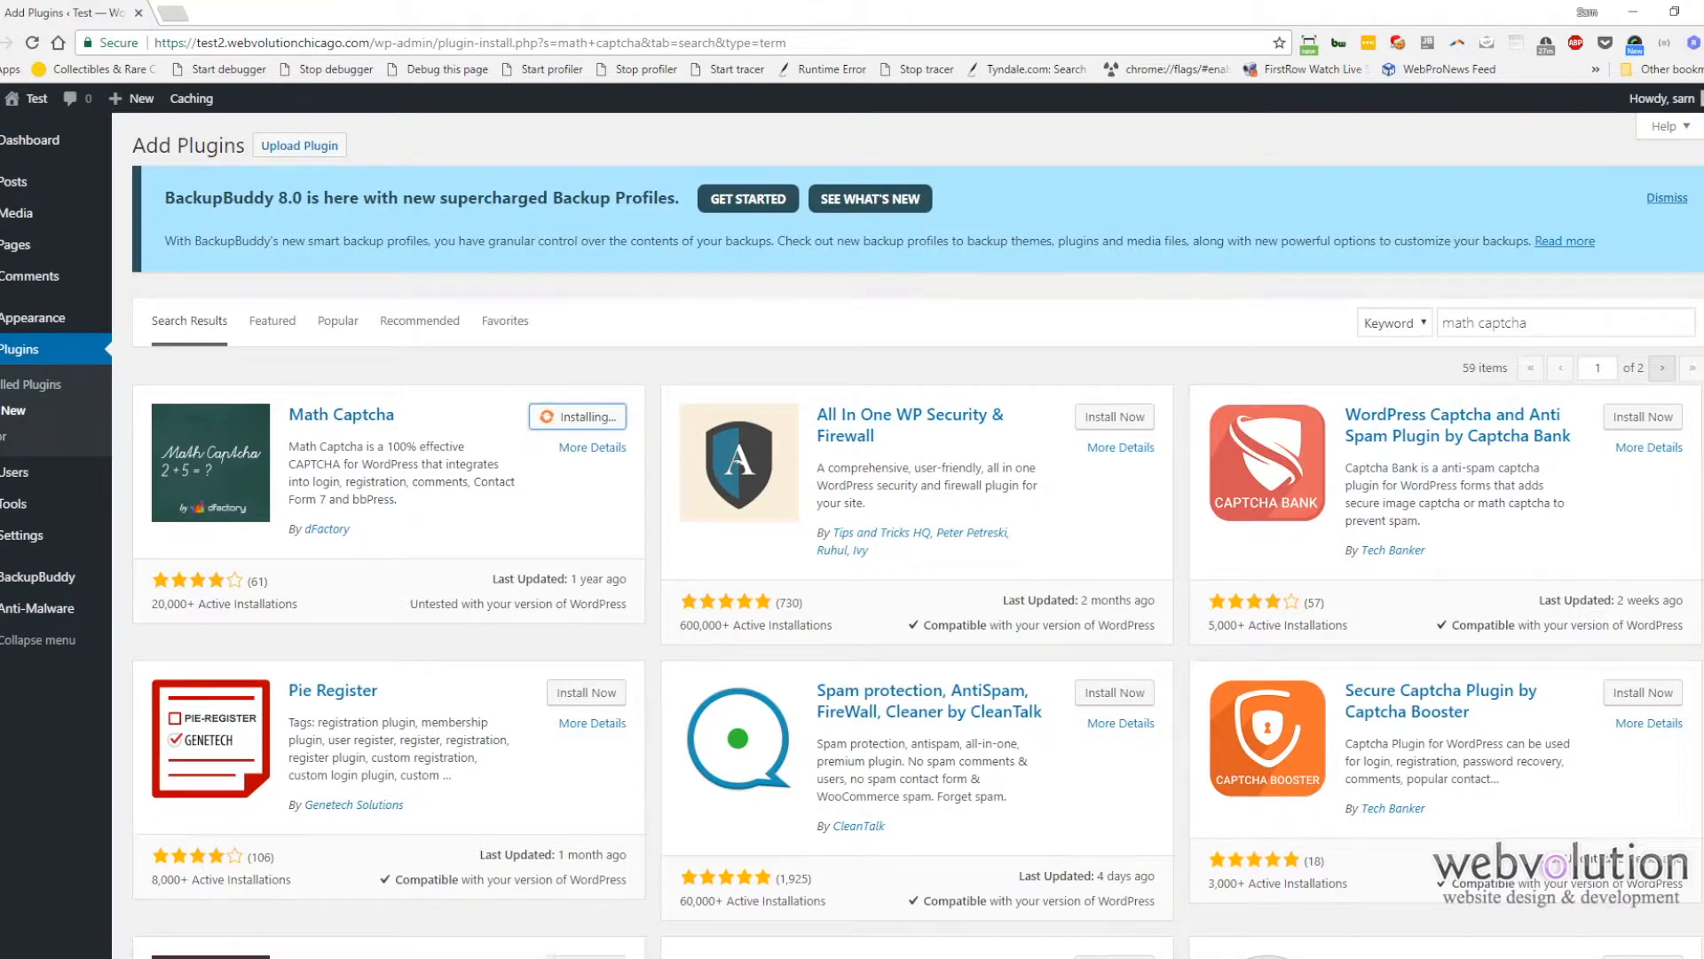
{"action": "left_click", "coordinate": [594, 424]}
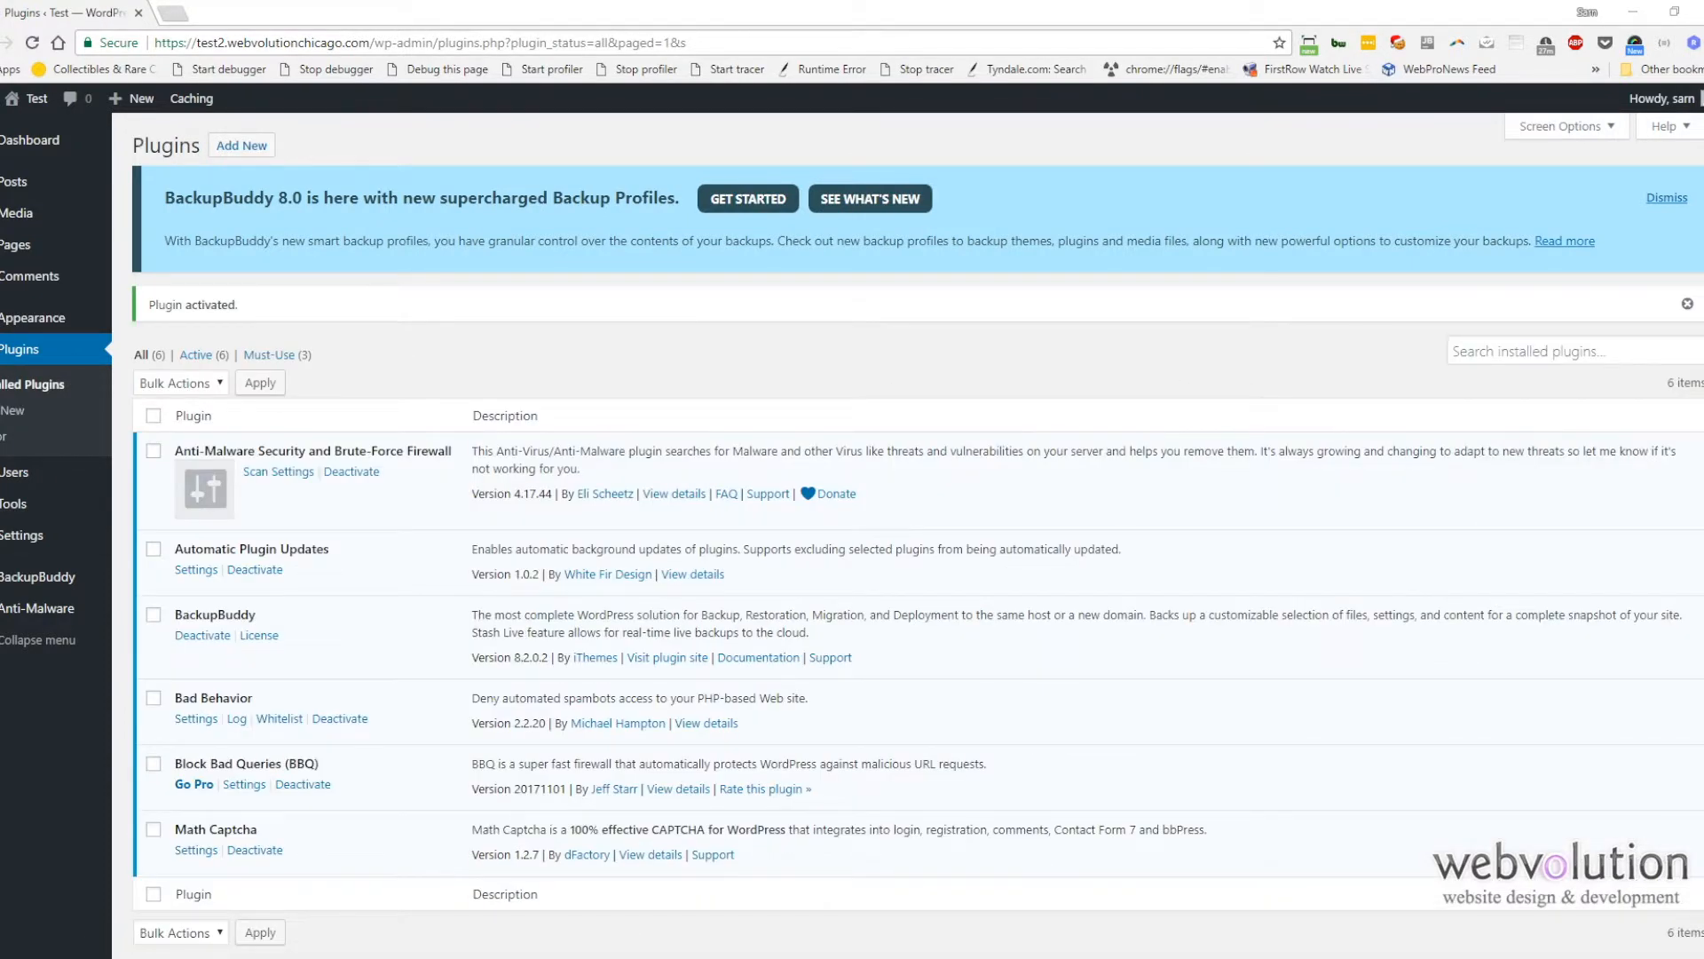
Step: Open Math Captcha's settings, enable the captcha on the login form, and save the changes
{"action": "left_click", "coordinate": [196, 849]}
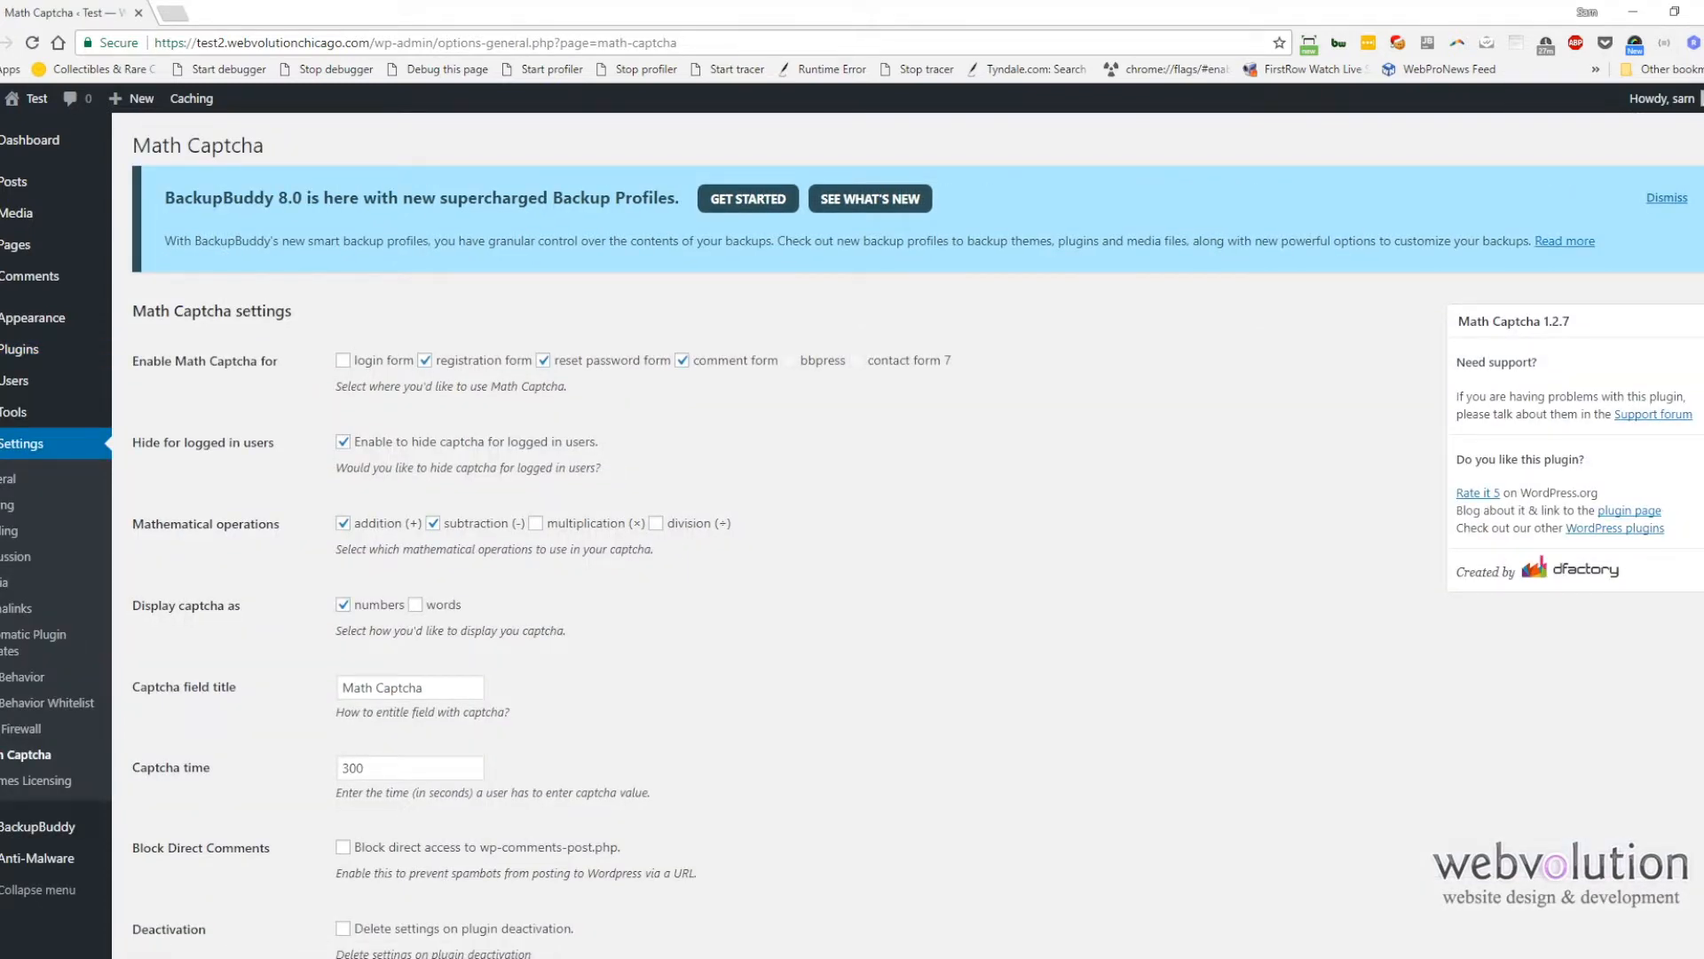
{"action": "left_click", "coordinate": [342, 361]}
{"action": "scroll", "coordinate": [349, 477], "scroll_direction": "down", "scroll_amount": 2}
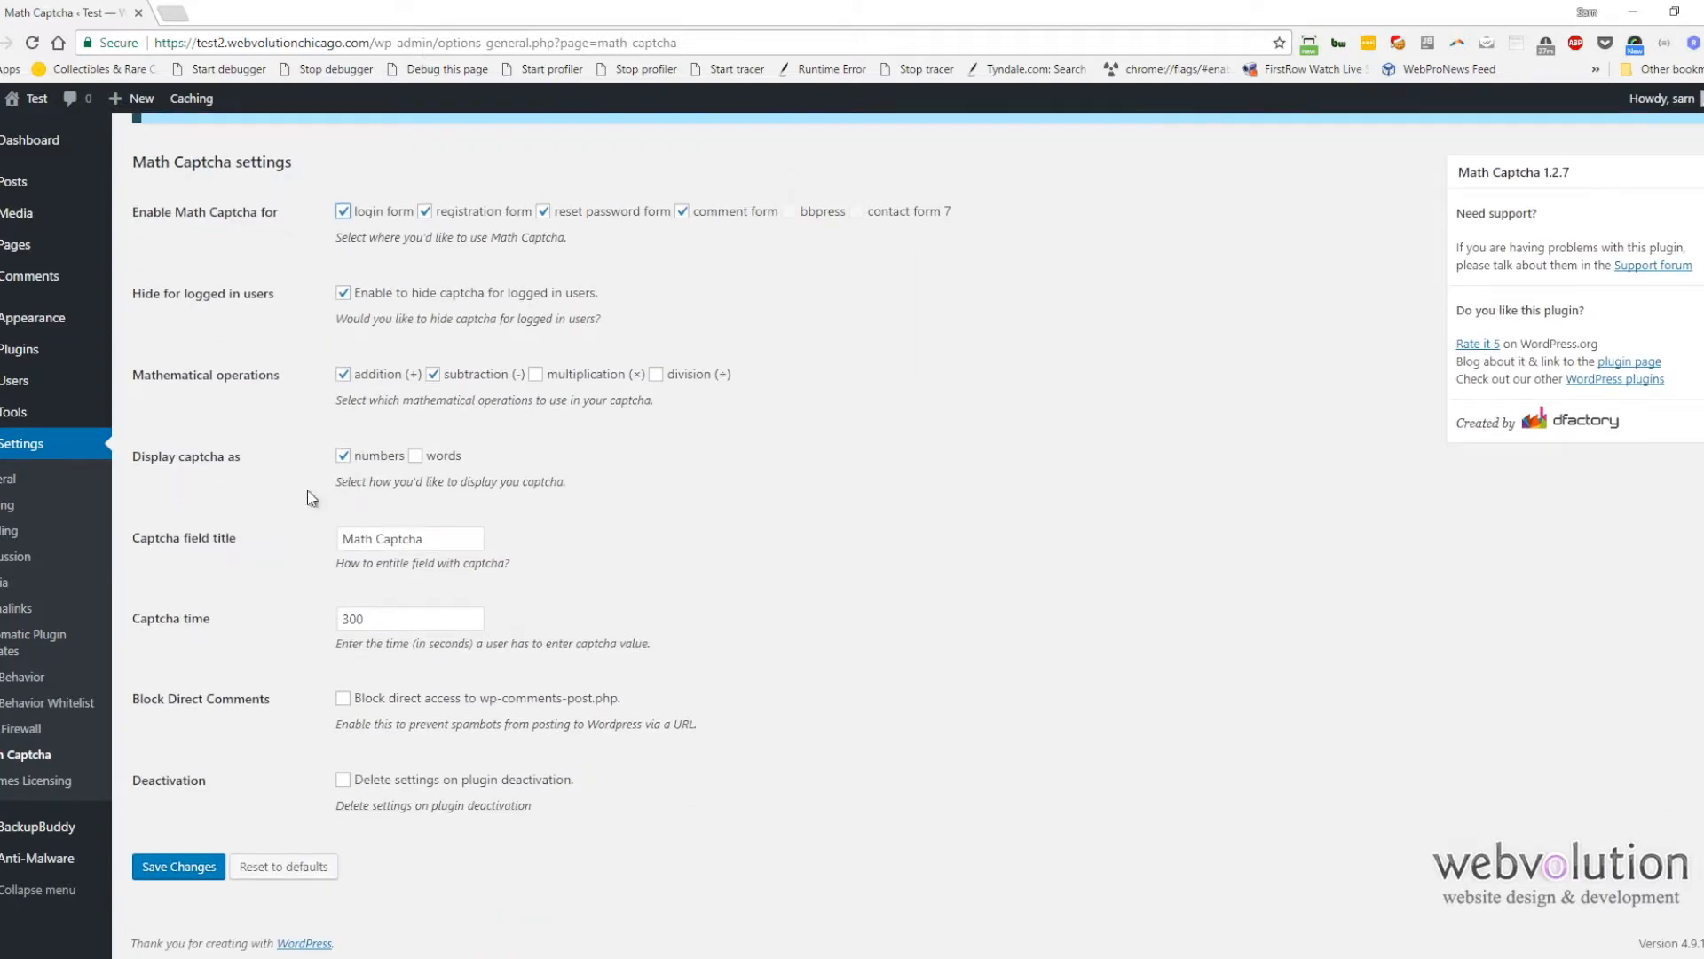
{"action": "left_click", "coordinate": [200, 860]}
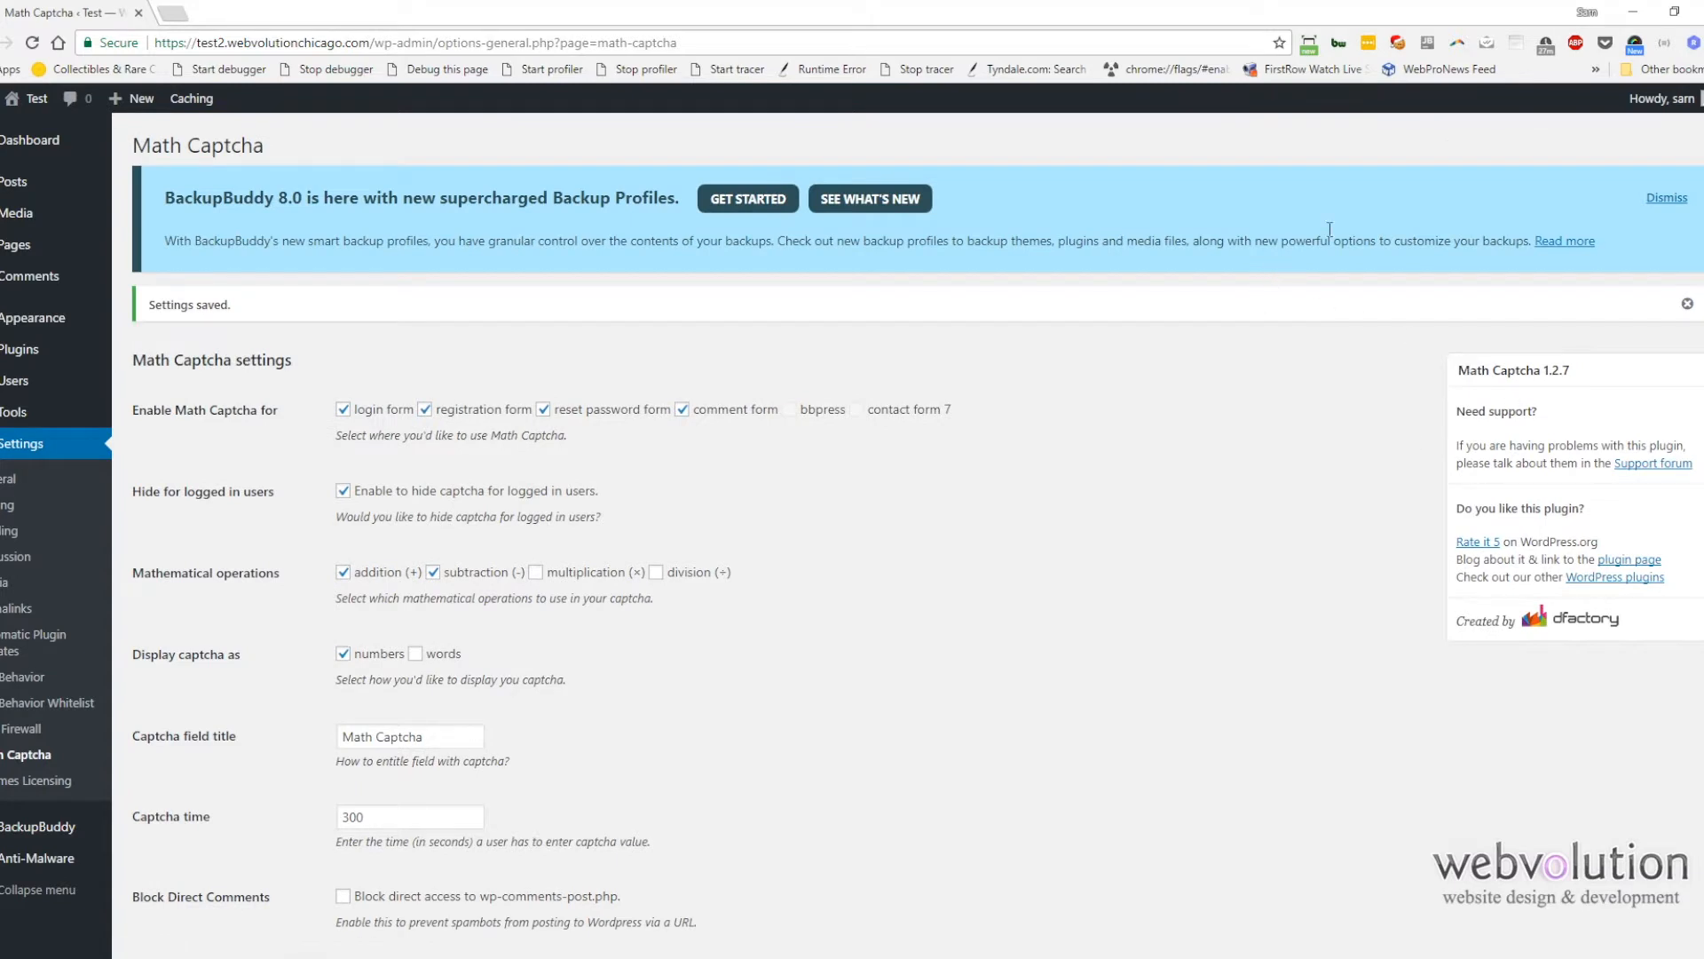
Step: Reopen Math Captcha settings, enable displaying the captcha as words as well as numbers, and save
{"action": "mouse_move", "coordinate": [1672, 100]}
{"action": "left_click", "coordinate": [1609, 190]}
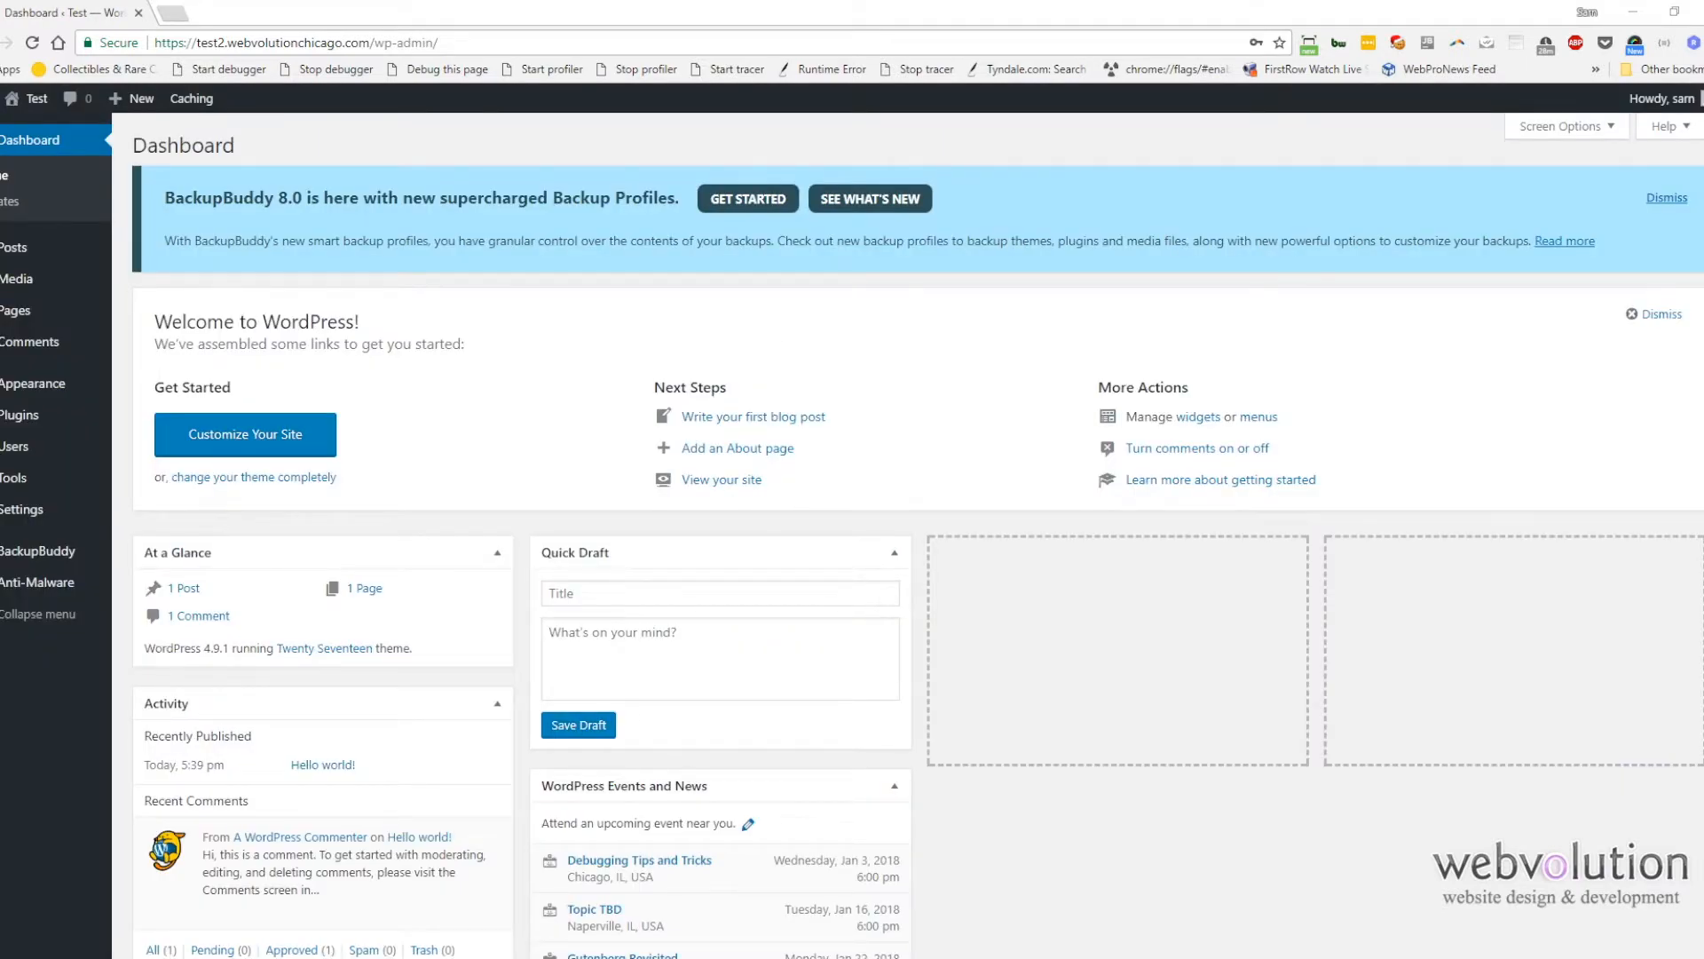
{"action": "mouse_move", "coordinate": [29, 487]}
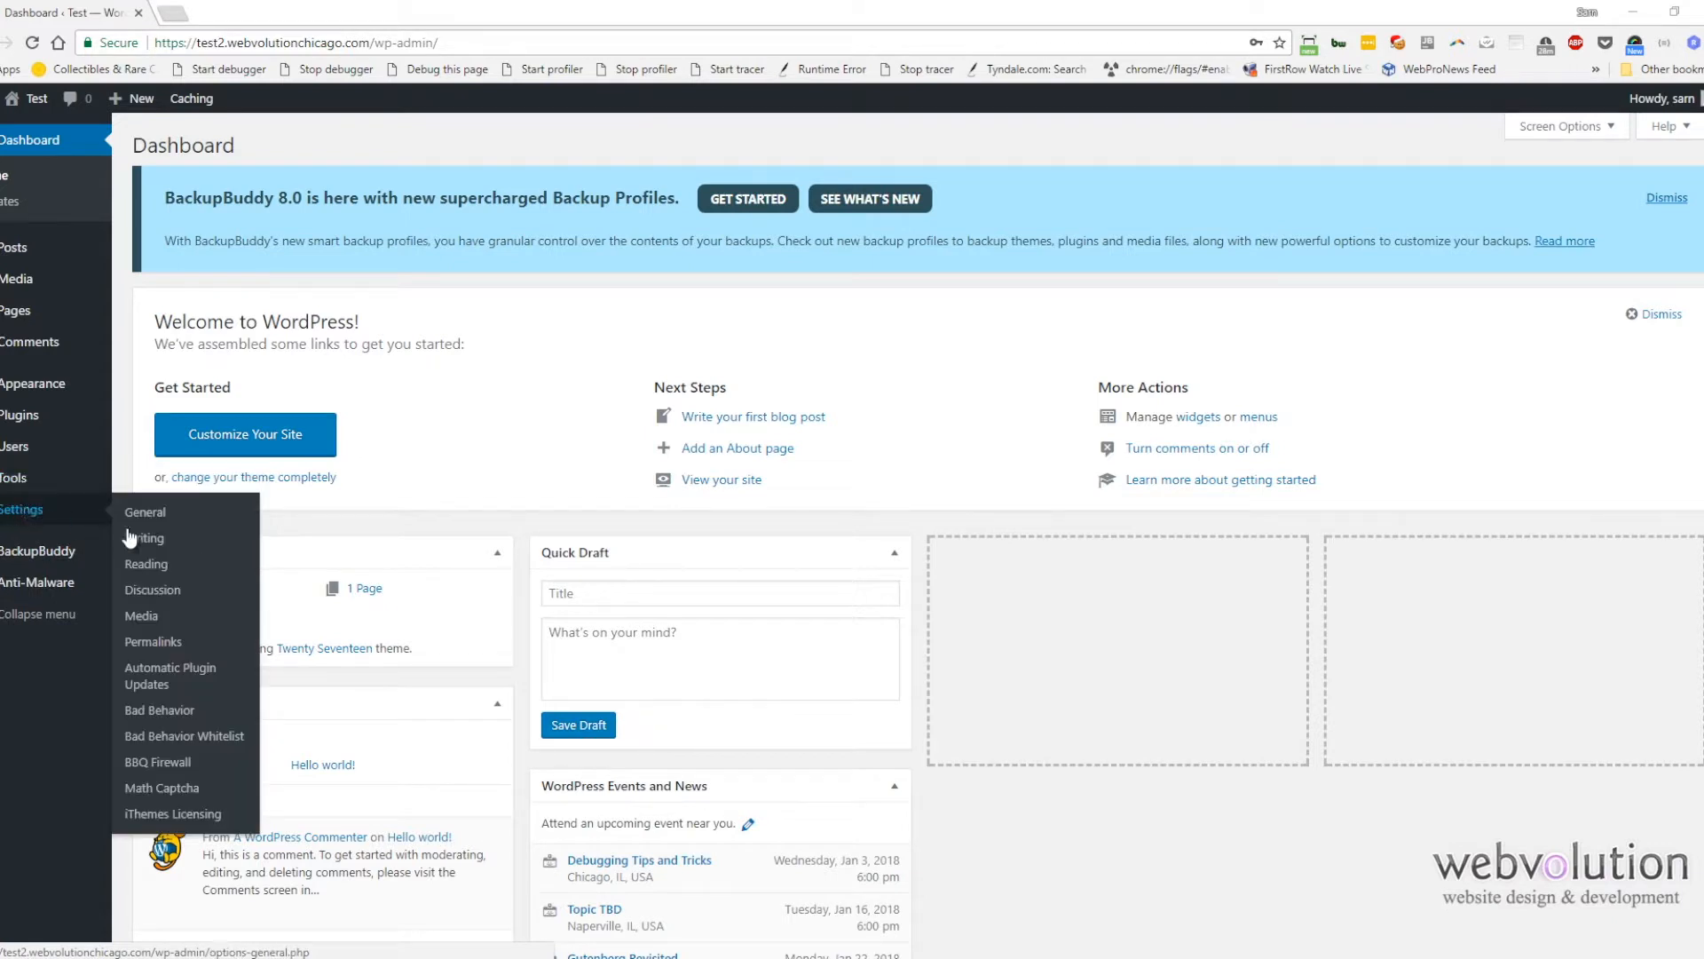
{"action": "left_click", "coordinate": [151, 787]}
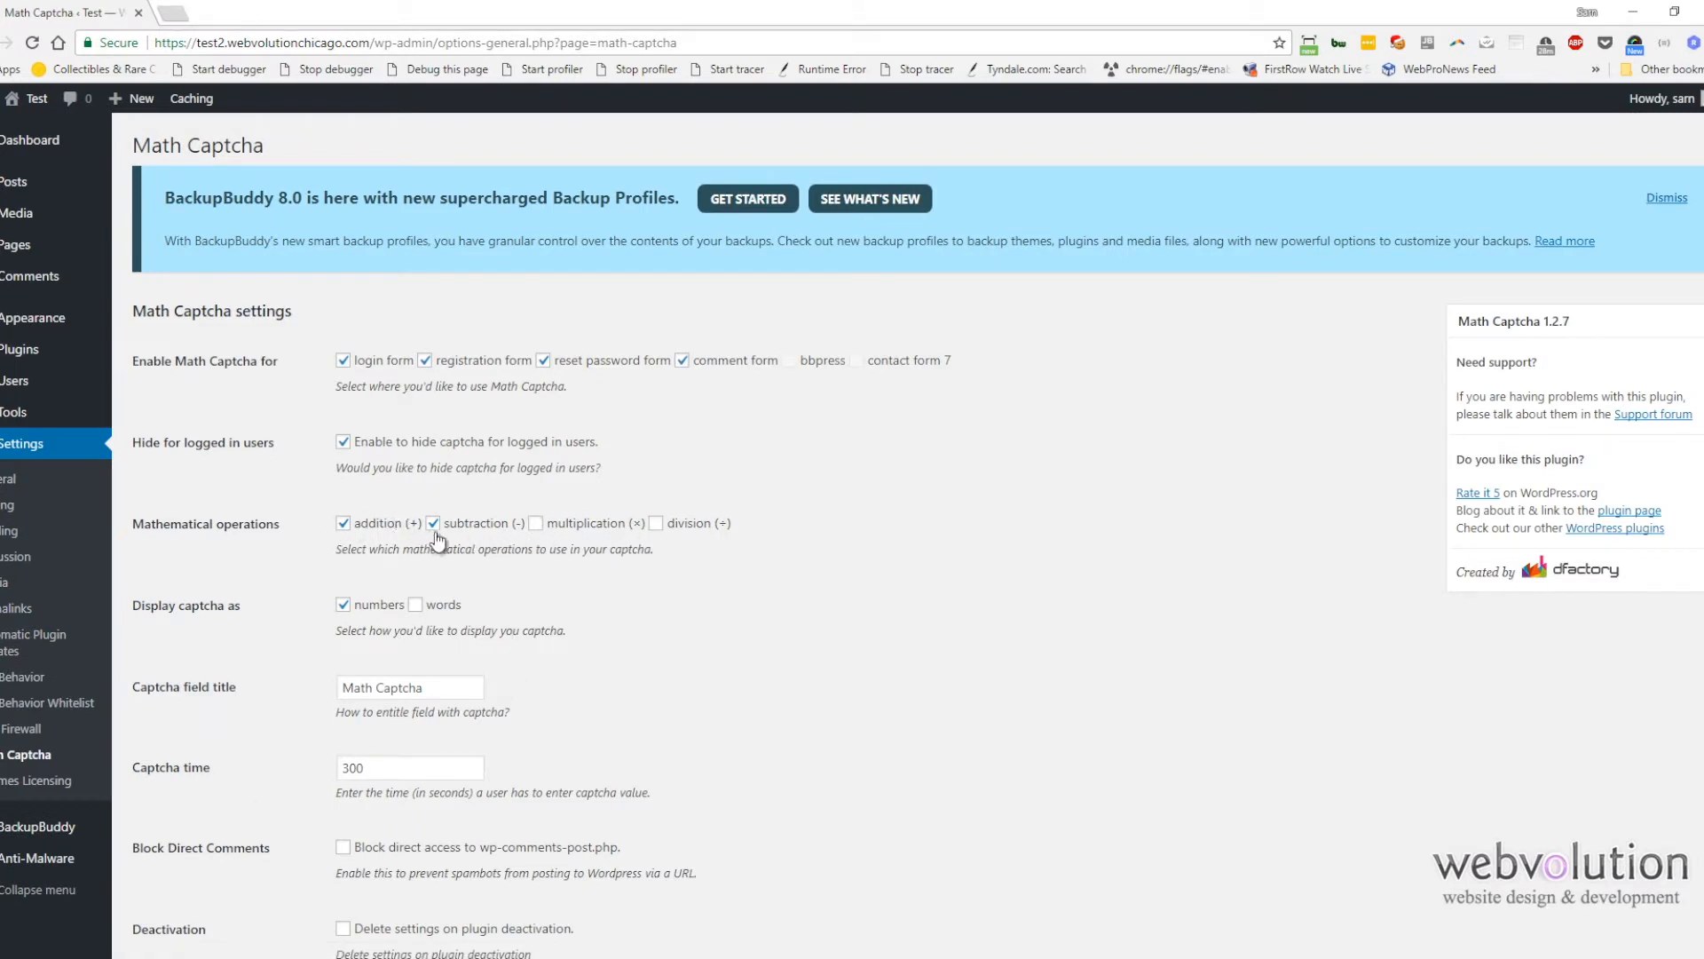
{"action": "left_click", "coordinate": [430, 608]}
{"action": "scroll", "coordinate": [226, 782], "scroll_direction": "down", "scroll_amount": 2}
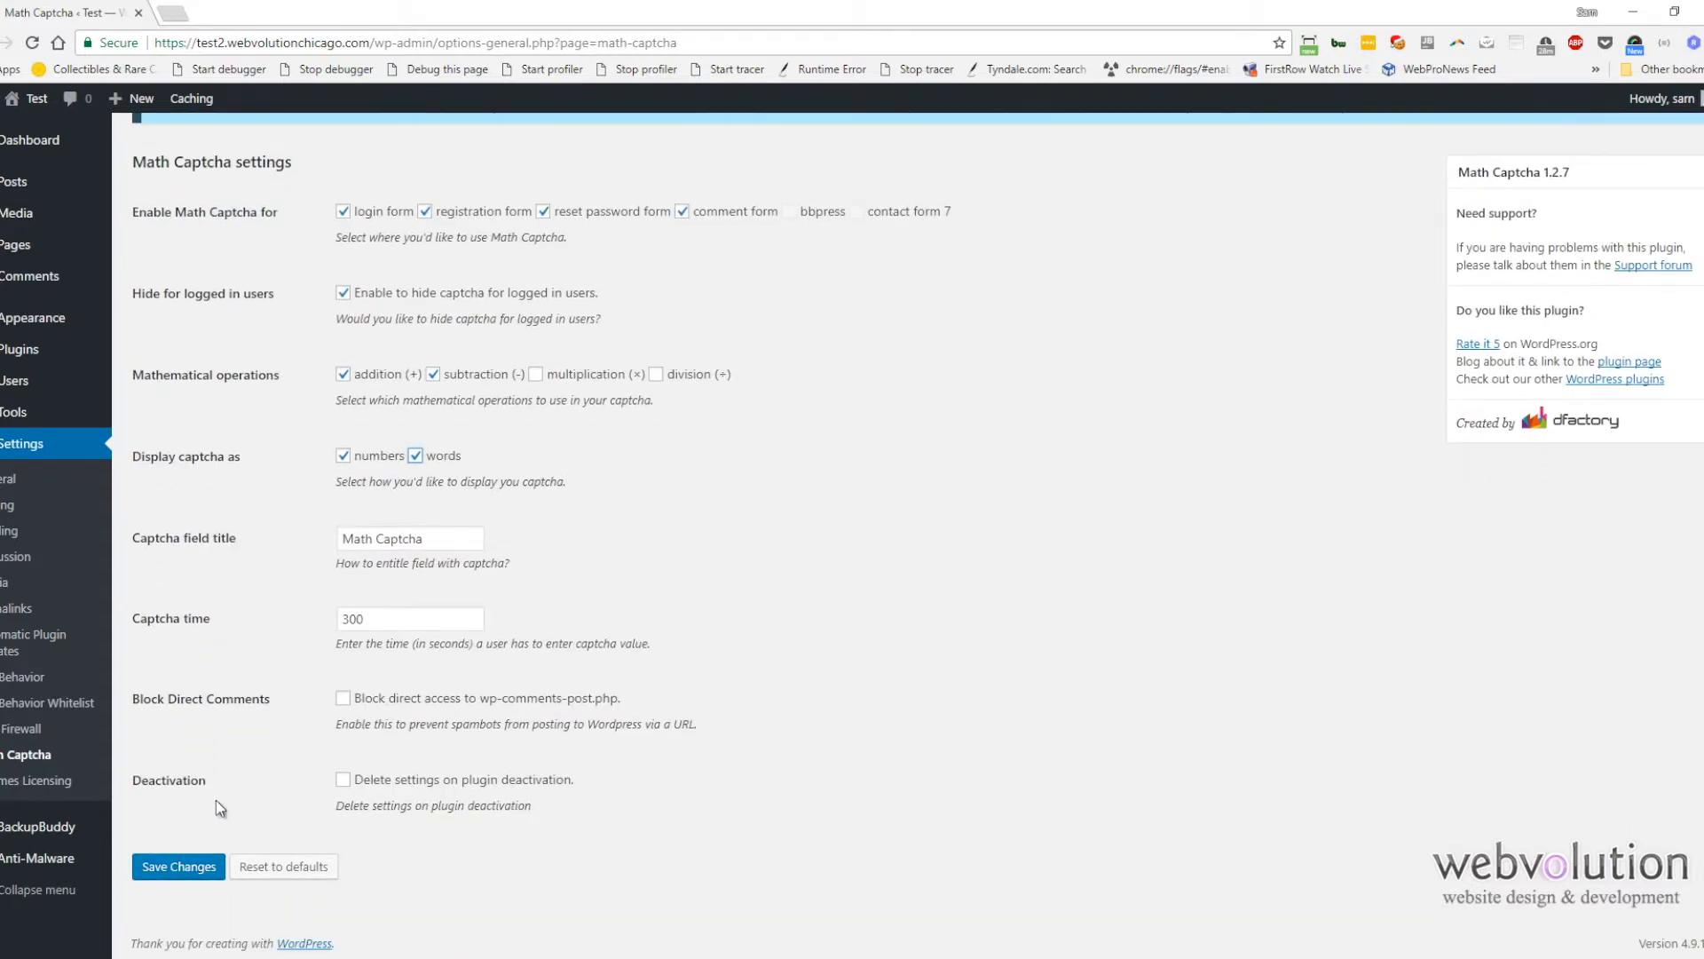
{"action": "left_click", "coordinate": [197, 874]}
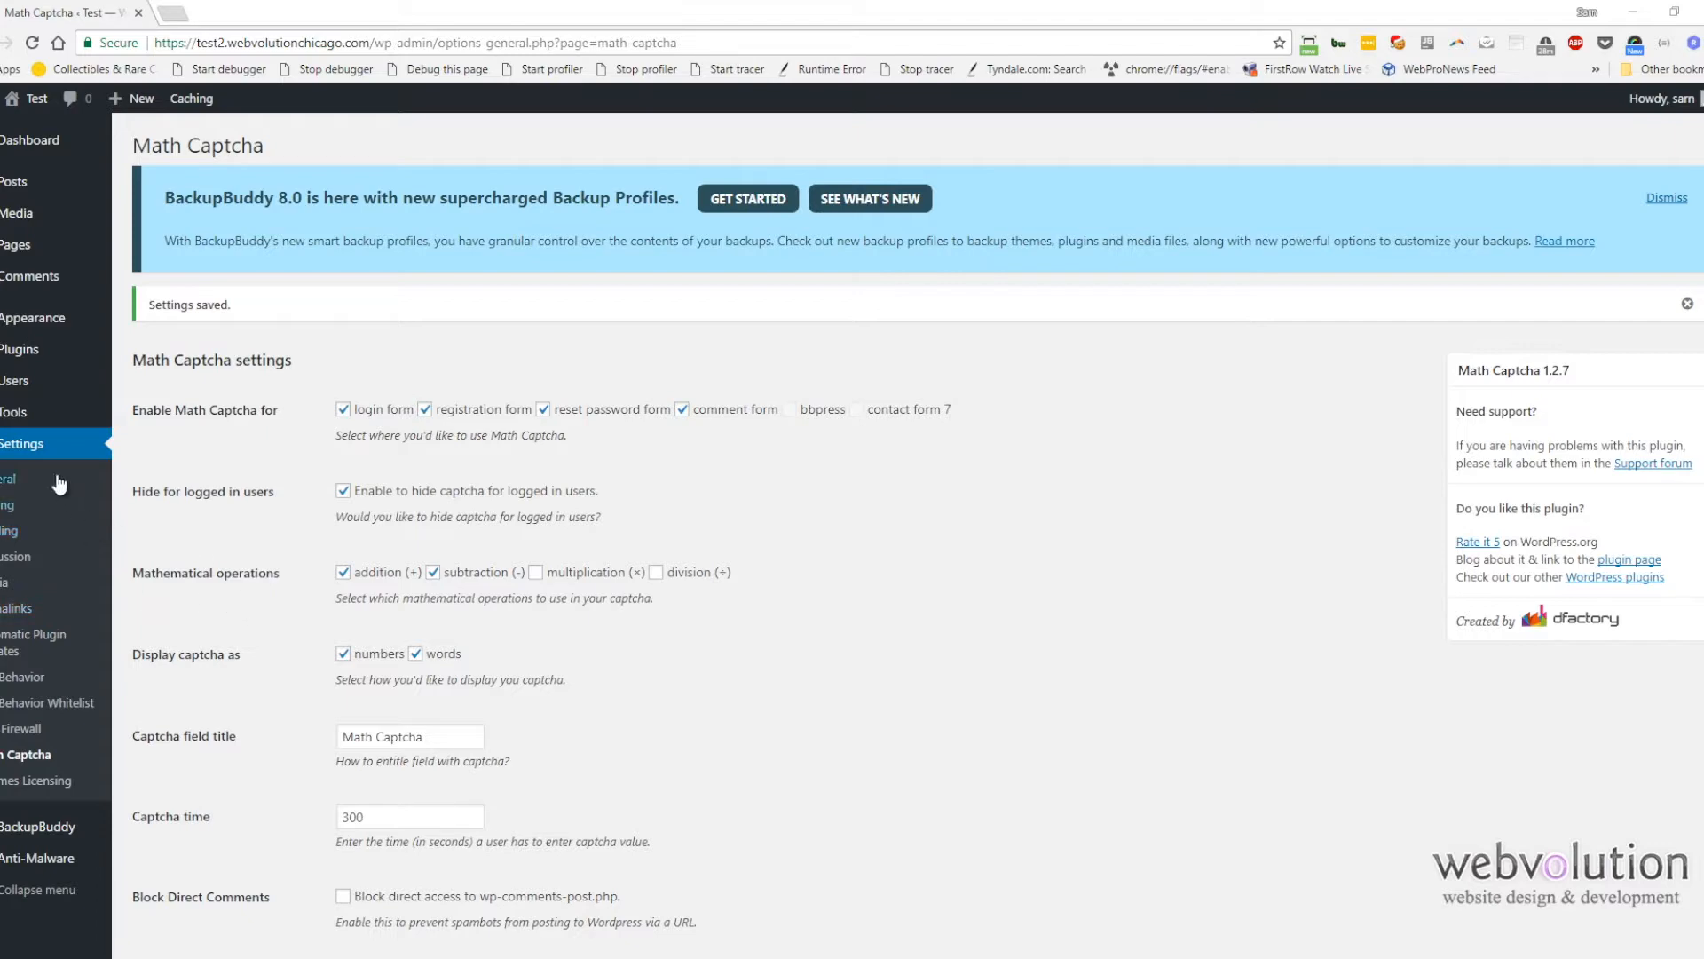
Step: Search new plugins for "itheme", then install and activate iThemes Security (formerly Better WP Security)
{"action": "mouse_move", "coordinate": [46, 348]}
{"action": "left_click", "coordinate": [145, 378]}
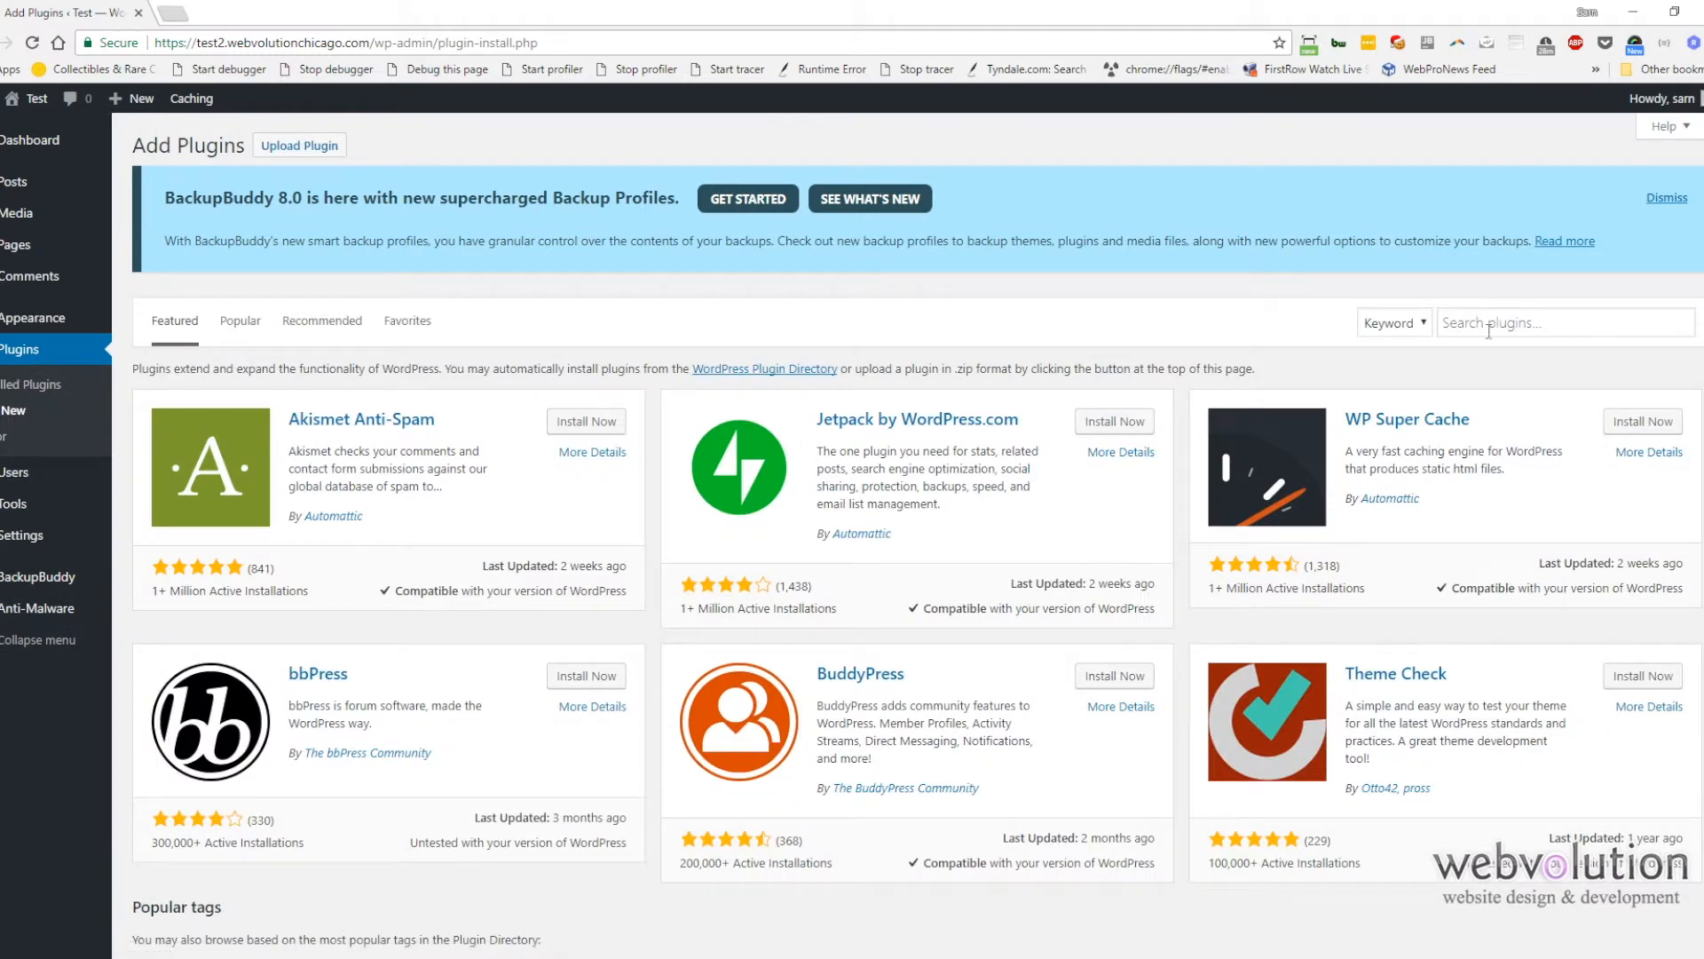
{"action": "left_click", "coordinate": [1485, 328]}
{"action": "type", "text": "itheme"}
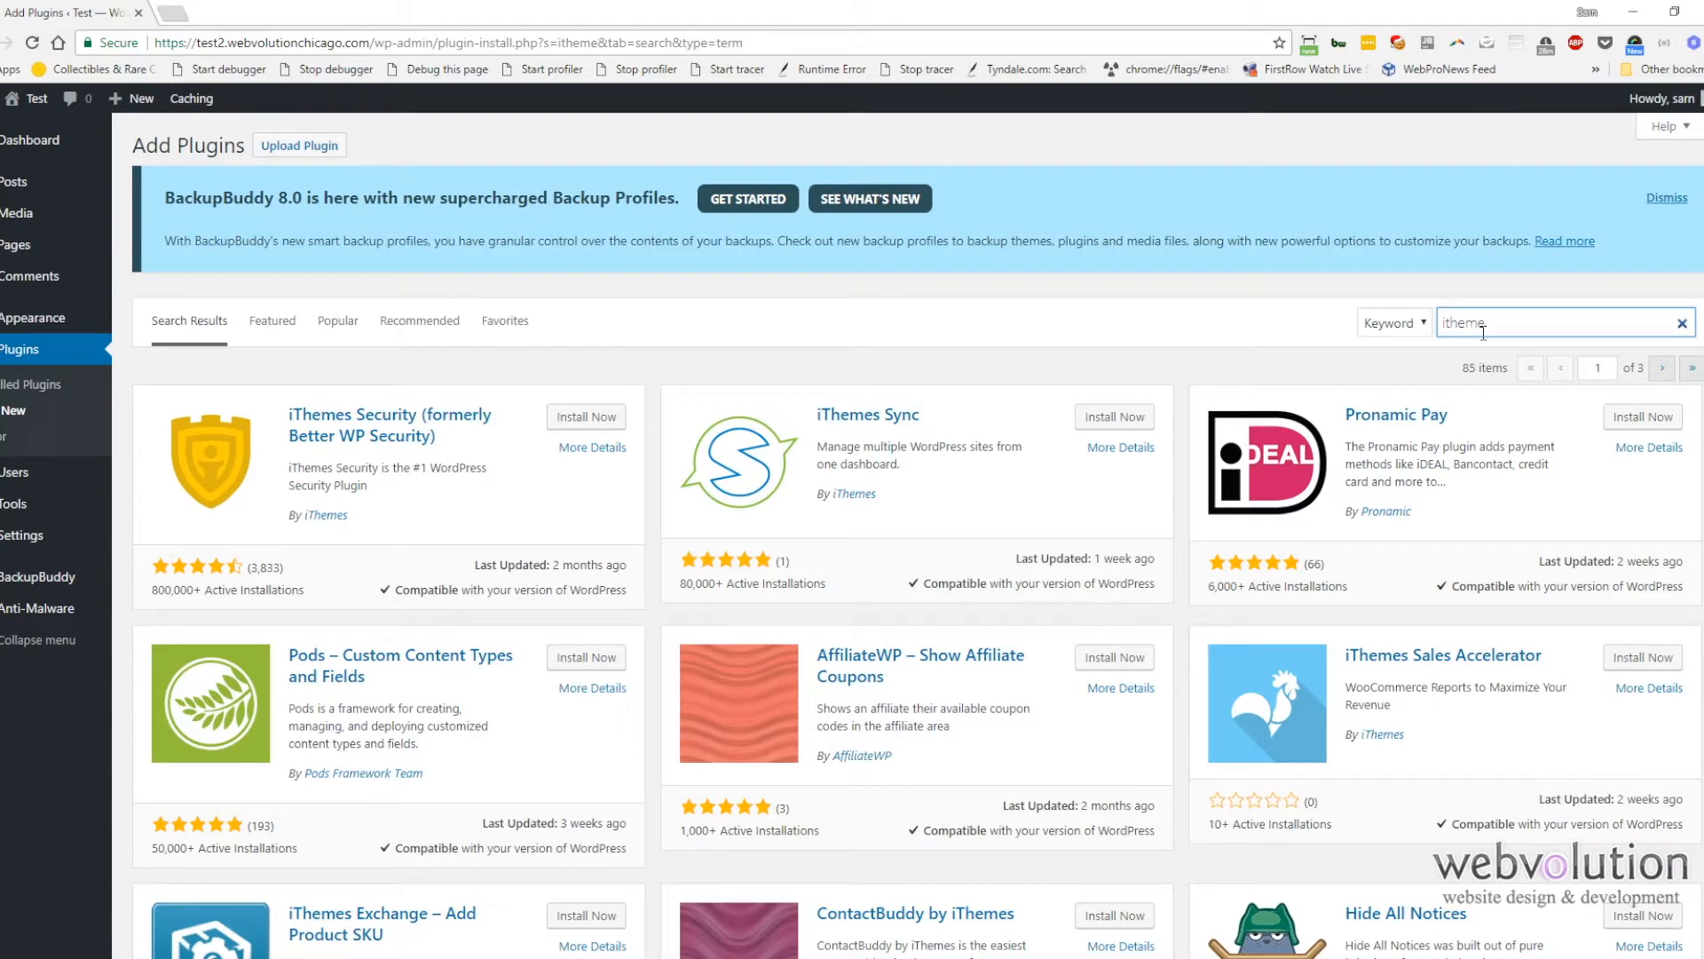
{"action": "left_click", "coordinate": [587, 424]}
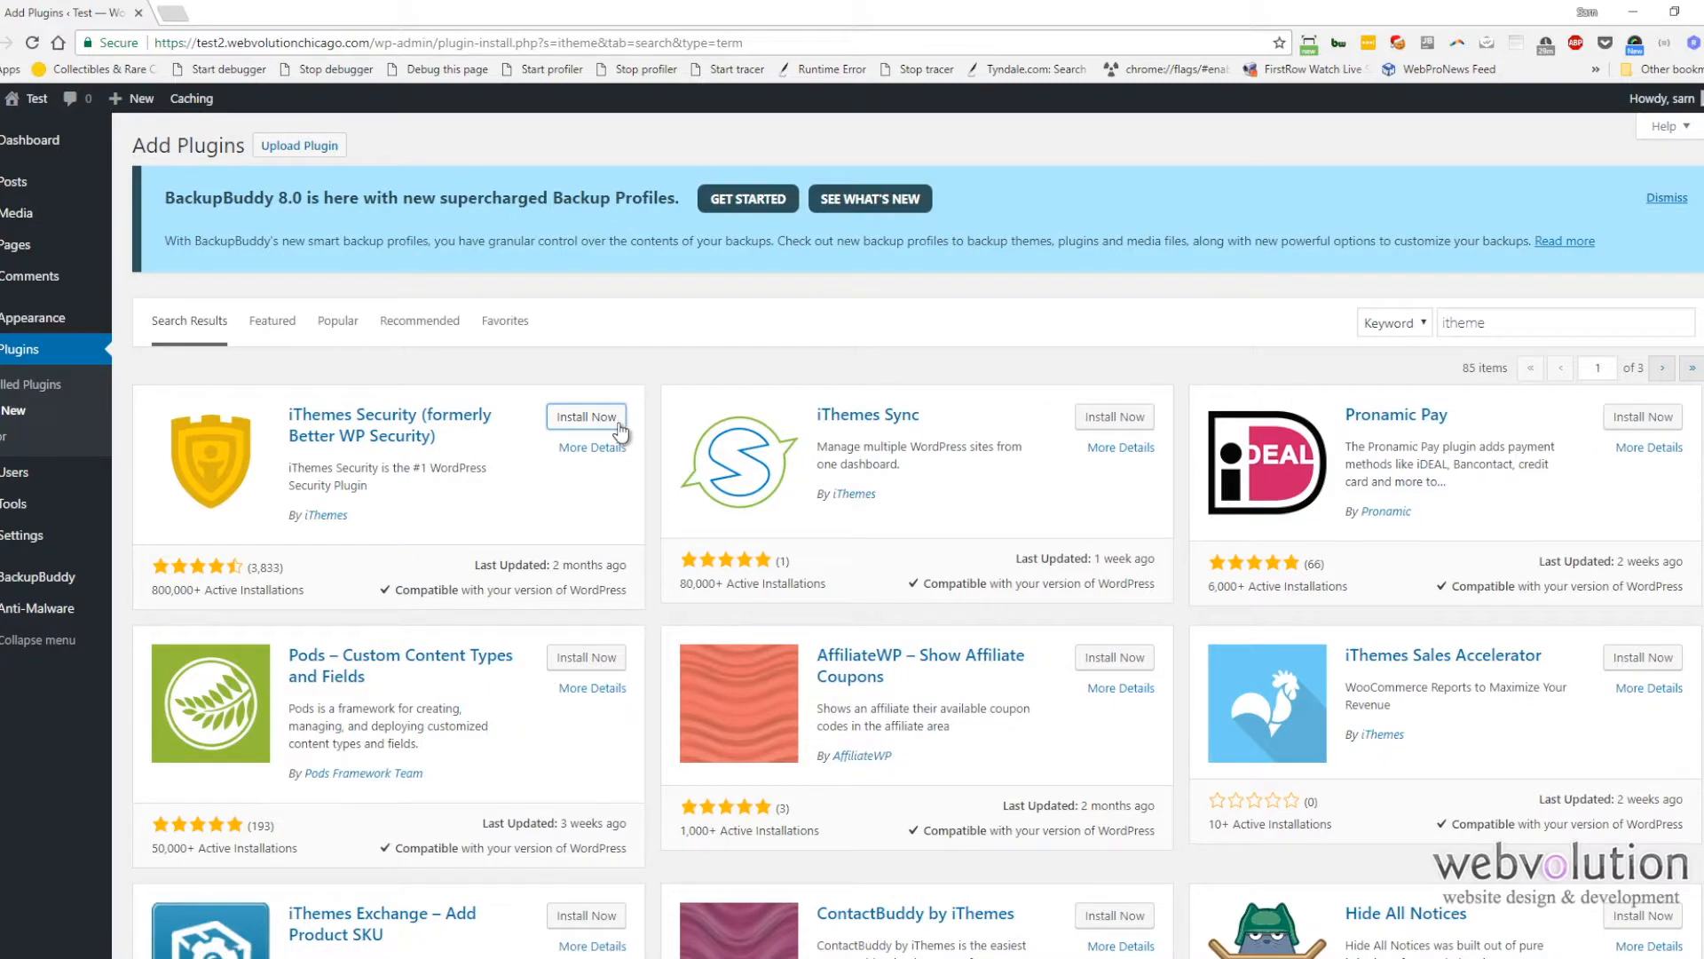
{"action": "left_click", "coordinate": [597, 419]}
{"action": "left_click", "coordinate": [590, 427]}
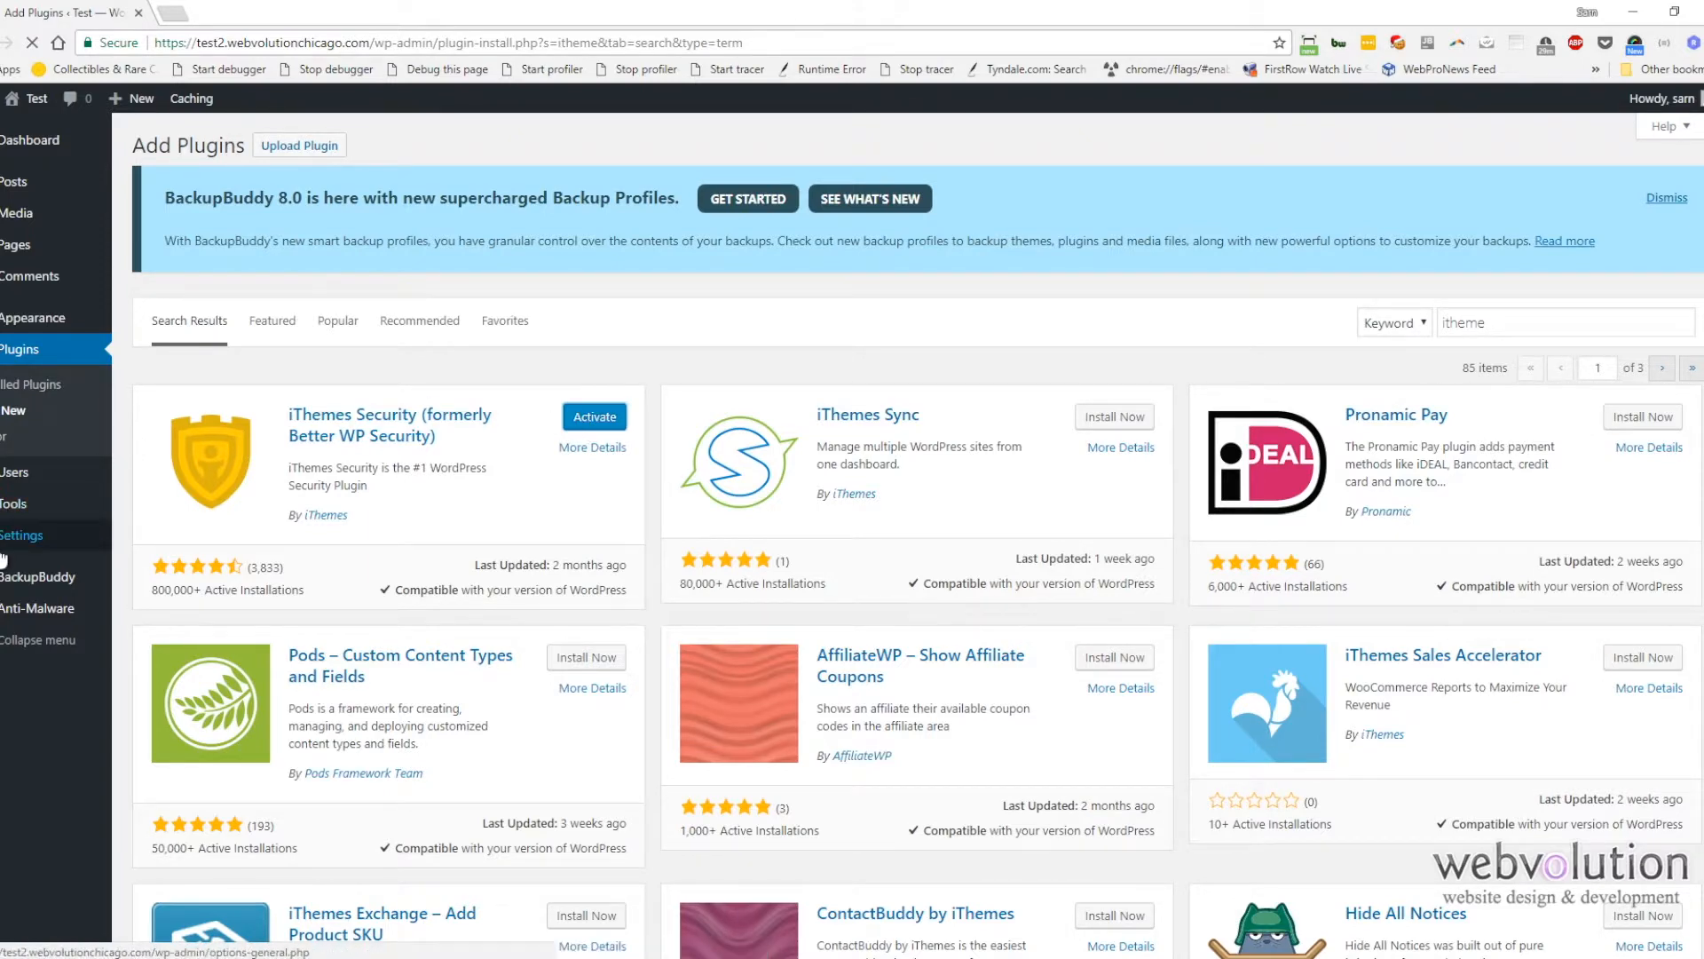
Step: Open iThemes Security settings, run Secure Site from the Security Check, activate Network Brute Force Protection, and close
{"action": "mouse_move", "coordinate": [7, 573]}
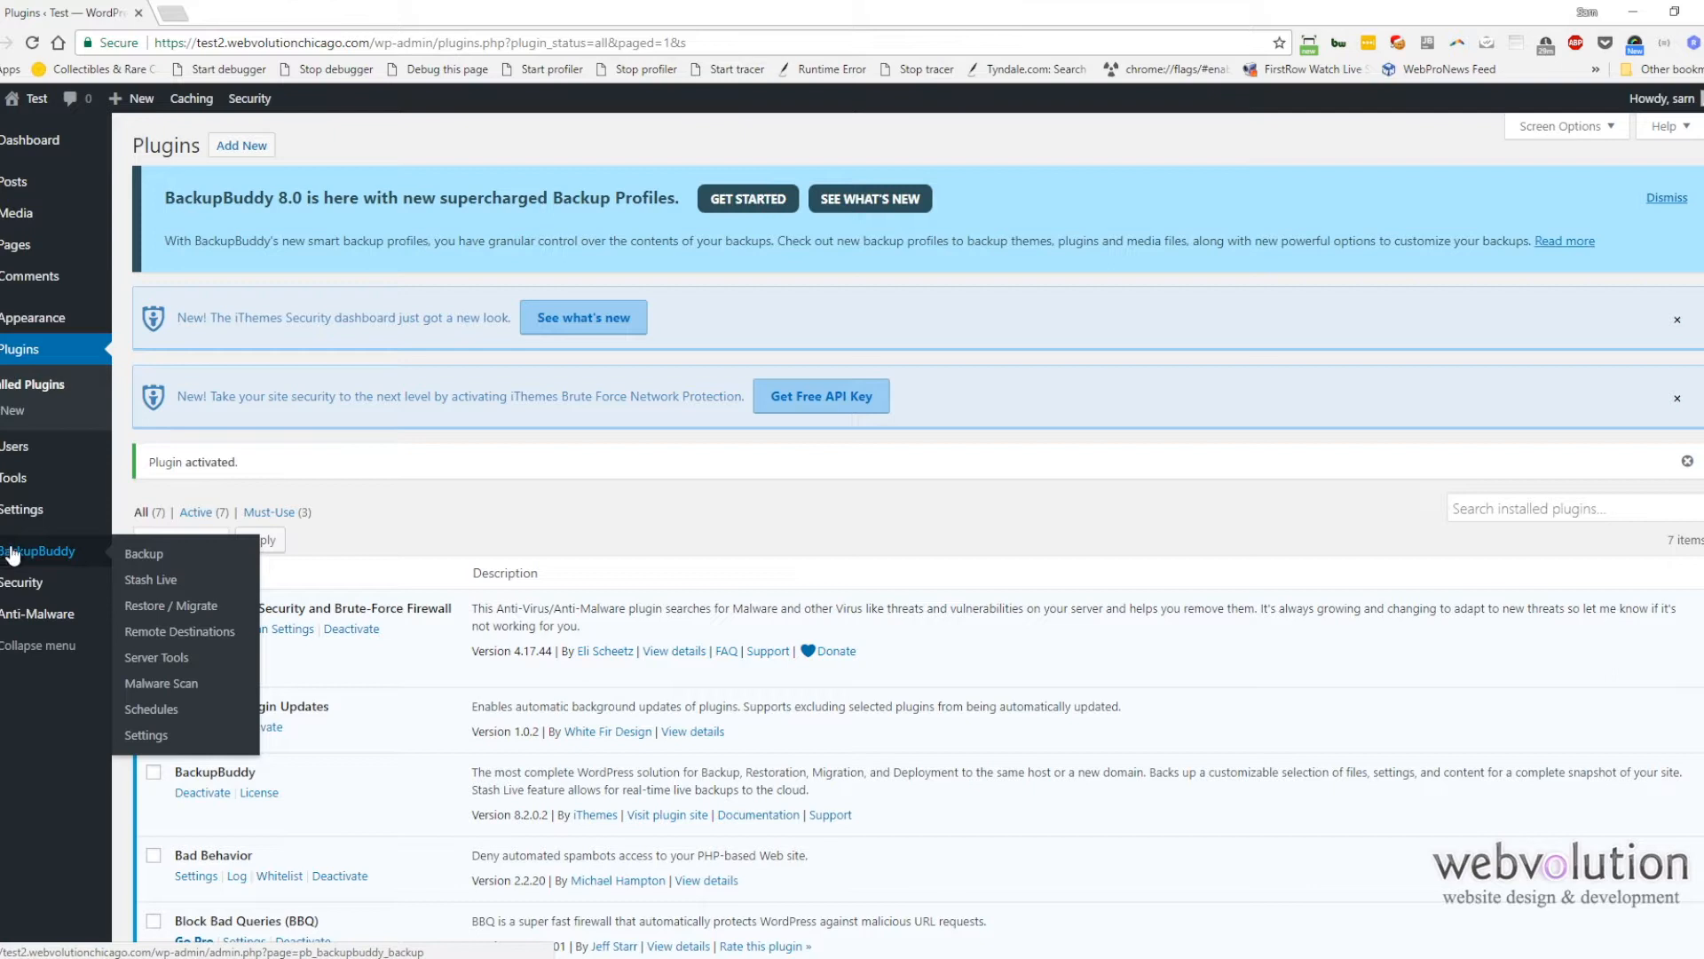
{"action": "mouse_move", "coordinate": [11, 524]}
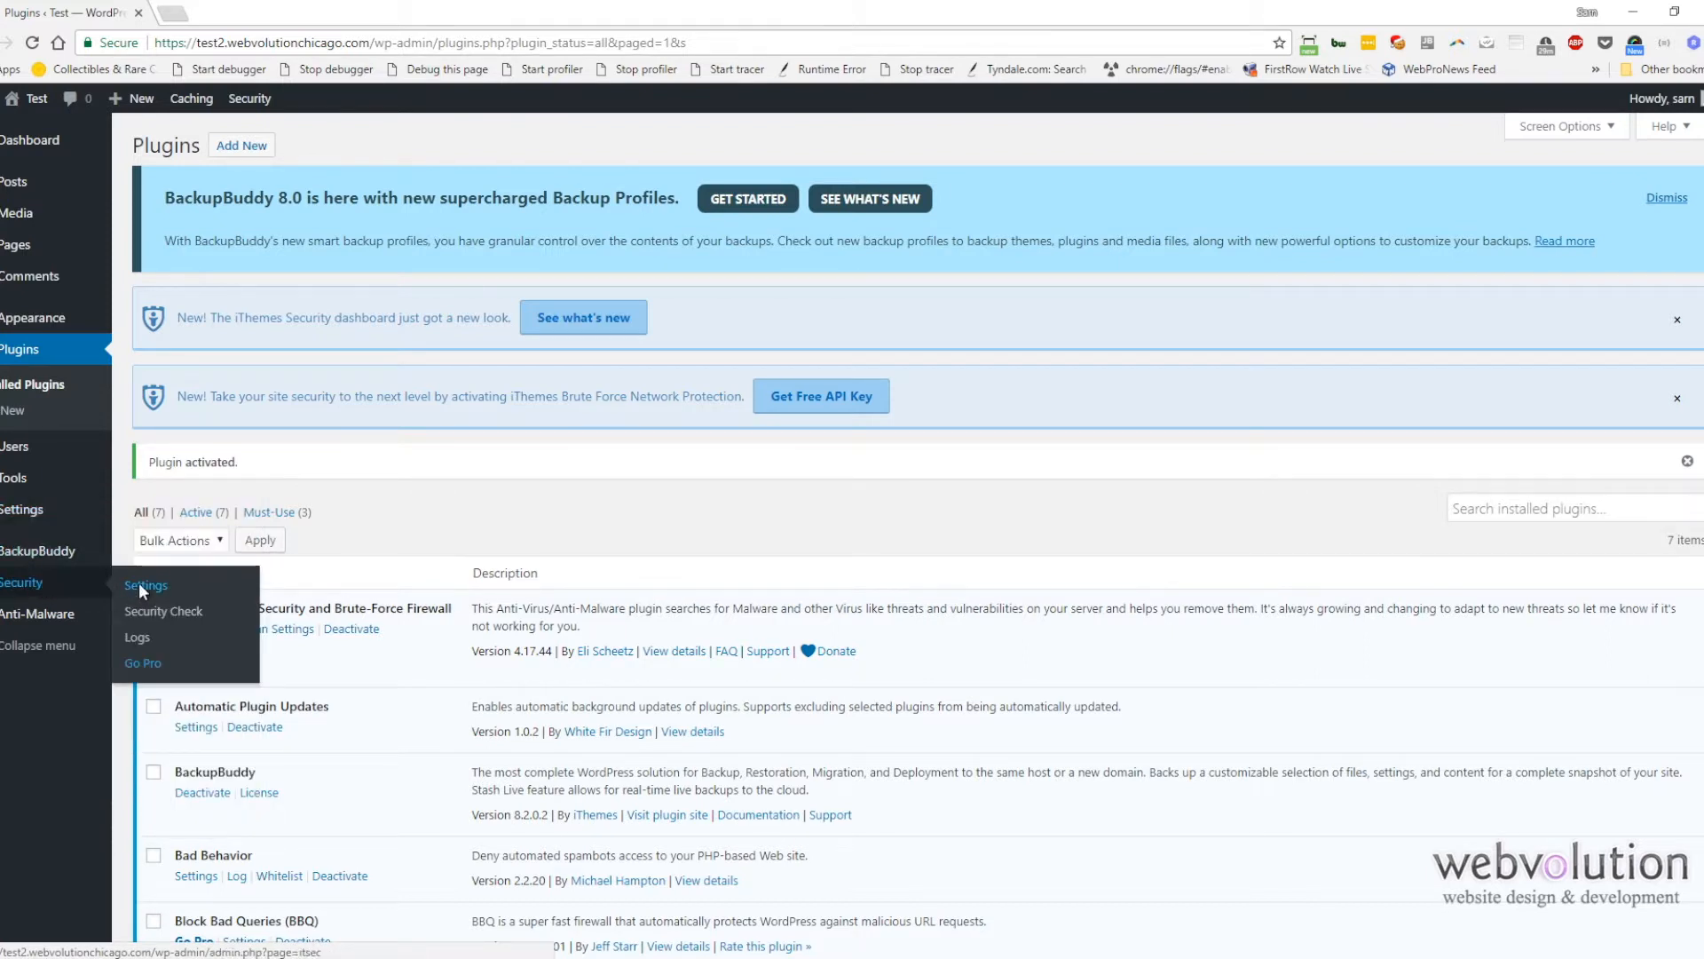
{"action": "left_click", "coordinate": [140, 585]}
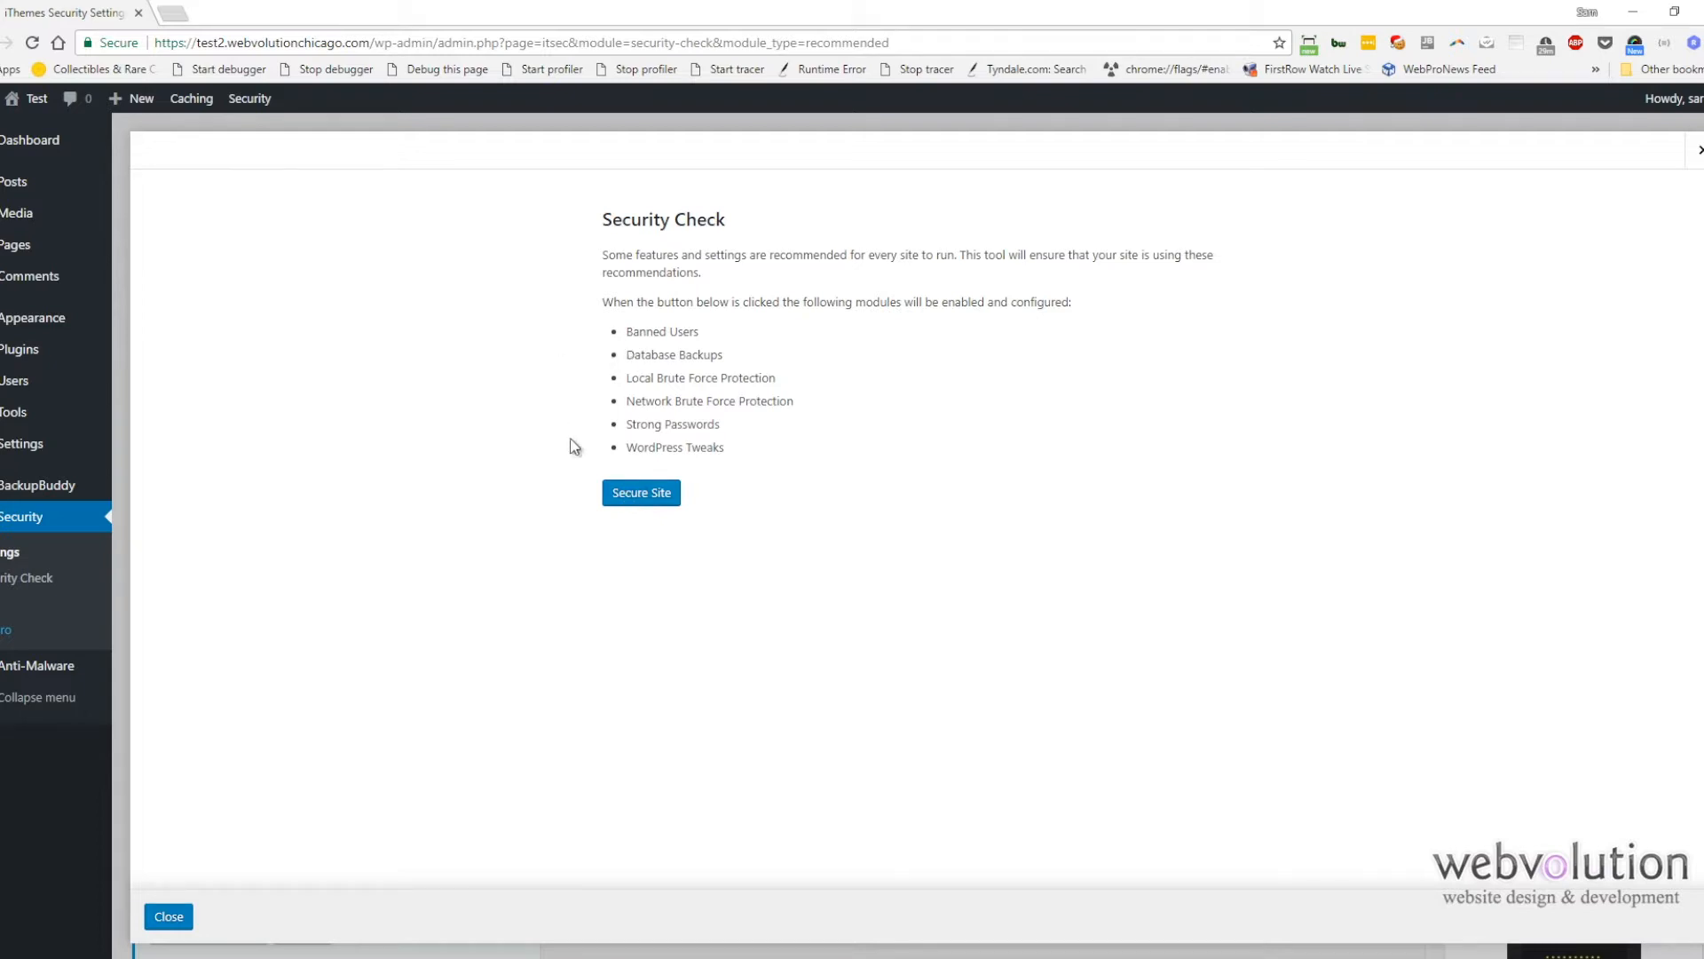
{"action": "left_click", "coordinate": [629, 495]}
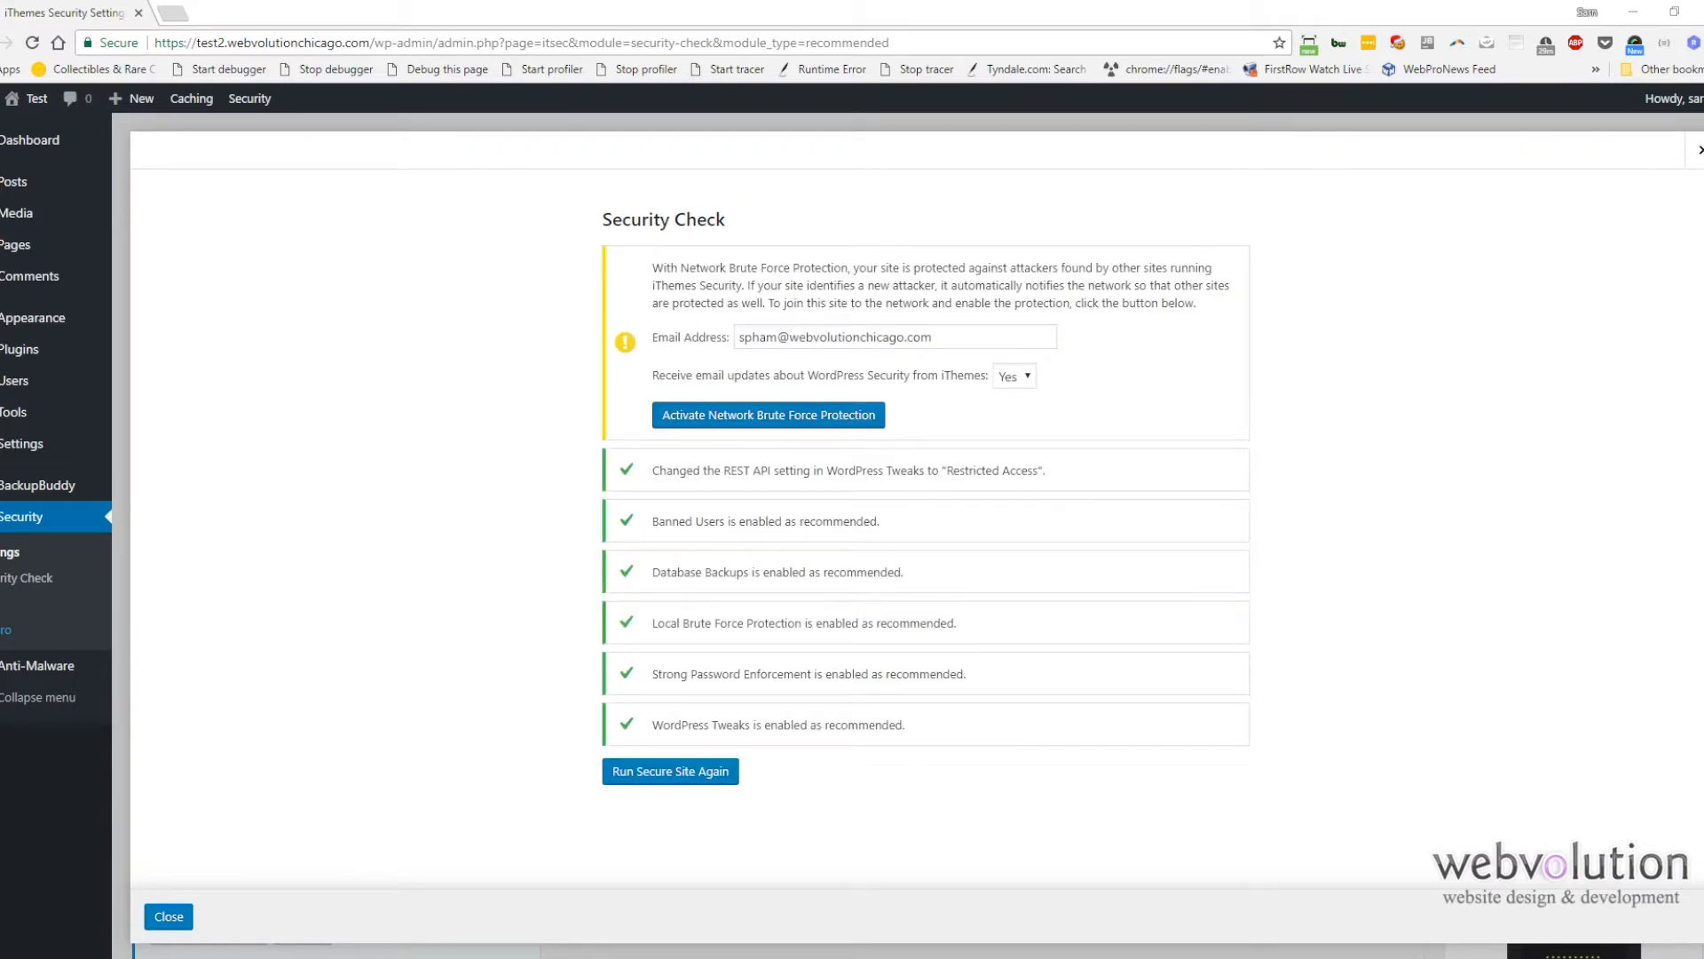
{"action": "left_click", "coordinate": [766, 422]}
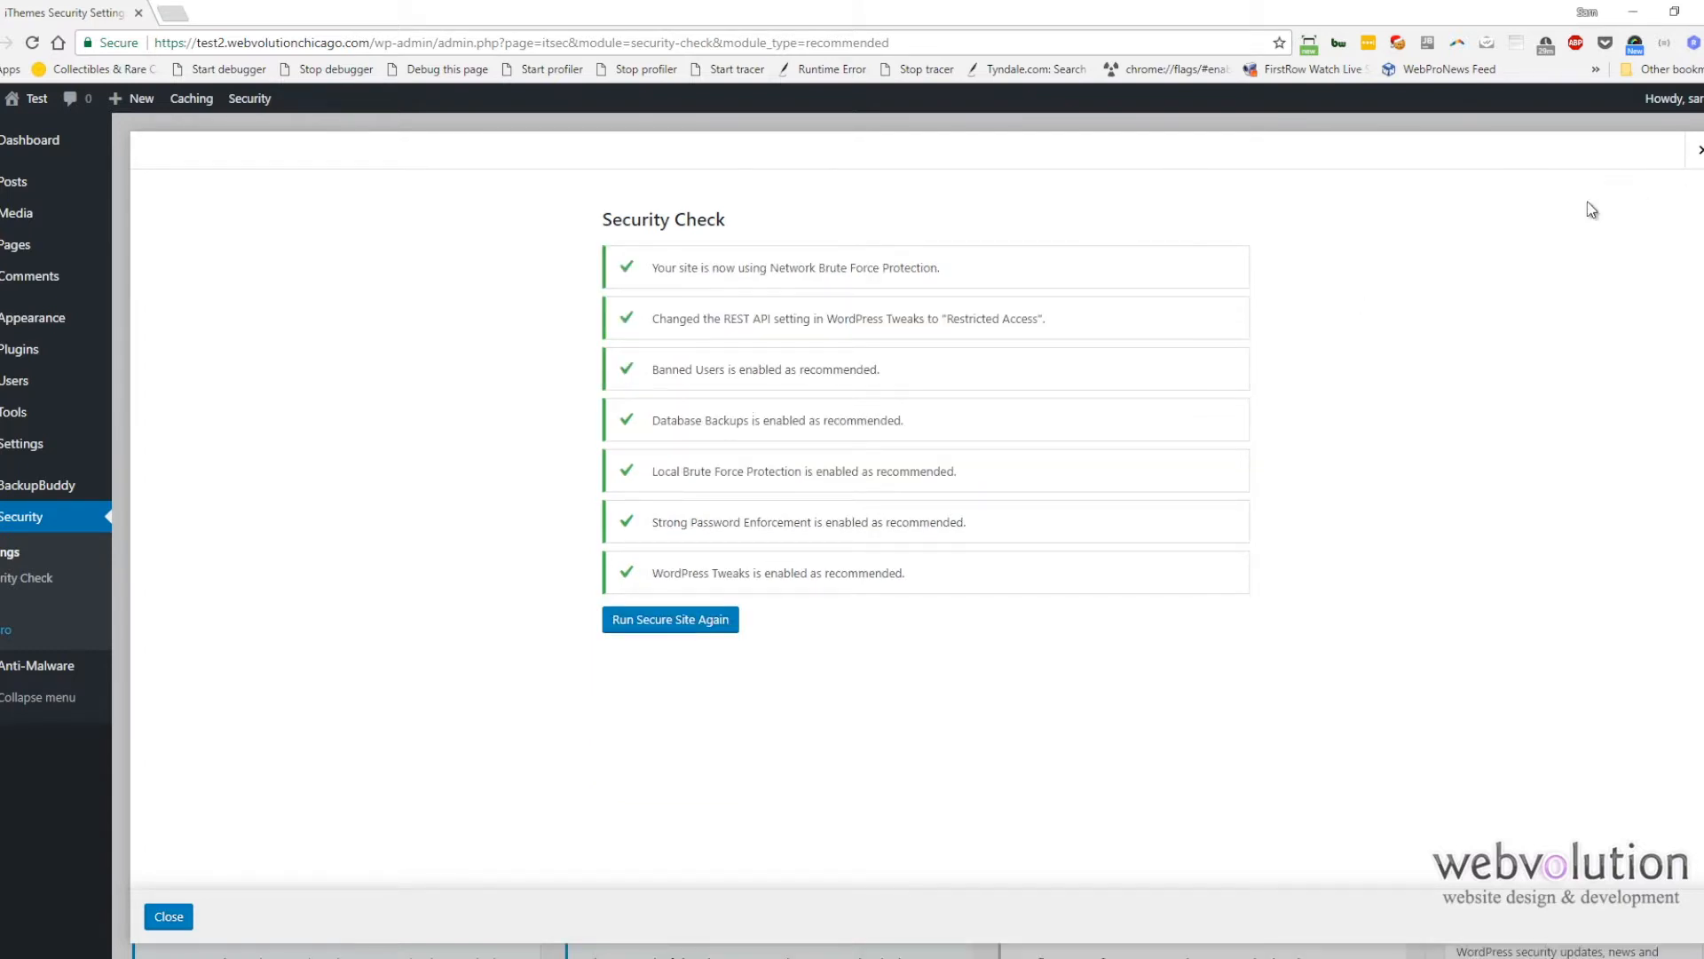
{"action": "left_click", "coordinate": [170, 918]}
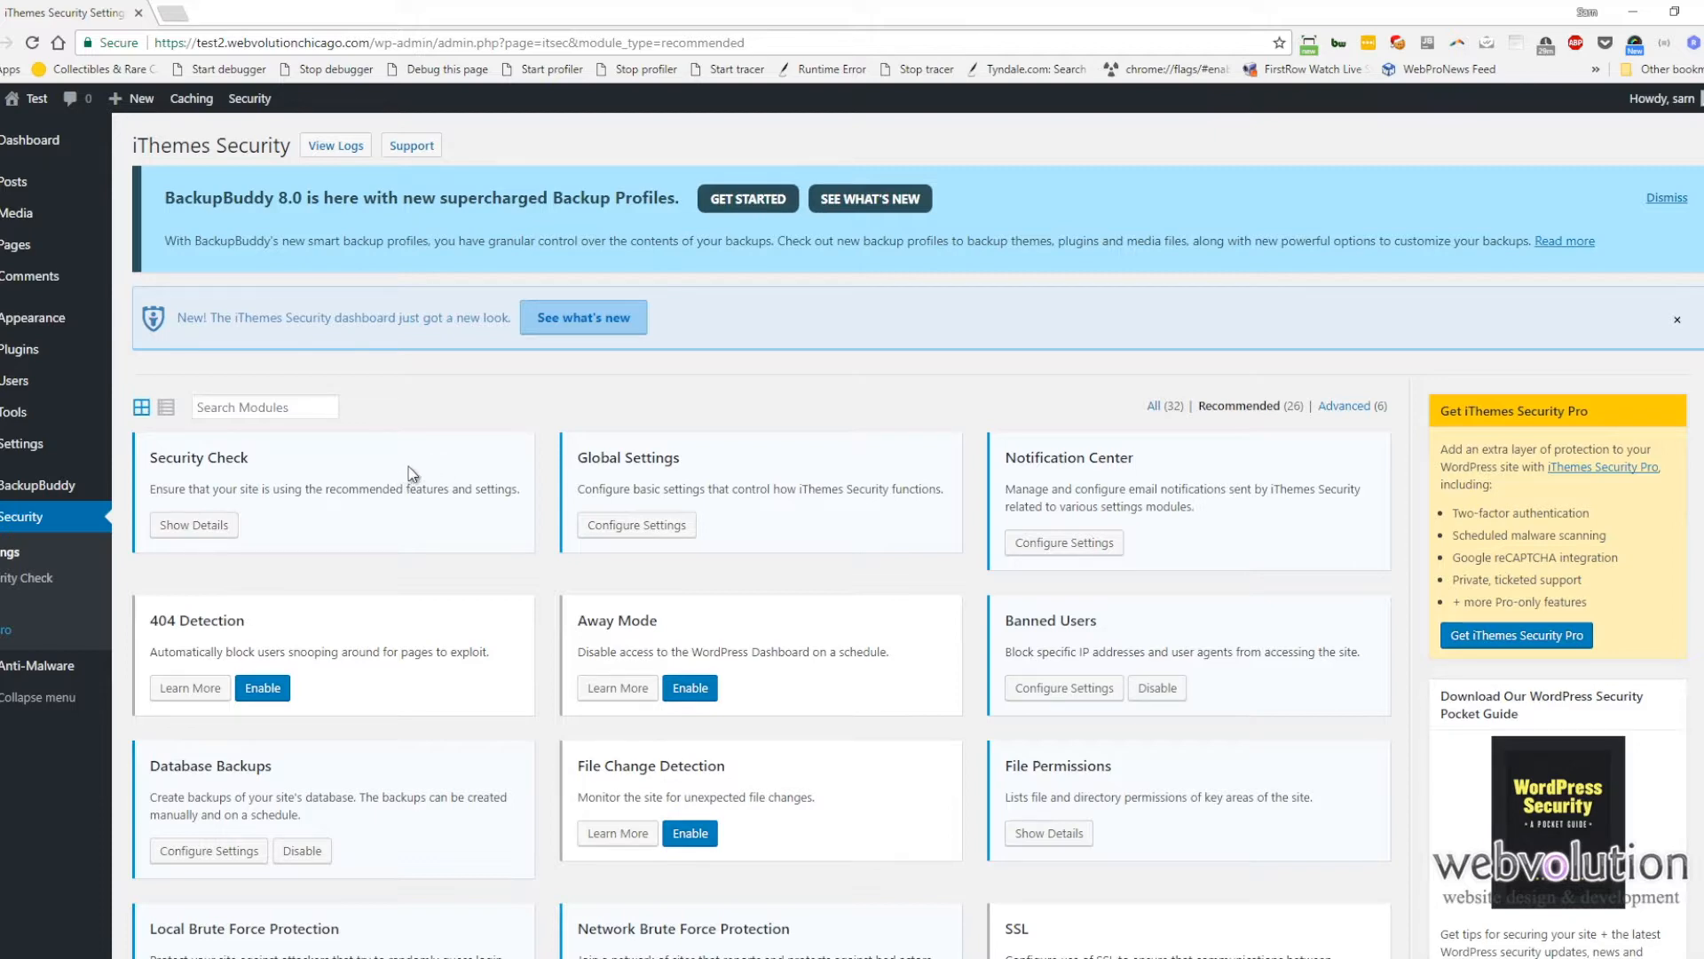
Step: Enable the Away Mode security module and open its configuration settings, then close them
{"action": "scroll", "coordinate": [408, 476], "scroll_direction": "down", "scroll_amount": 2}
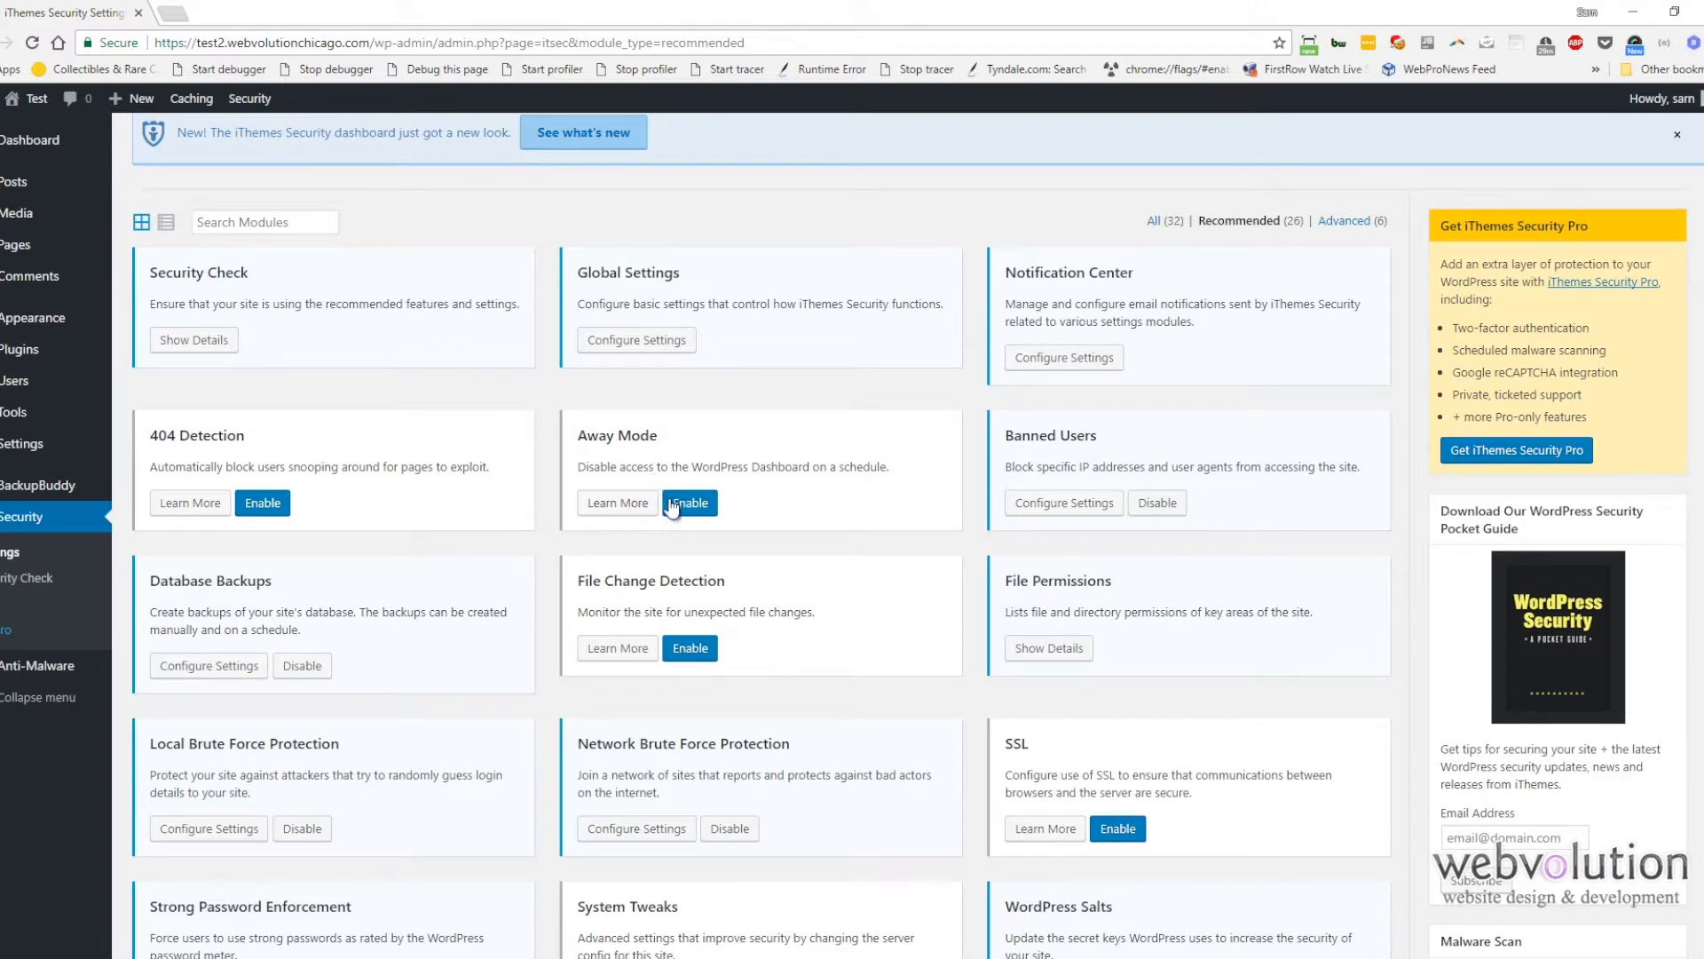
{"action": "left_click", "coordinate": [682, 503]}
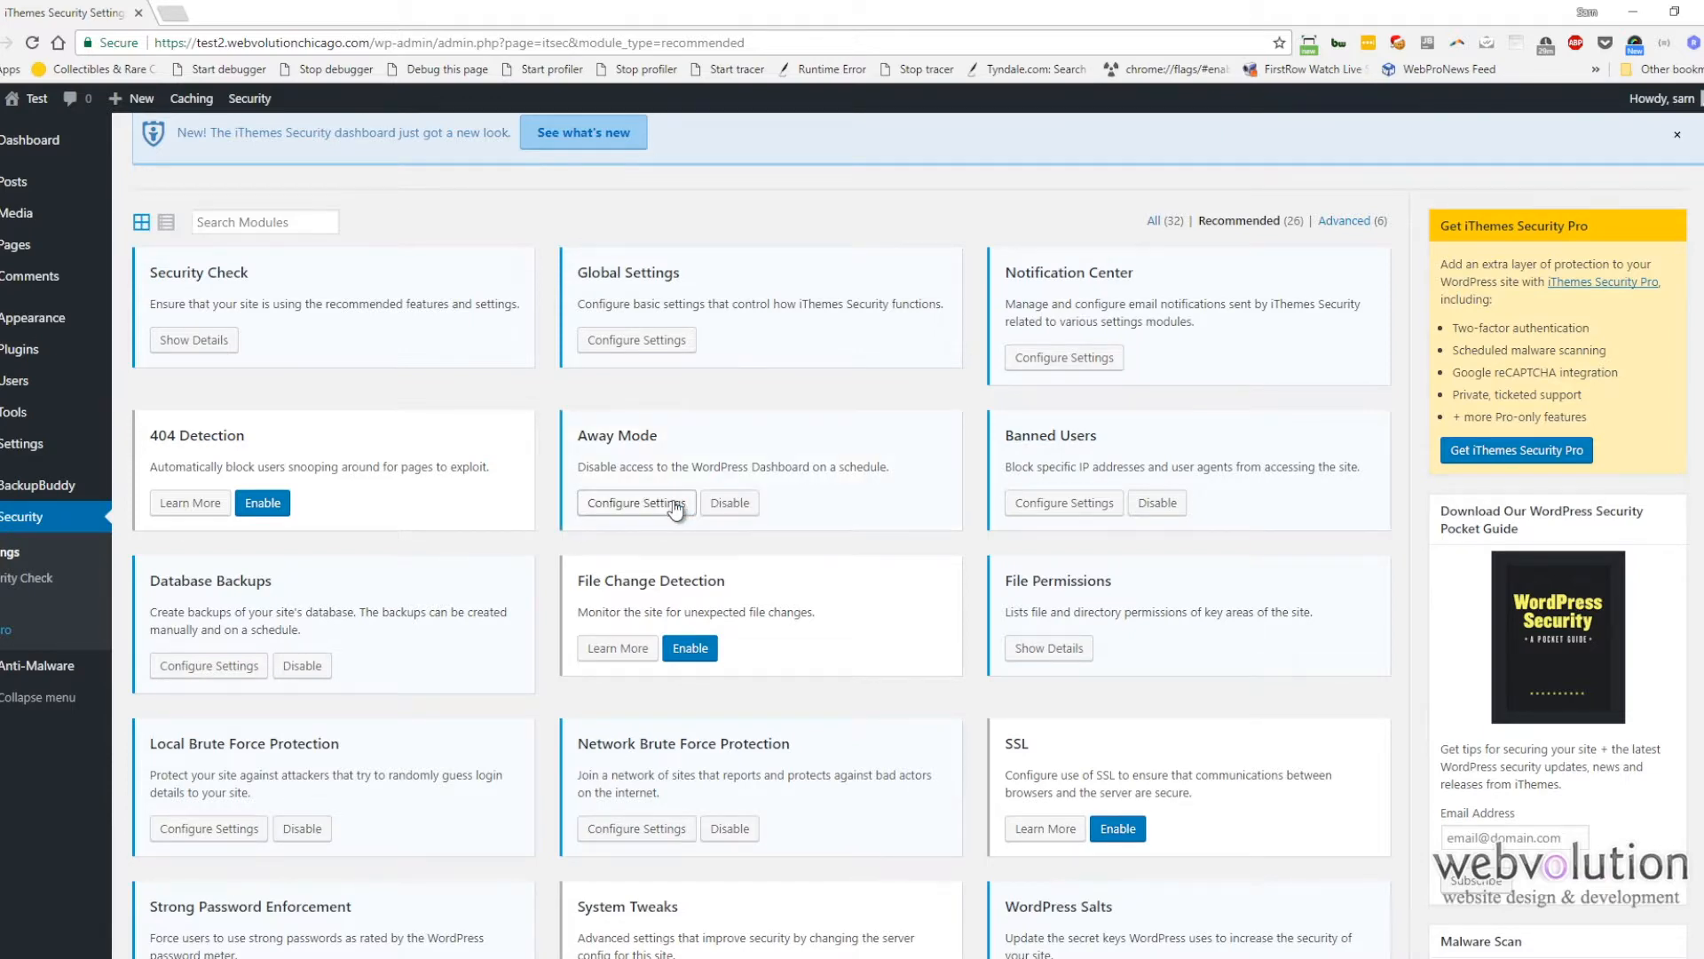
{"action": "left_click", "coordinate": [639, 504]}
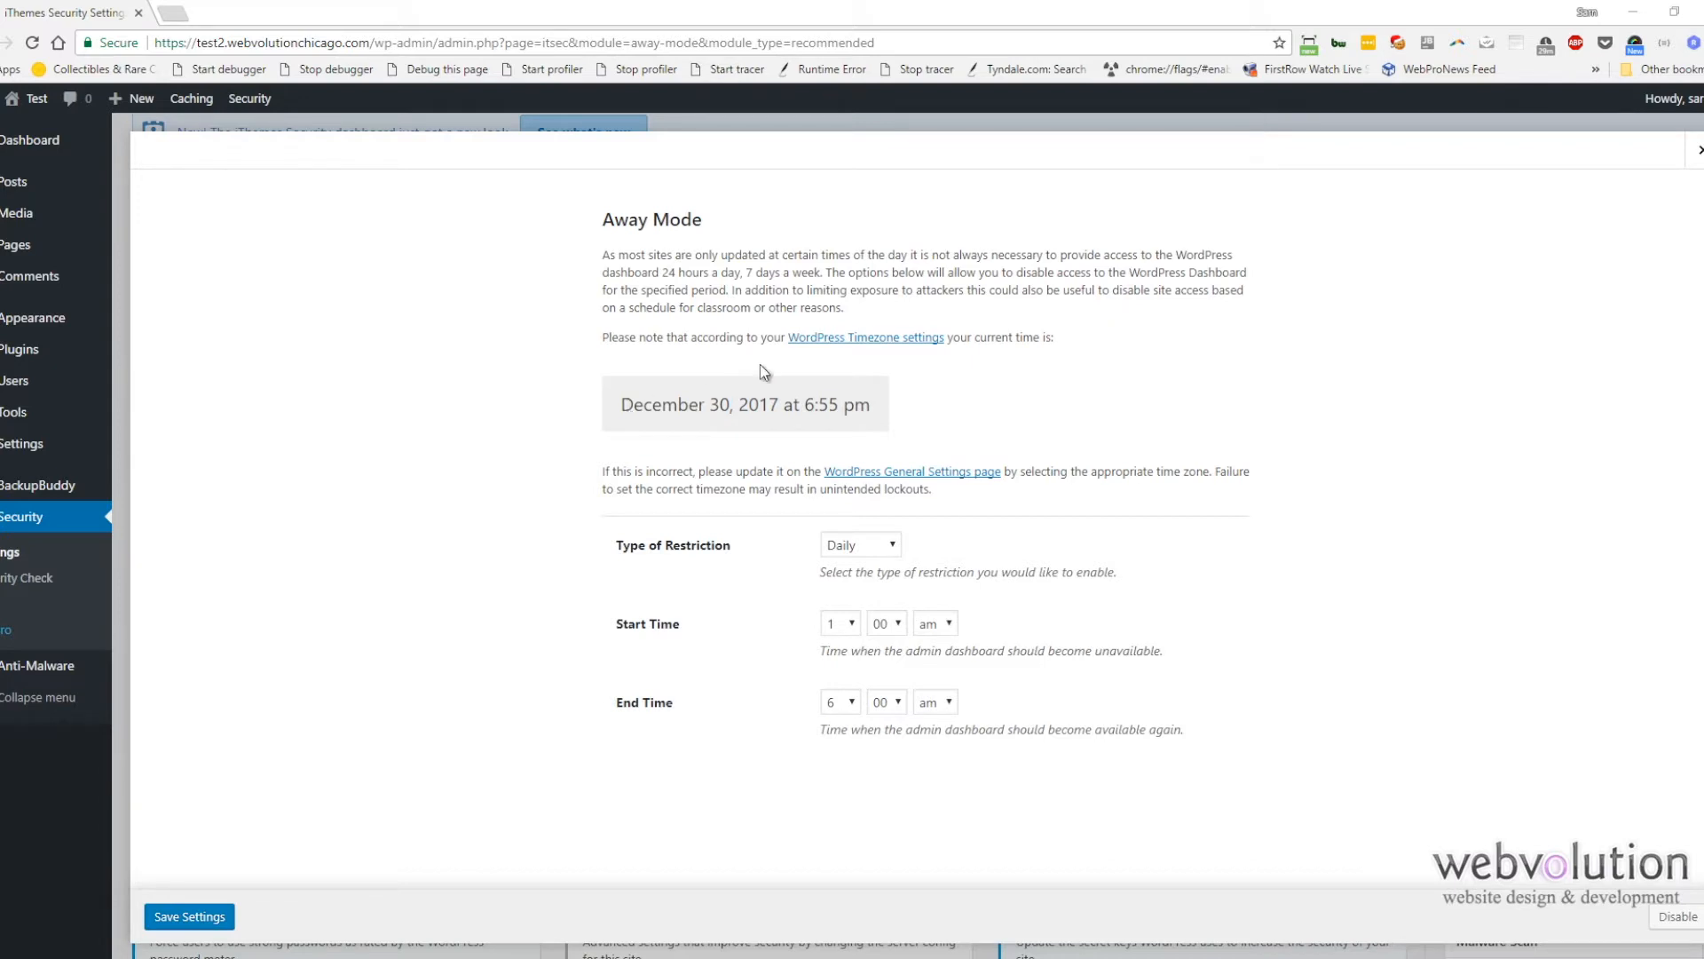
{"action": "left_click", "coordinate": [1696, 156]}
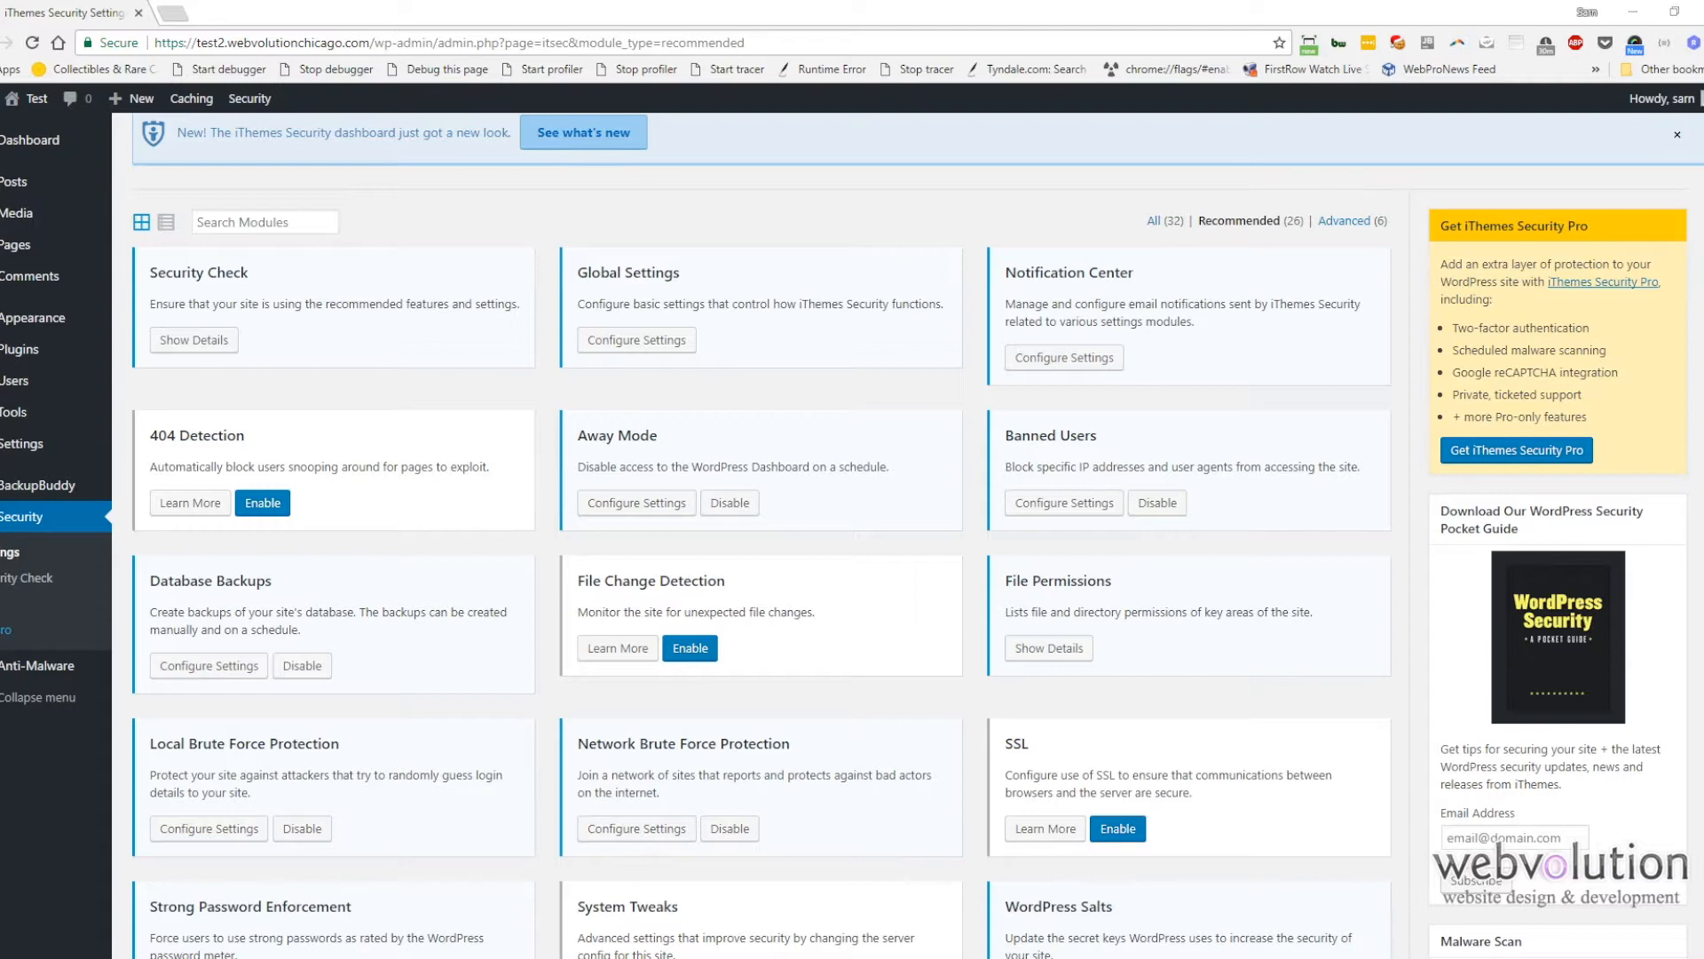
Step: Change the WordPress salts by enabling Change WordPress Salts in the WordPress Salts module and saving
{"action": "scroll", "coordinate": [83, 484], "scroll_direction": "down", "scroll_amount": 6}
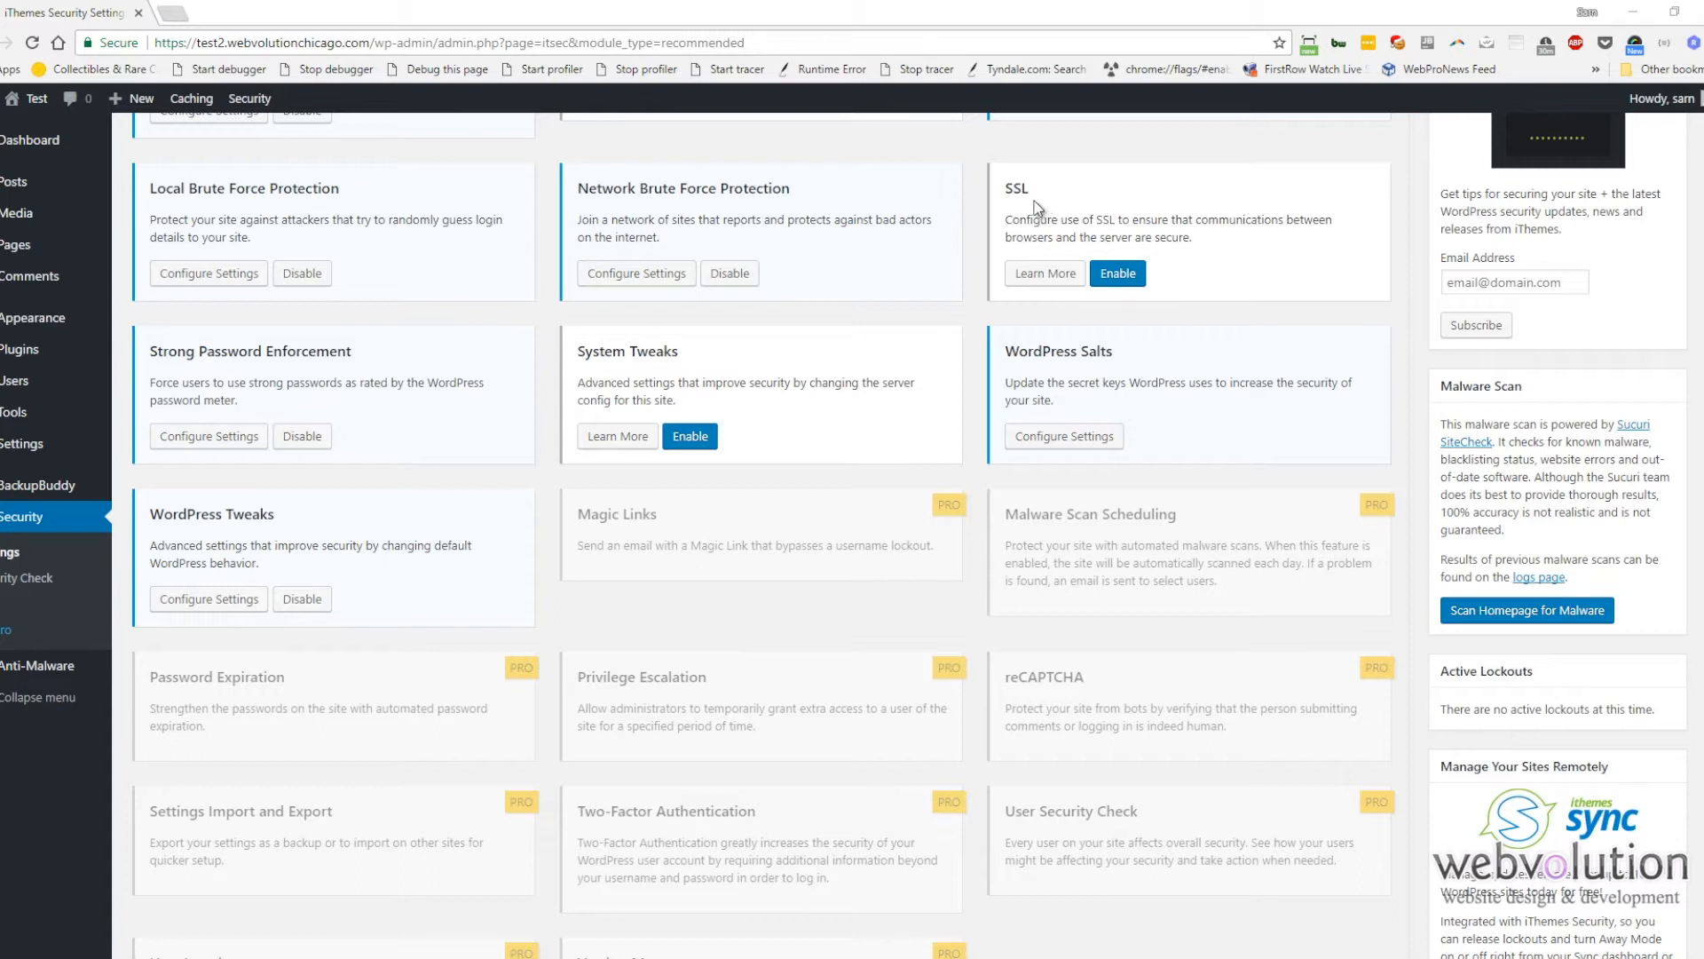
{"action": "left_click", "coordinate": [1065, 448]}
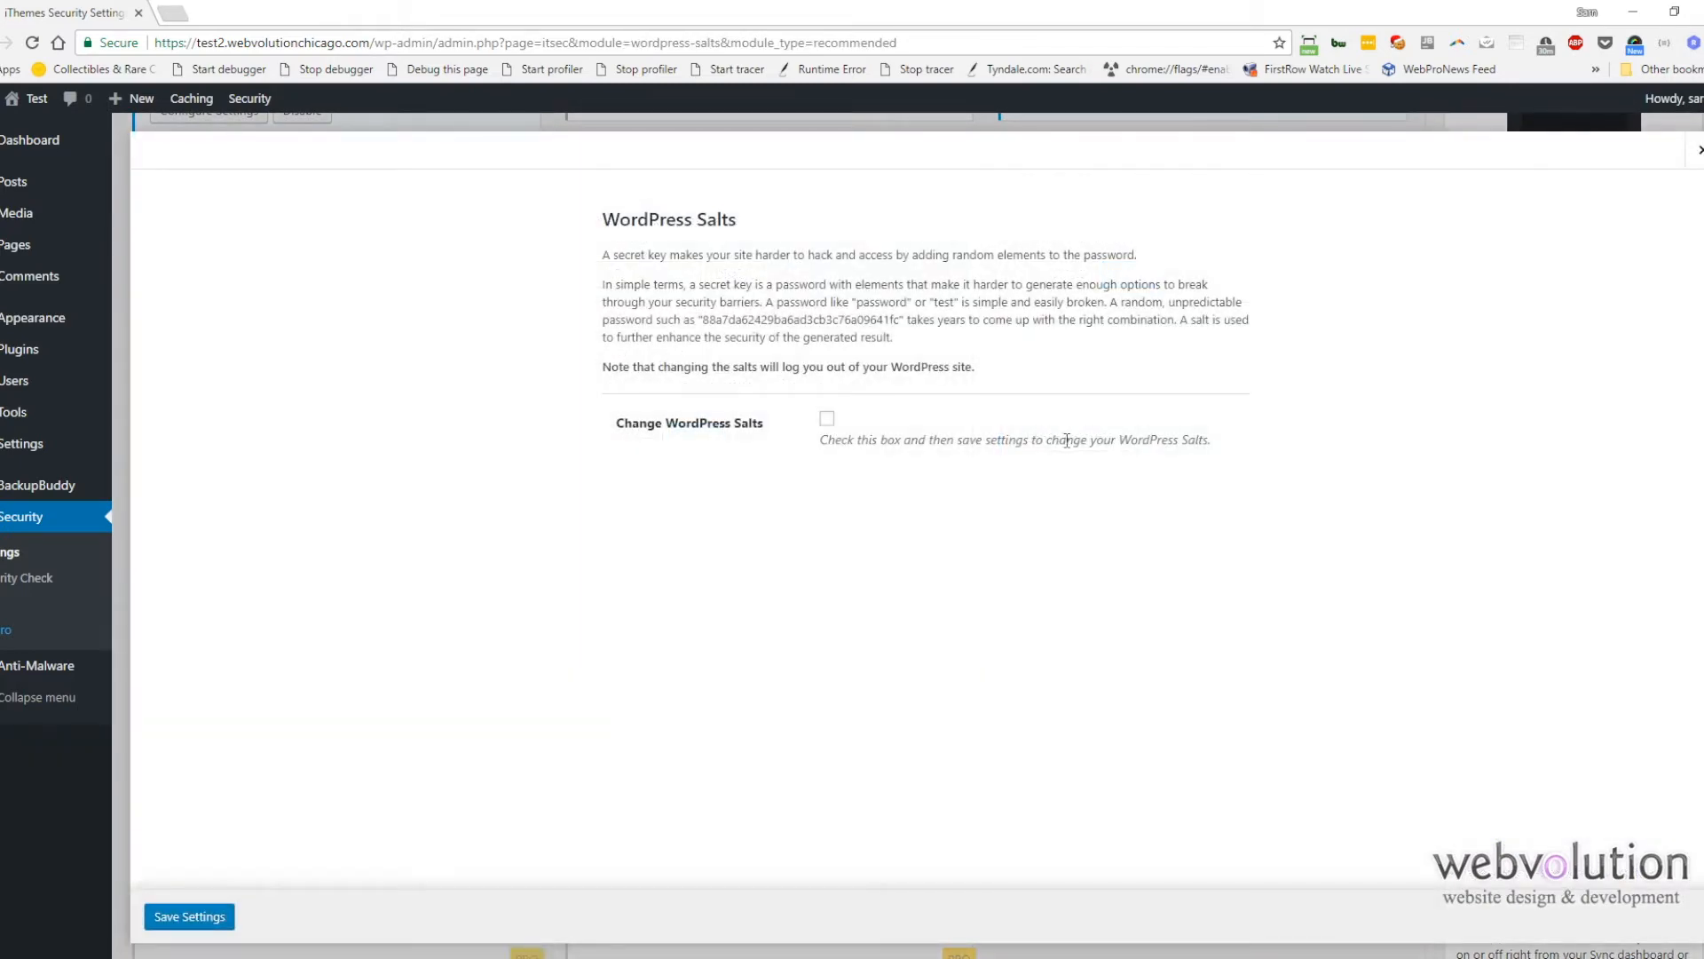
{"action": "left_click", "coordinate": [826, 418]}
{"action": "left_click", "coordinate": [192, 920]}
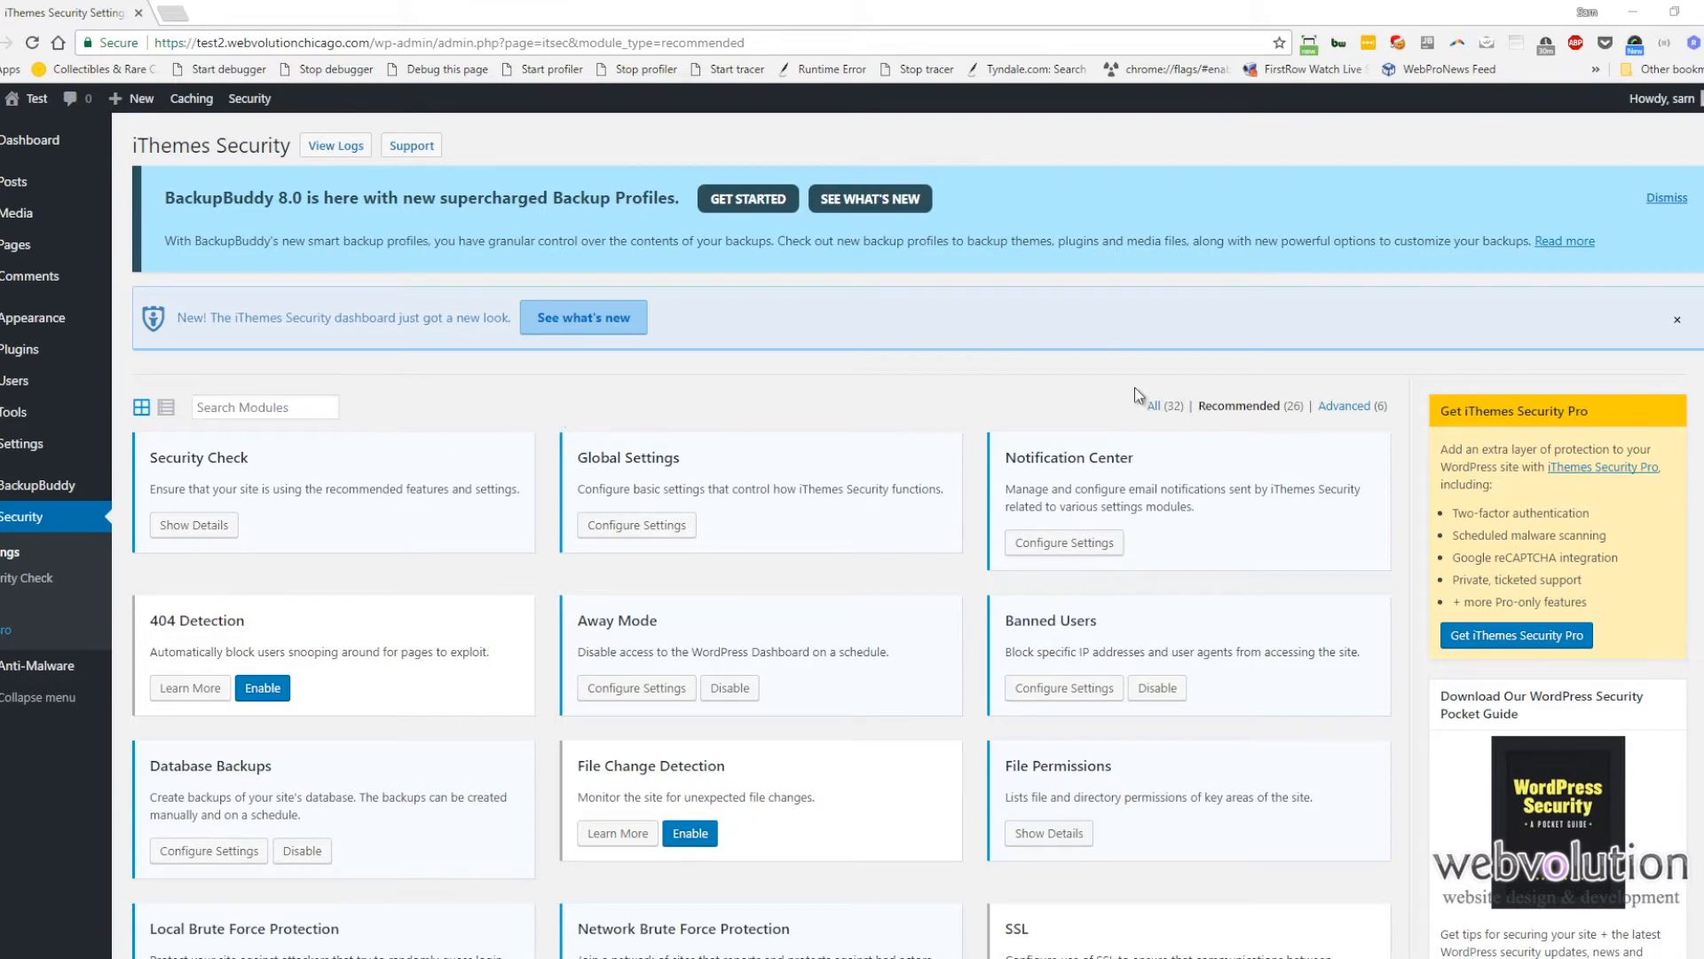
Step: Among the advanced modules, enable changing the ID of the user with ID 1 in Admin User and save
{"action": "left_click", "coordinate": [1351, 408]}
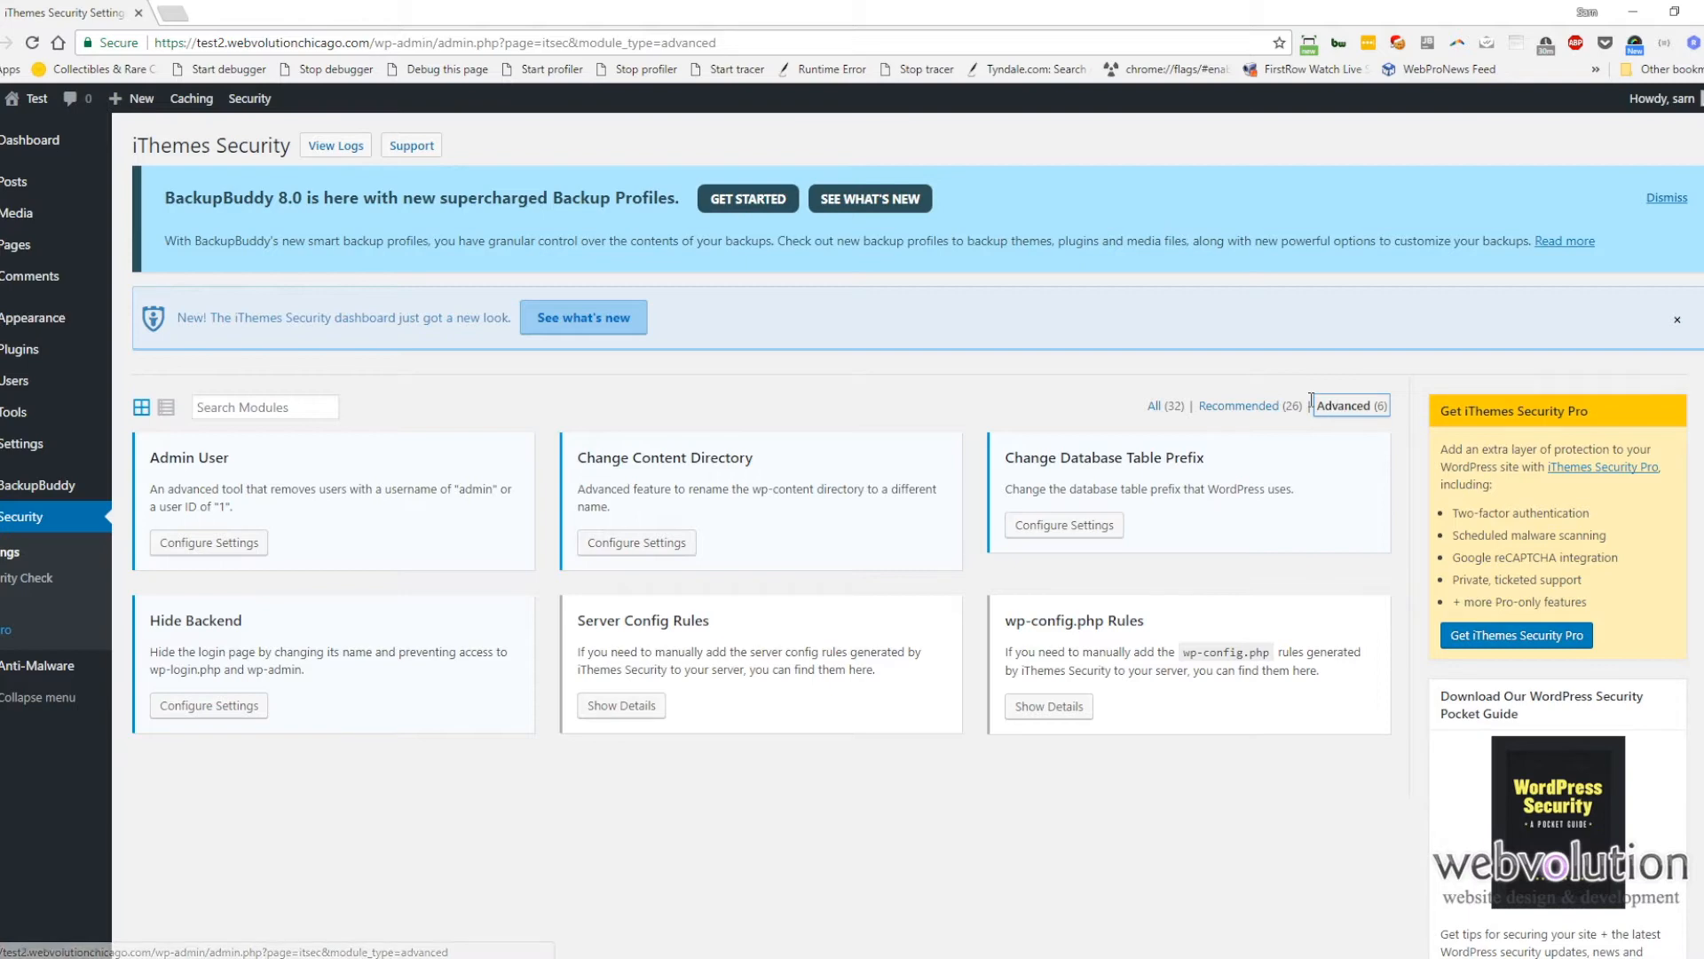
{"action": "left_click", "coordinate": [233, 544]}
{"action": "left_click", "coordinate": [828, 447]}
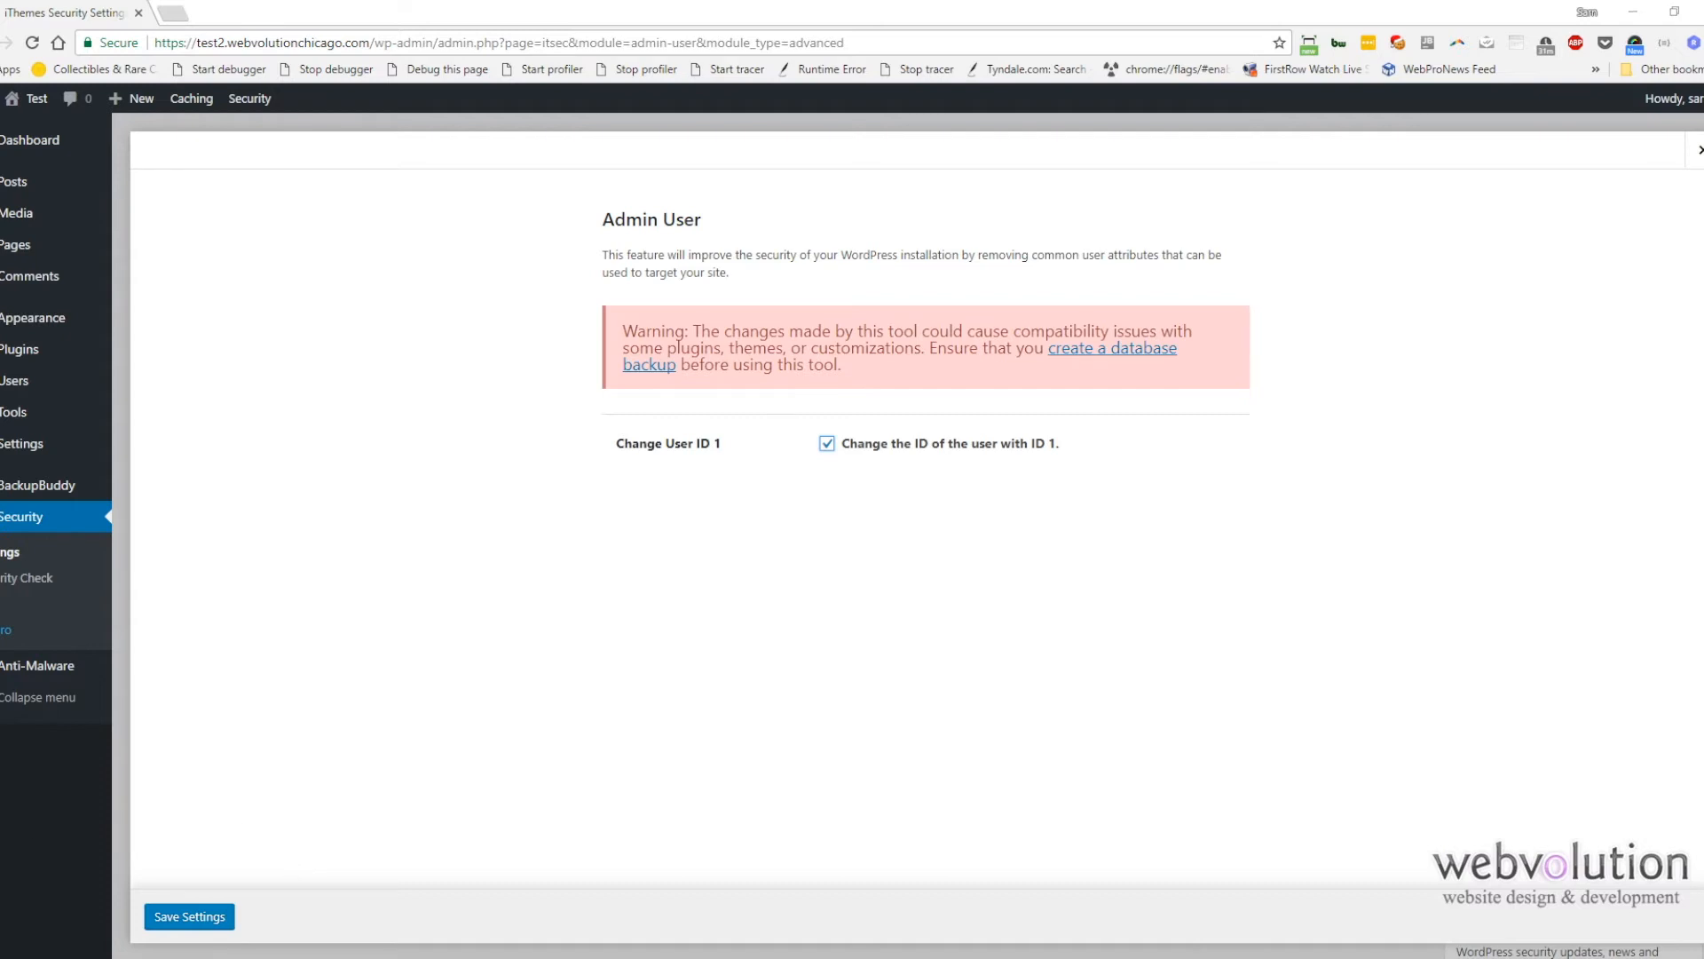
{"action": "left_click", "coordinate": [193, 923]}
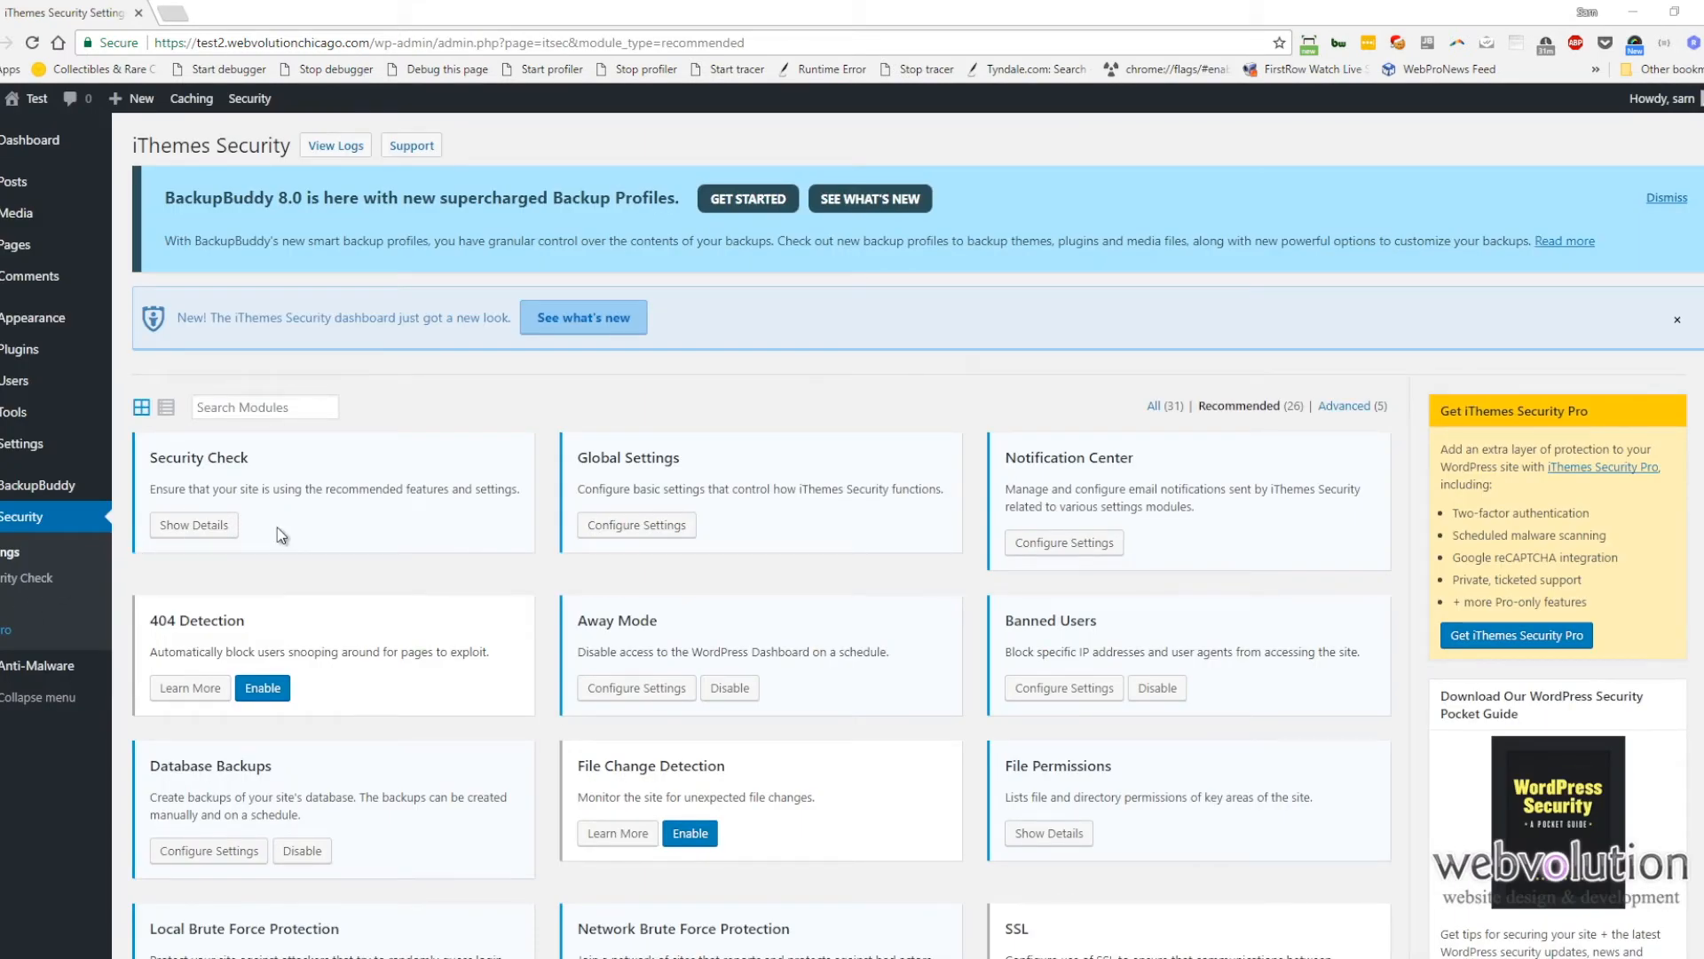
Step: Change the database table prefix by setting Change Prefix to Yes and saving the settings
{"action": "left_click", "coordinate": [1368, 410]}
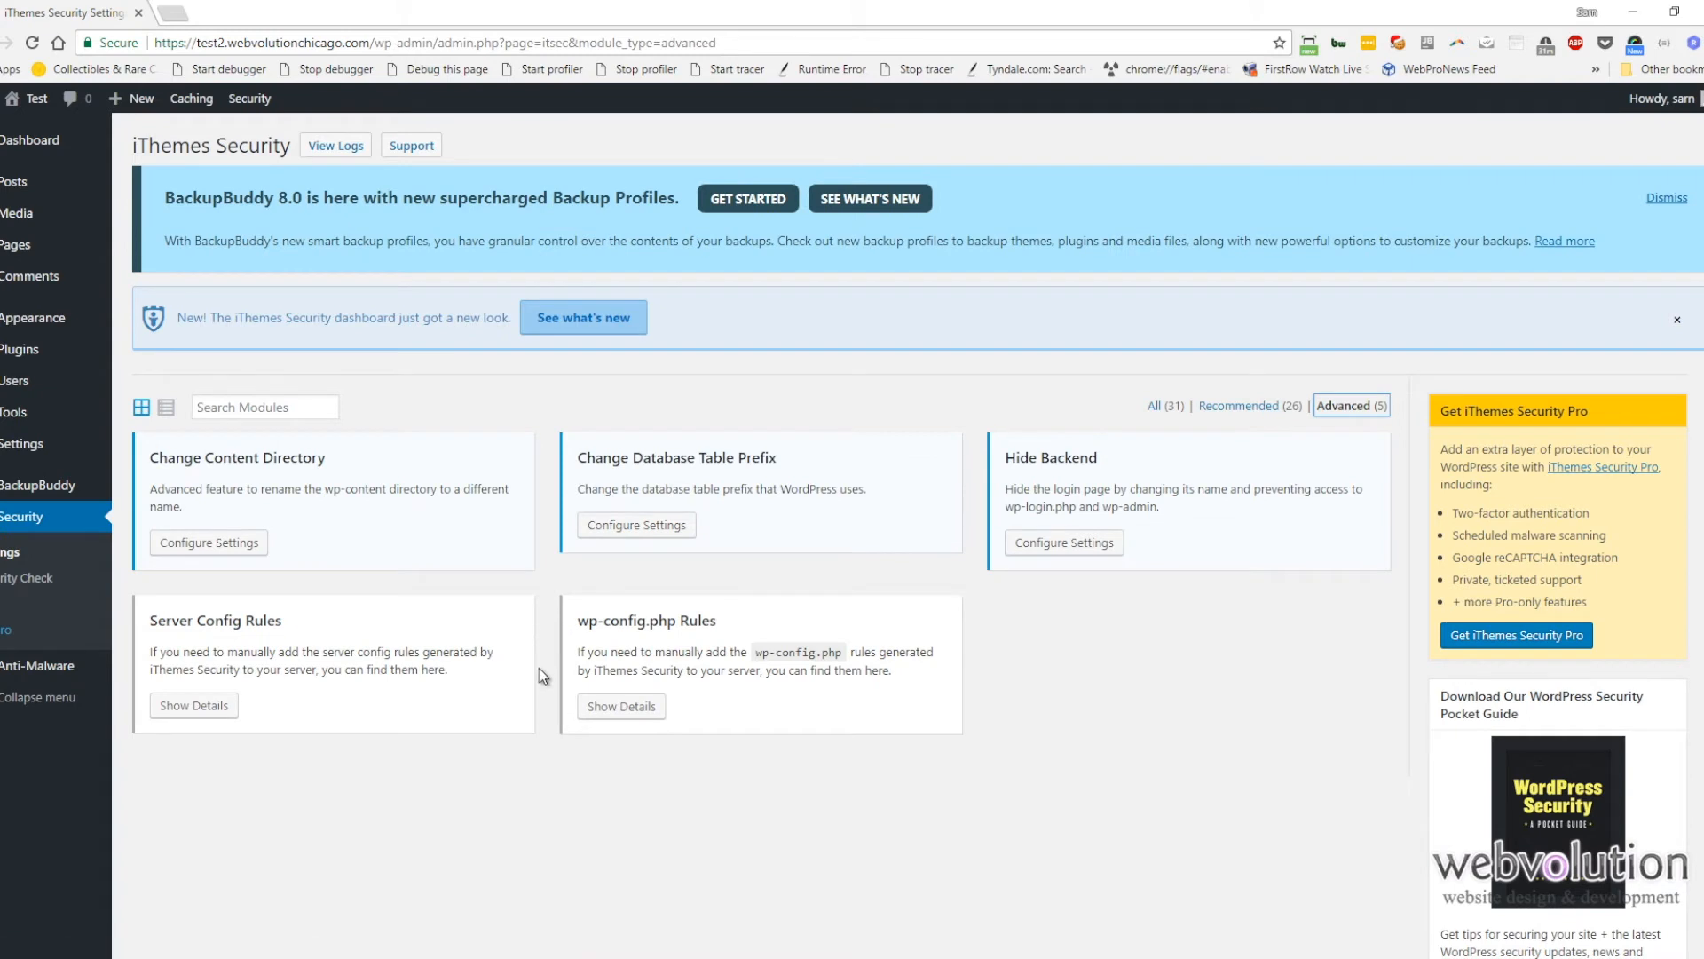
{"action": "left_click", "coordinate": [669, 531]}
{"action": "left_click", "coordinate": [841, 565]}
{"action": "left_click", "coordinate": [834, 607]}
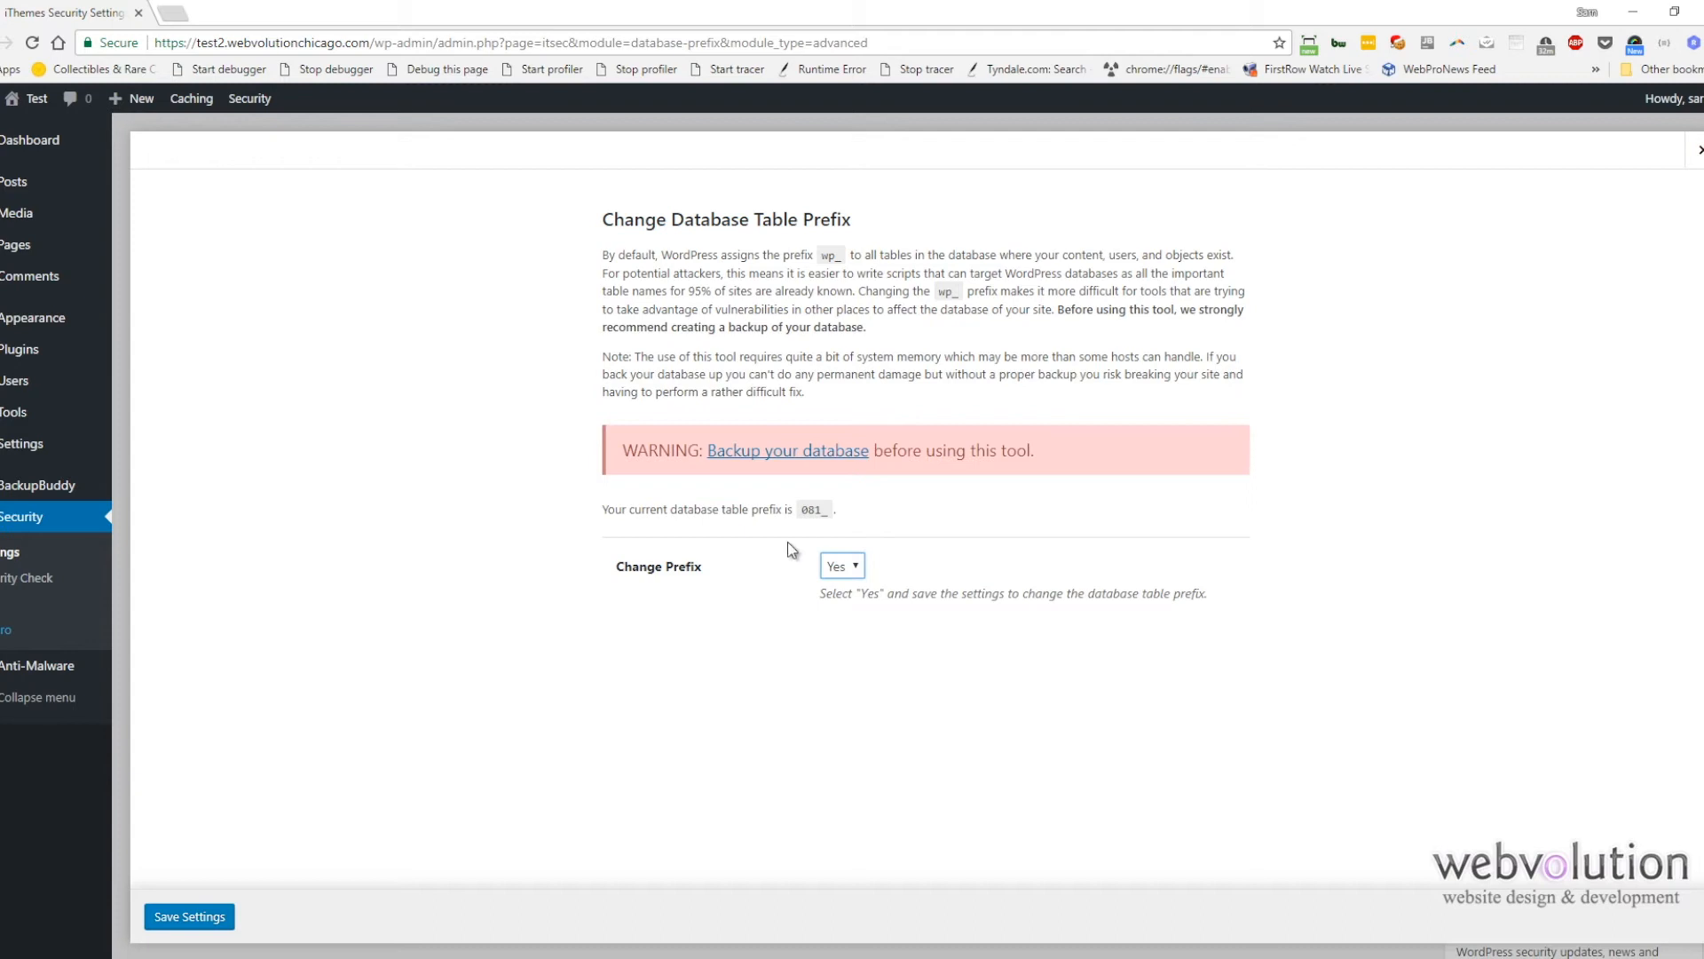
{"action": "double_click", "coordinate": [811, 508]}
{"action": "left_click", "coordinate": [184, 919]}
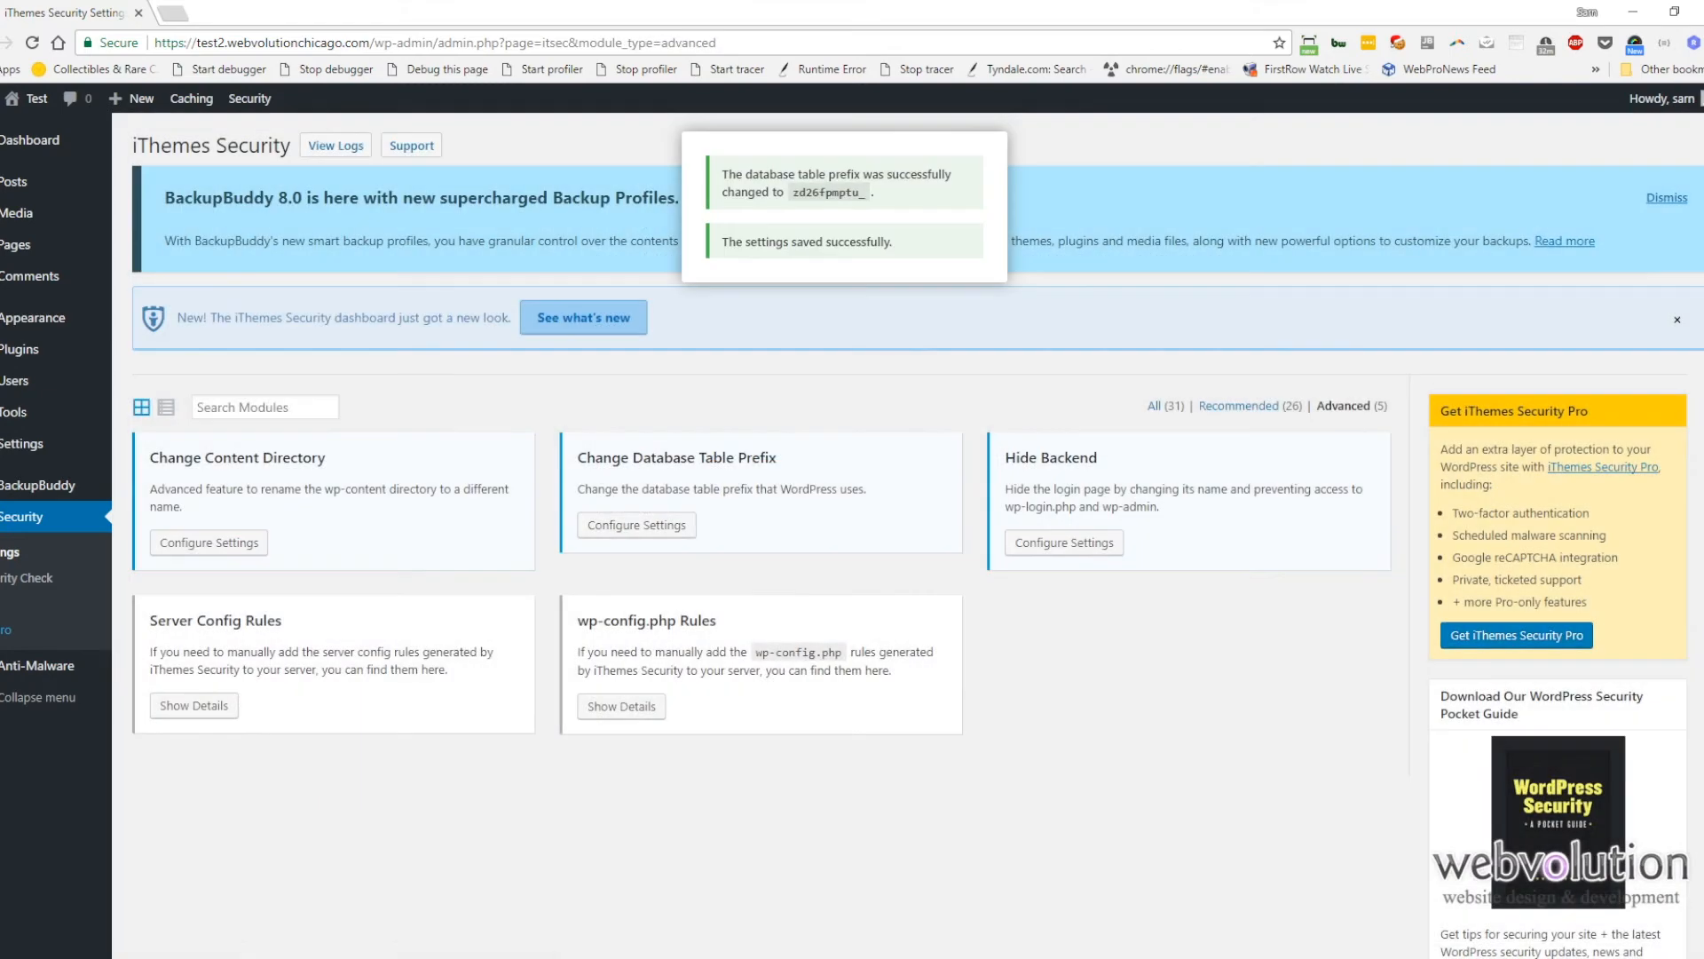
{"action": "double_click", "coordinate": [823, 190]}
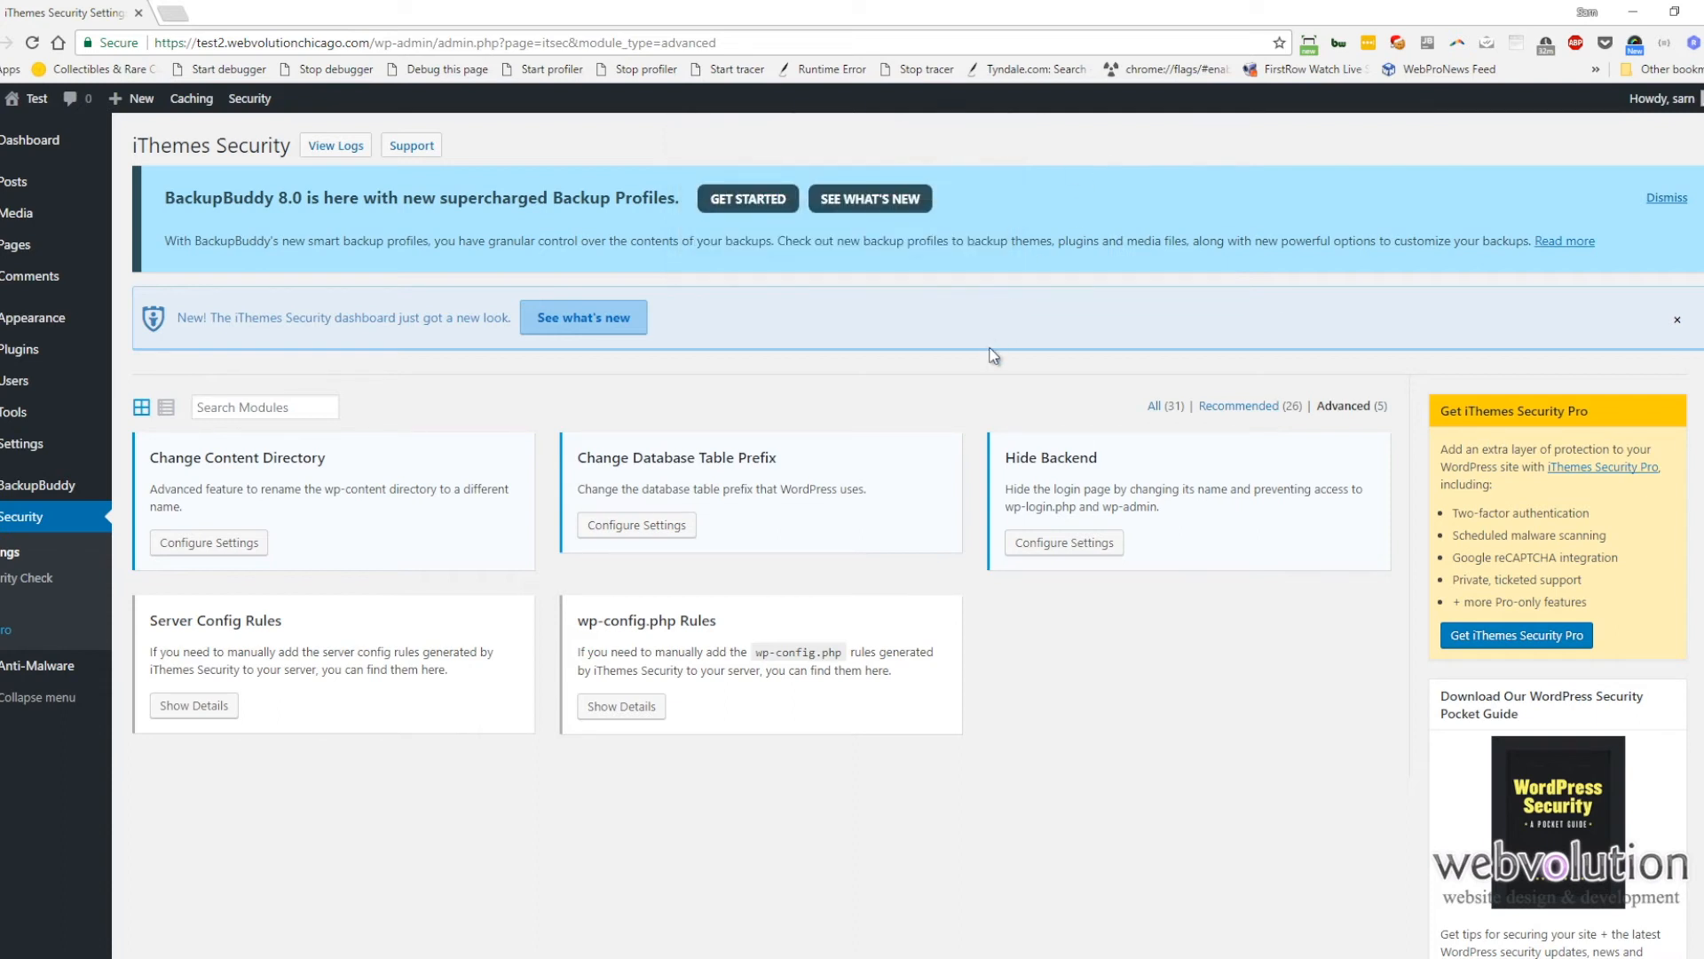
{"action": "left_click", "coordinate": [1077, 544]}
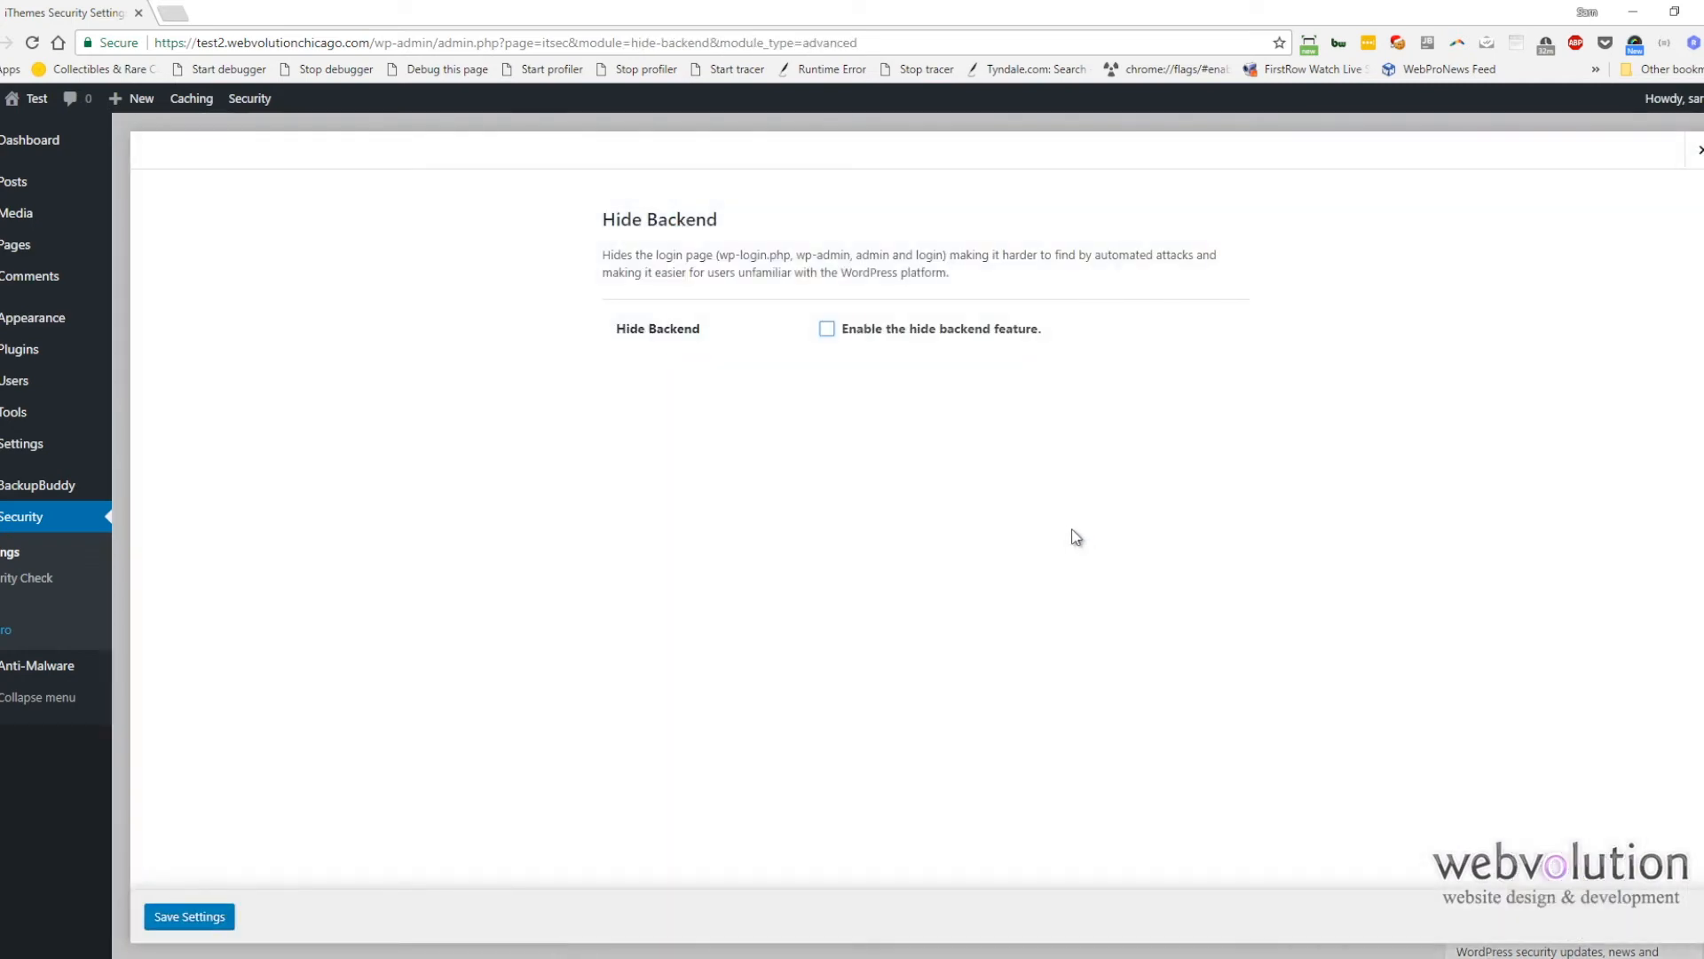
{"action": "left_click", "coordinate": [827, 331]}
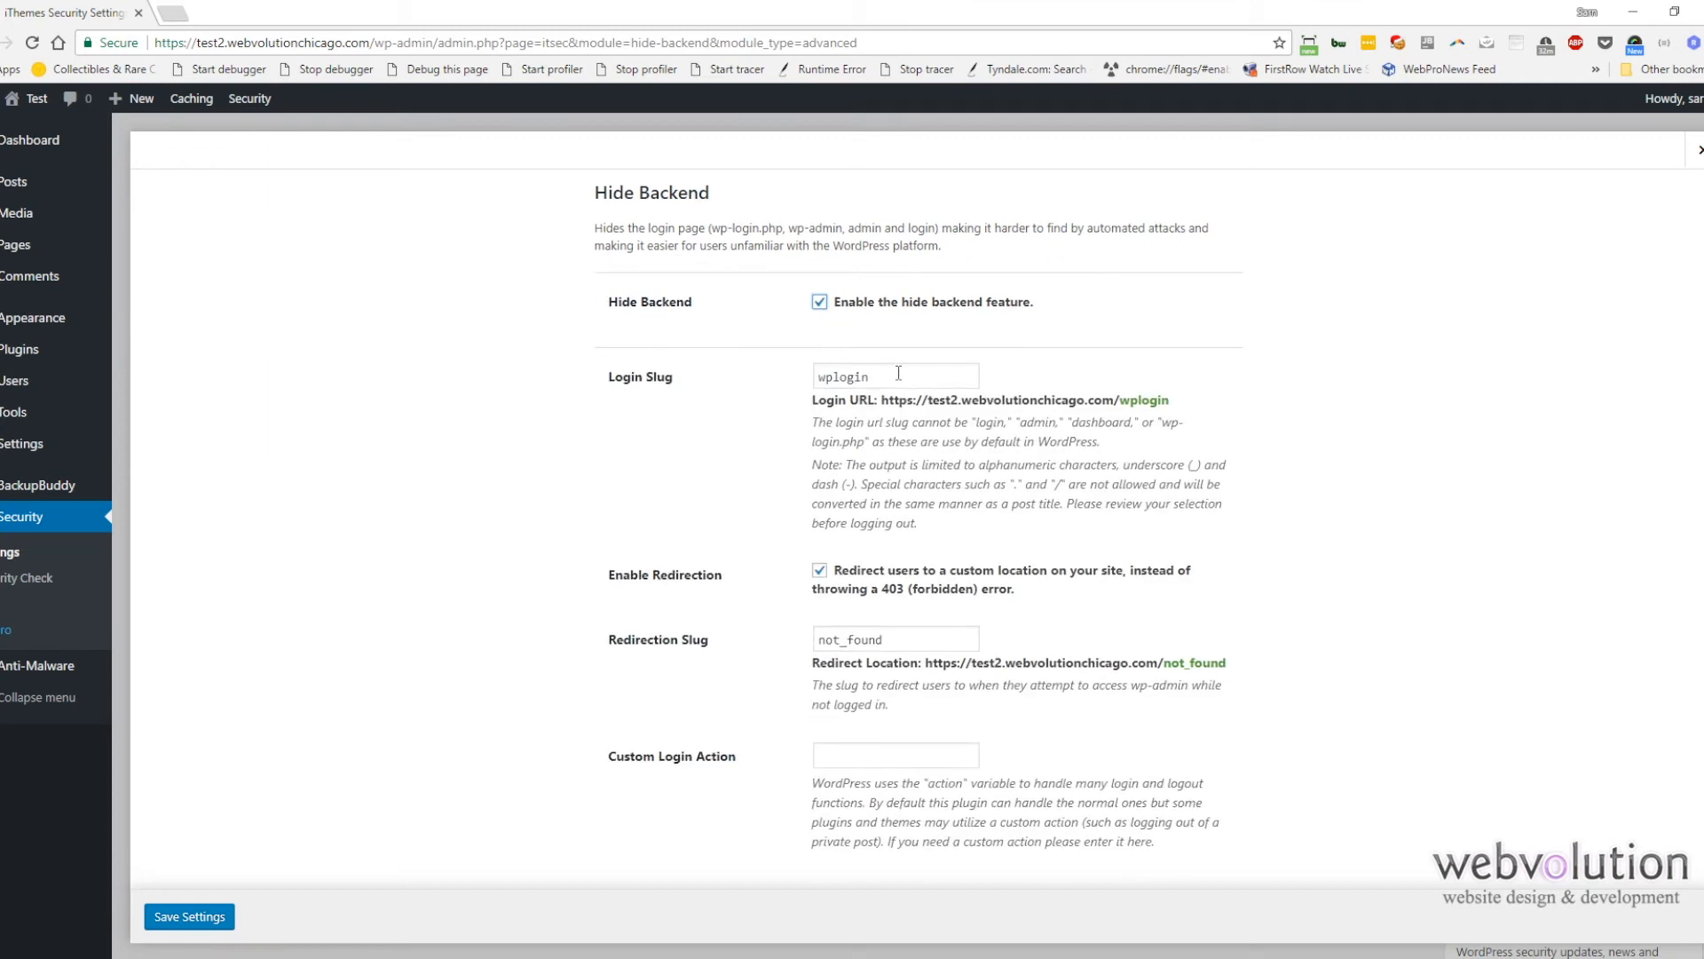
{"action": "key", "text": "Tab"}
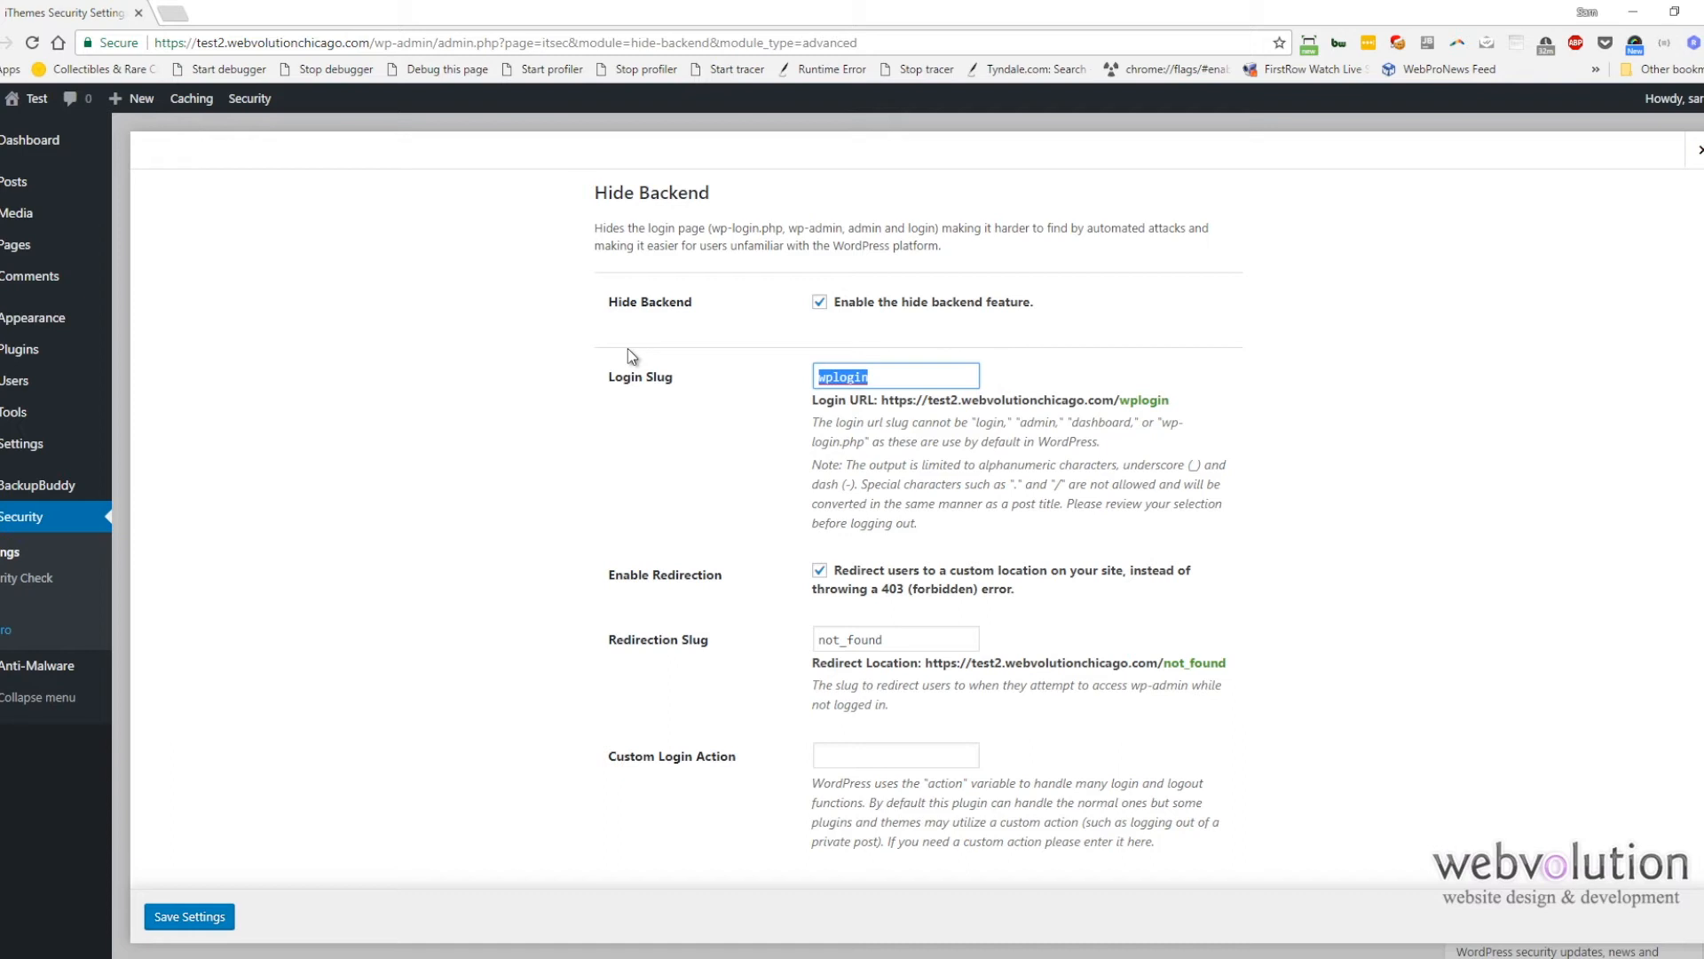
{"action": "type", "text": "secret-backdoor-123"}
{"action": "key", "text": "ctrl+a"}
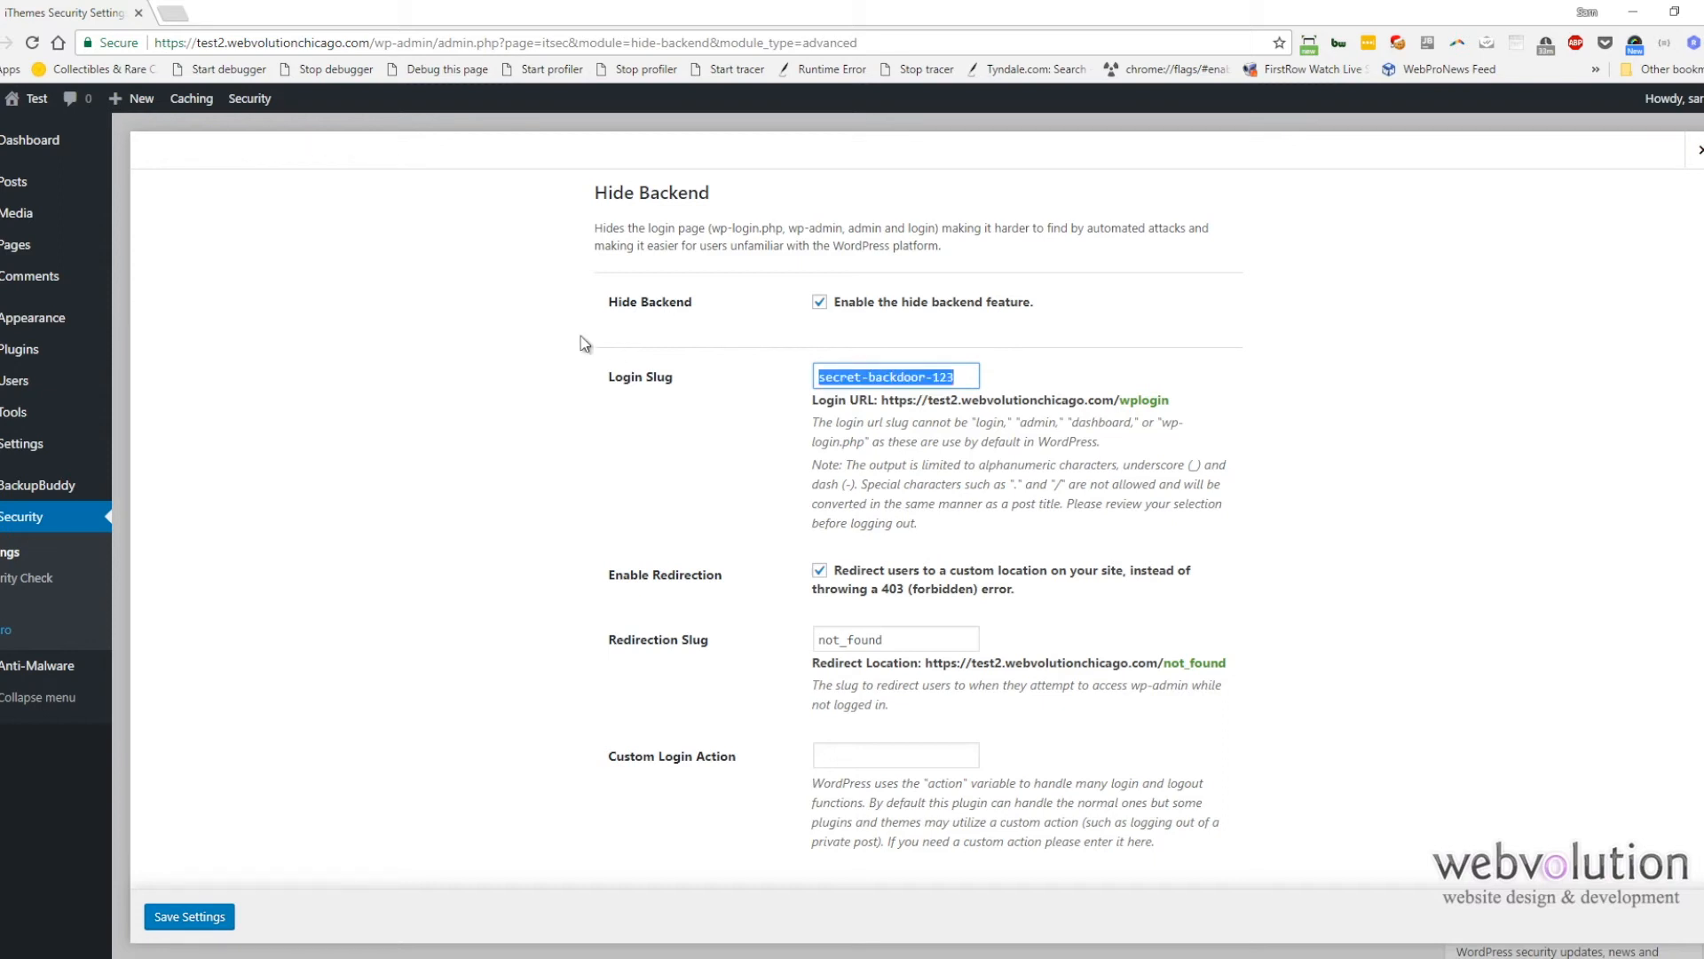
{"action": "left_click", "coordinate": [211, 919]}
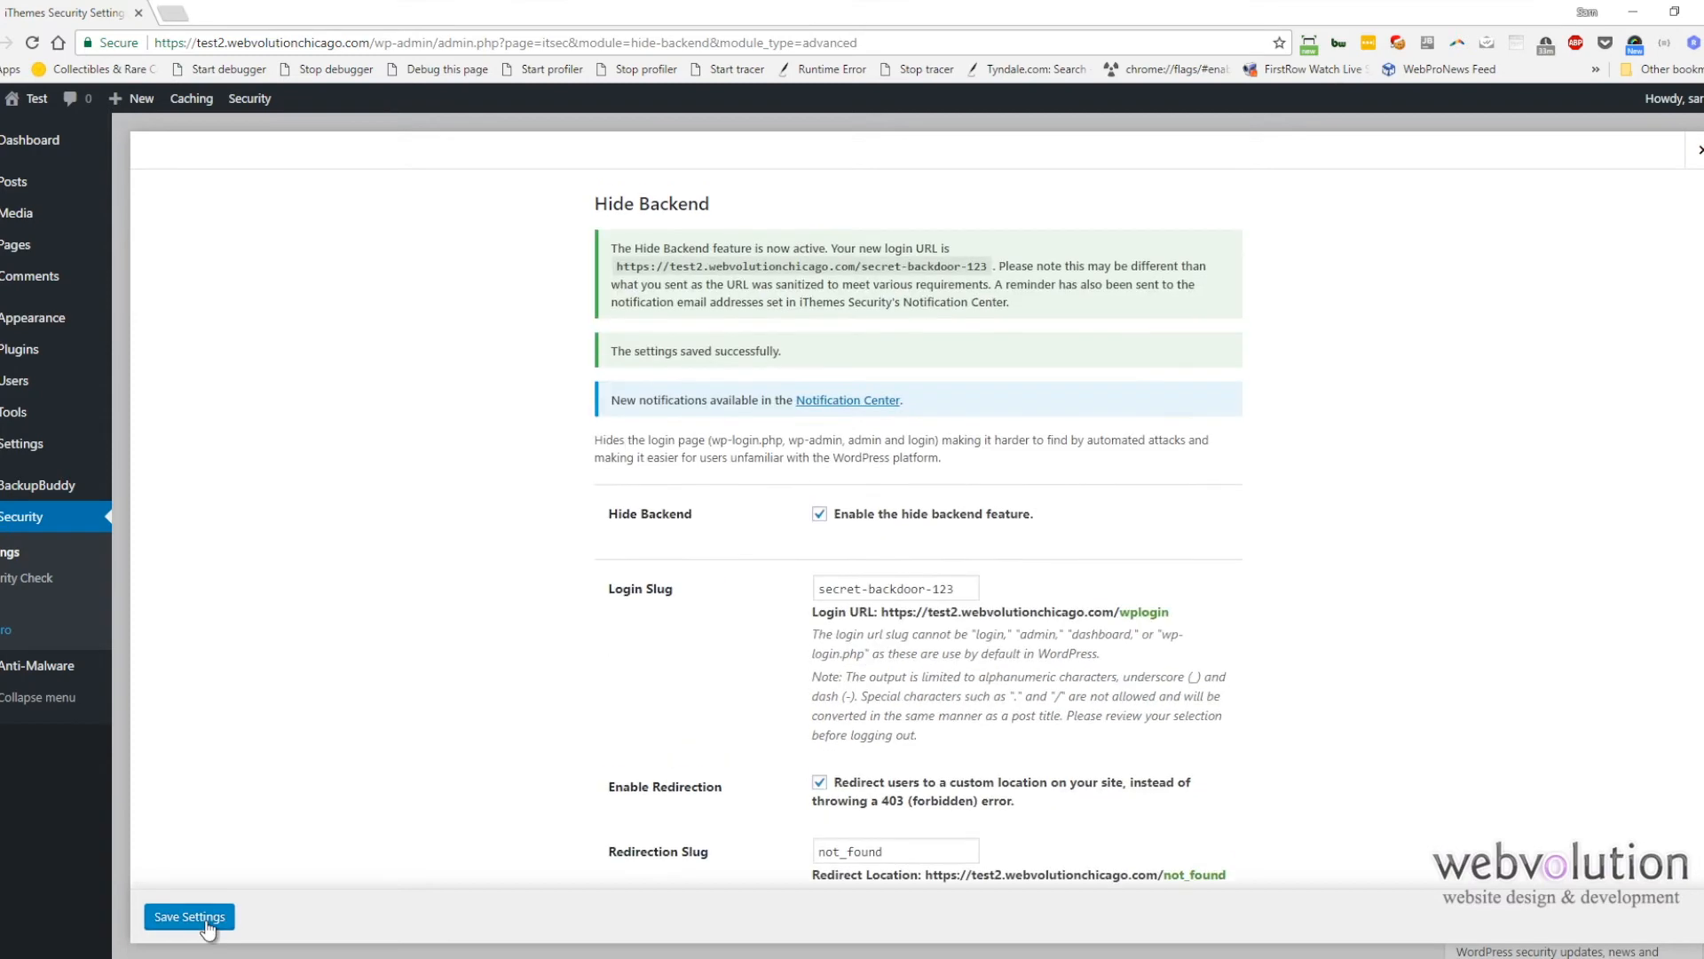
{"action": "scroll", "coordinate": [406, 824], "scroll_direction": "down", "scroll_amount": 3}
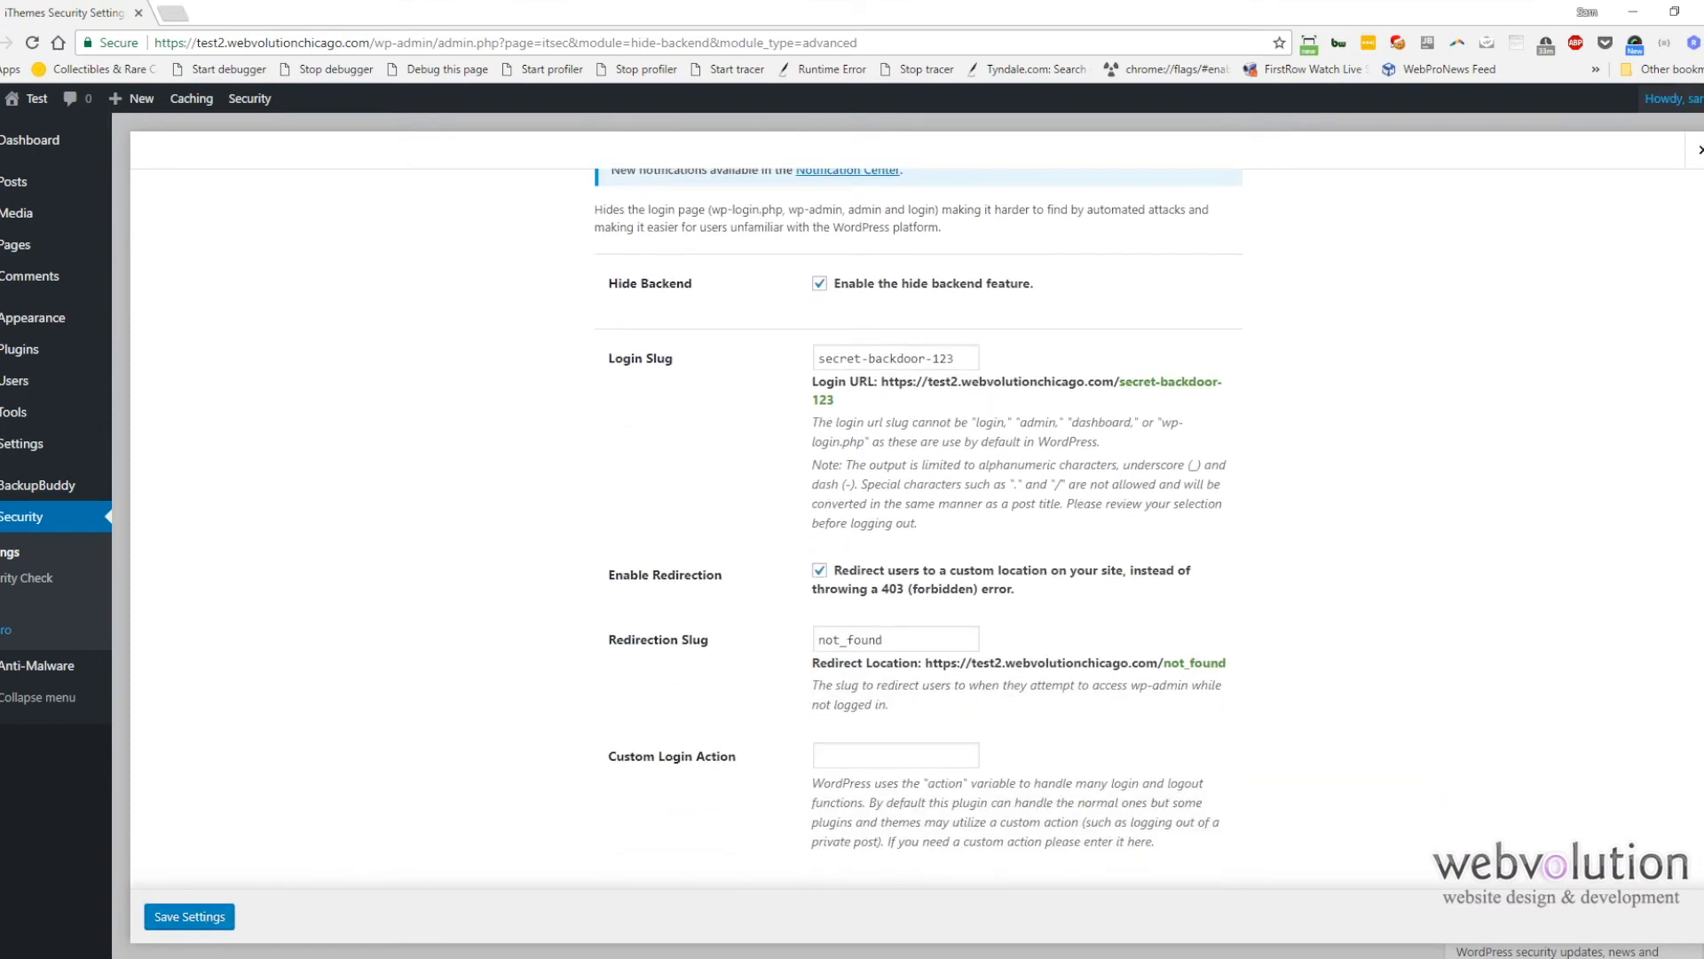
Step: Close the module settings and log out of the WordPress dashboard
{"action": "left_click", "coordinate": [1695, 151]}
{"action": "left_click", "coordinate": [1621, 165]}
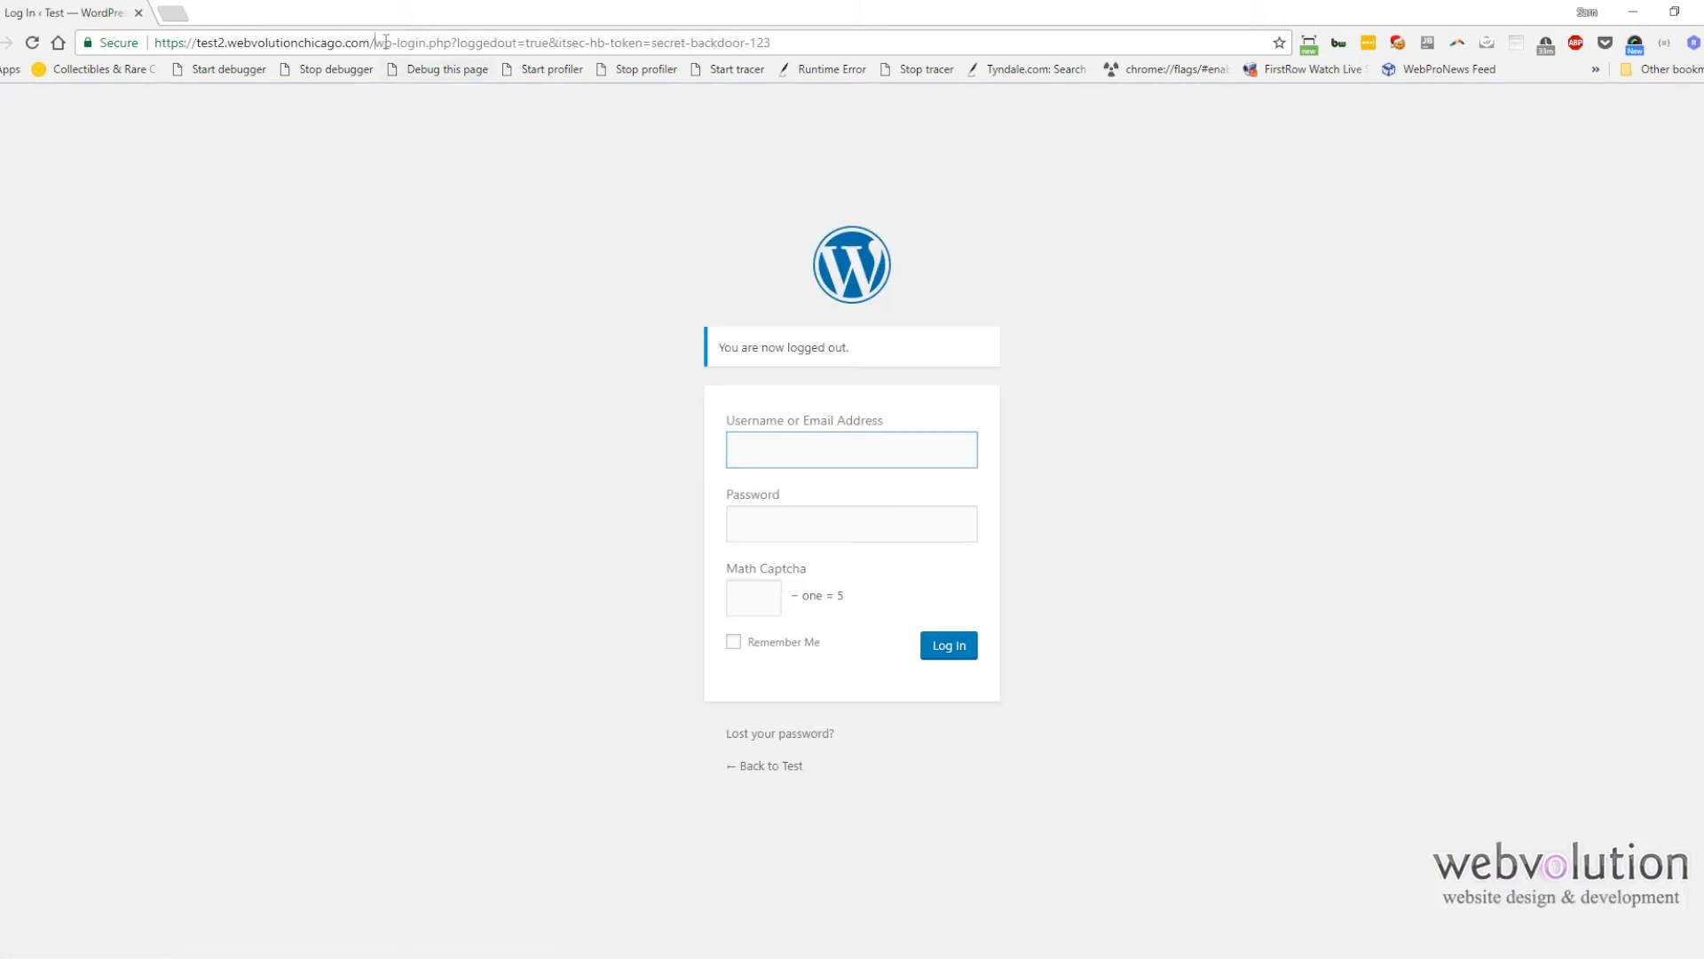
Step: Load the site's home page, then try to reach the /wp-admin address while logged out
{"action": "left_click_drag", "start_coordinate": [376, 42], "coordinate": [1307, 93]}
{"action": "key", "text": "BackSpace"}
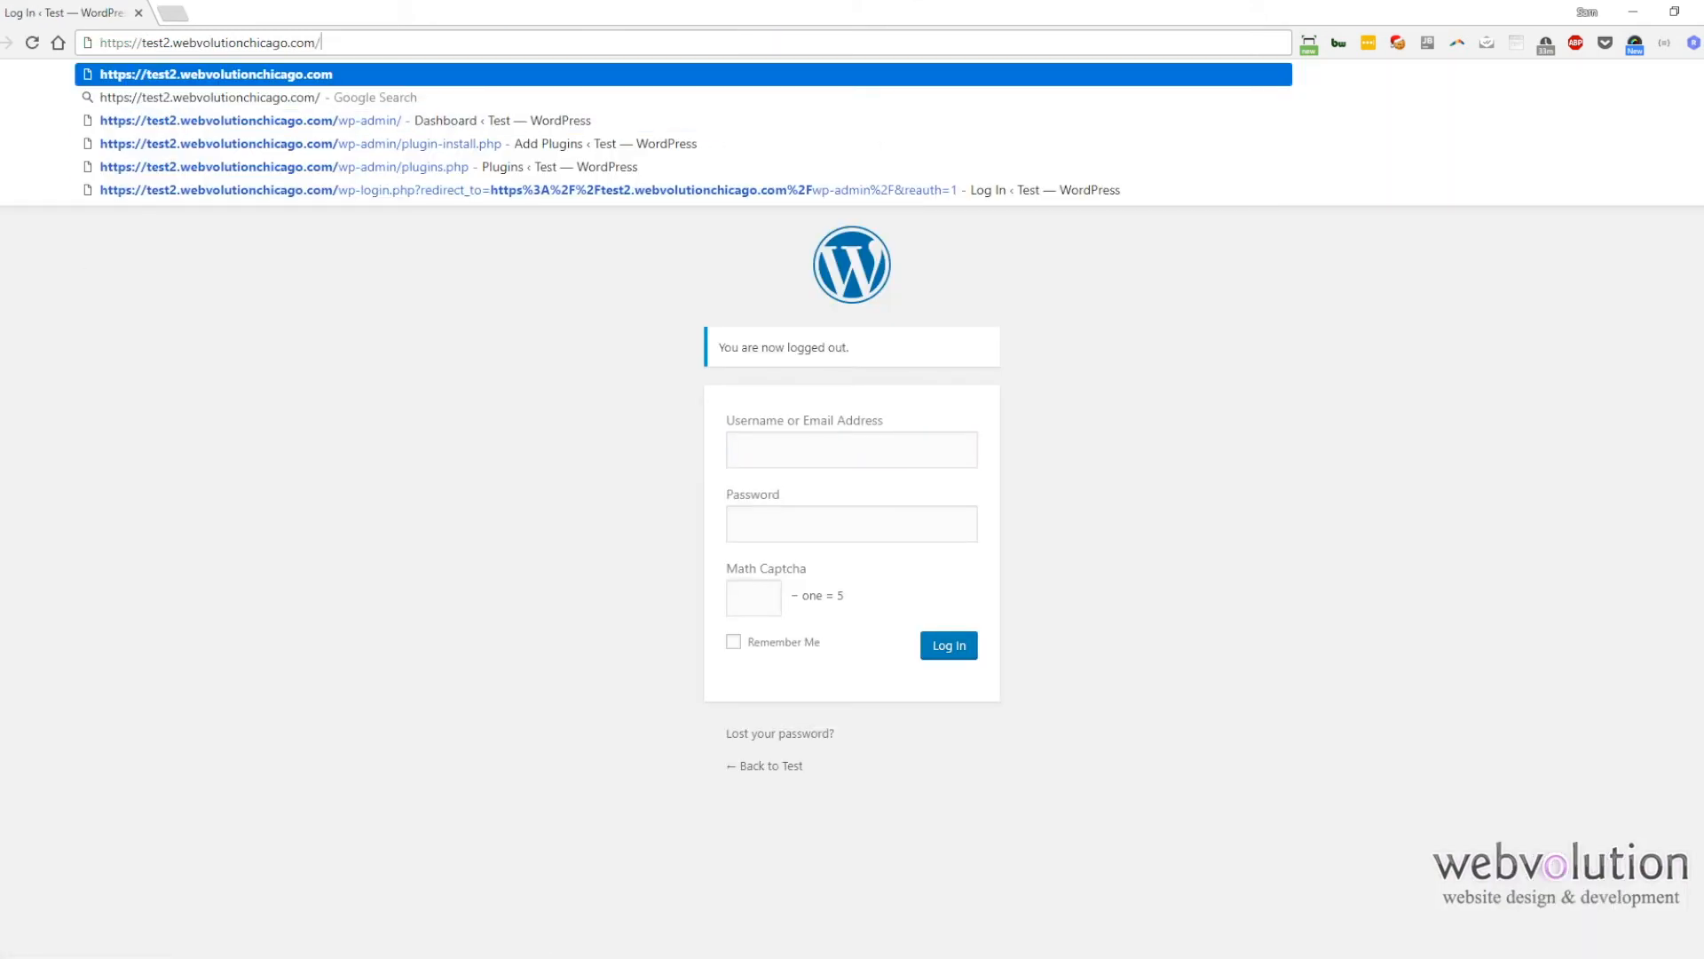
{"action": "left_click", "coordinate": [360, 348]}
{"action": "left_click", "coordinate": [369, 42]}
{"action": "key", "text": "Return"}
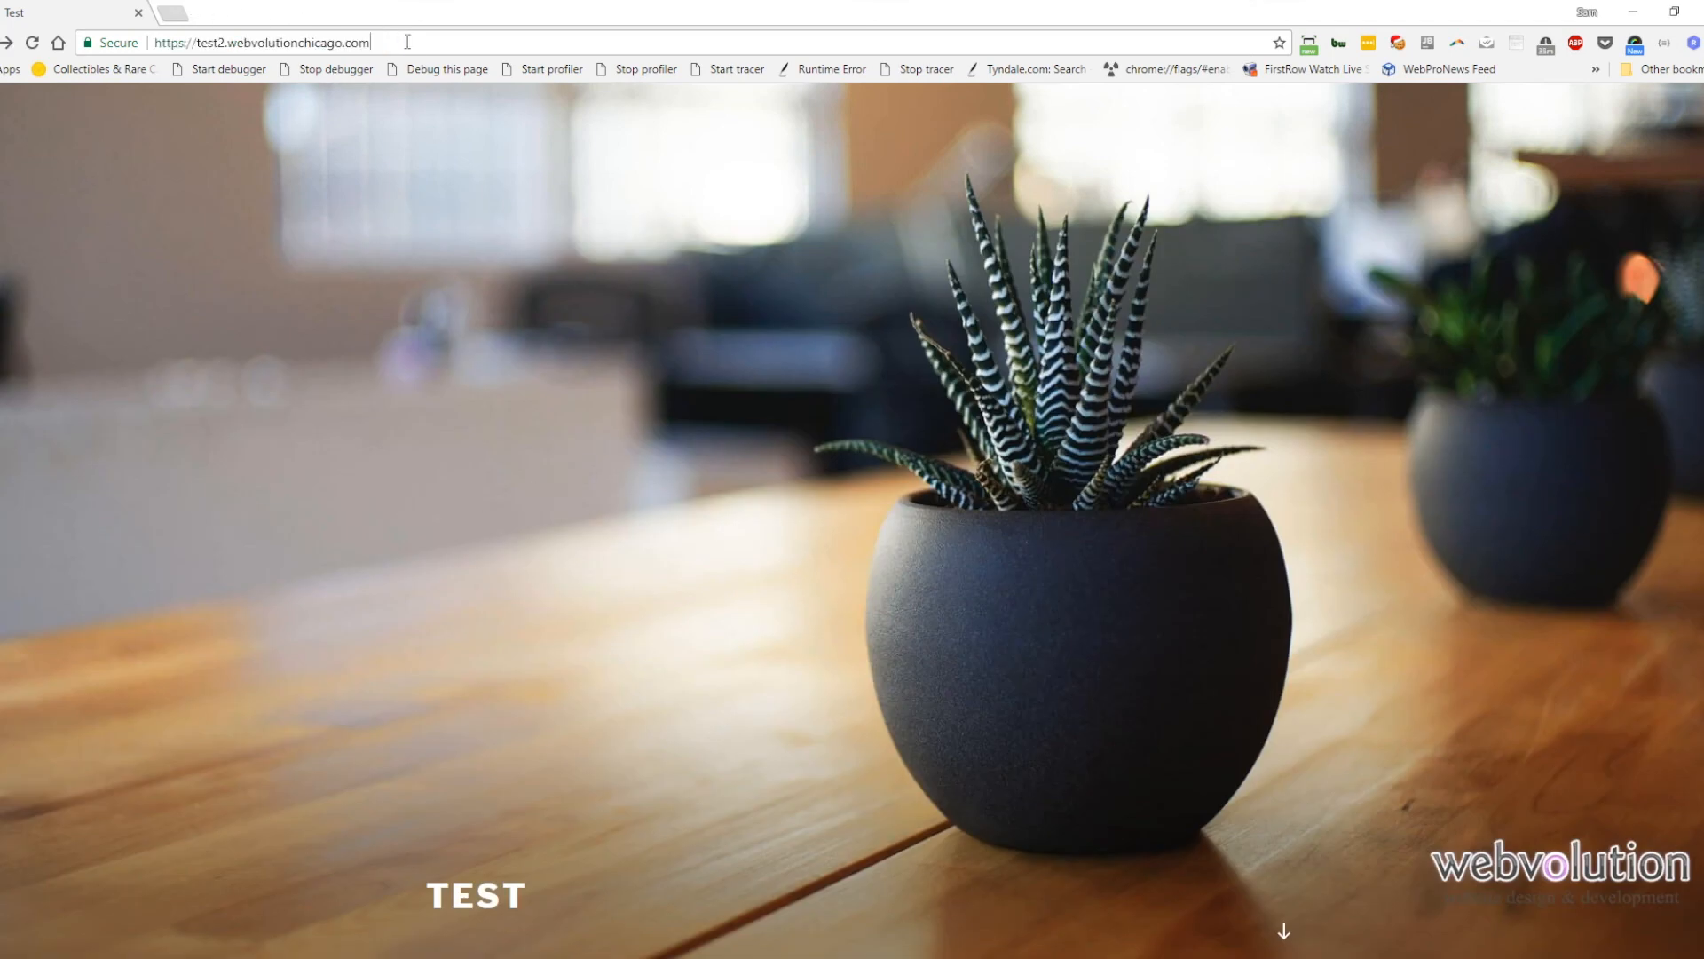
{"action": "type", "text": "/wp-admin"}
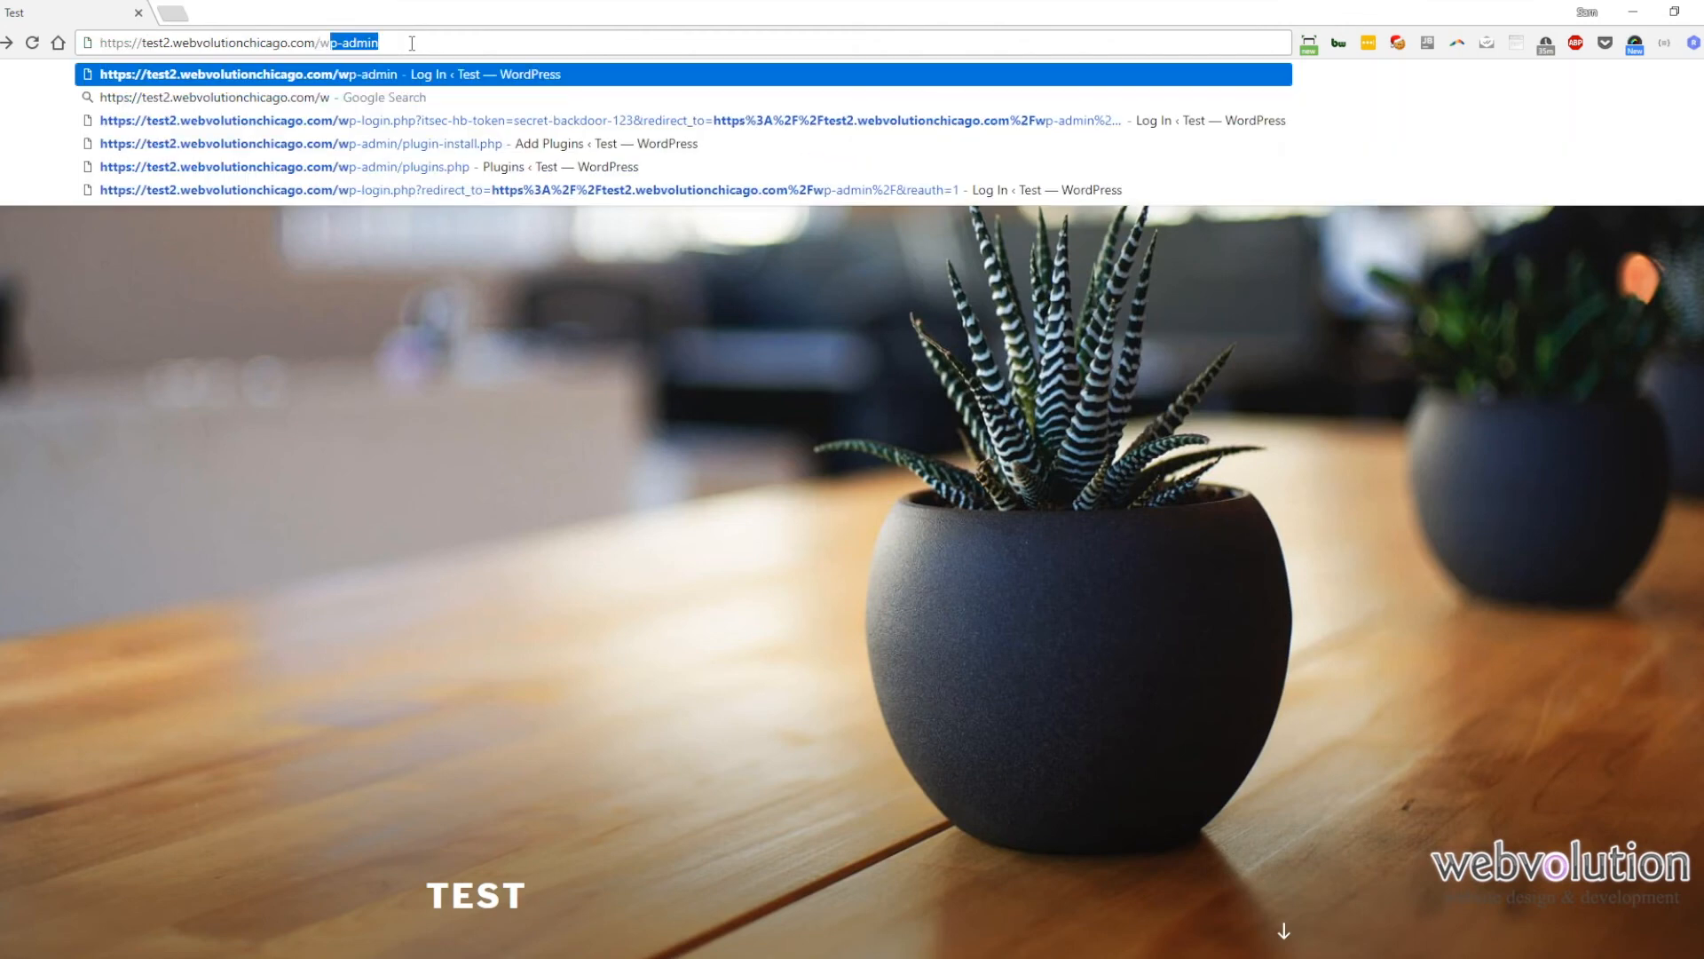
{"action": "key", "text": "Return"}
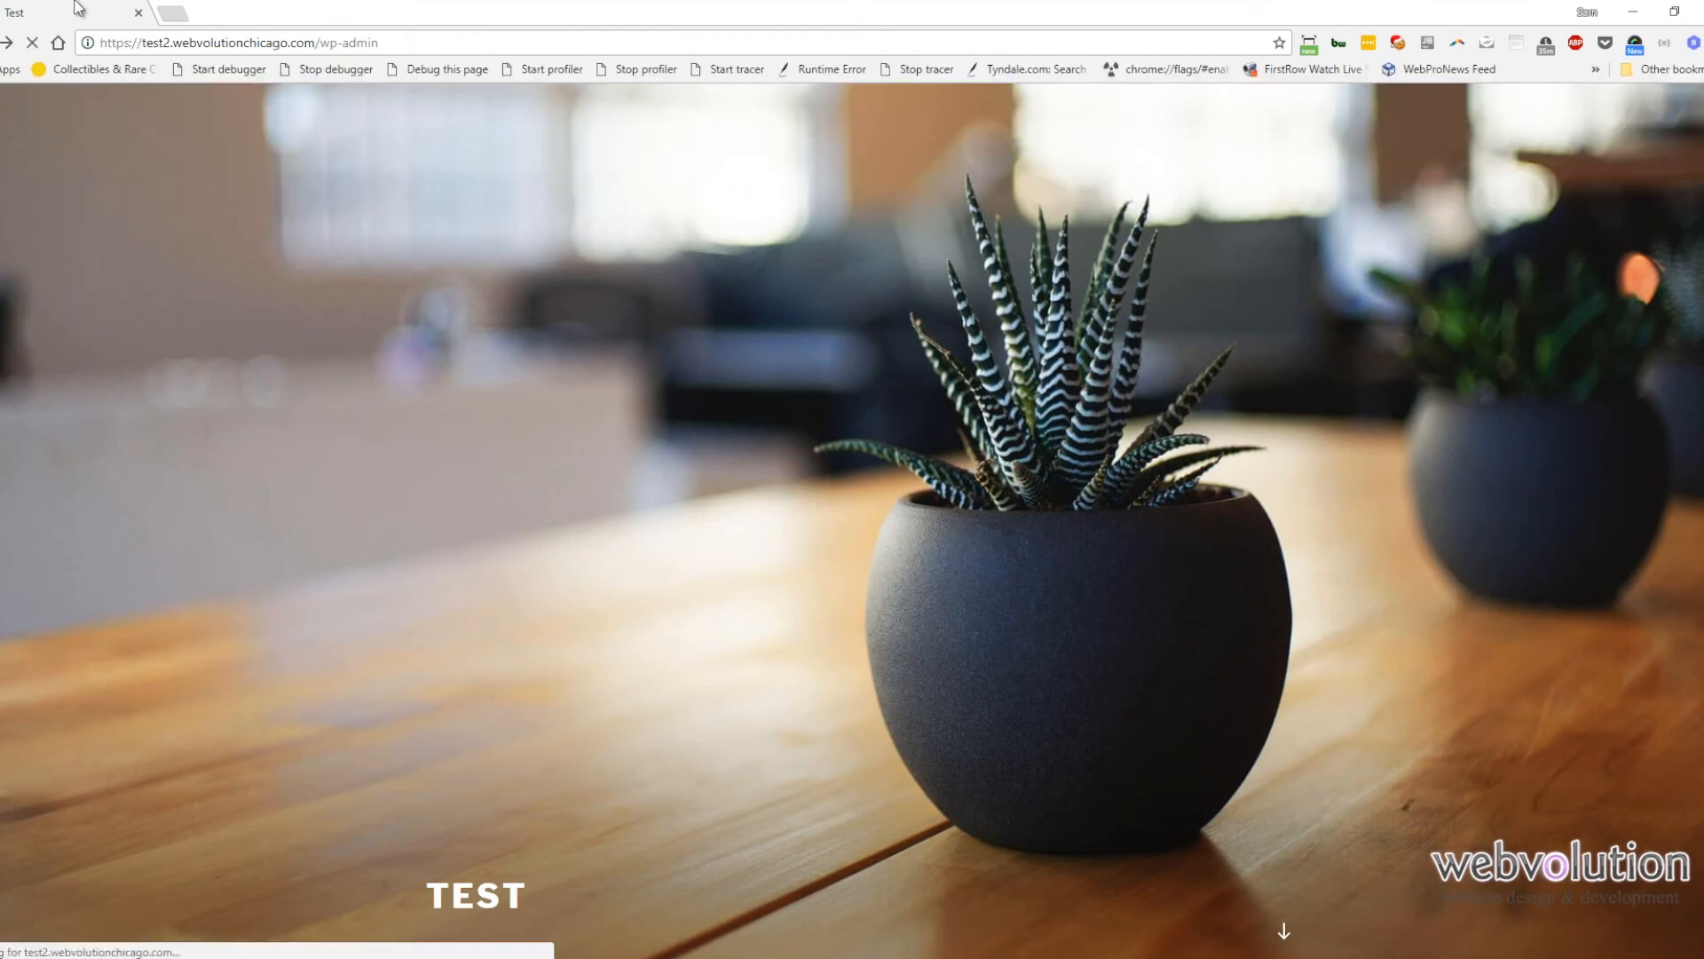
Step: Copy the not_found page address into a new tab and start trimming it back to the site URL
{"action": "left_click", "coordinate": [173, 12]}
{"action": "left_click", "coordinate": [78, 15]}
{"action": "left_click", "coordinate": [188, 43]}
{"action": "key", "text": "ctrl+c"}
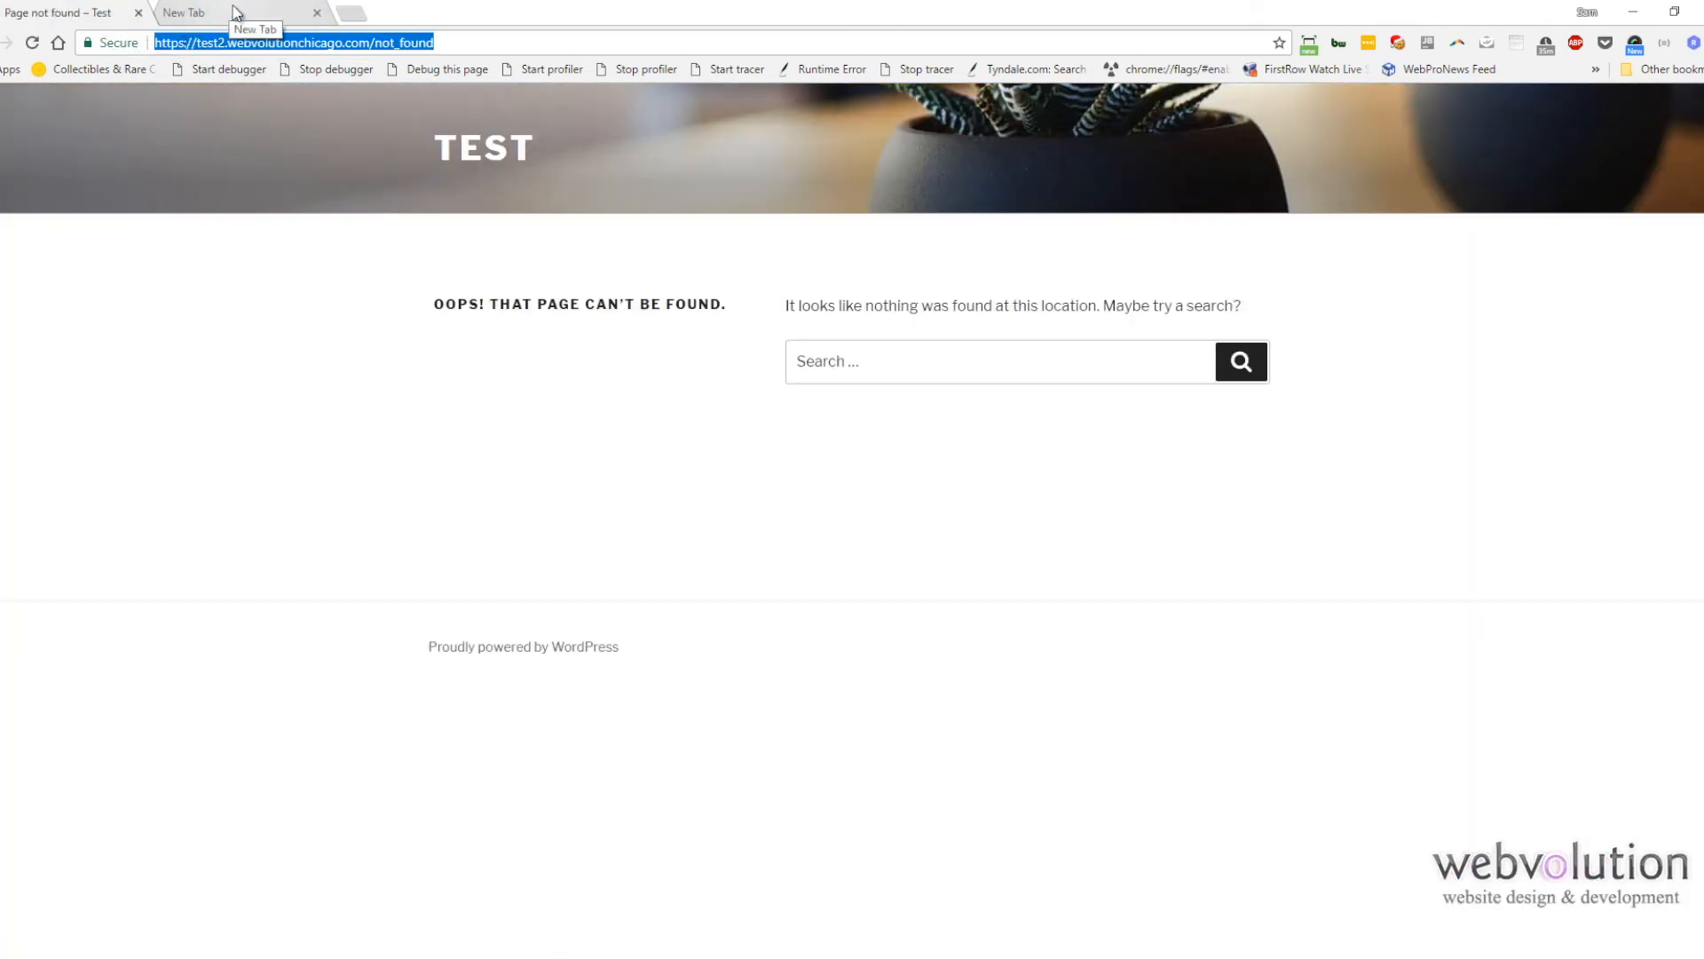
{"action": "left_click", "coordinate": [234, 14]}
{"action": "key", "text": "ctrl+v"}
{"action": "key", "text": "BackSpace"}
{"action": "key", "text": "BackSpace"}
{"action": "key", "text": "BackSpace"}
{"action": "key", "text": "BackSpace"}
{"action": "key", "text": "BackSpace"}
{"action": "key", "text": "BackSpace"}
{"action": "key", "text": "BackSpace"}
{"action": "key", "text": "BackSpace"}
{"action": "key", "text": "BackSpace"}
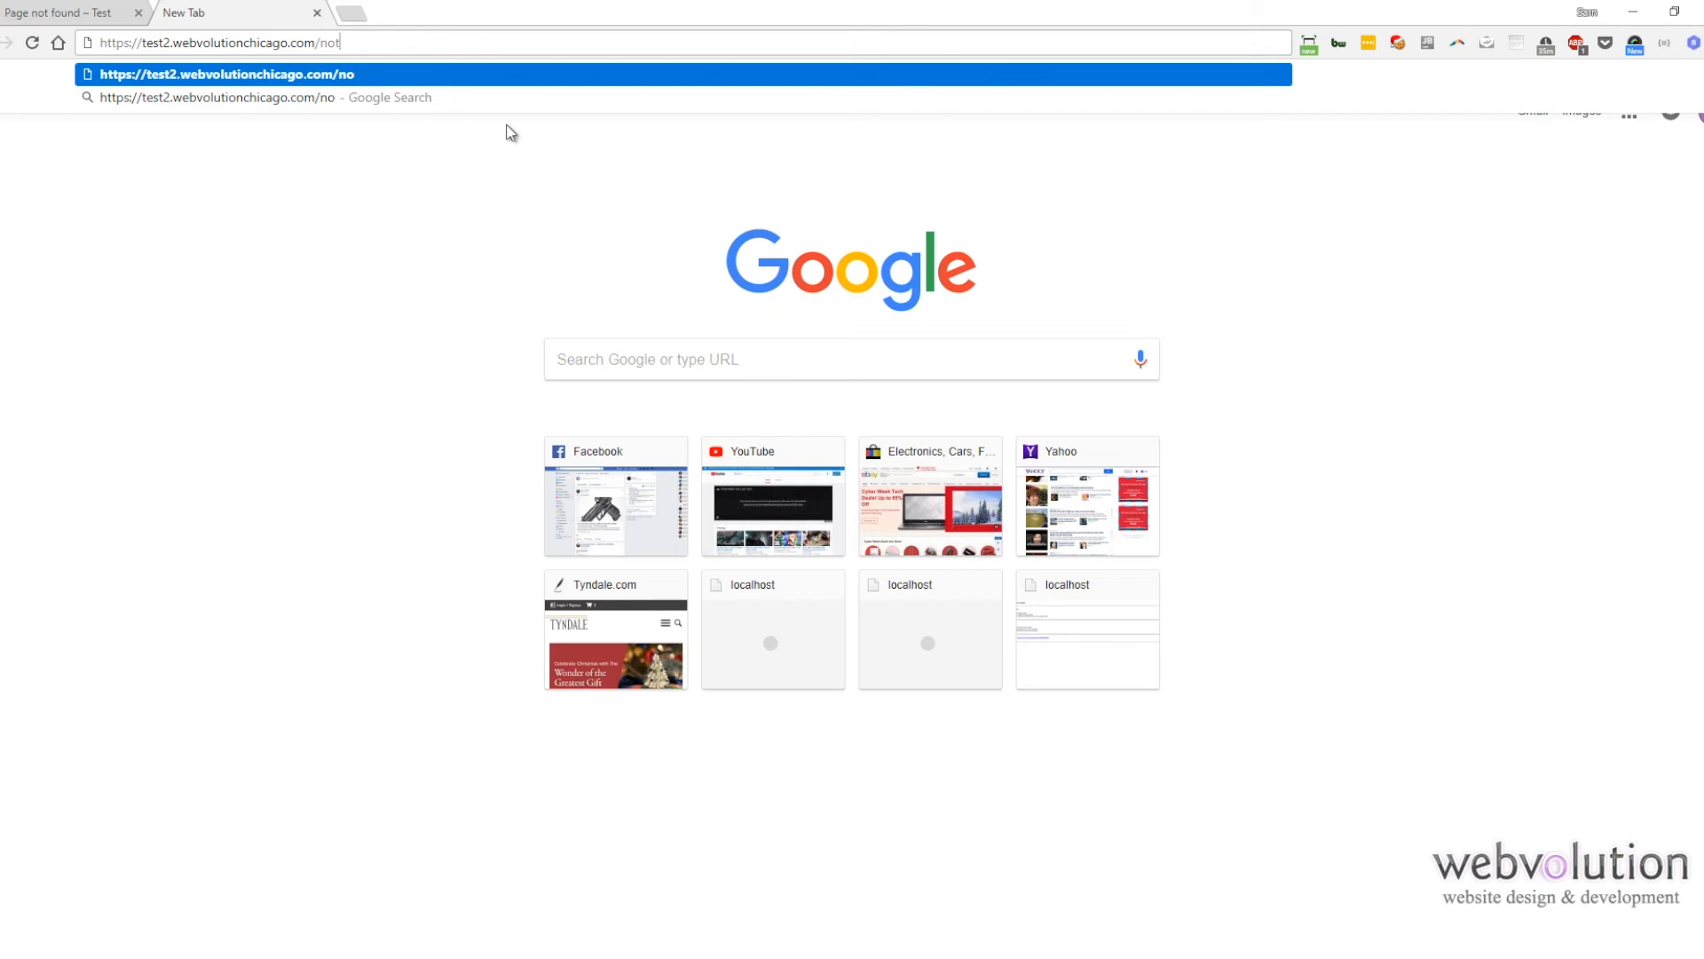
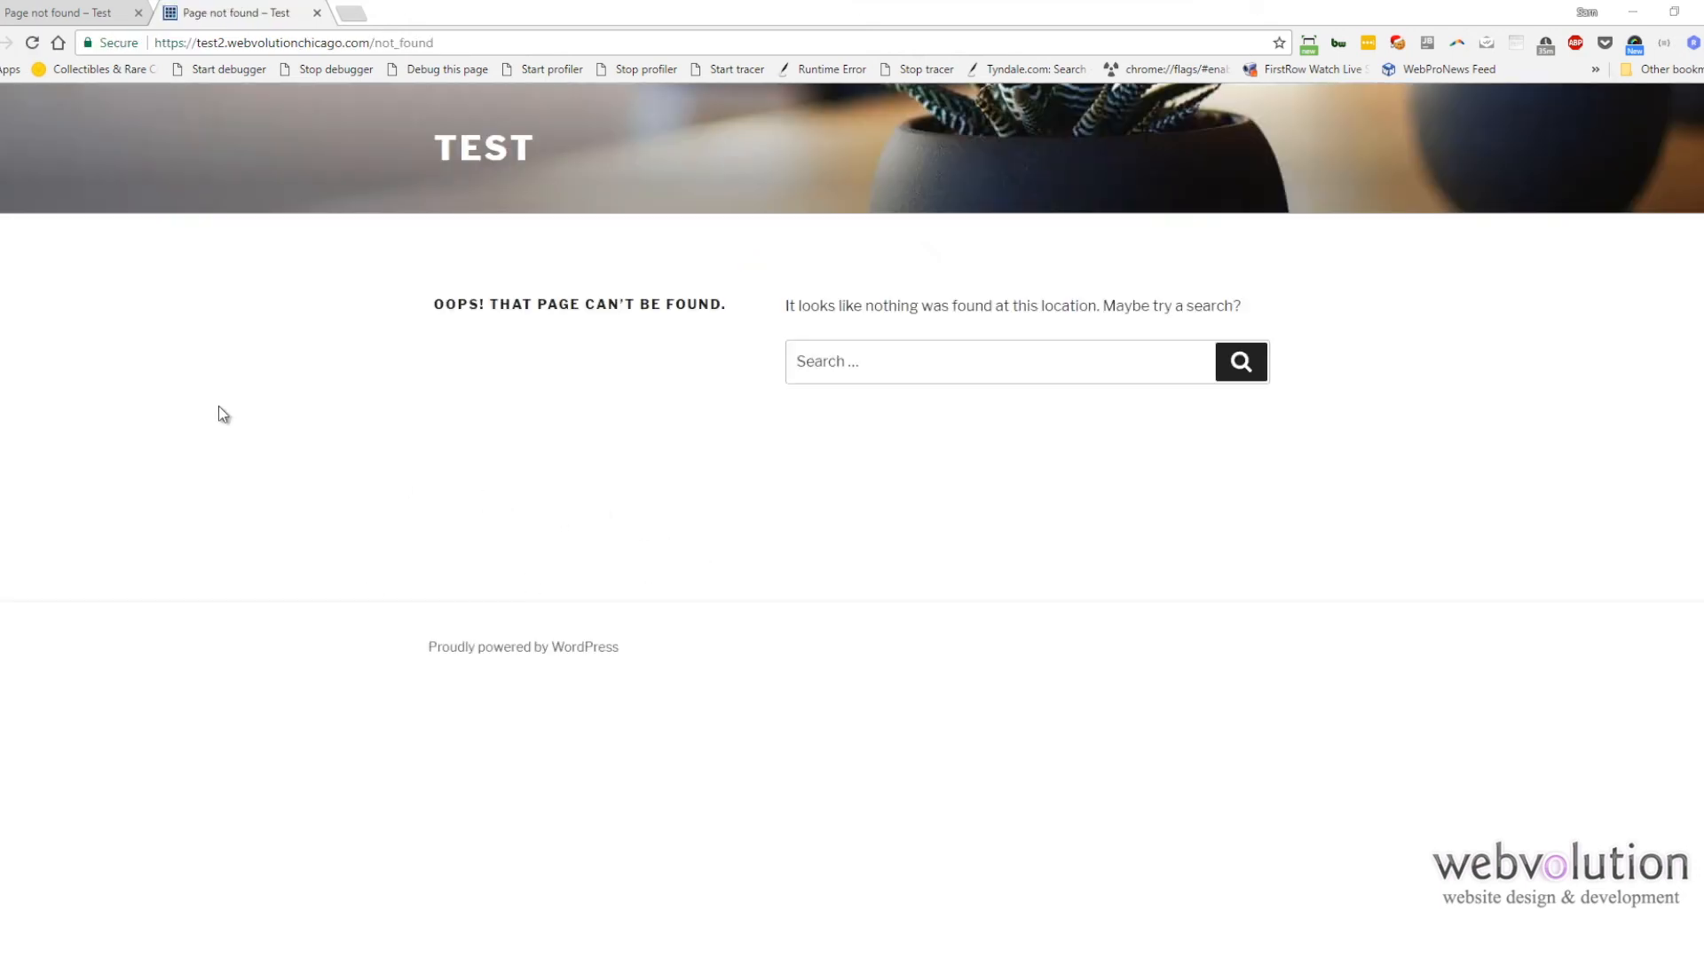
Step: Close the duplicate not_found tab, keeping one page-not-found tab open
{"action": "left_click", "coordinate": [77, 4]}
{"action": "key", "text": "ctrl+c"}
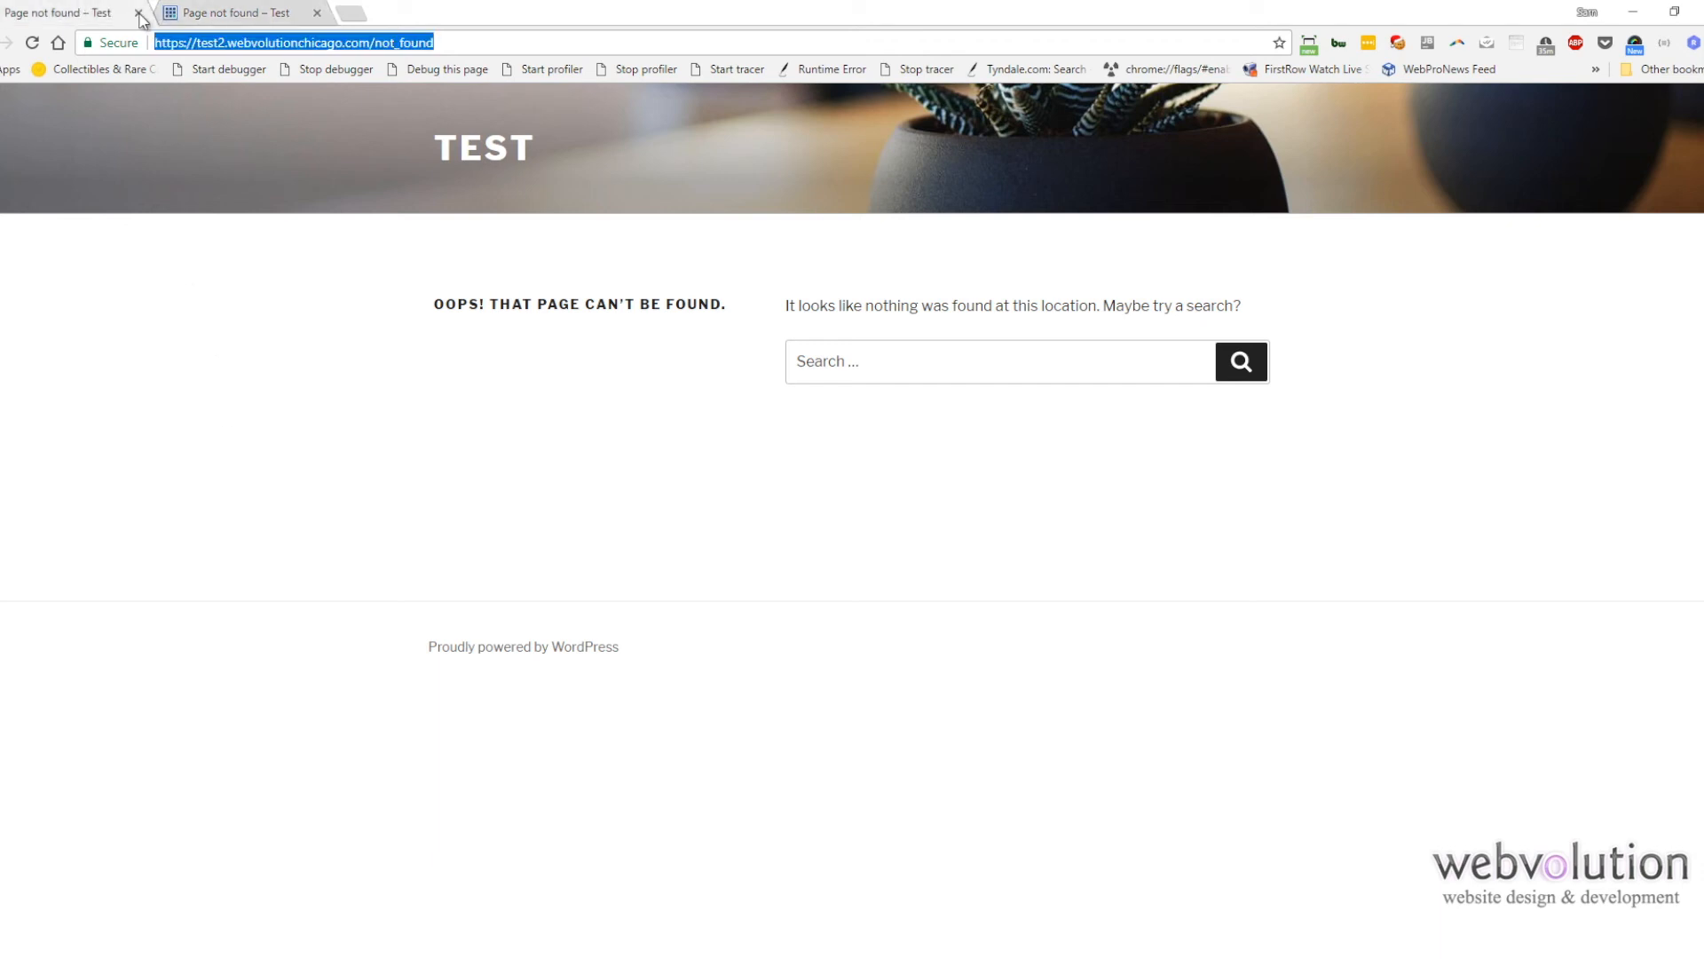
{"action": "double_click", "coordinate": [391, 42]}
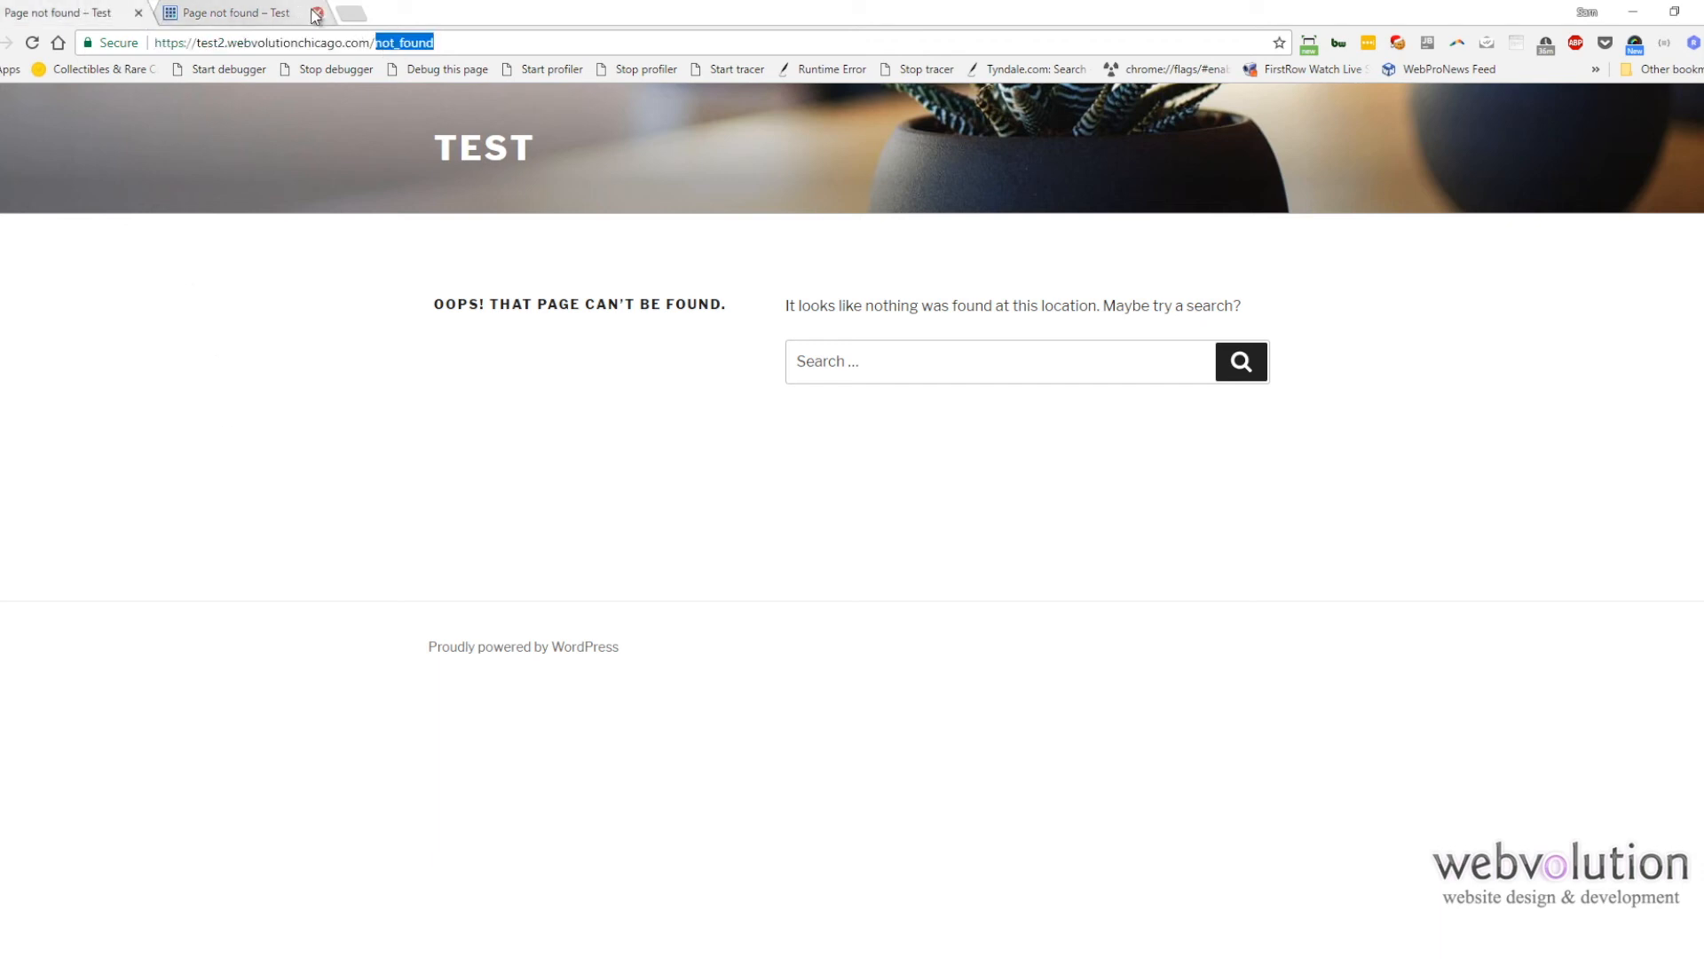
{"action": "left_click", "coordinate": [317, 12]}
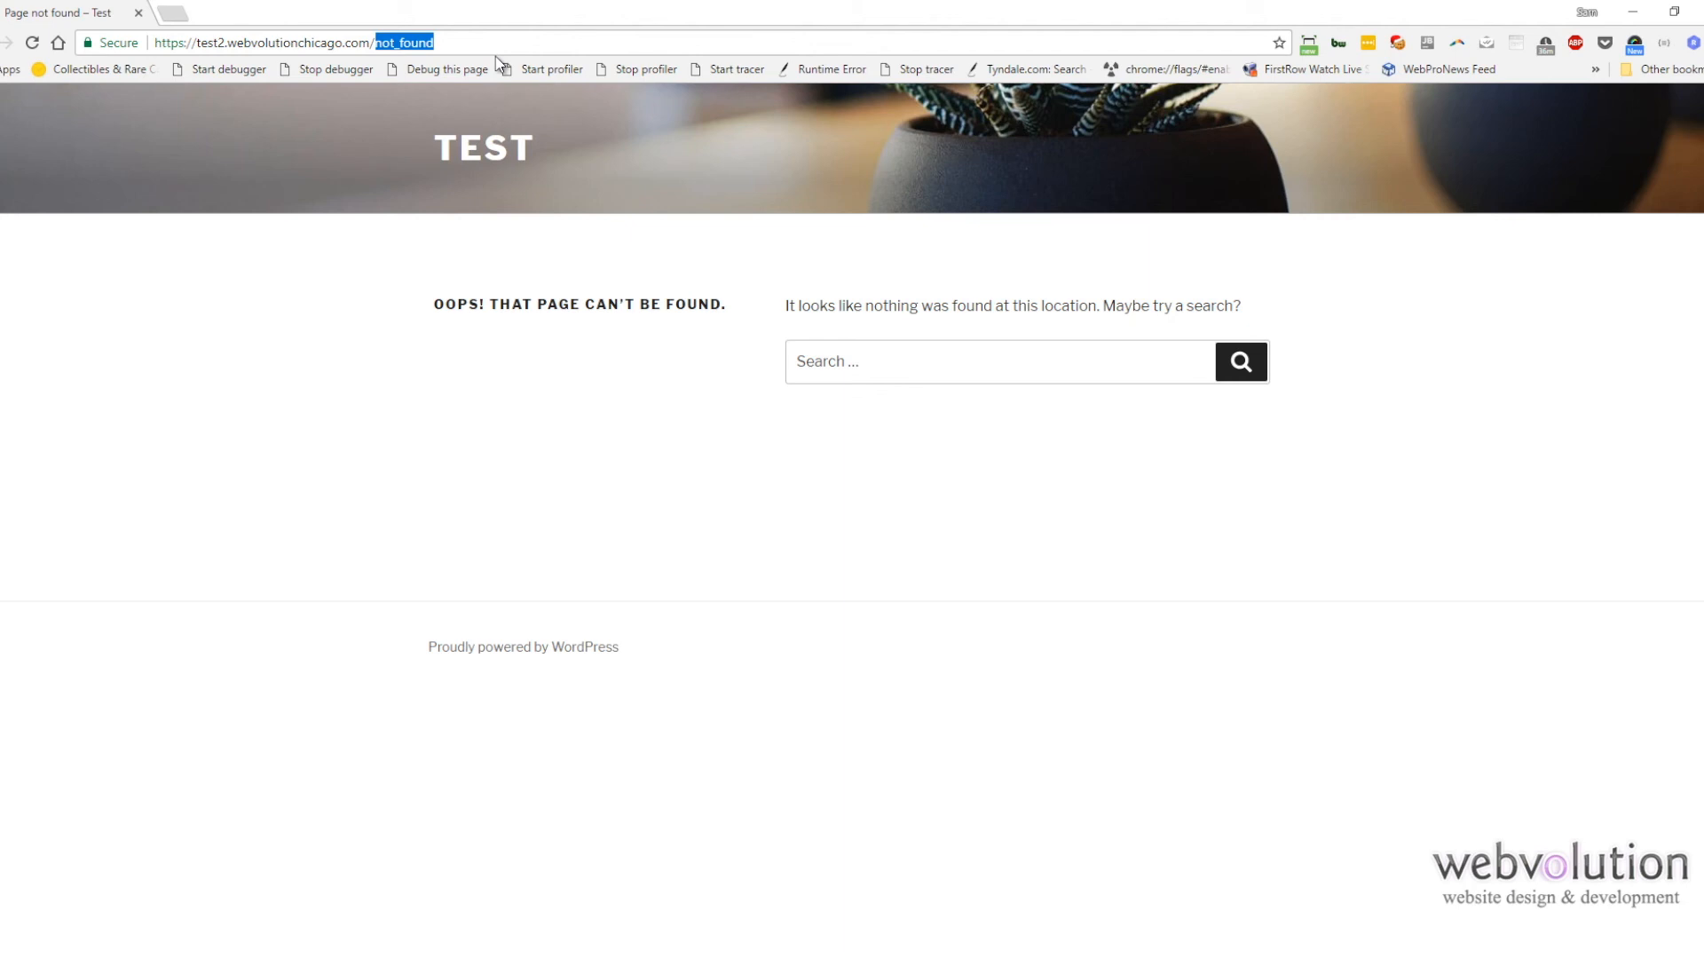
{"action": "key", "text": "ctrl+v"}
{"action": "key", "text": "ctrl+a"}
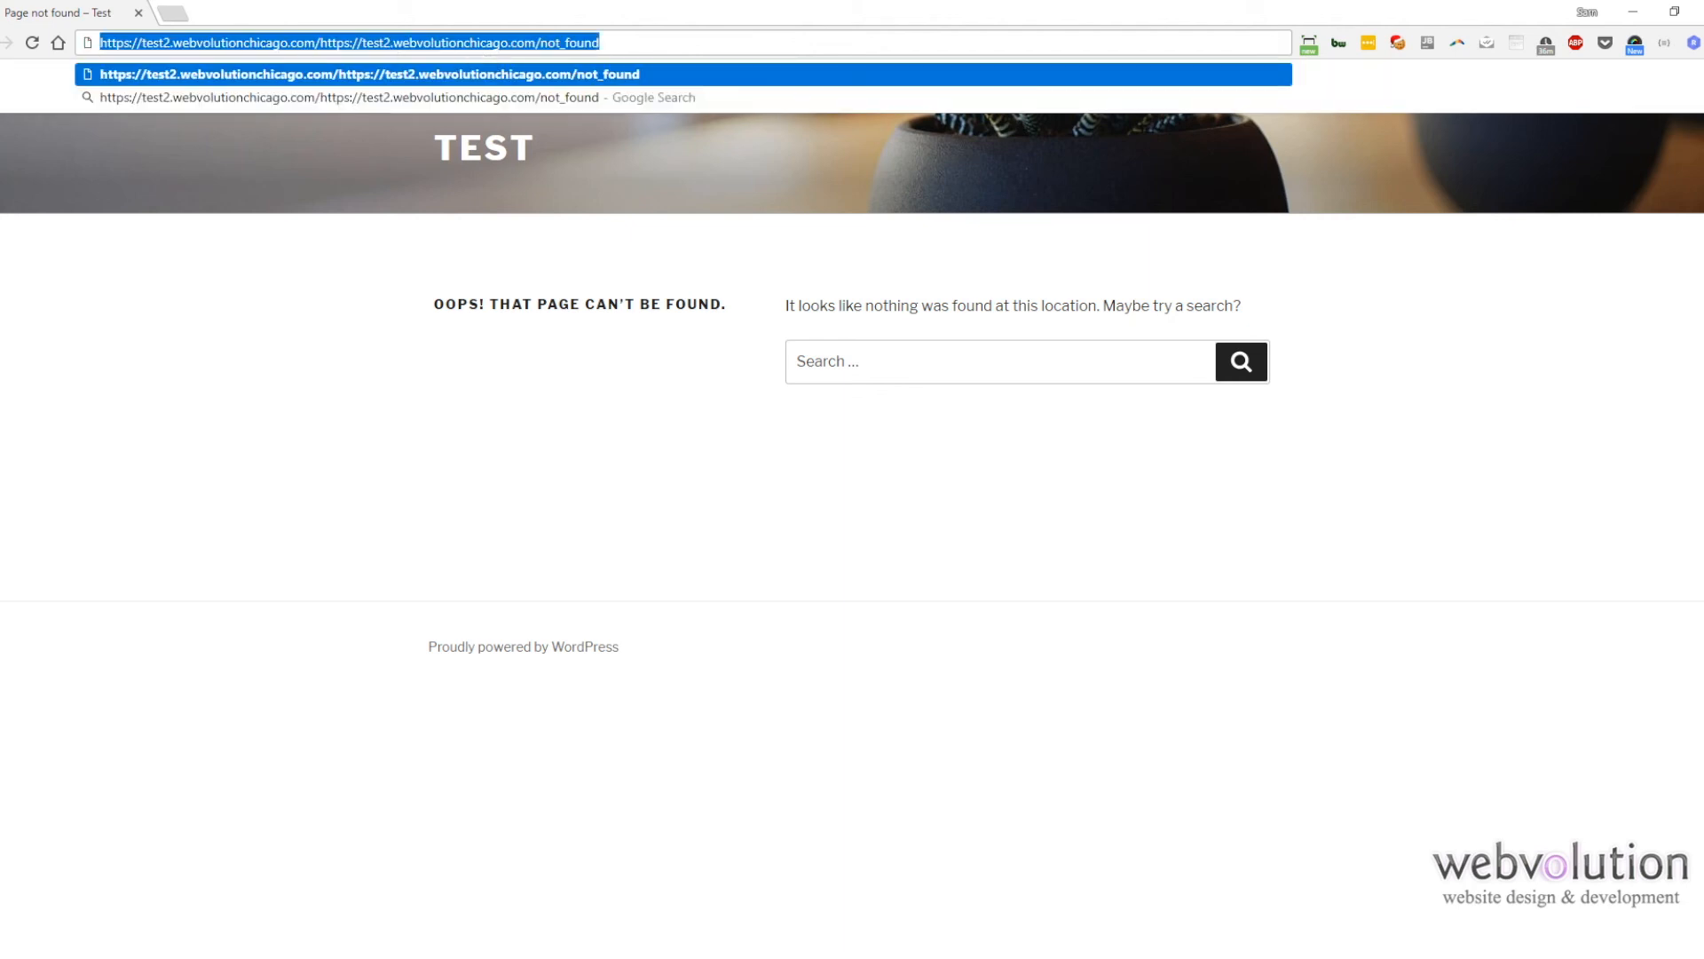
{"action": "key", "text": "Return"}
{"action": "left_click_drag", "start_coordinate": [373, 42], "coordinate": [605, 55]}
{"action": "type", "text": "secret-backdoor-123"}
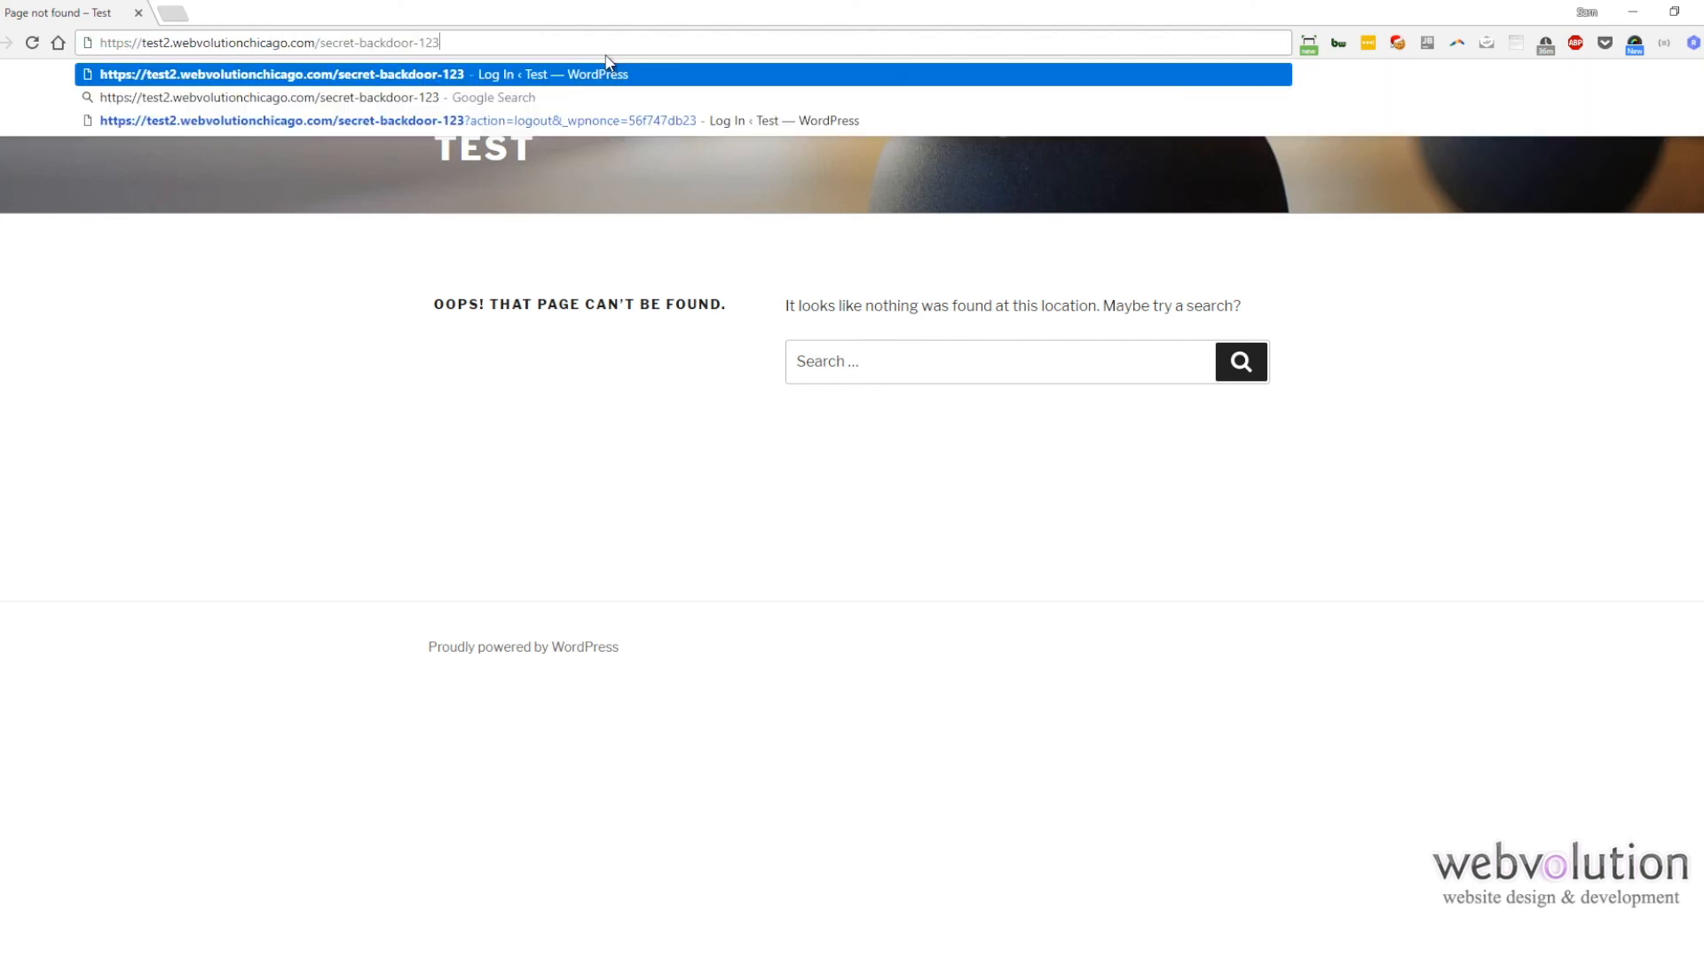
{"action": "key", "text": "Return"}
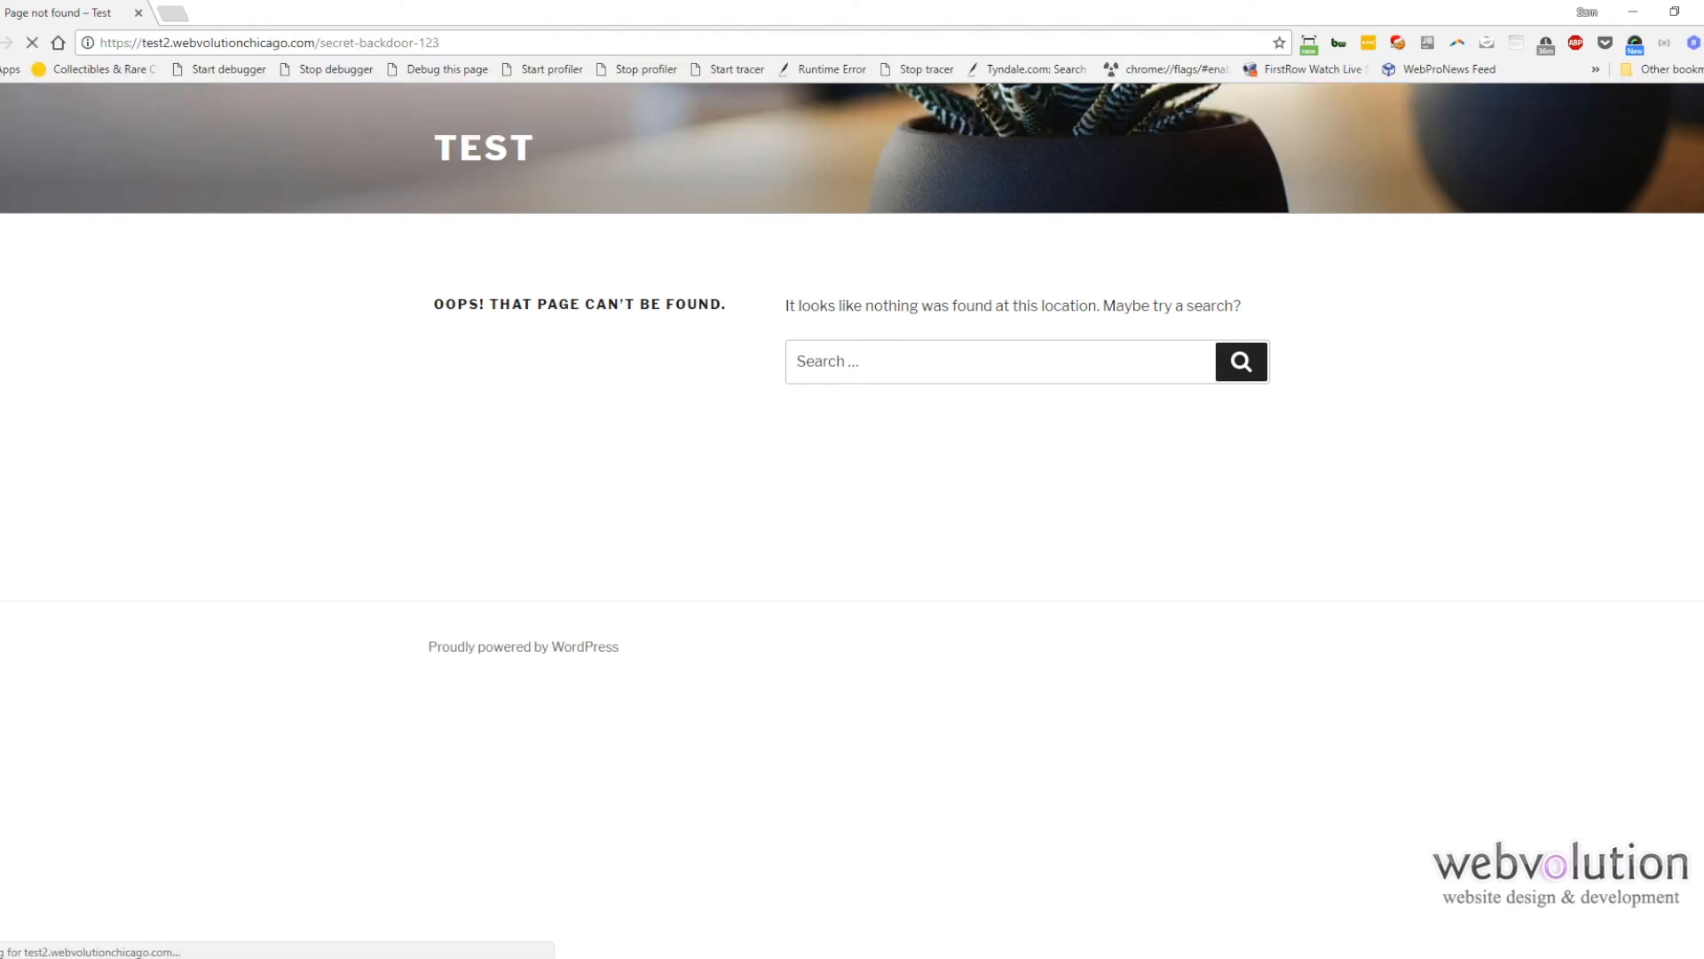